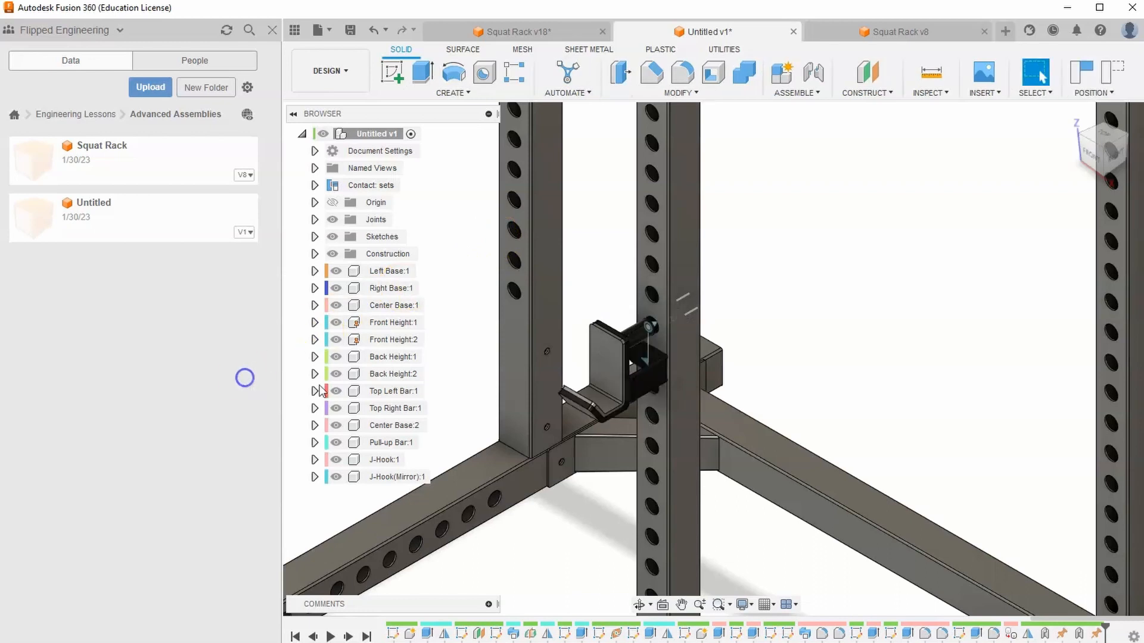
drag(616, 374, 766, 248)
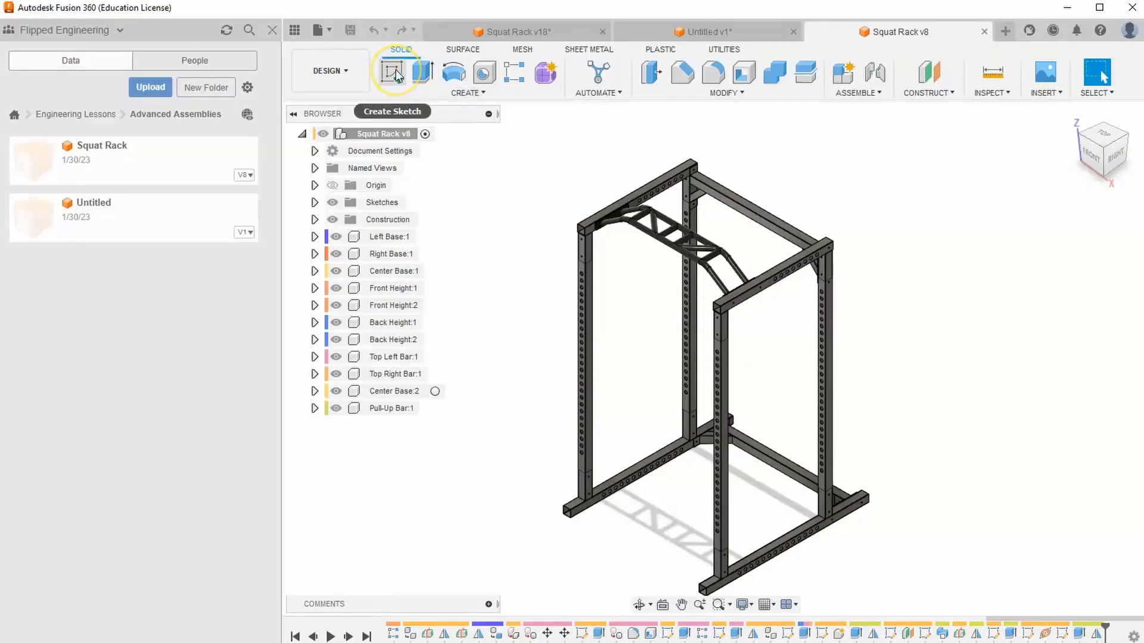
- Create a sketch on the right front upright's front face containing the projected edge of the seventh large hole from the top
click(396, 70)
scroll(737, 414, up, 2)
scroll(697, 388, up, 4)
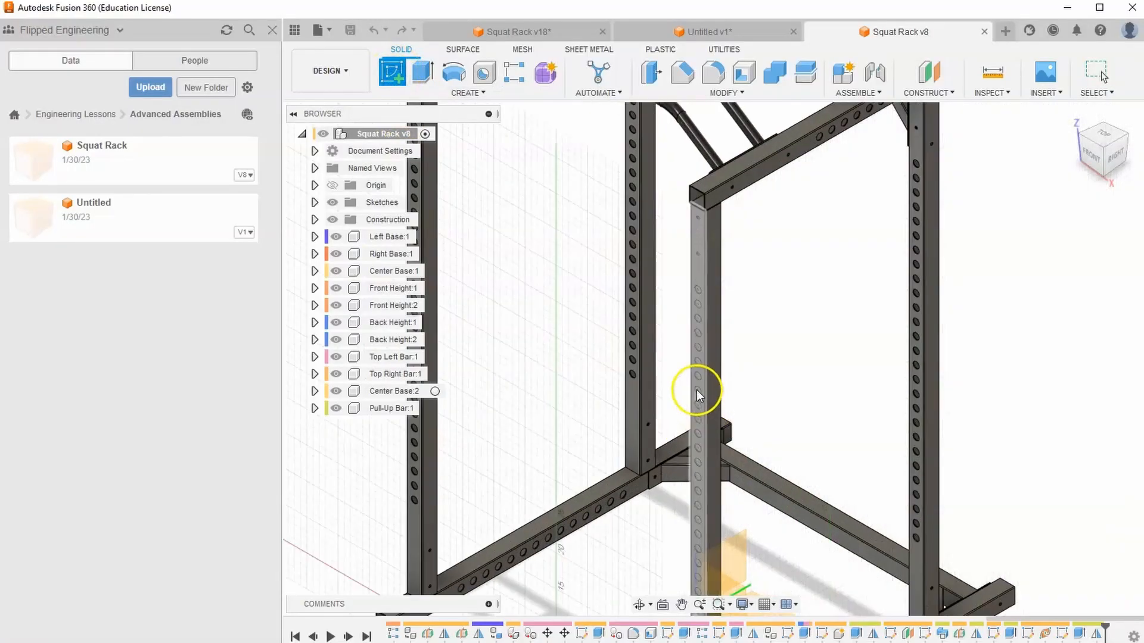
click(702, 237)
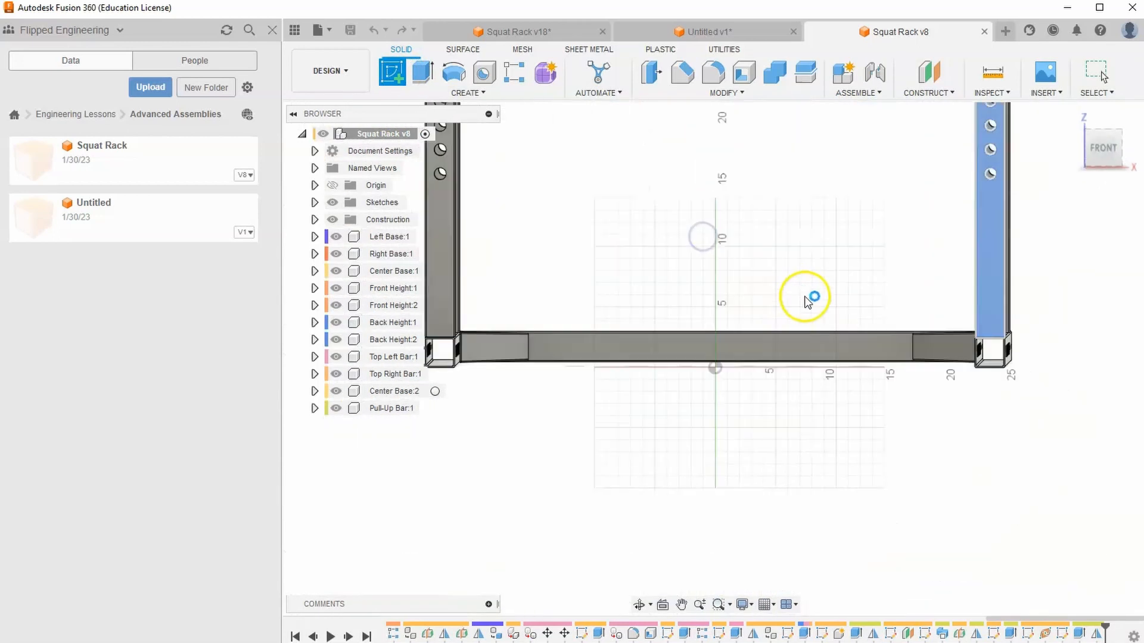
mouse_move(732, 554)
middle_down()
mouse_move(717, 298)
mouse_move(689, 276)
mouse_move(685, 316)
middle_up()
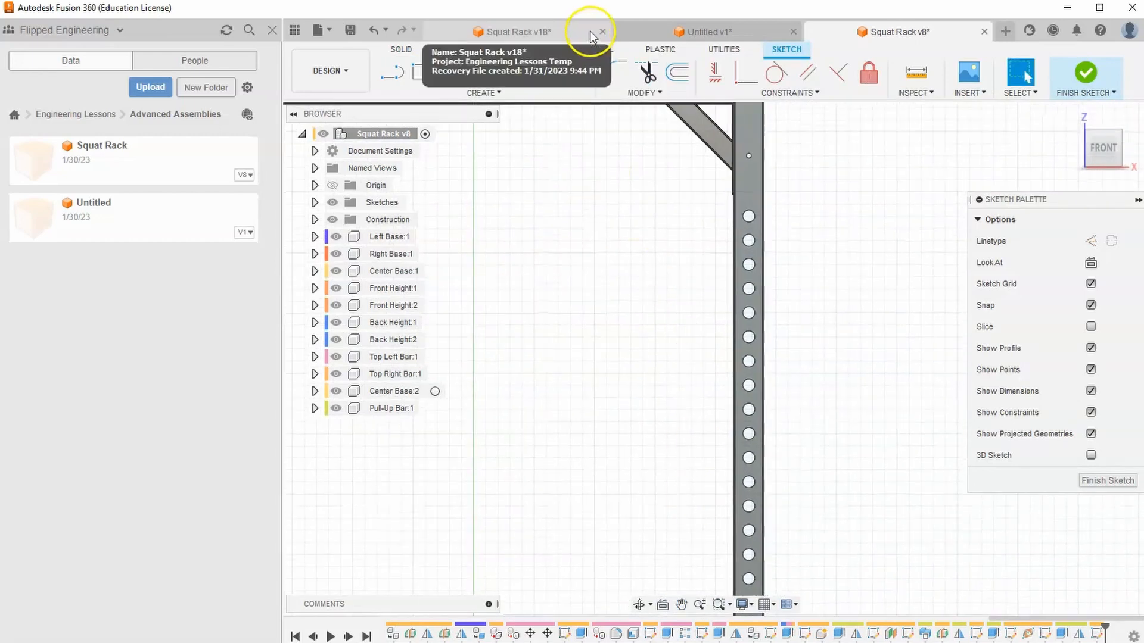
key(p)
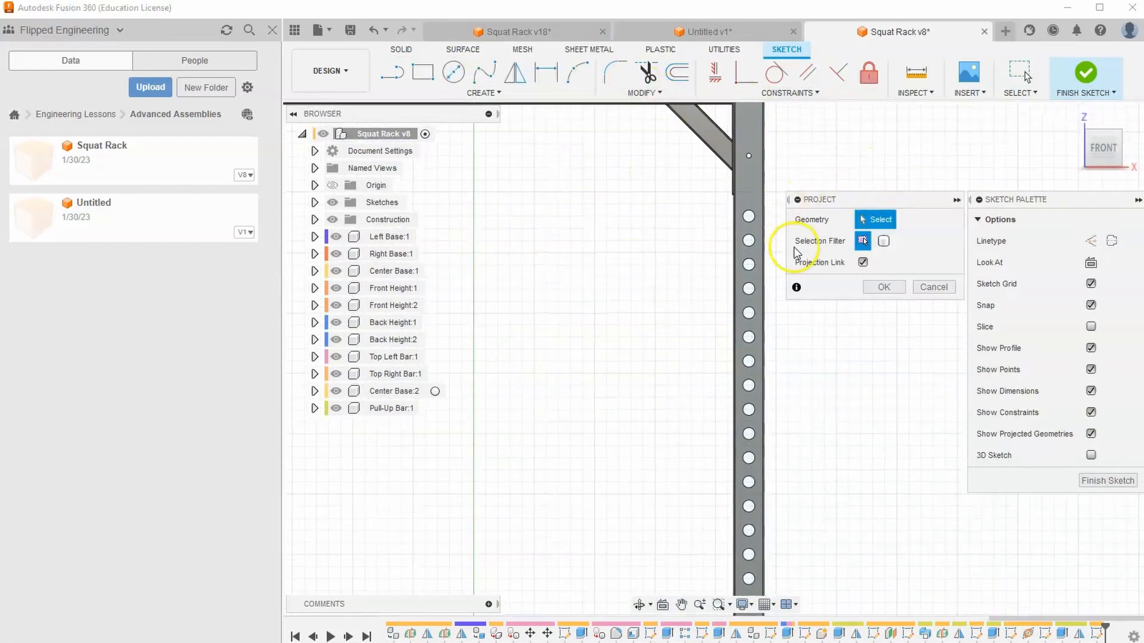
click(749, 361)
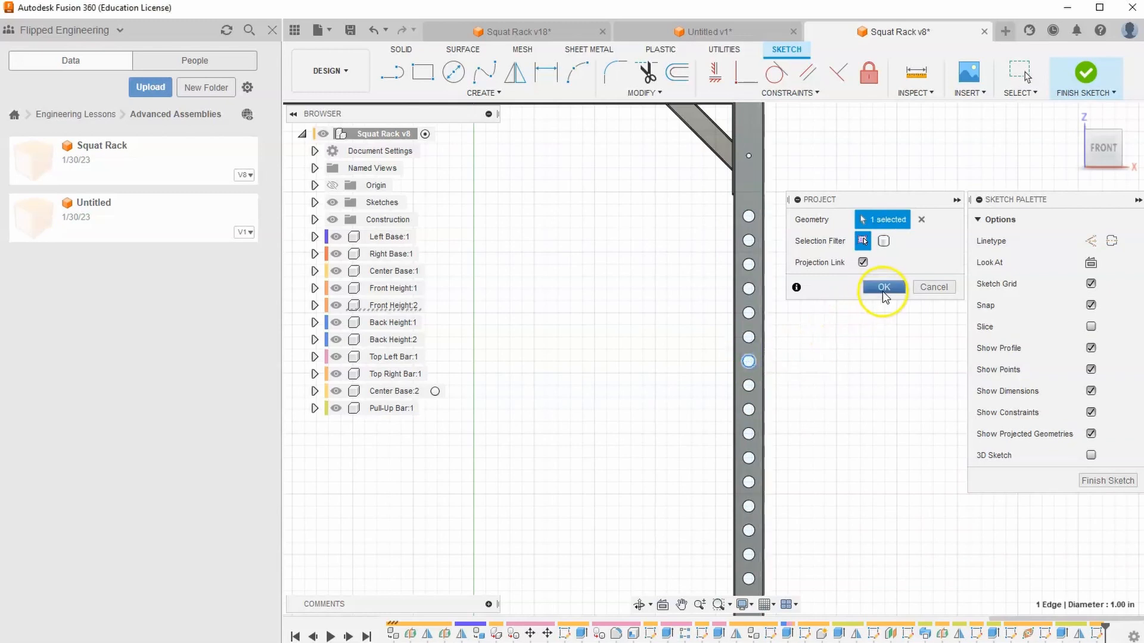
click(883, 287)
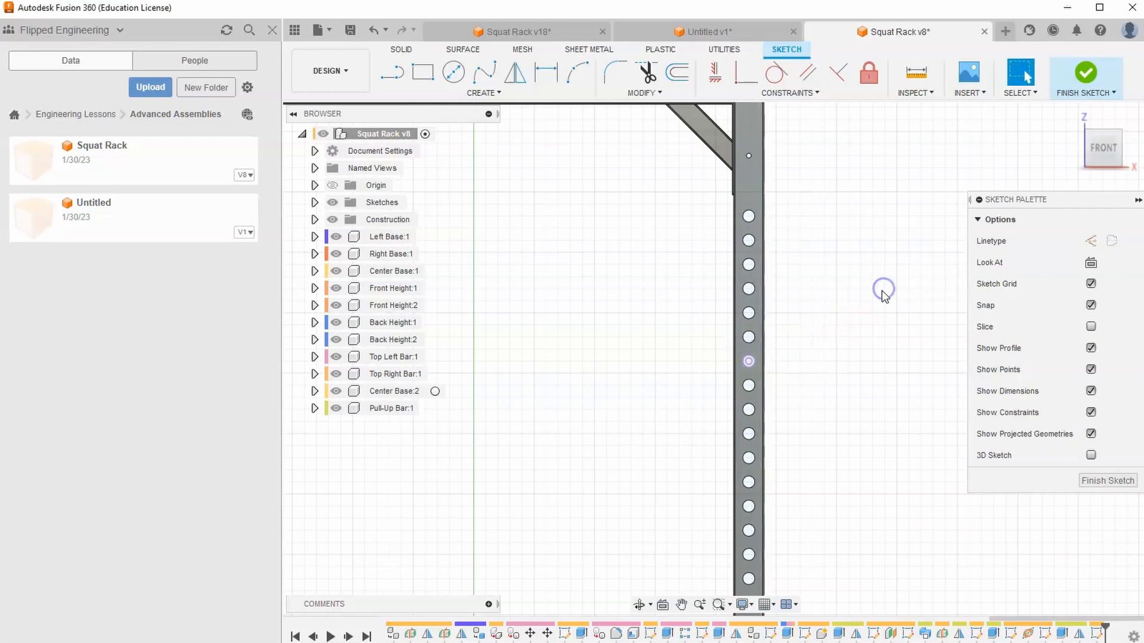
click(1089, 77)
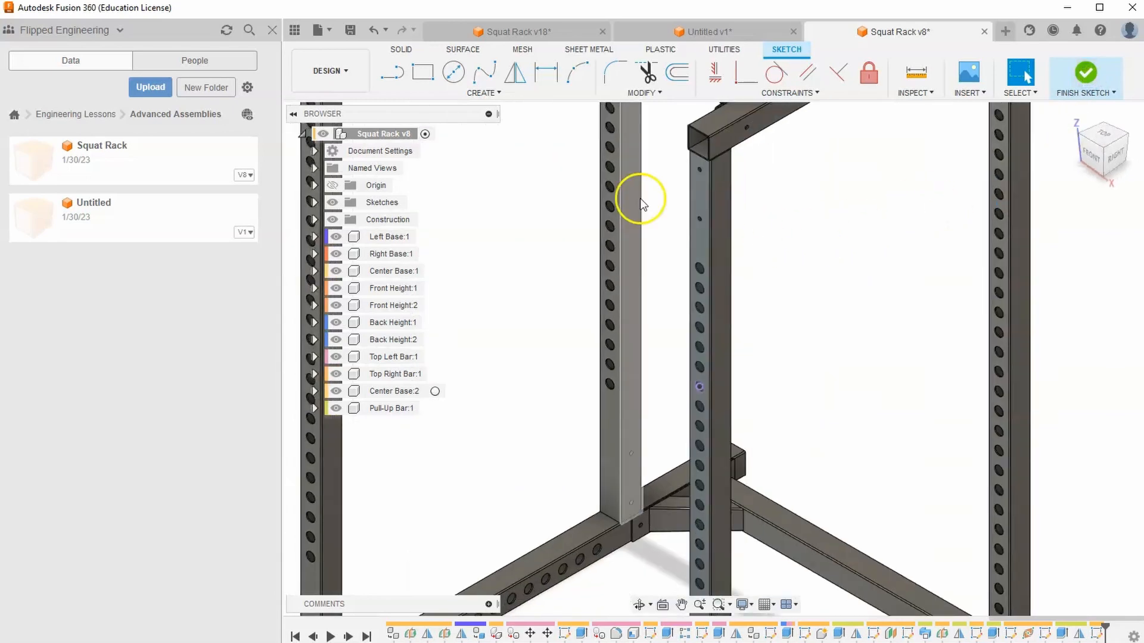
- Extrude the projected hole circle -3.50 in through the upright to form a pin
click(415, 77)
scroll(685, 390, up, 5)
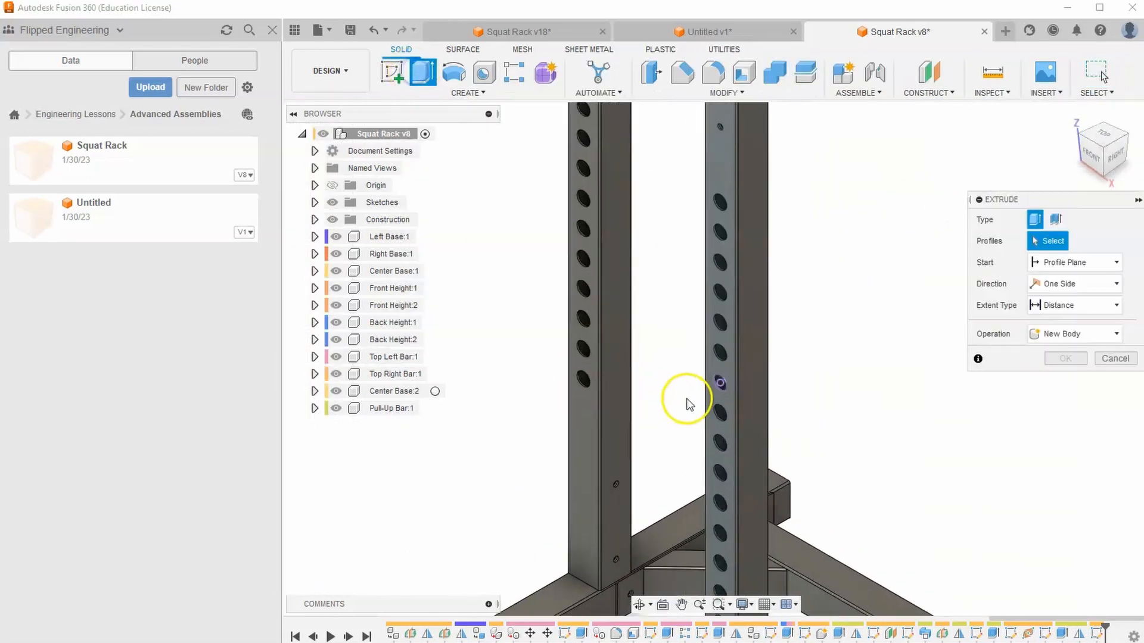
click(731, 375)
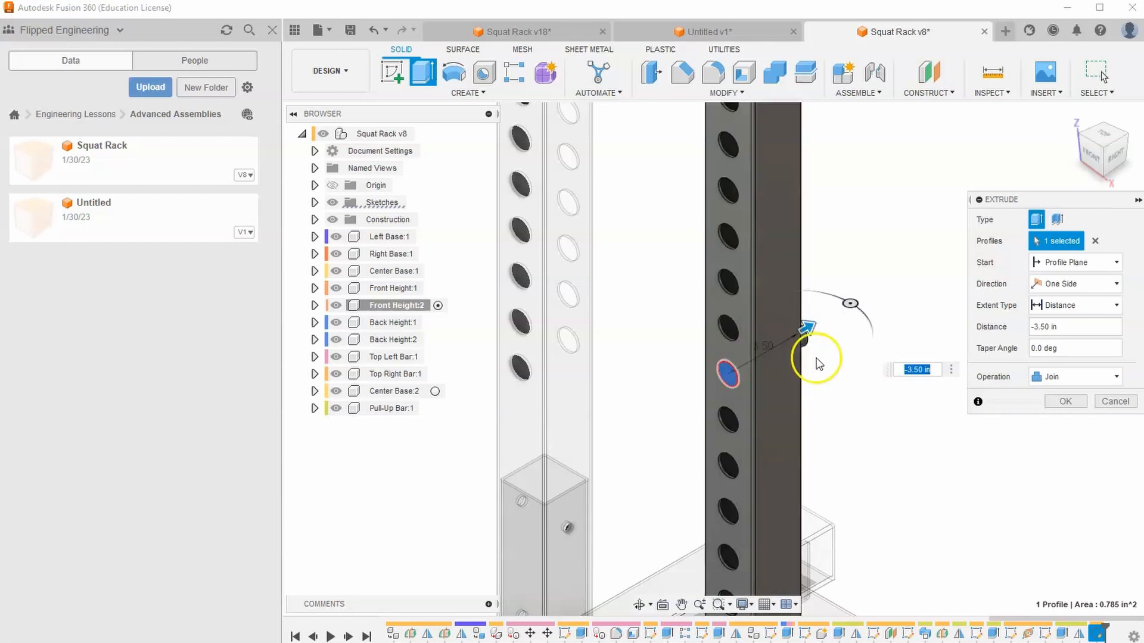
click(1116, 156)
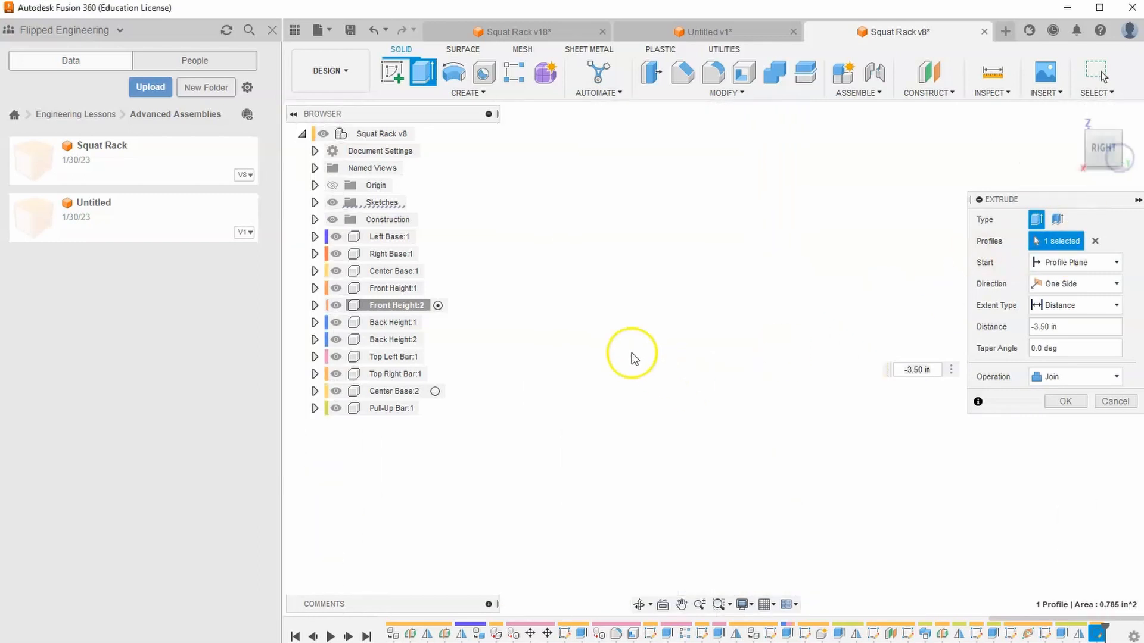
scroll(607, 335, down, 3)
middle_drag(608, 335, 761, 458)
middle_drag(702, 360, 709, 440)
scroll(643, 324, up, 3)
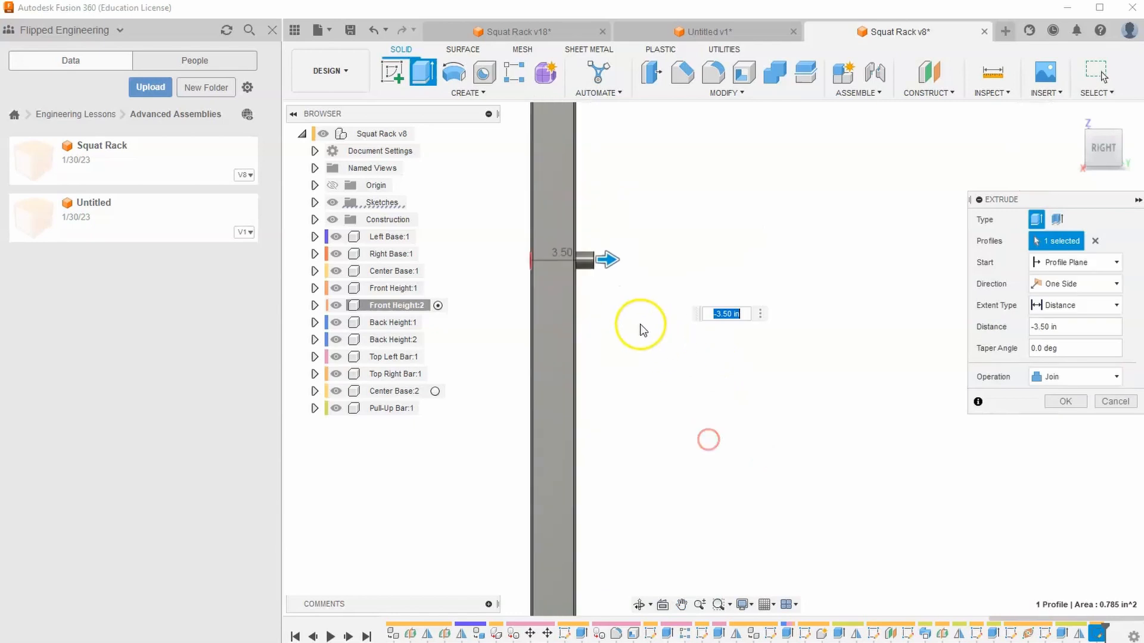
- Check the pin length of the J-Hook in the Untitled design from the right side and return to Squat Rack v8
key(alt+Tab)
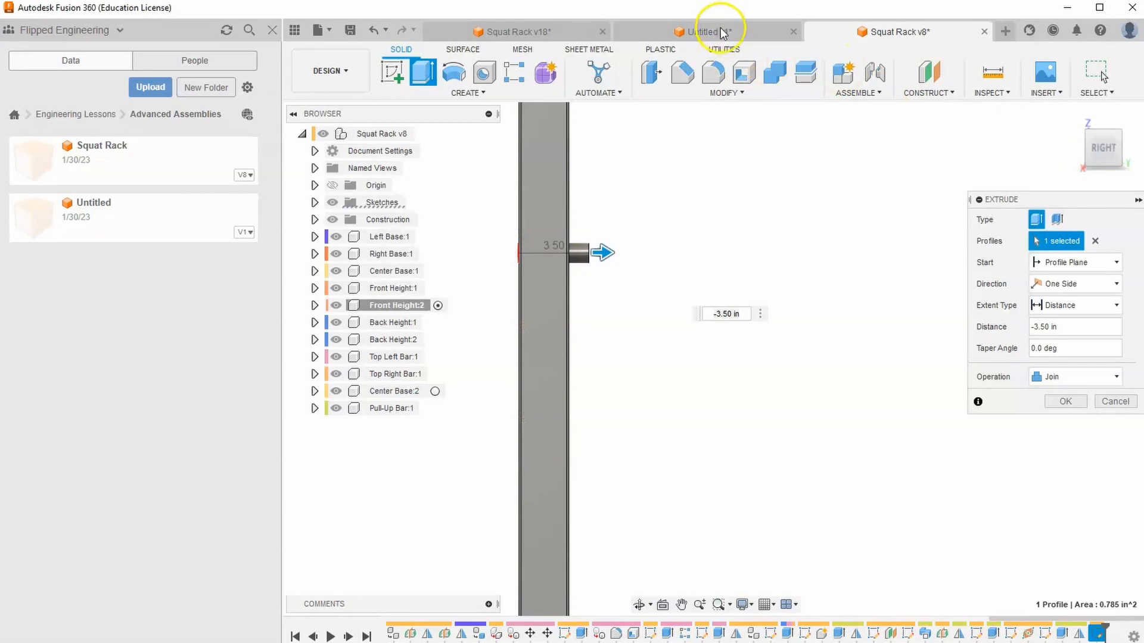
click(720, 27)
click(1098, 150)
middle_drag(563, 275, 814, 444)
scroll(697, 217, up, 3)
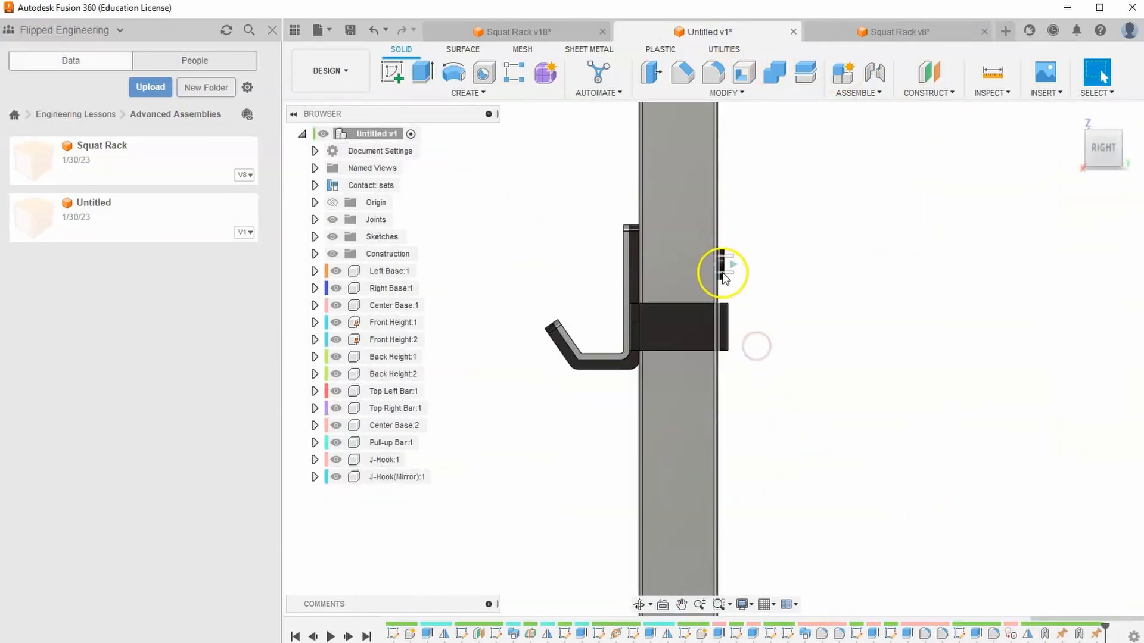
click(869, 32)
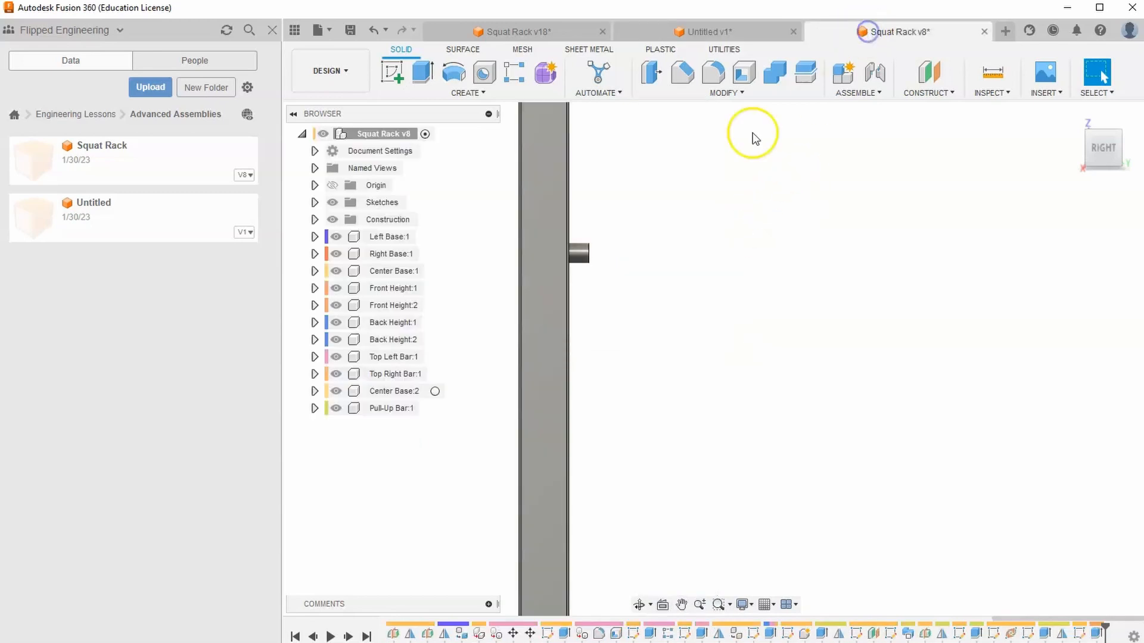
- Edit the pin extrusion to a distance of -2.7 in with the operation New Component
double_click(1097, 632)
click(1032, 325)
drag(1032, 322, 1011, 321)
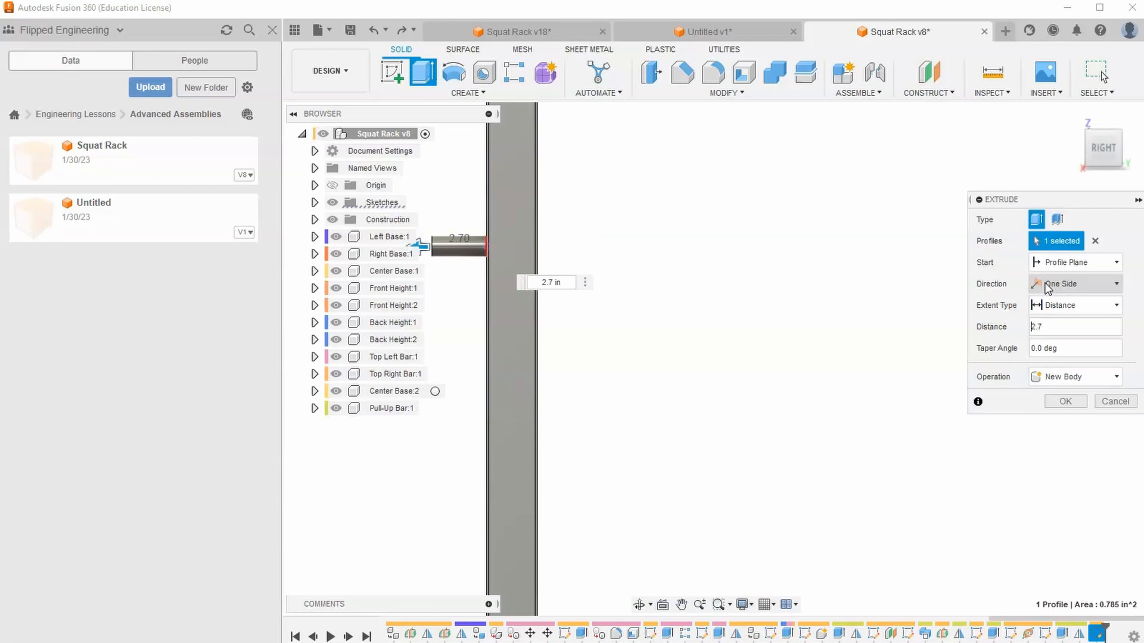
text(-)
click(1055, 376)
click(1053, 381)
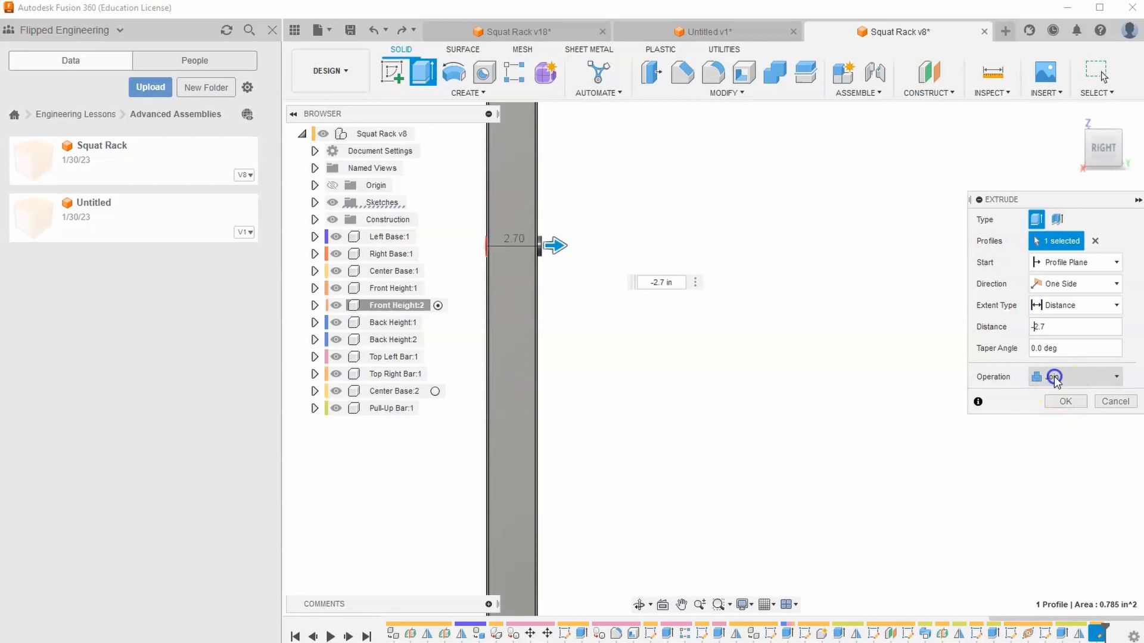
click(1053, 381)
click(1070, 462)
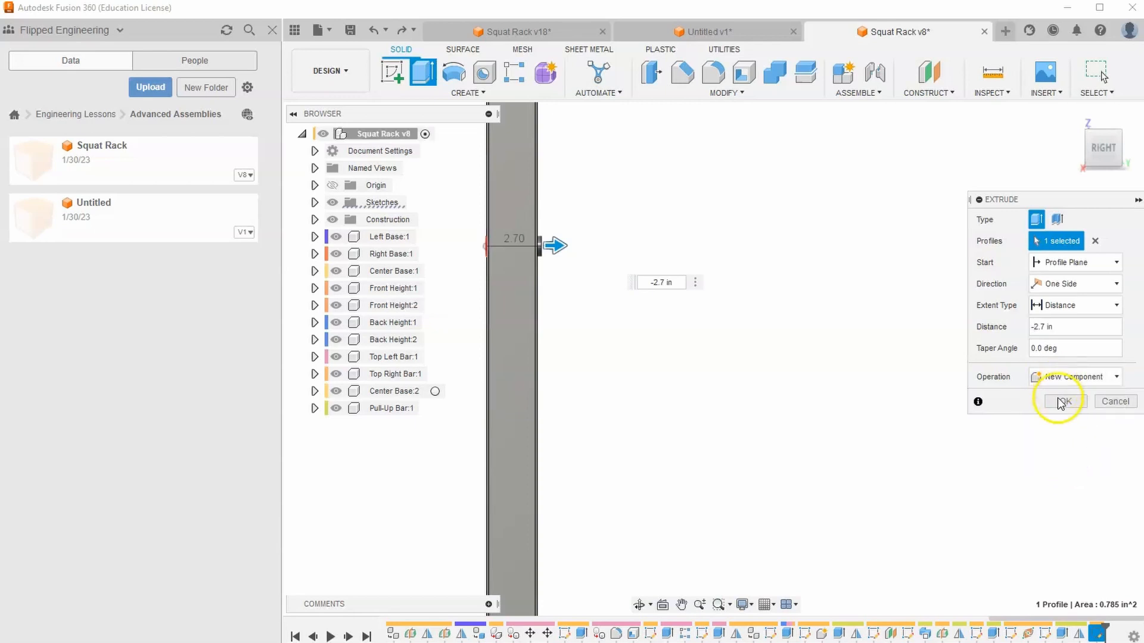
click(1065, 401)
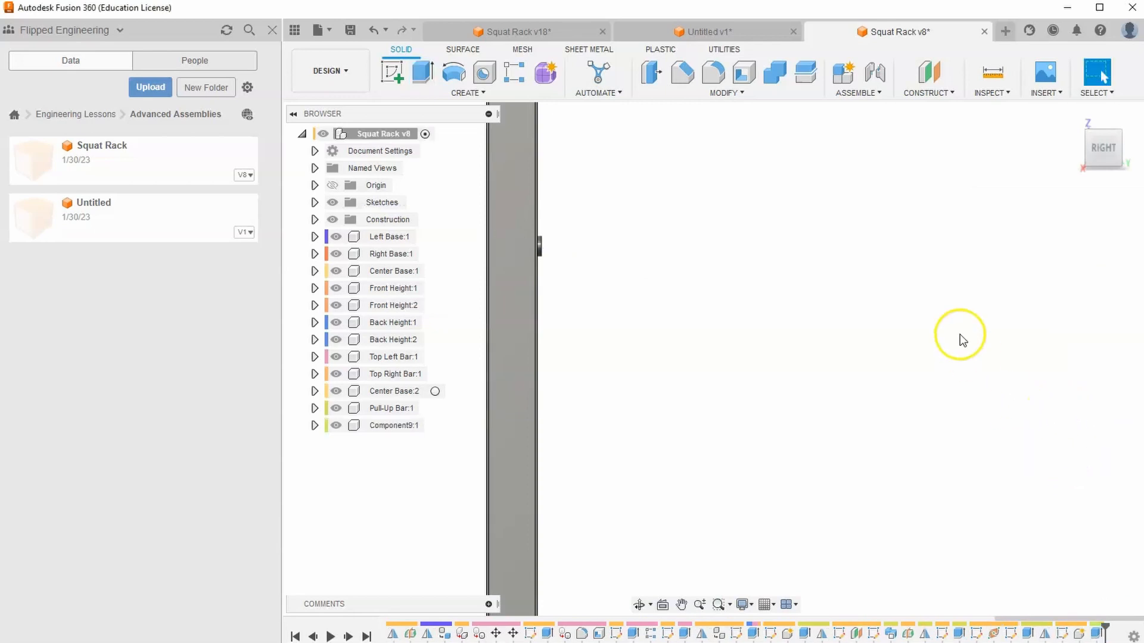
- Start a sketch on the pin's front end face in the right front upright
click(1072, 116)
scroll(715, 384, up, 5)
scroll(731, 386, up, 5)
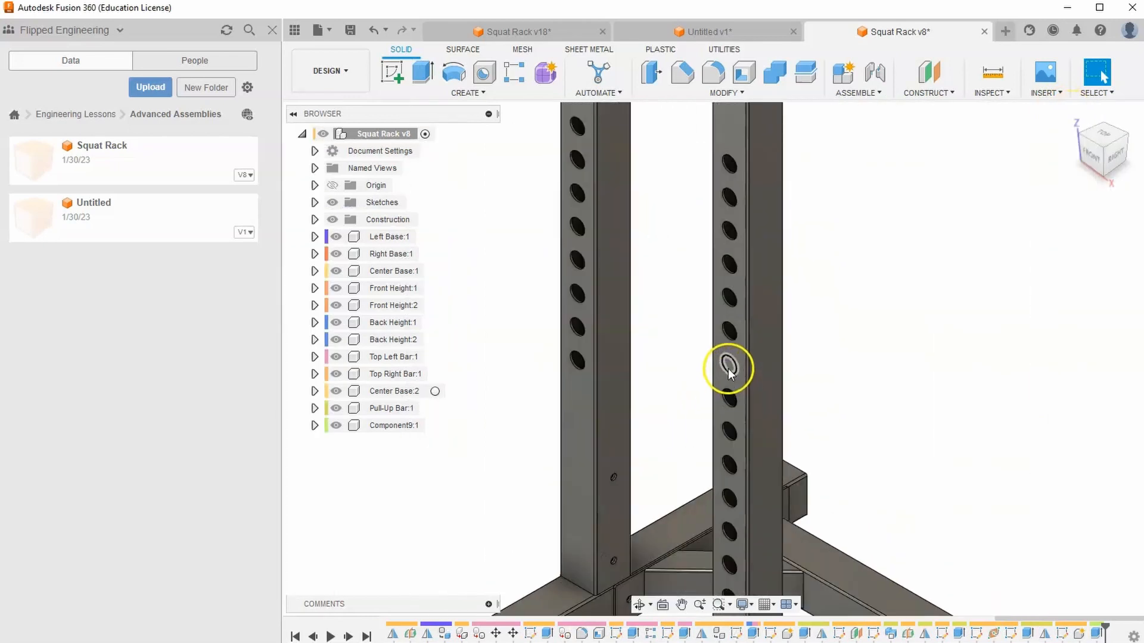
click(728, 362)
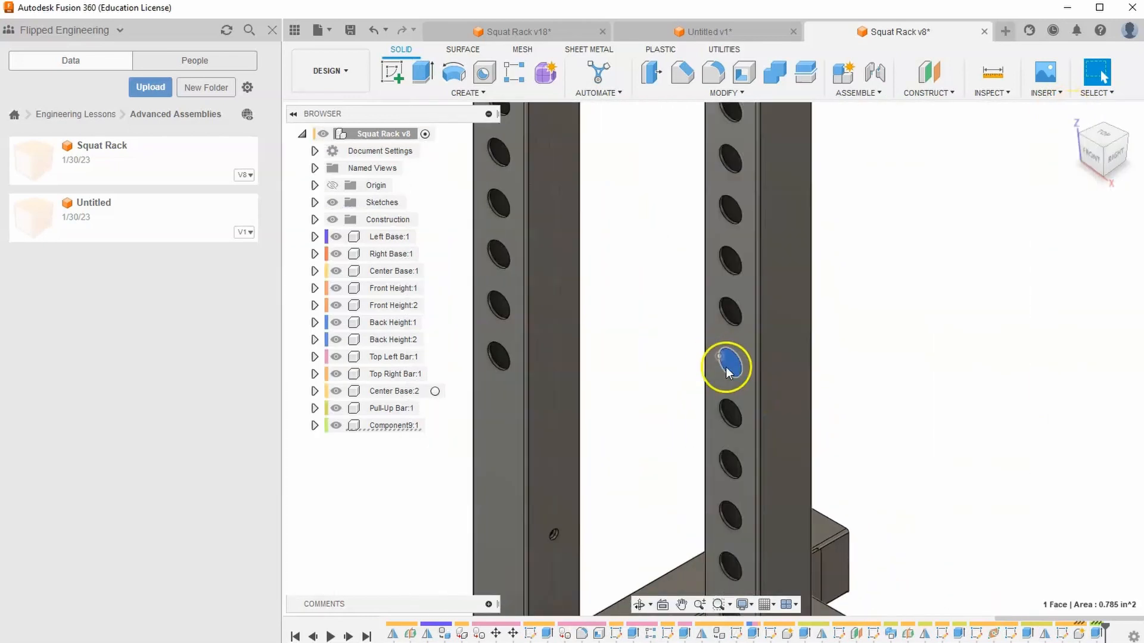
click(398, 76)
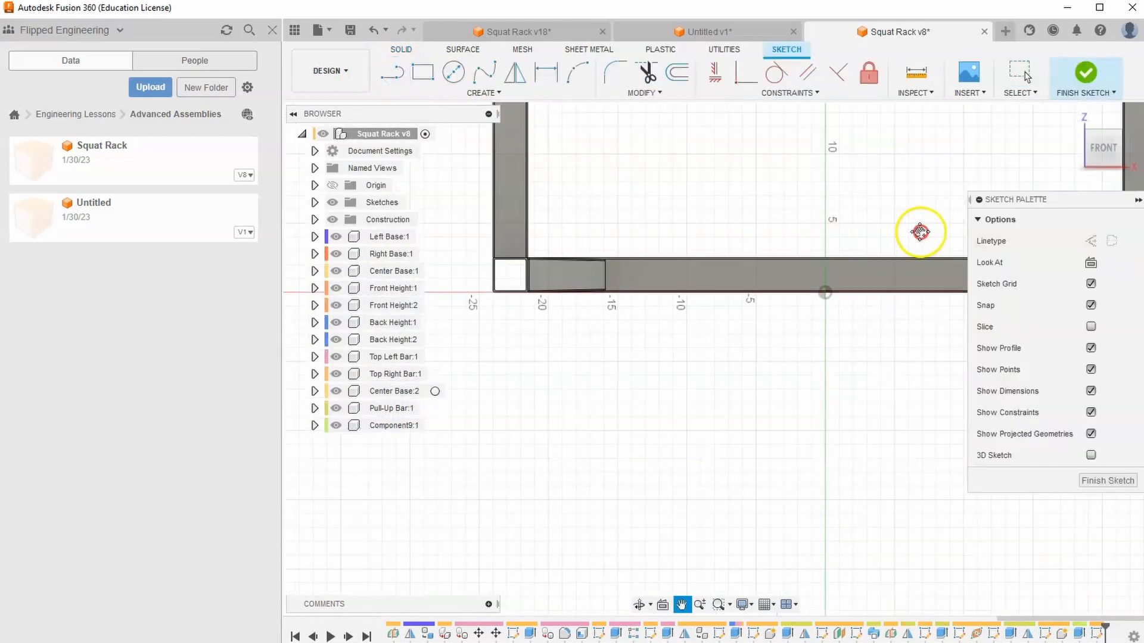
middle_drag(768, 295, 679, 454)
scroll(702, 241, down, 1)
middle_drag(702, 240, 623, 388)
scroll(641, 278, up, 3)
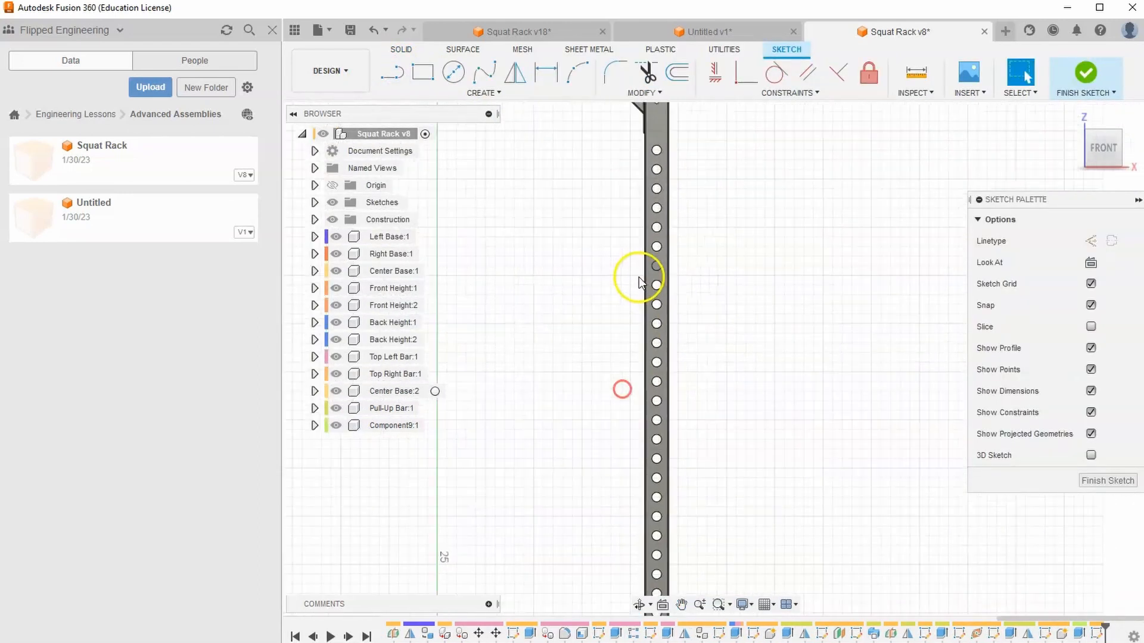
middle_drag(656, 277, 592, 346)
scroll(584, 329, up, 4)
- Sketch a rectangle around the pin spanning the upright's full width, about 2.5 in wide and 4 in tall
click(421, 75)
scroll(646, 333, up, 2)
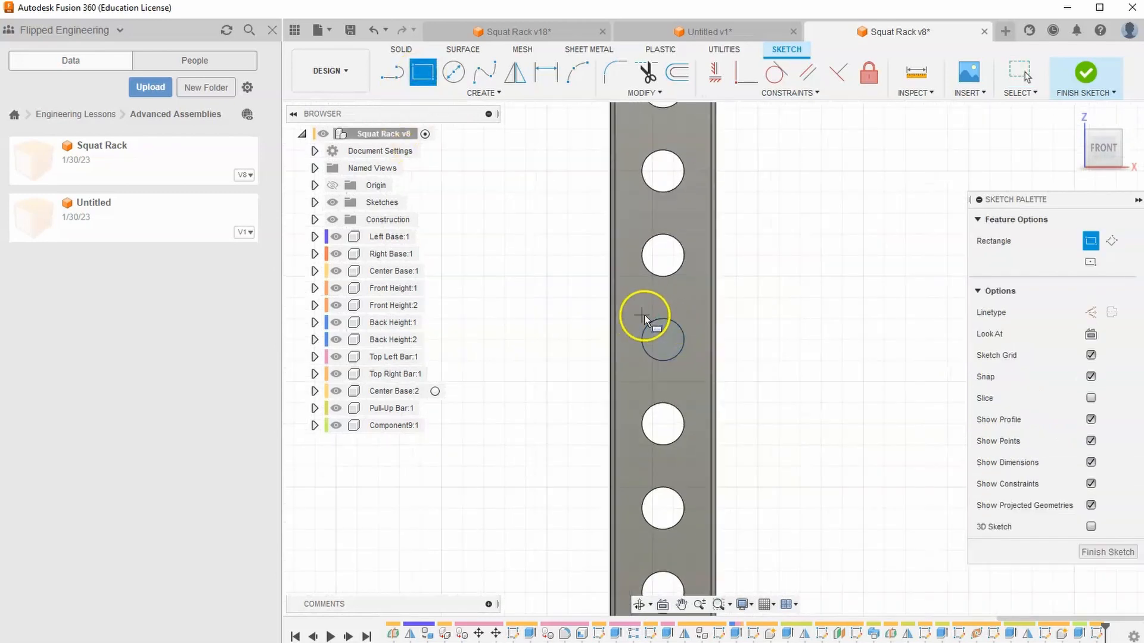
click(609, 290)
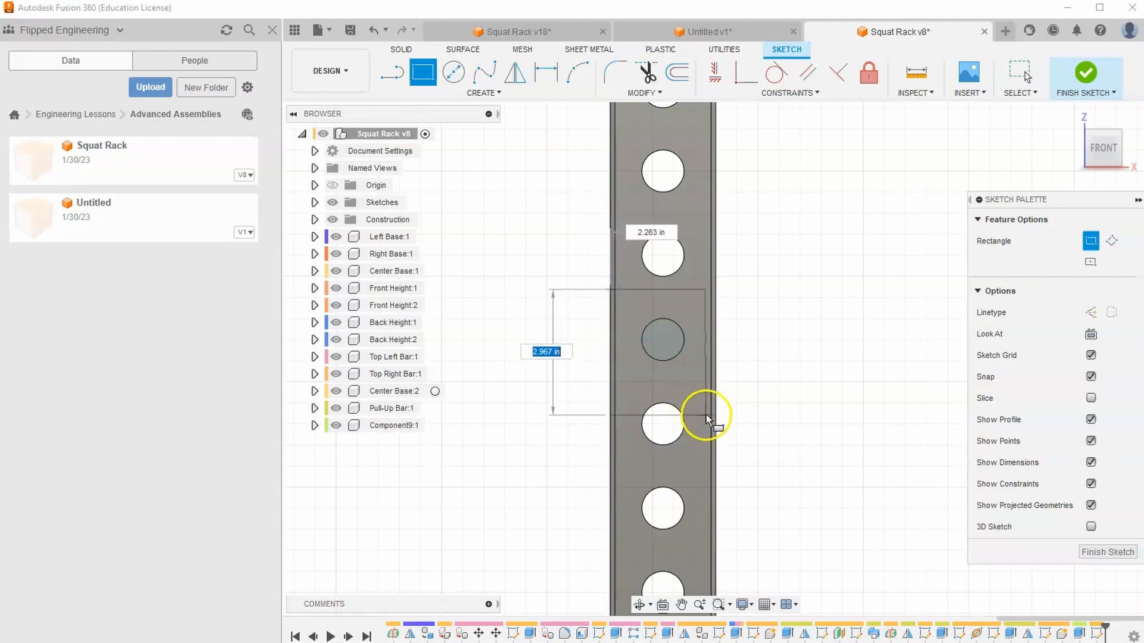
click(717, 459)
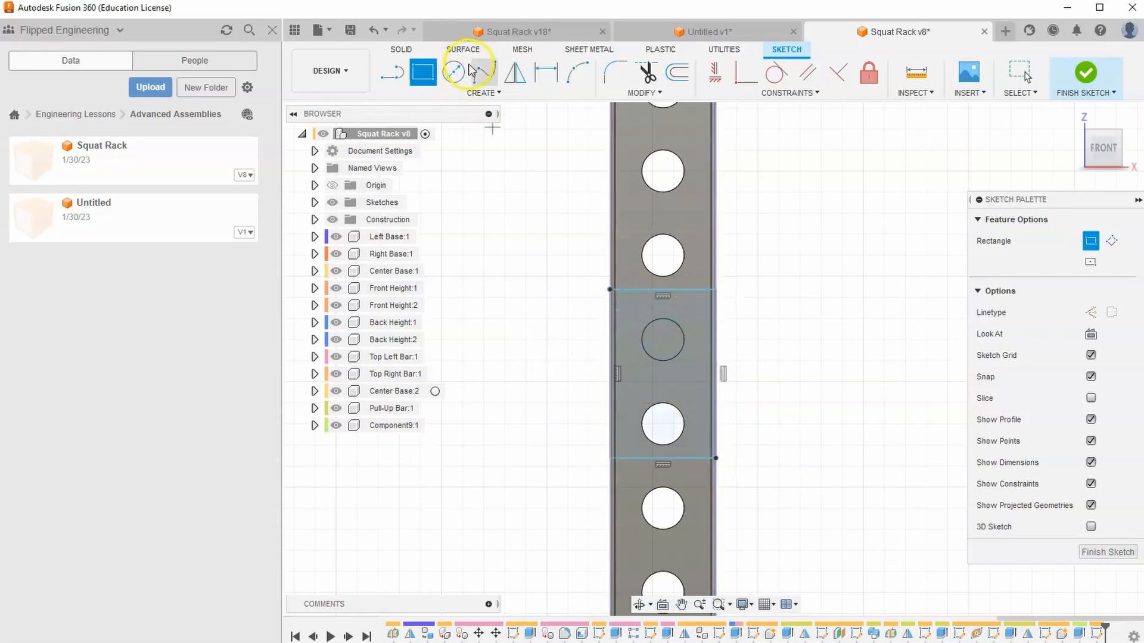
- Add a driven width dimension to the rectangle and set its height to 4.6 in
click(546, 73)
click(629, 291)
click(636, 205)
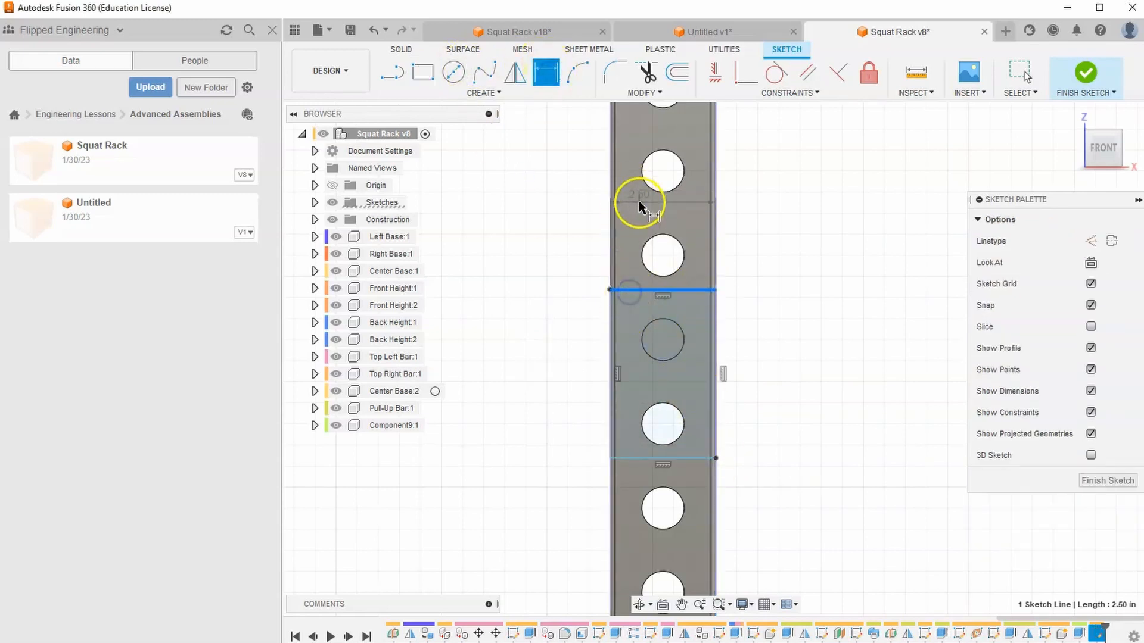
click(635, 379)
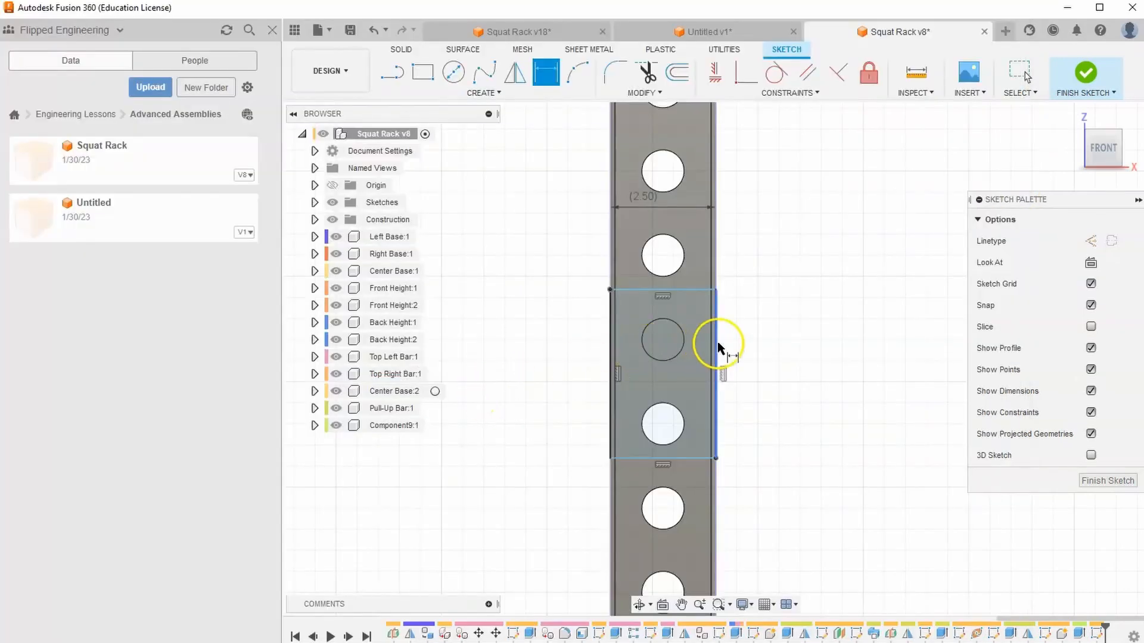
click(786, 339)
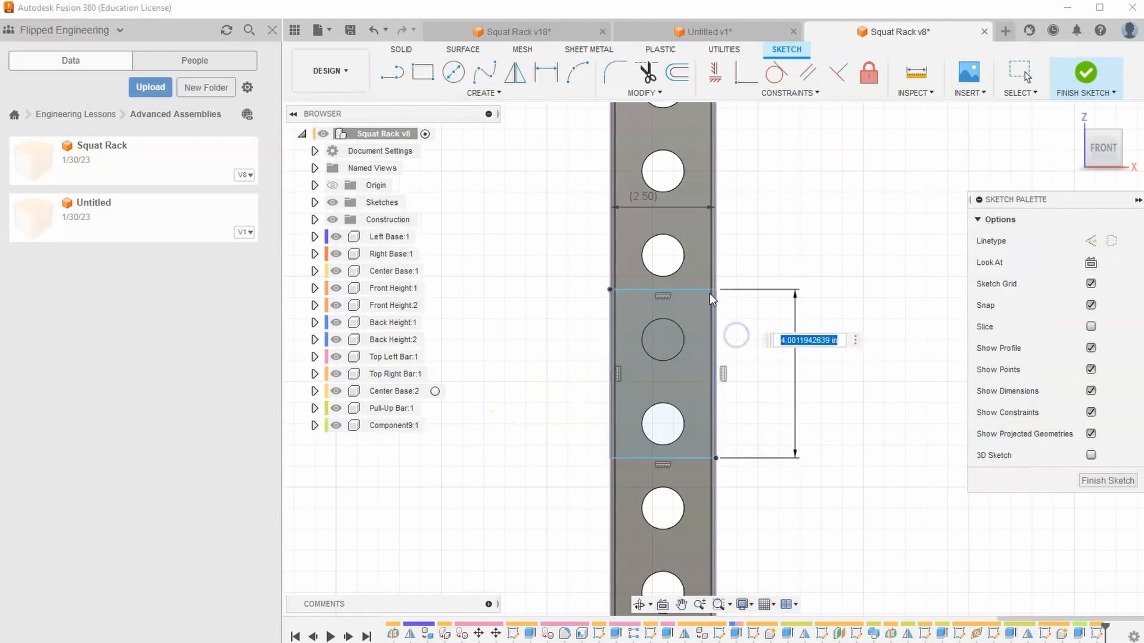
text(4.6)
key(Return)
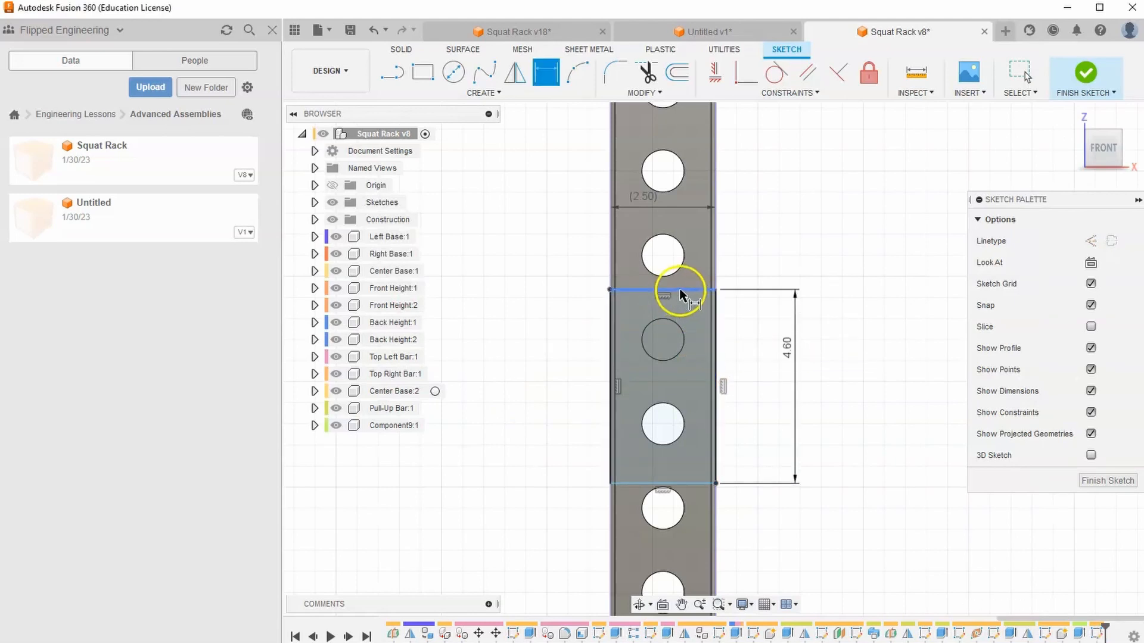
- Shift the rectangle slightly upward along the upright and check the J-hook dimensions in the reference image
right_click(865, 307)
click(808, 308)
mouse_move(692, 289)
mouse_down()
mouse_move(692, 252)
mouse_move(687, 285)
mouse_up()
click(828, 289)
click(662, 339)
click(678, 287)
key(alt+Tab)
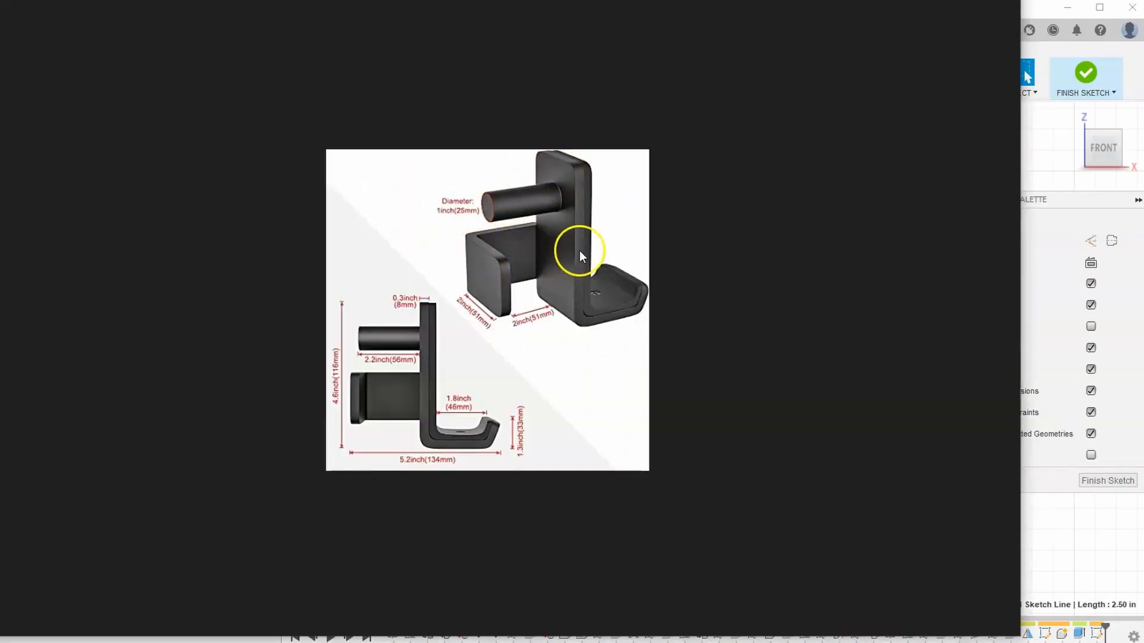
click(1023, 299)
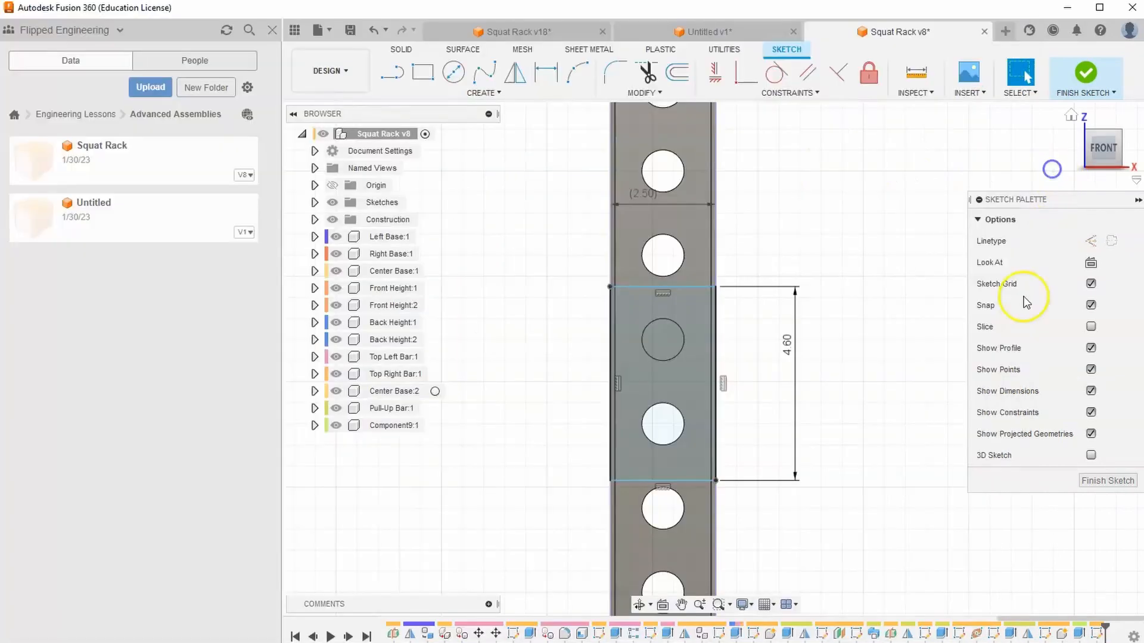
- Add a driven horizontal dimension from the pin's centre to the rectangle's right edge
click(545, 81)
click(662, 339)
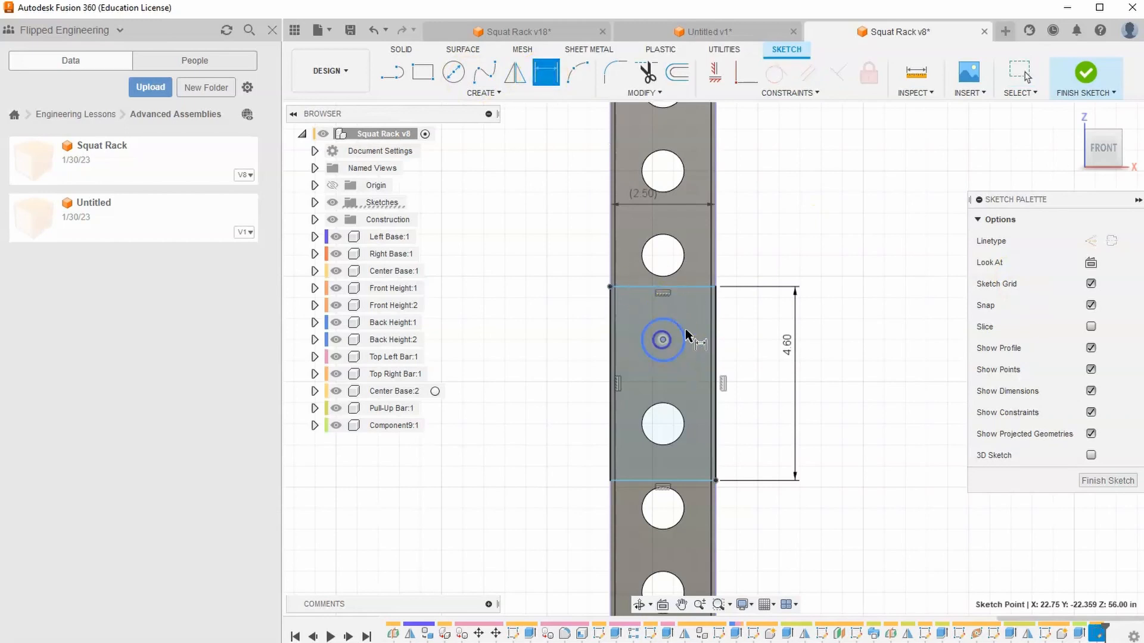
click(715, 311)
click(685, 232)
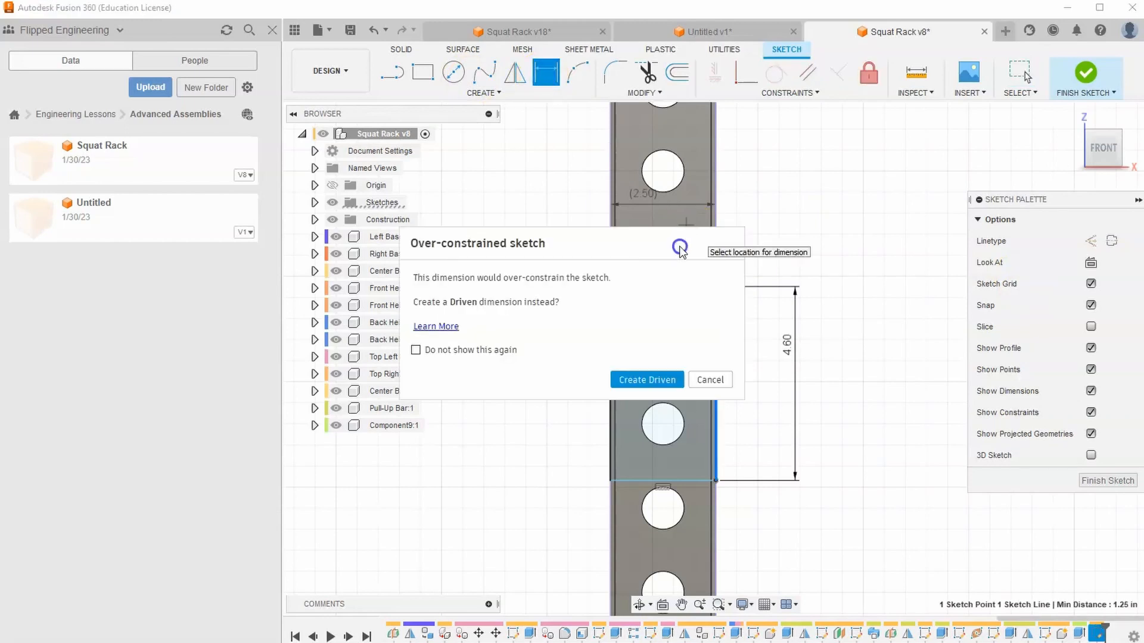
click(630, 379)
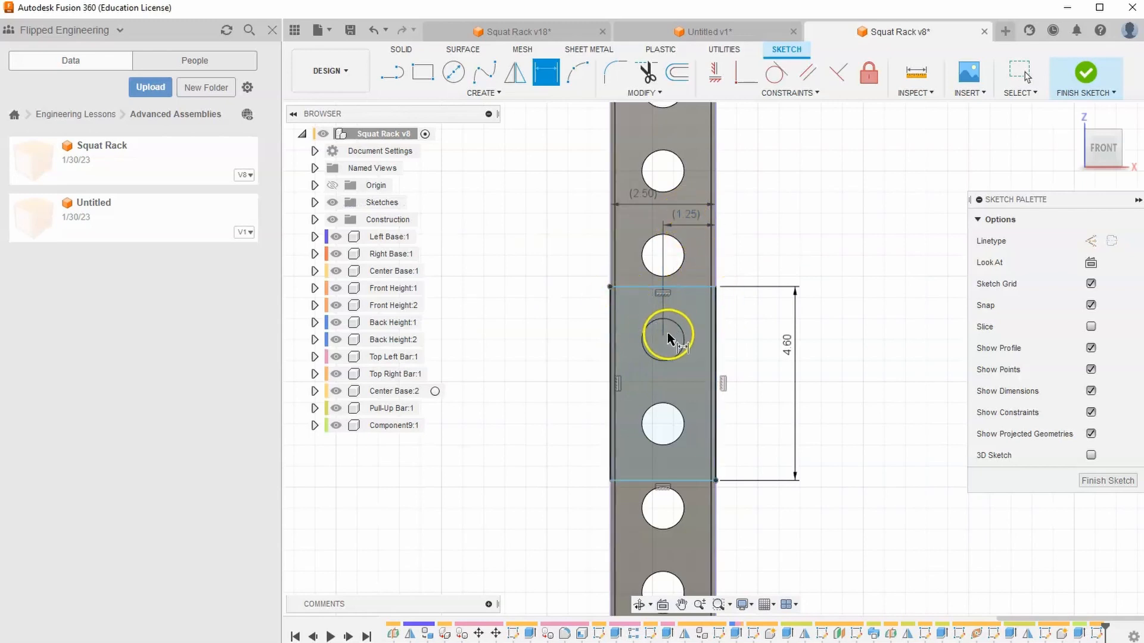
- Dimension the pin's centre 1.25 in below the rectangle's upper edge and finish the sketch
click(696, 288)
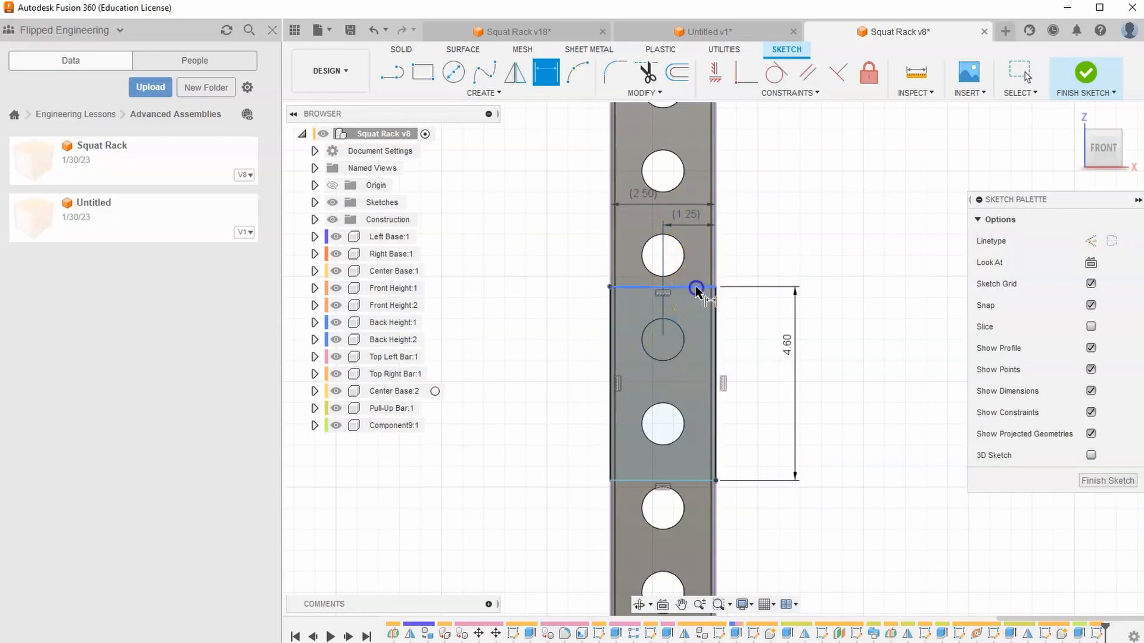
click(662, 339)
click(742, 335)
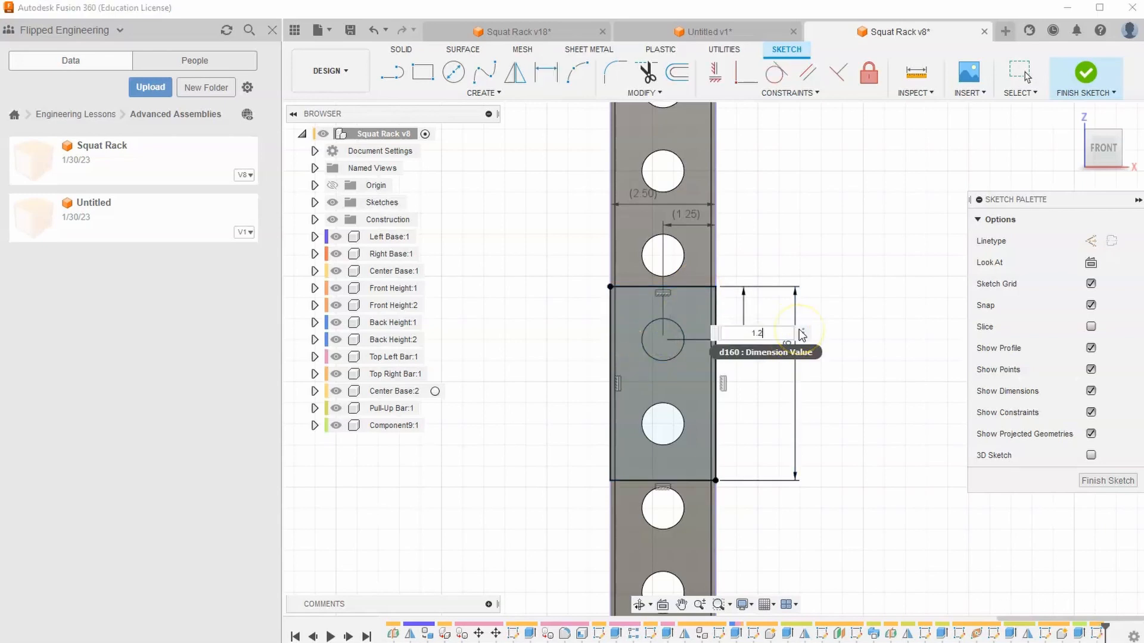
text(1.25)
key(Return)
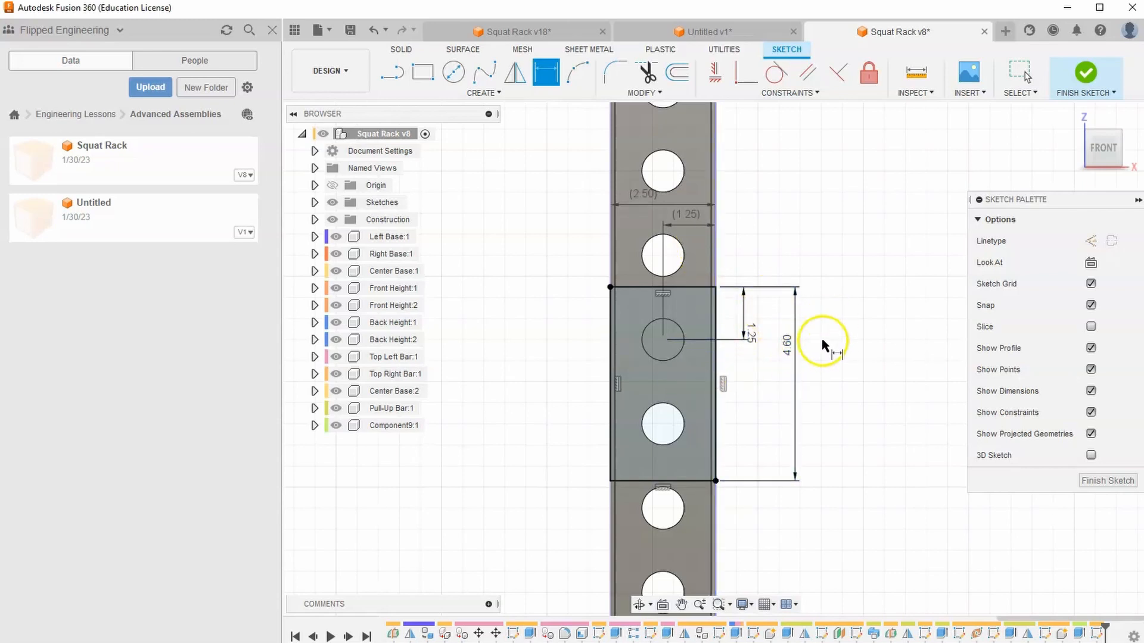
right_click(854, 338)
click(798, 337)
click(1077, 79)
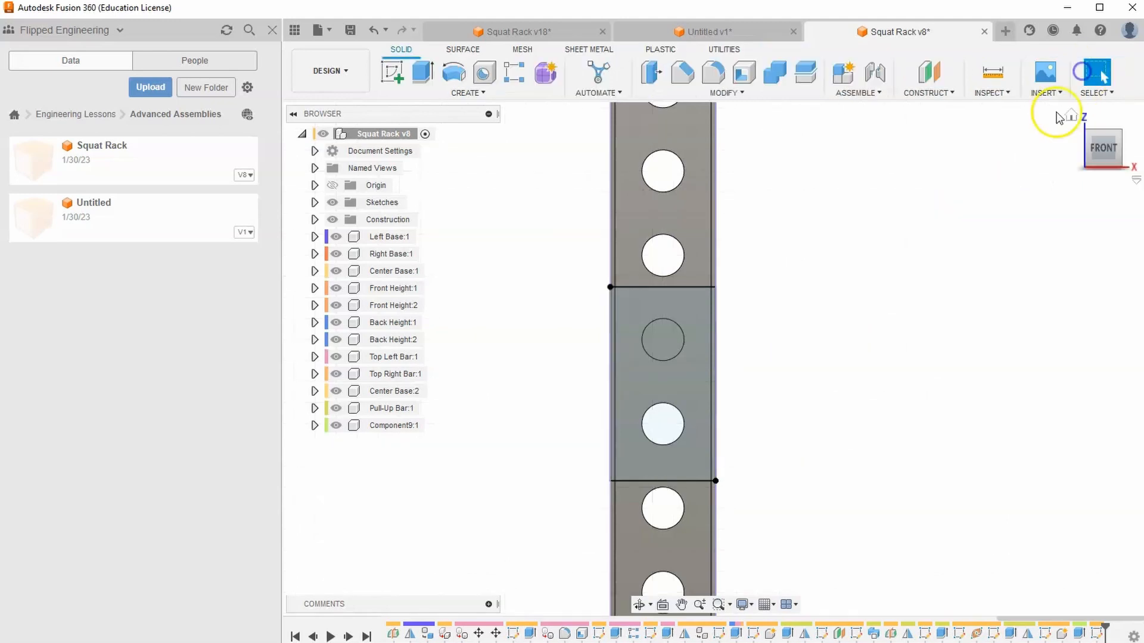
- Extrude both profiles inside the rectangle 0.3 in outward as a Join, hiding Front Height:2 so the plate joins the pin's component
click(1071, 117)
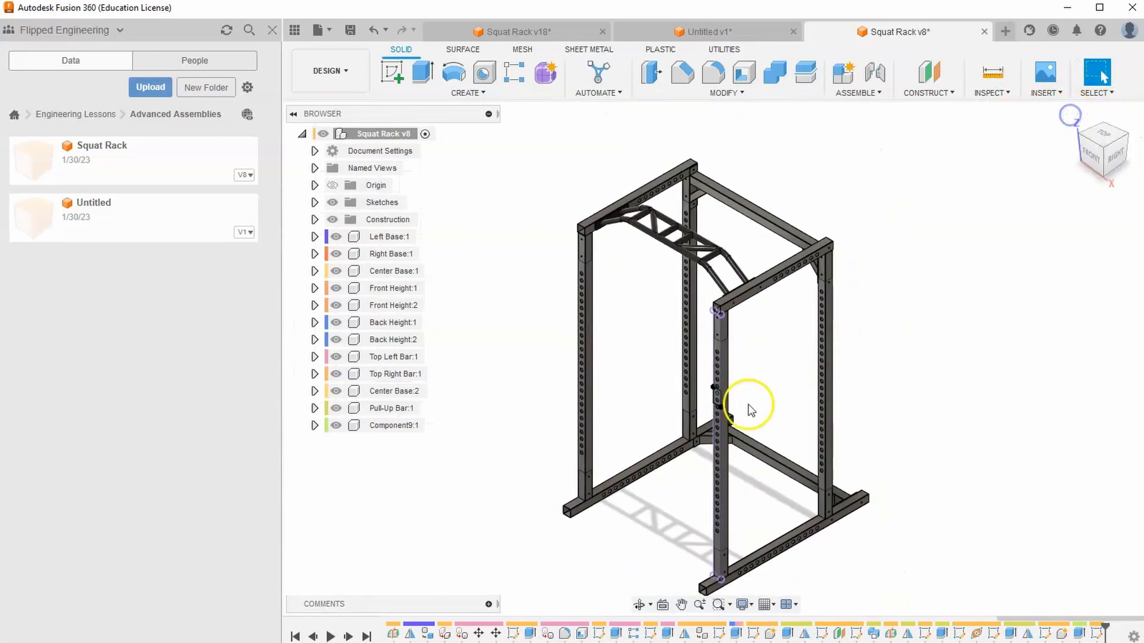
scroll(728, 375, up, 5)
click(415, 79)
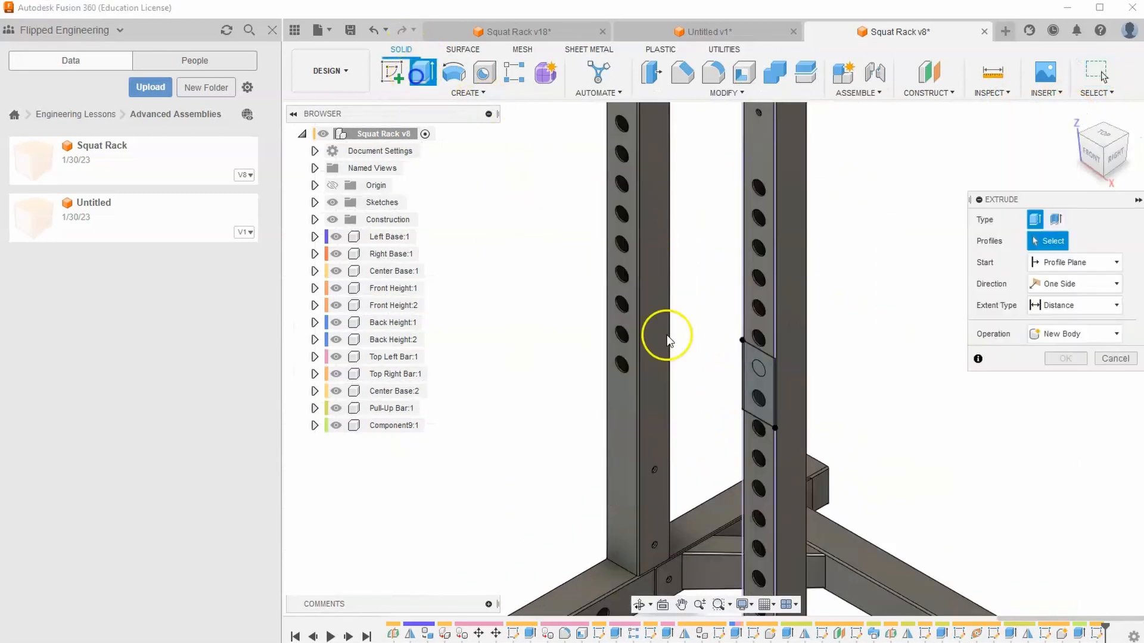
scroll(775, 390, up, 3)
click(771, 378)
click(755, 359)
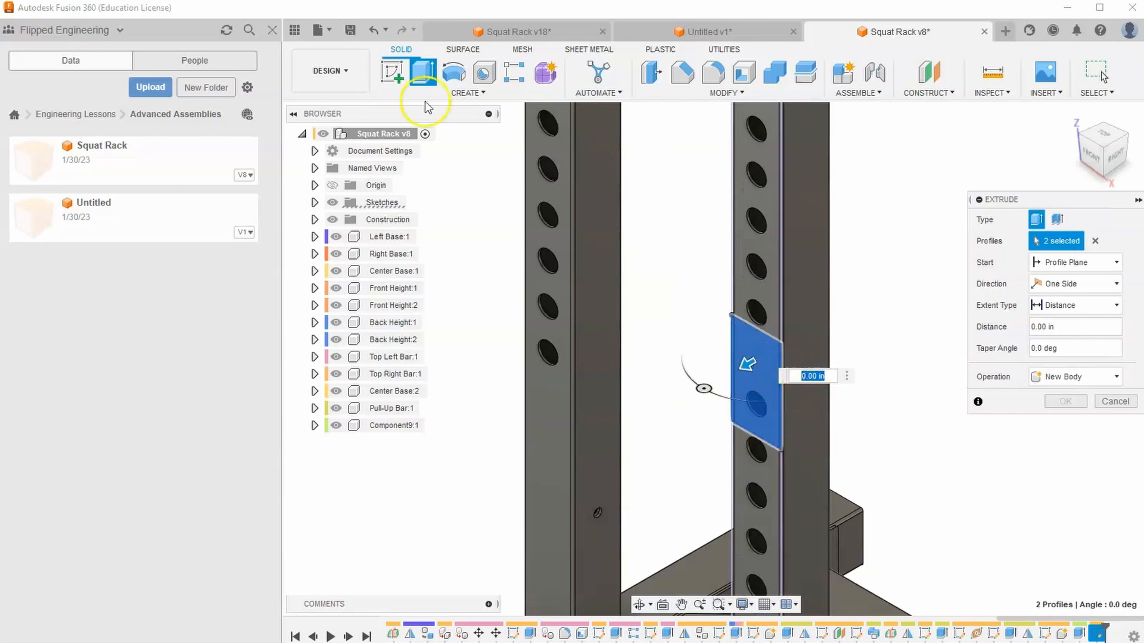
key(alt+Tab)
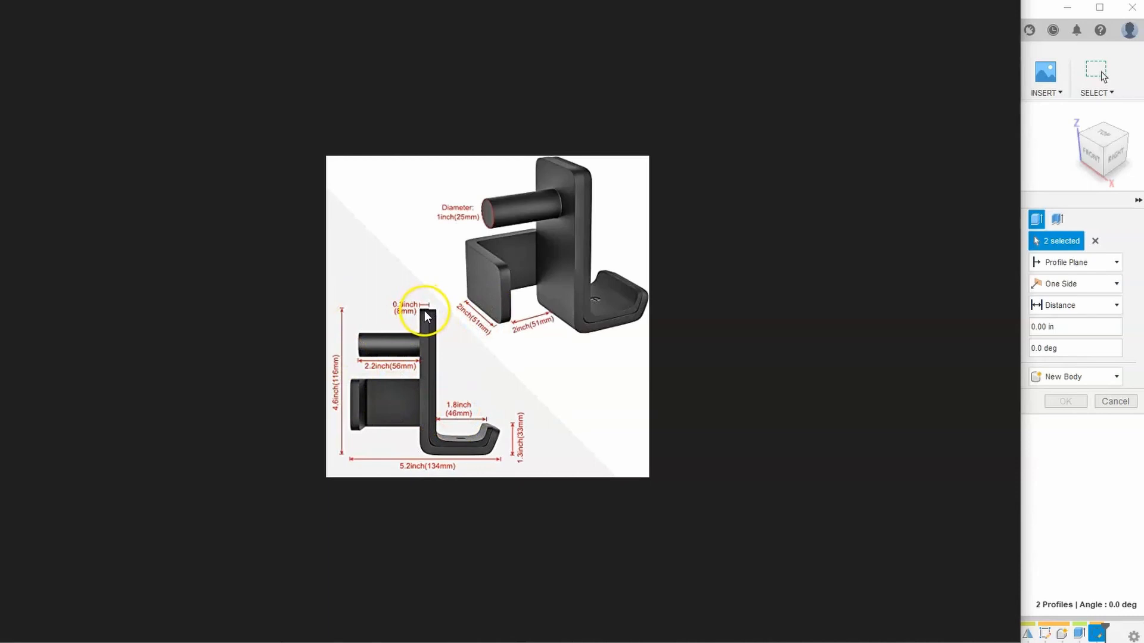
key(alt+Tab)
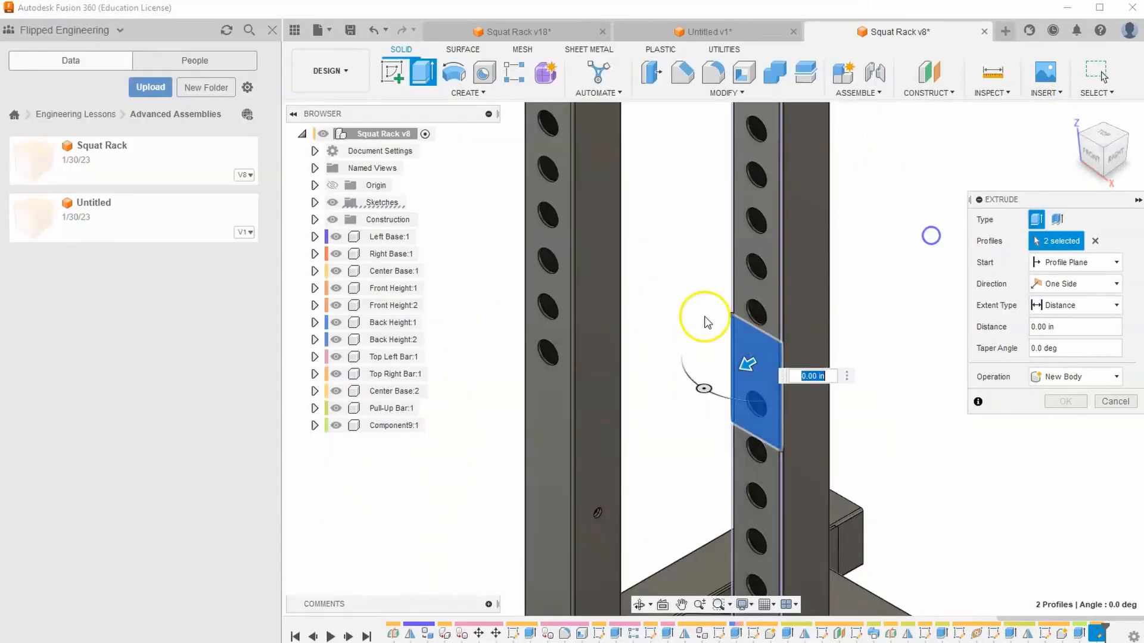
click(1056, 327)
drag(1056, 327, 1006, 326)
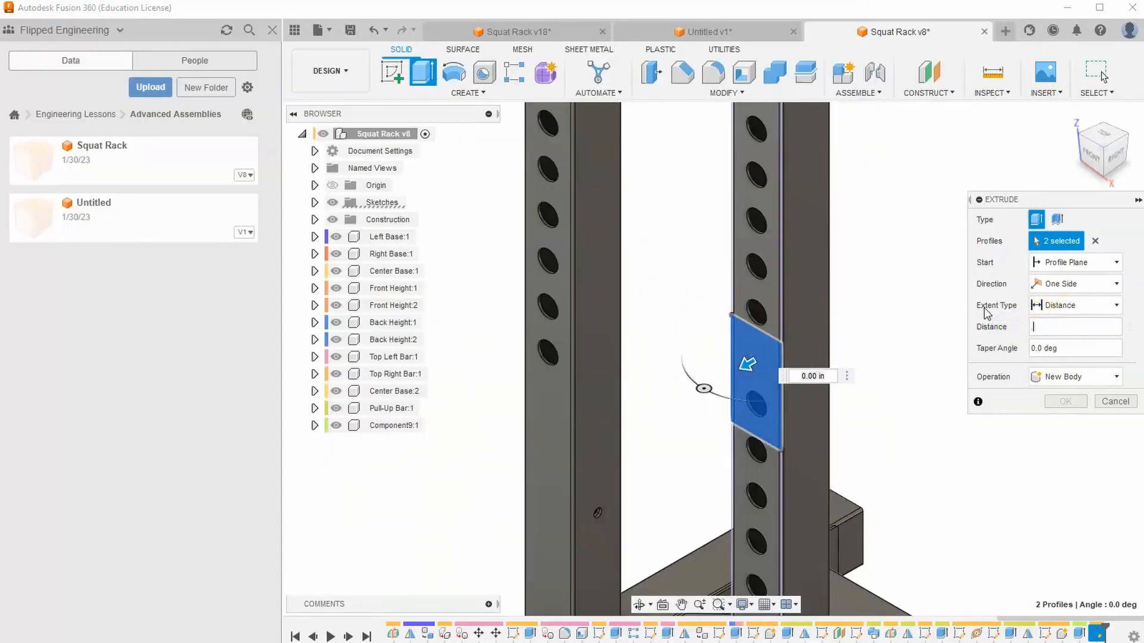
text(.3)
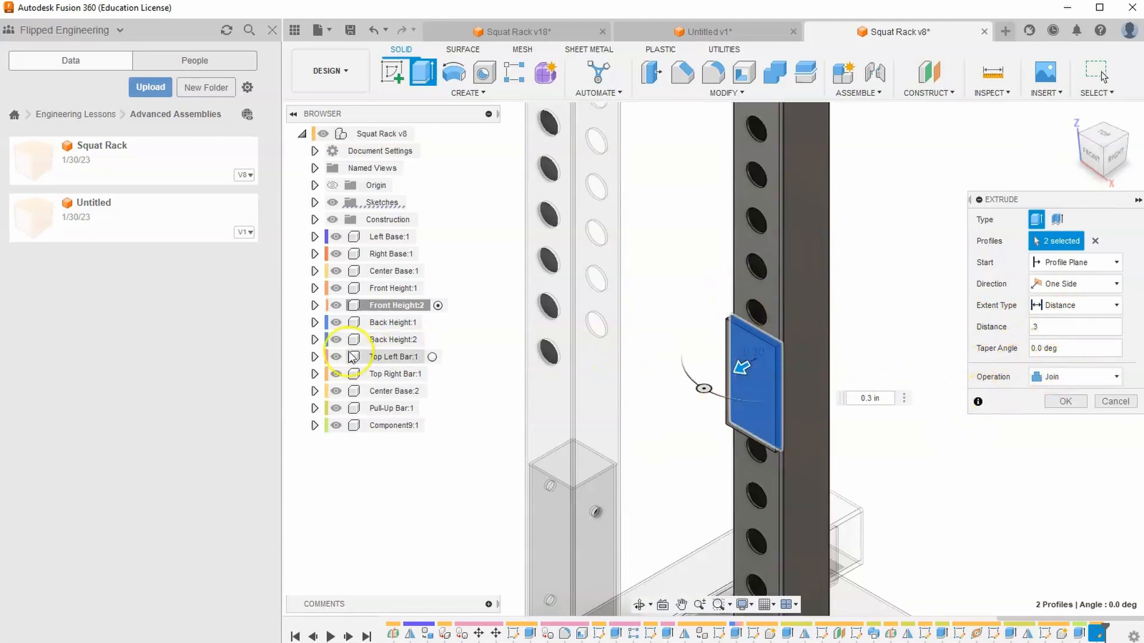
click(336, 306)
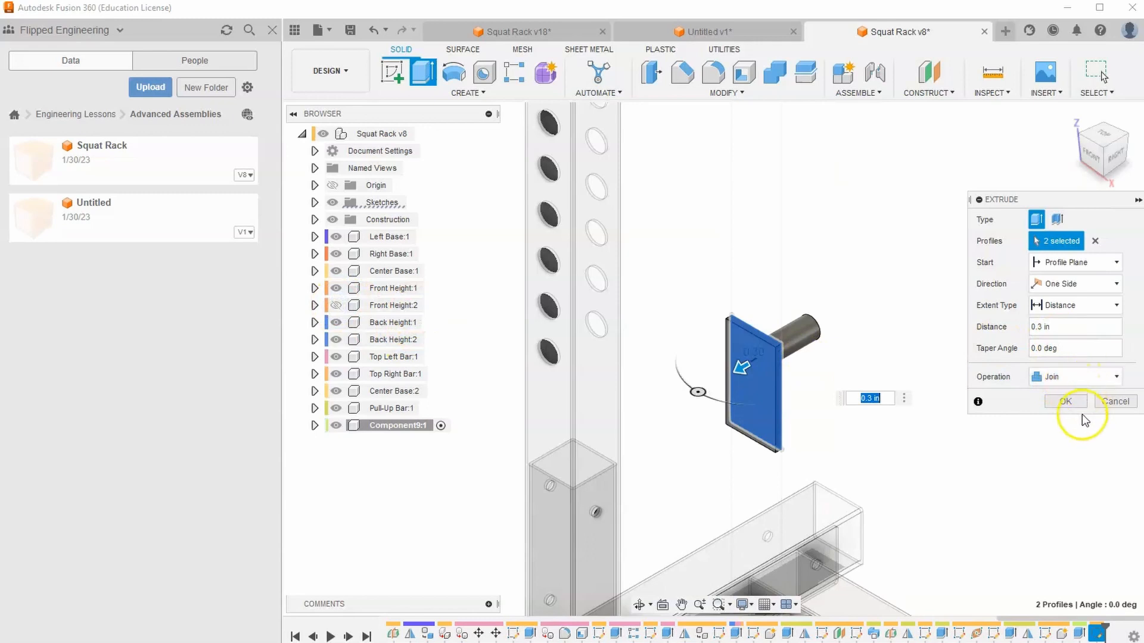
click(1066, 402)
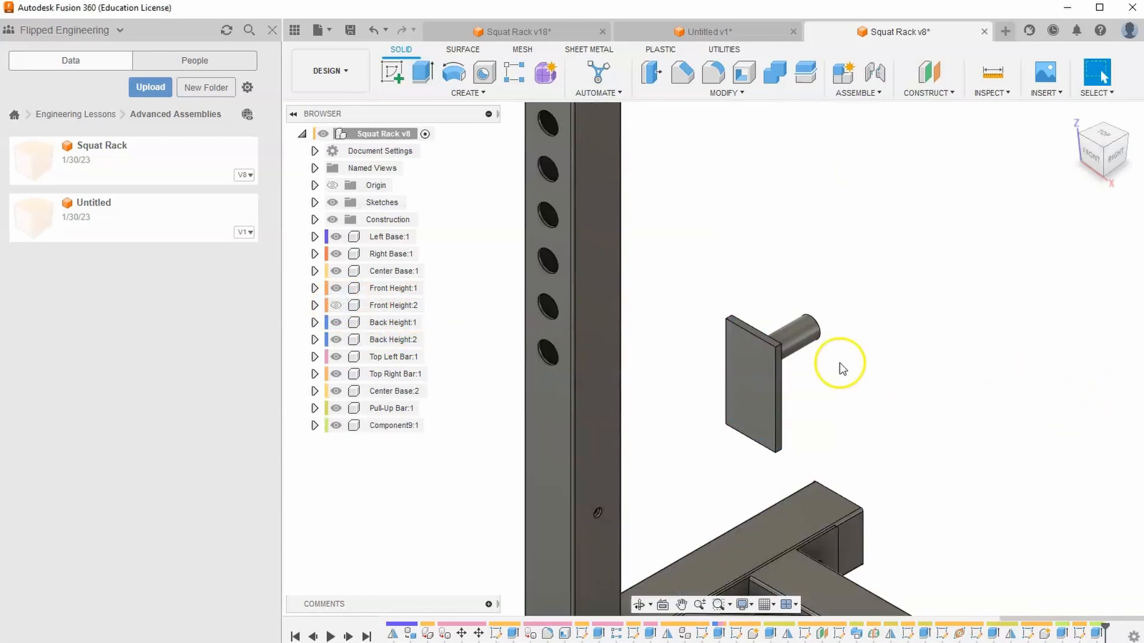
- Check the J-hook reference image and start a rectangle sketch on the plate's front face
key(alt+Tab)
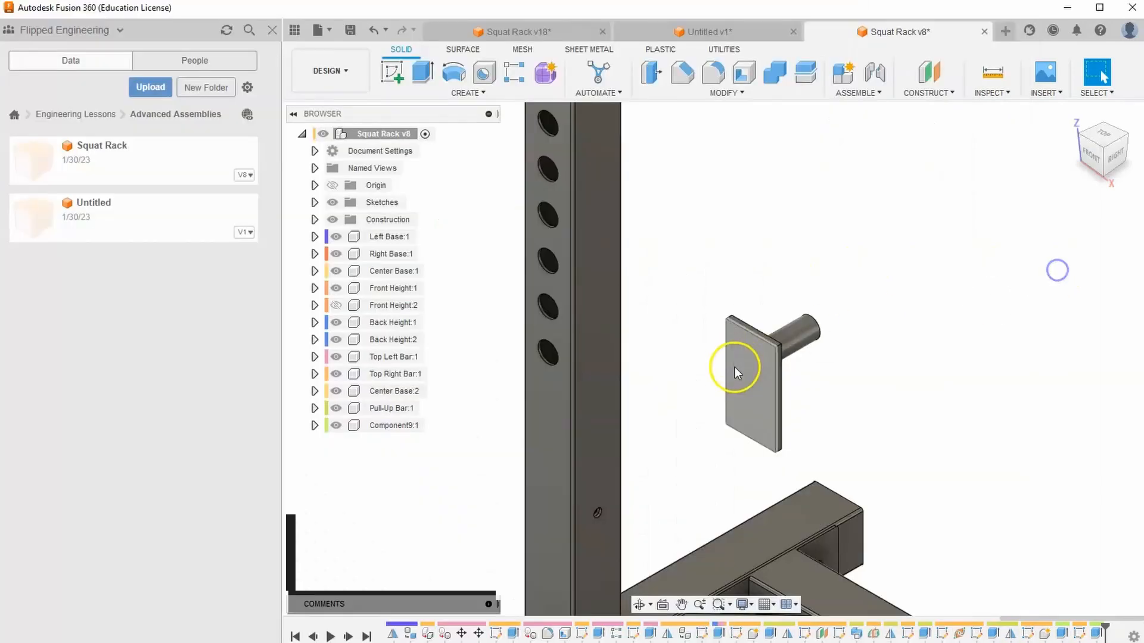
click(749, 421)
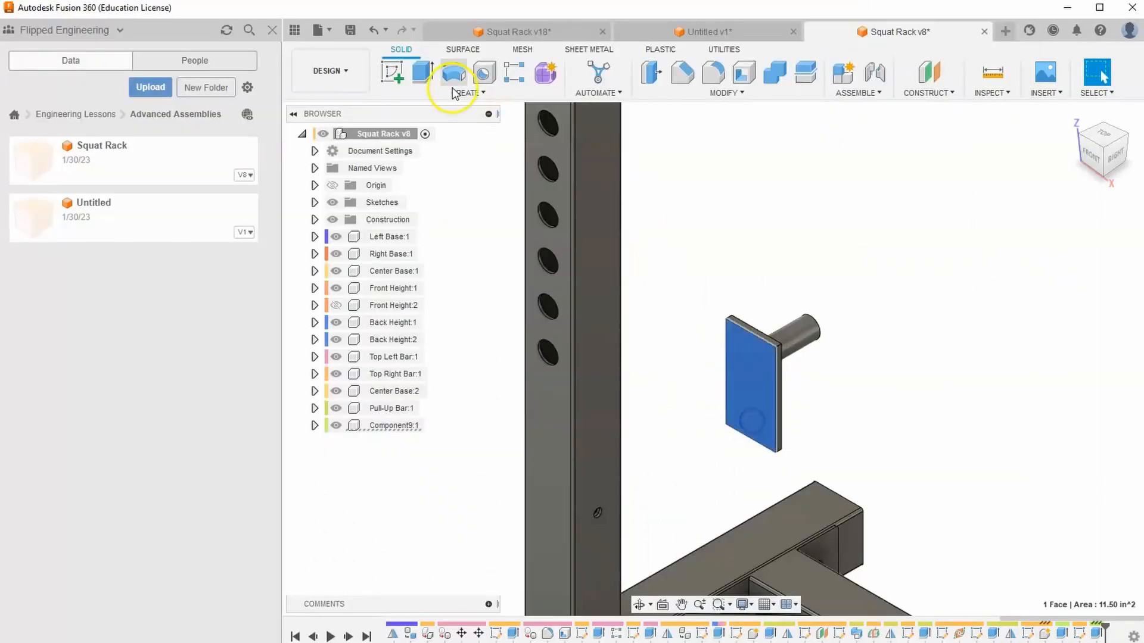
click(392, 73)
mouse_move(780, 326)
middle_down()
mouse_move(776, 367)
mouse_move(717, 513)
middle_up()
middle_drag(795, 279, 684, 520)
middle_drag(840, 191, 750, 414)
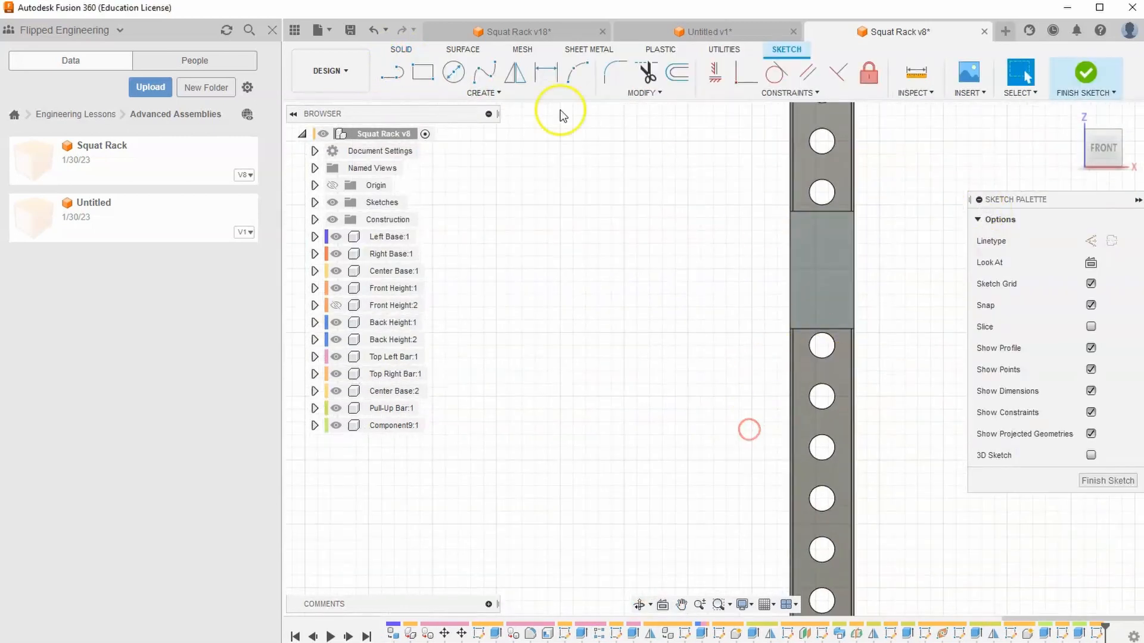
click(422, 72)
scroll(773, 344, up, 2)
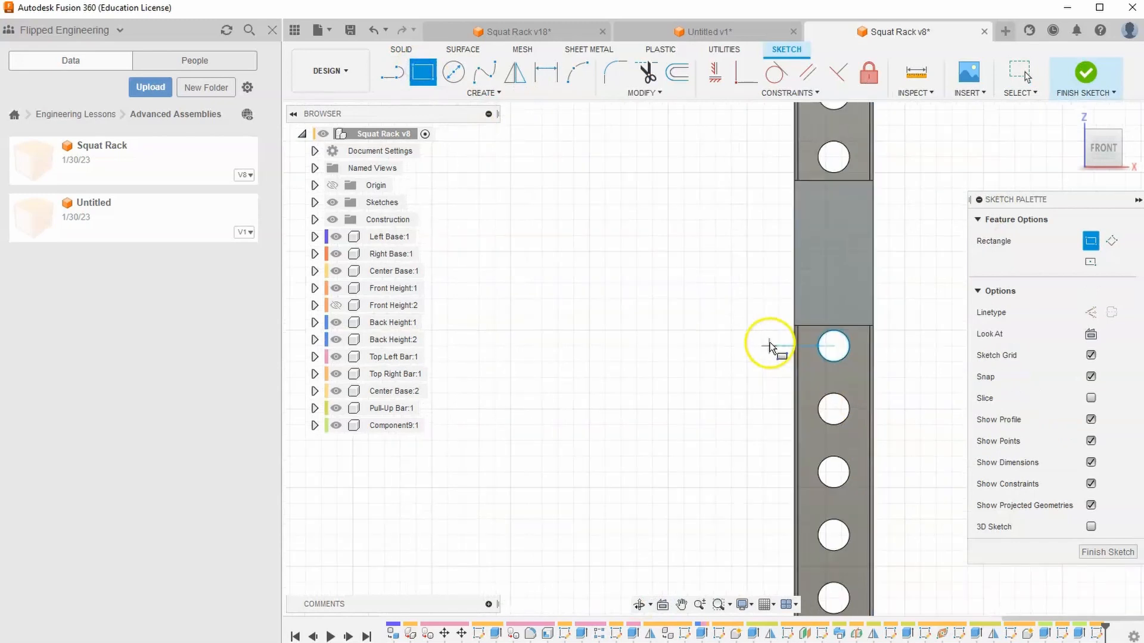
middle_drag(773, 344, 680, 388)
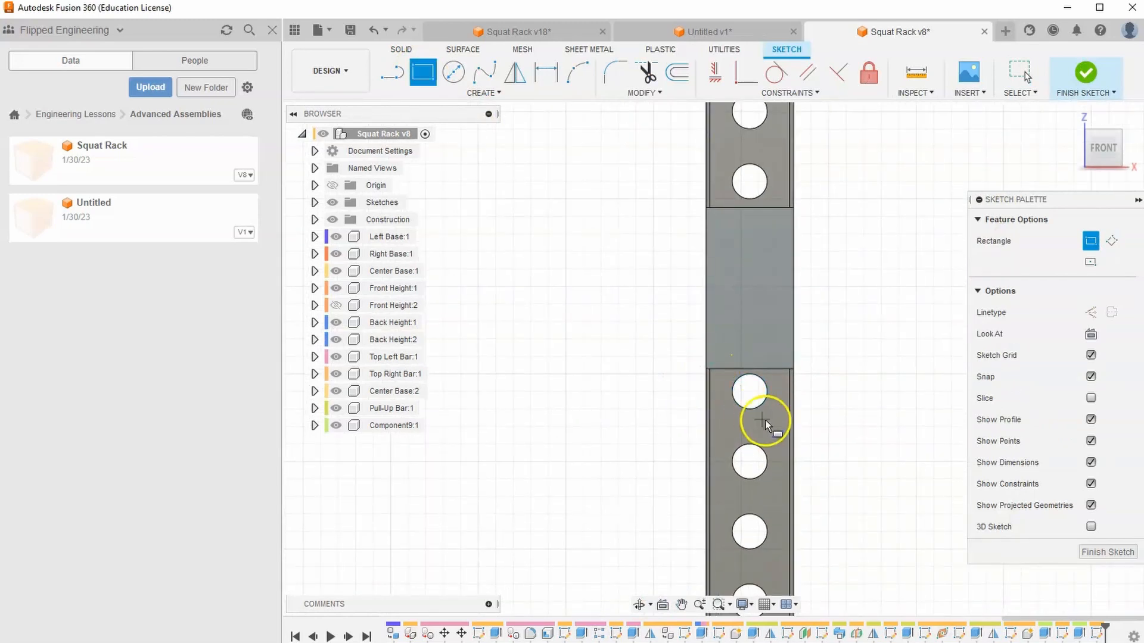
- Hide the Back Height:1 and Back Height:2 components behind the plate and return to the front view
drag(1105, 157, 1076, 159)
scroll(730, 381, down, 2)
middle_drag(712, 377, 436, 432)
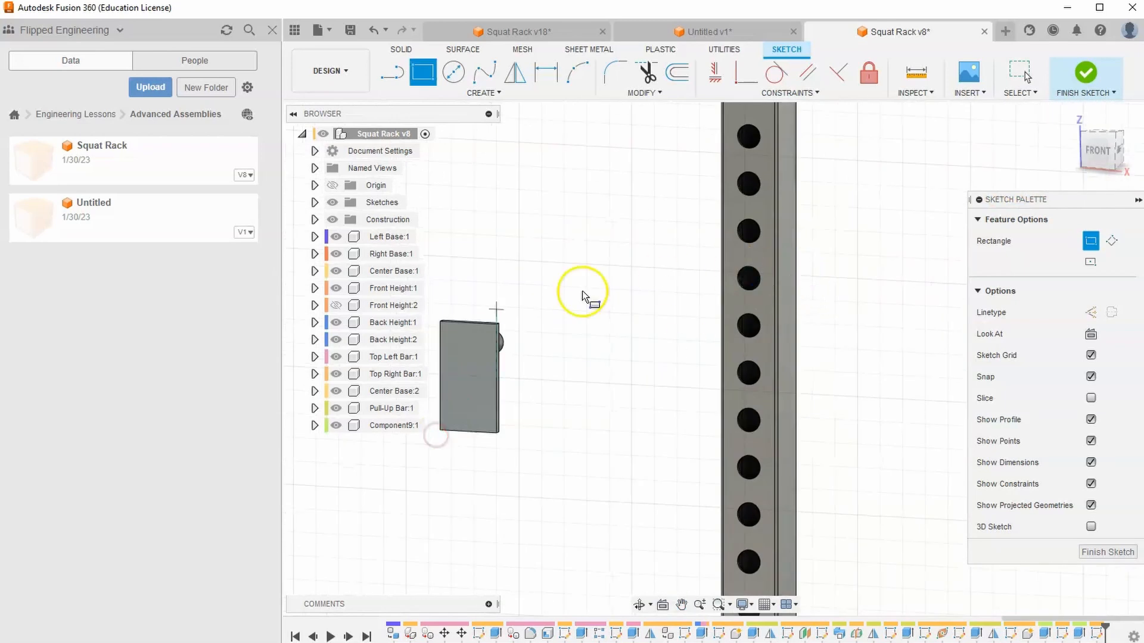
click(336, 323)
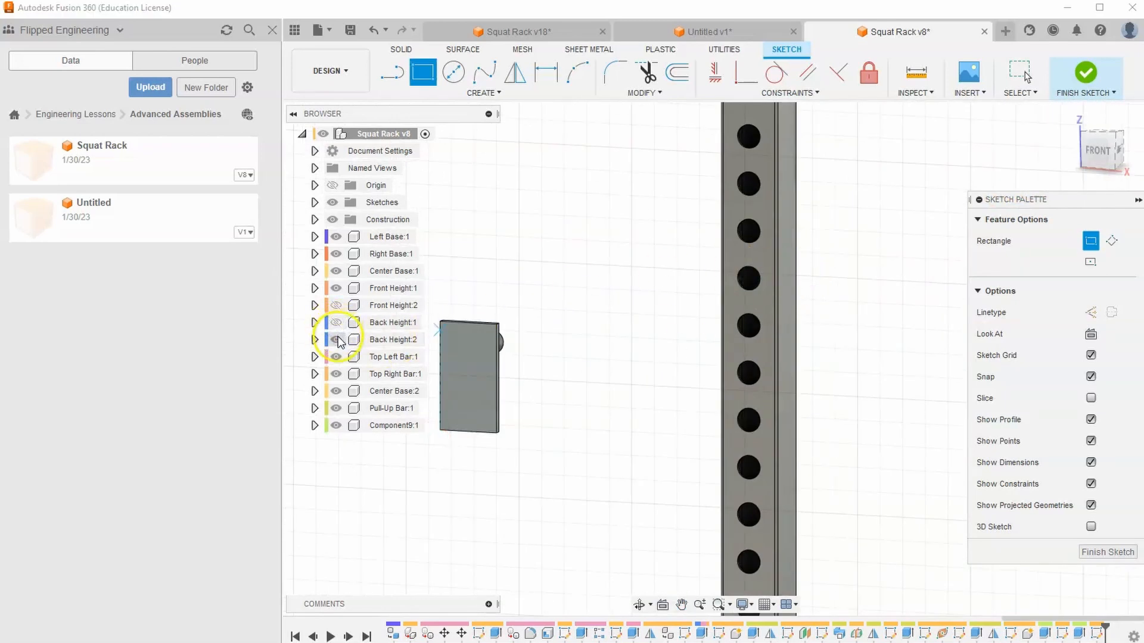
click(336, 339)
click(1099, 148)
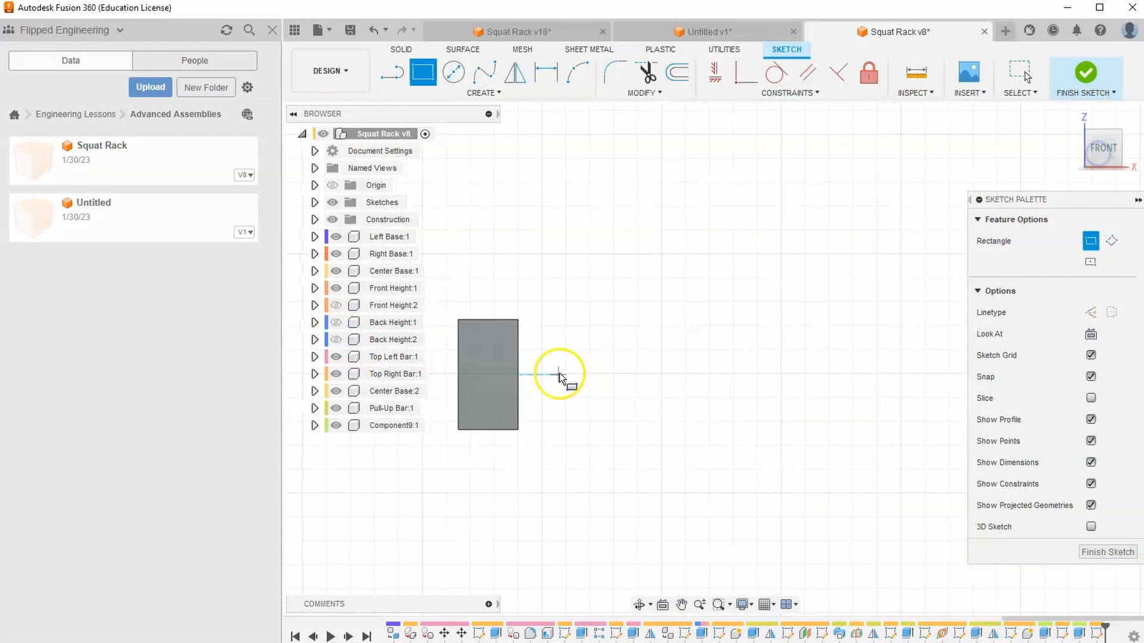
- Sketch a rectangle about 1.14 in tall across the full width of the plate, starting from its lower corner
scroll(688, 409, up, 2)
click(624, 462)
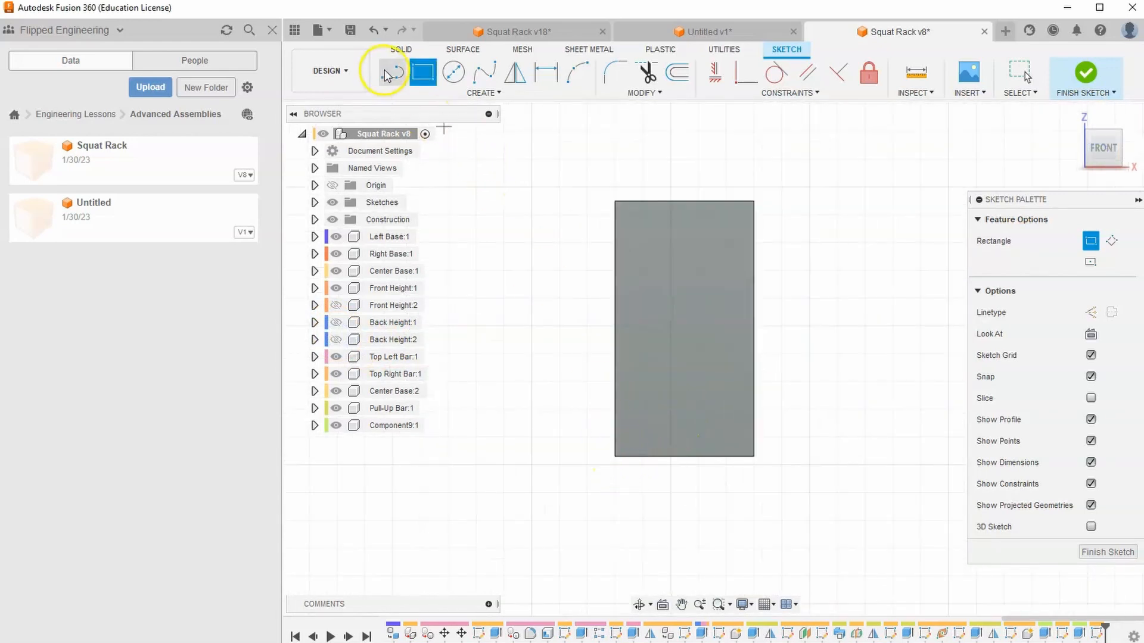
click(598, 330)
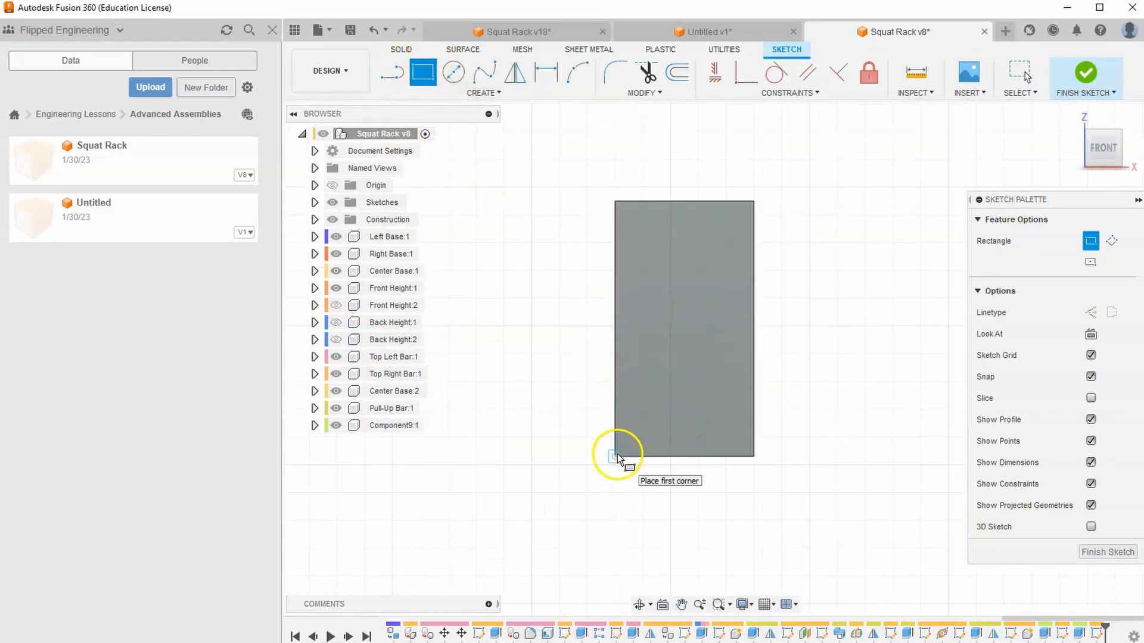
drag(617, 455, 753, 393)
key(Escape)
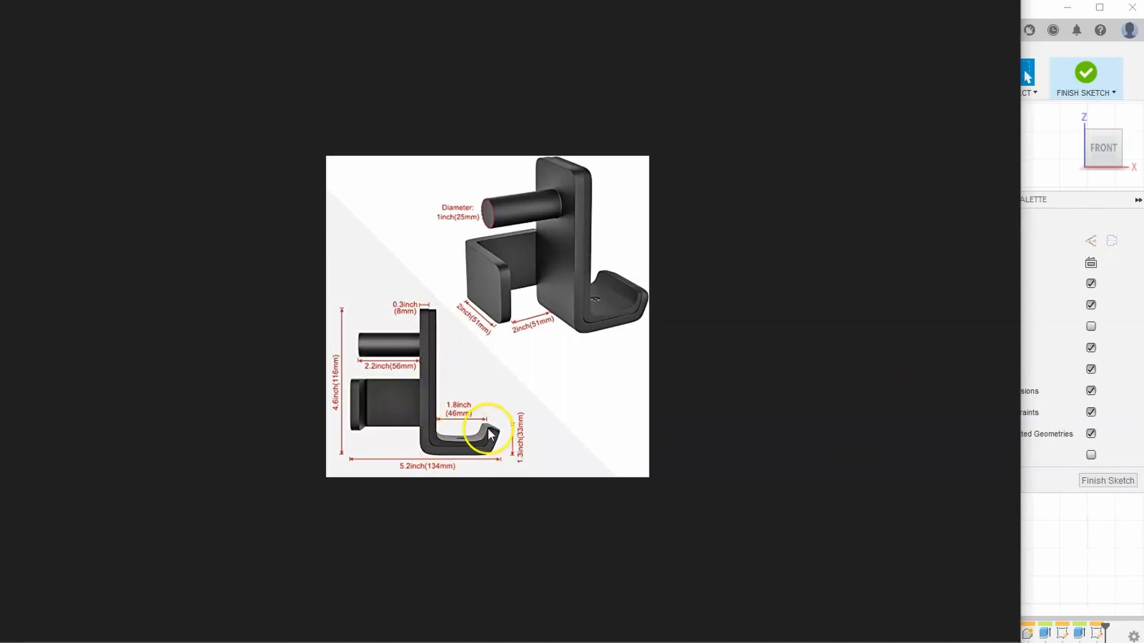
- Set the lower rectangle's height to 0.3 in and finish the sketch
click(1042, 143)
click(550, 69)
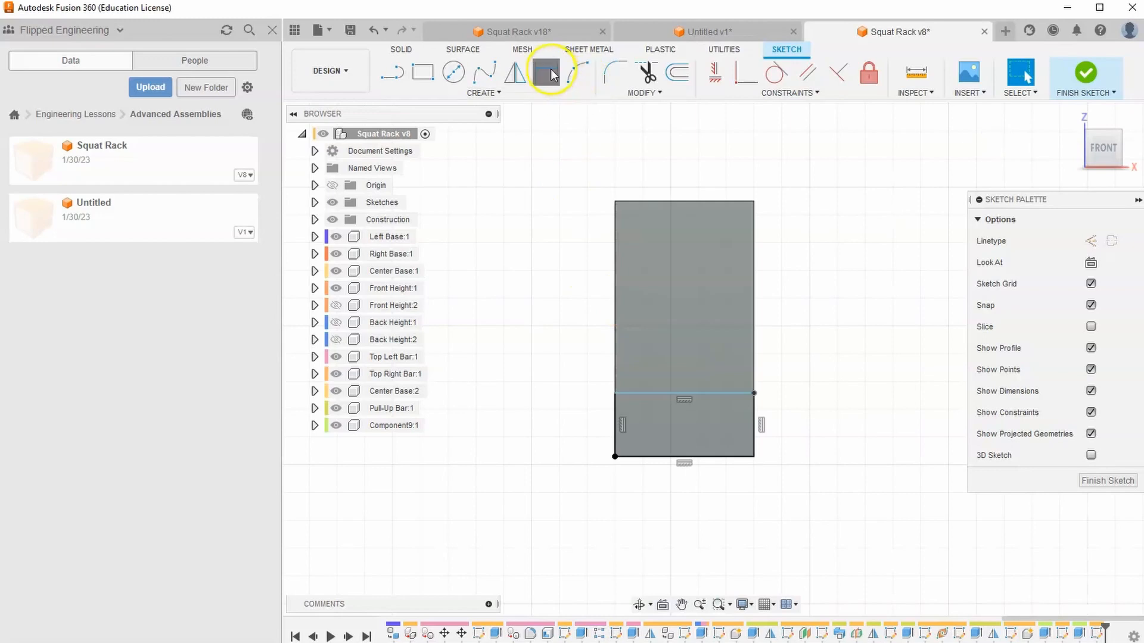
click(702, 457)
click(696, 391)
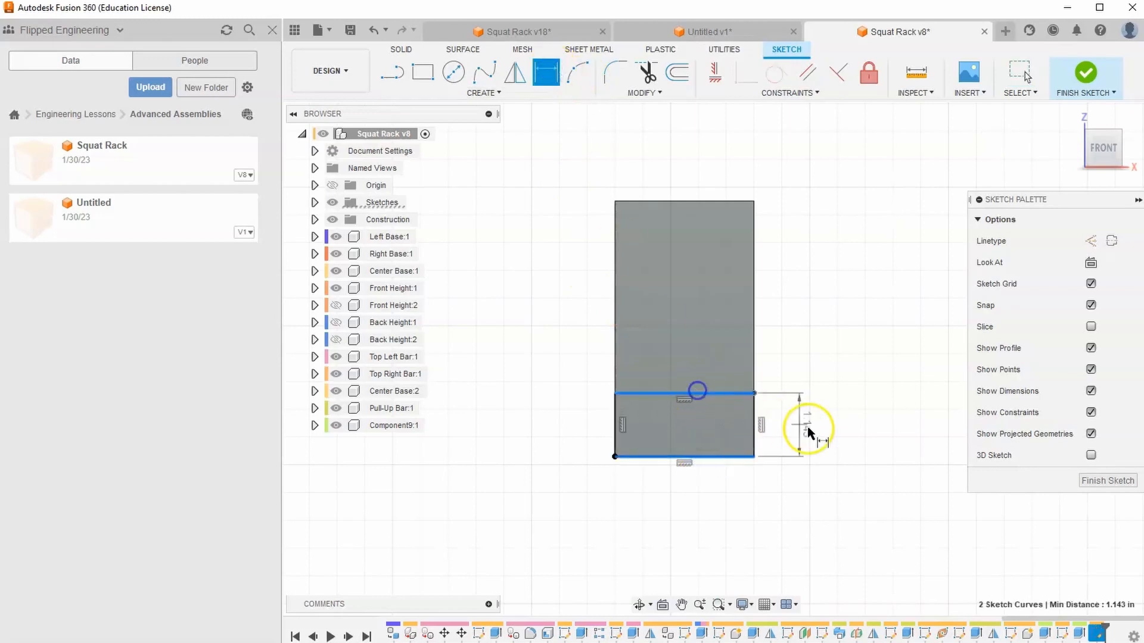
click(807, 430)
text(0.3)
key(Return)
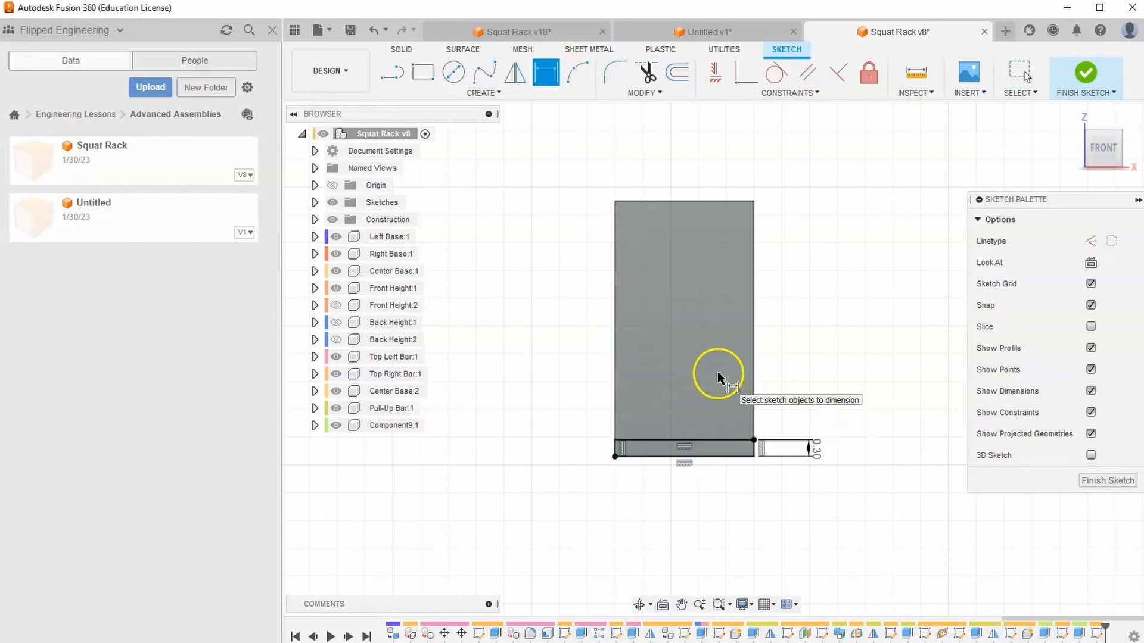
click(1086, 74)
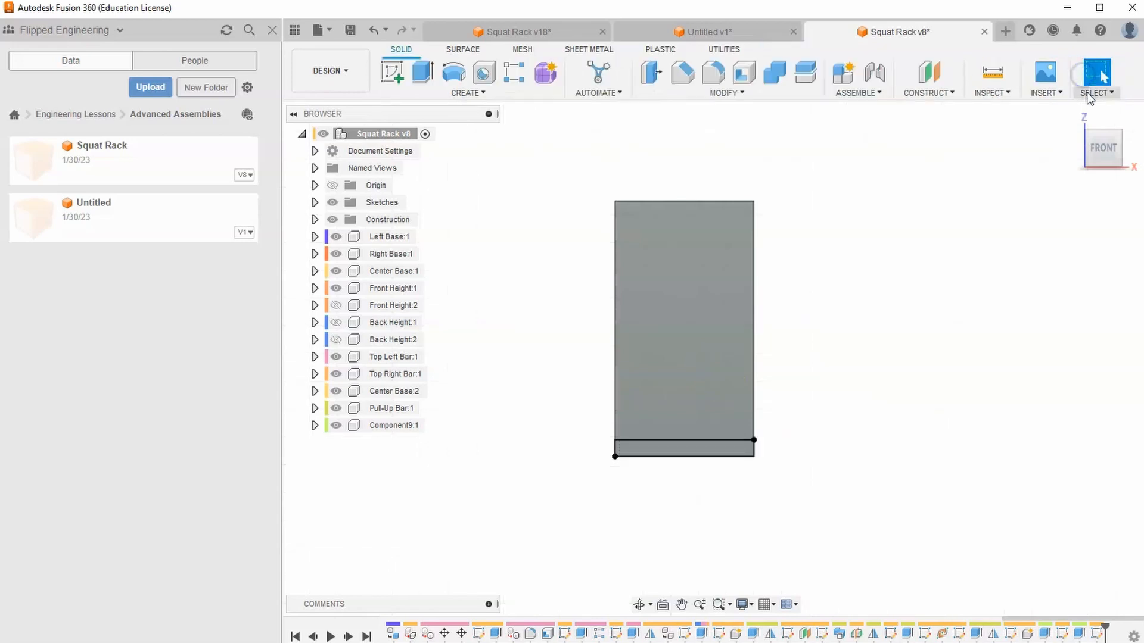
- Create a sketch on the thin side face of the plate
click(1070, 119)
scroll(709, 405, up, 8)
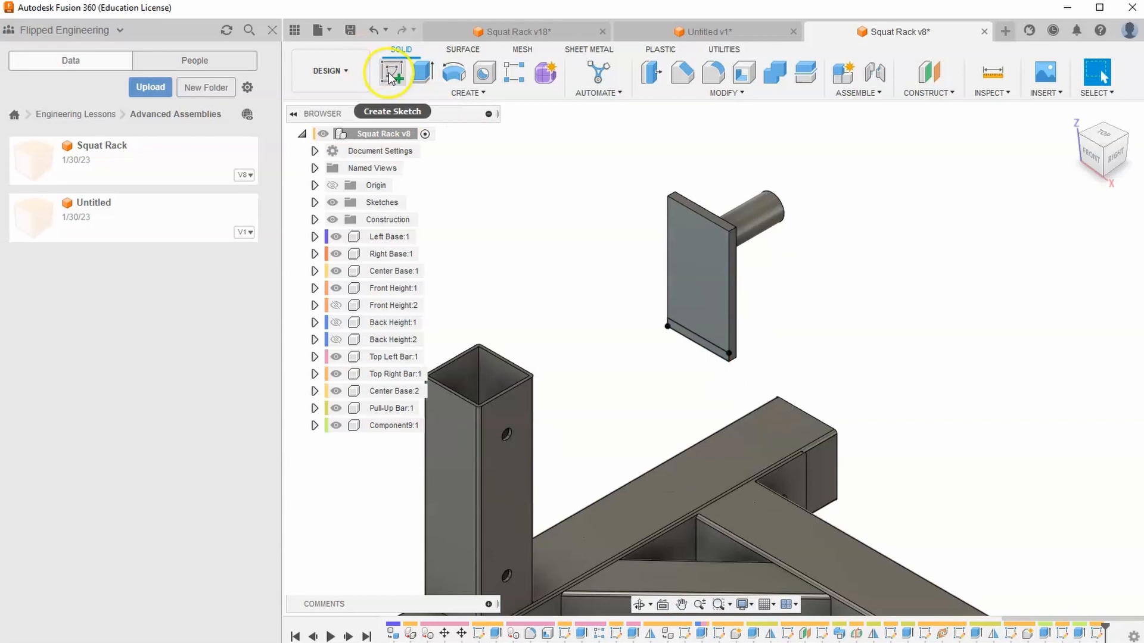
click(391, 71)
click(808, 443)
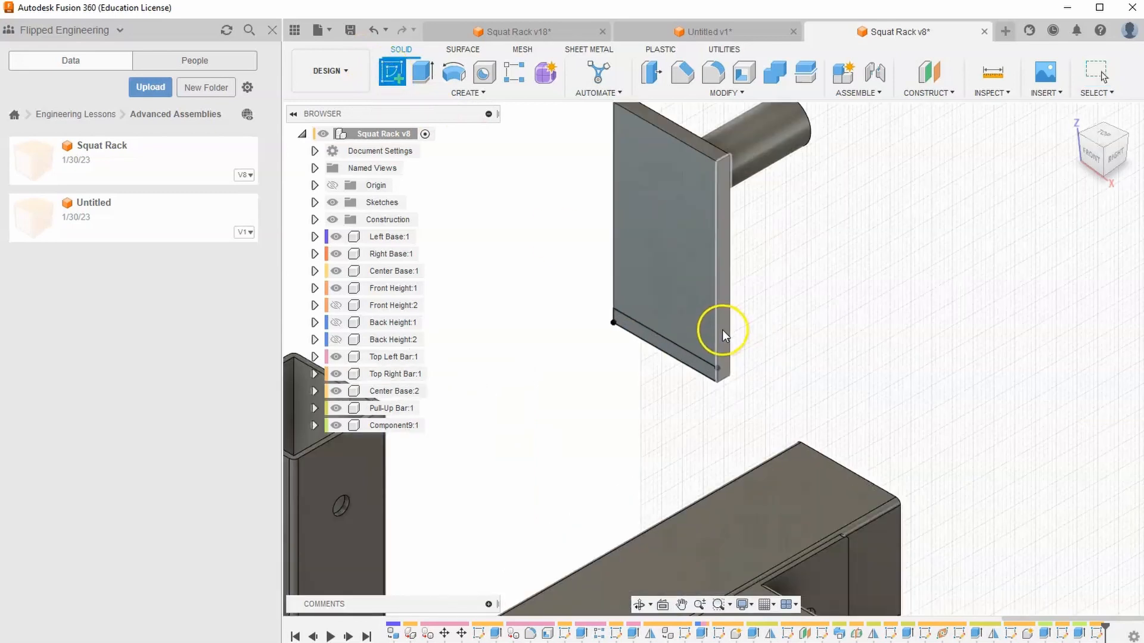
scroll(702, 293, down, 3)
middle_drag(702, 293, 689, 619)
scroll(638, 421, down, 2)
middle_drag(644, 411, 695, 584)
middle_drag(608, 322, 651, 470)
scroll(593, 359, up, 1)
middle_drag(593, 361, 613, 455)
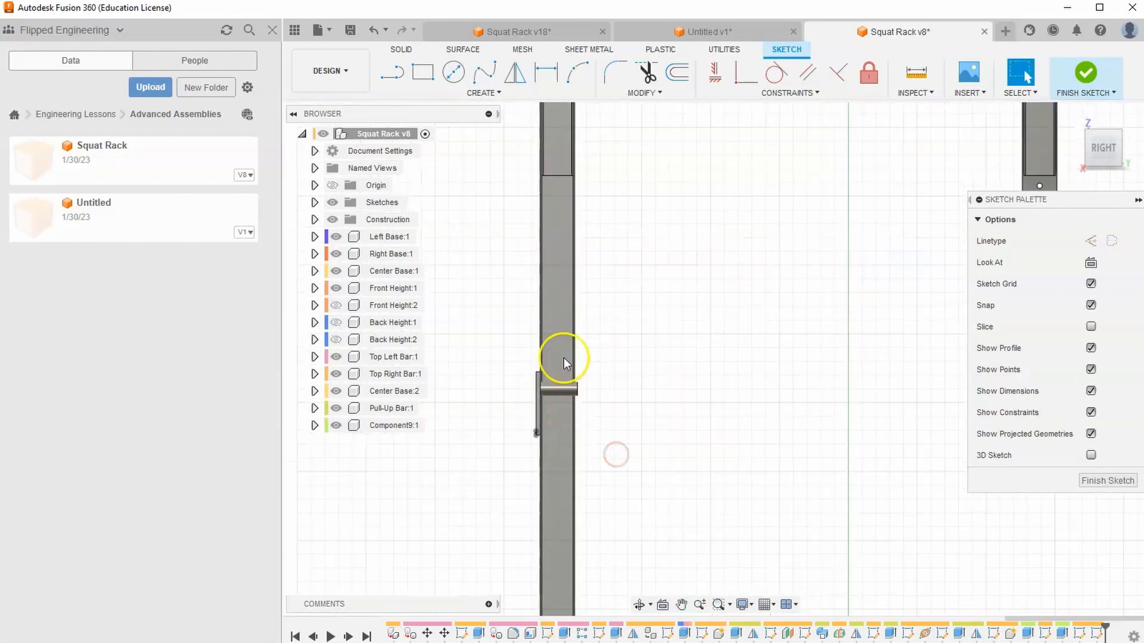
middle_drag(496, 301, 513, 298)
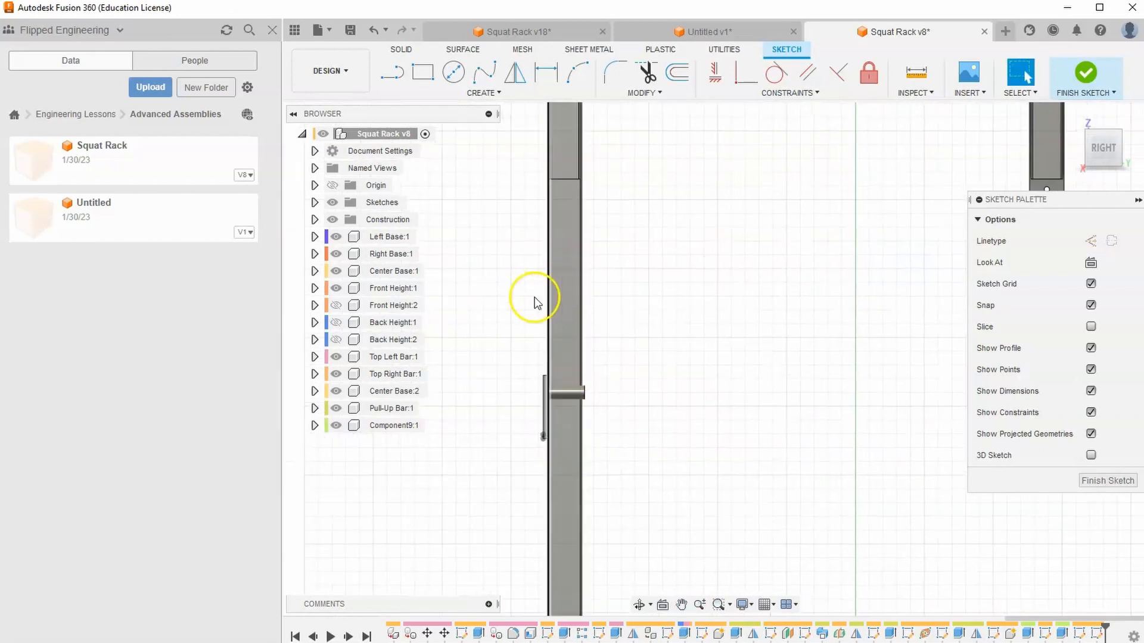
- Hide the Front Height:1 component so only the plate and pin remain in the side view
click(333, 288)
middle_drag(562, 427, 649, 429)
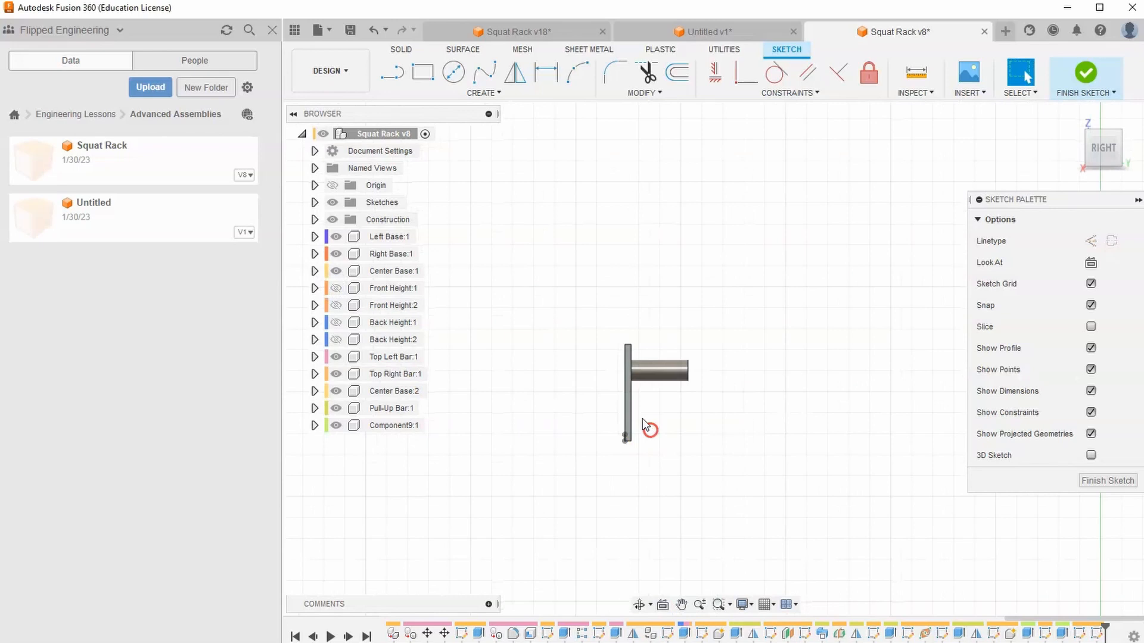
scroll(648, 429, up, 3)
- Sketch a horizontal line about 2.11 in long outward from the plate's lower corner, followed by a line slanting up and away from the plate
click(390, 75)
scroll(667, 483, up, 2)
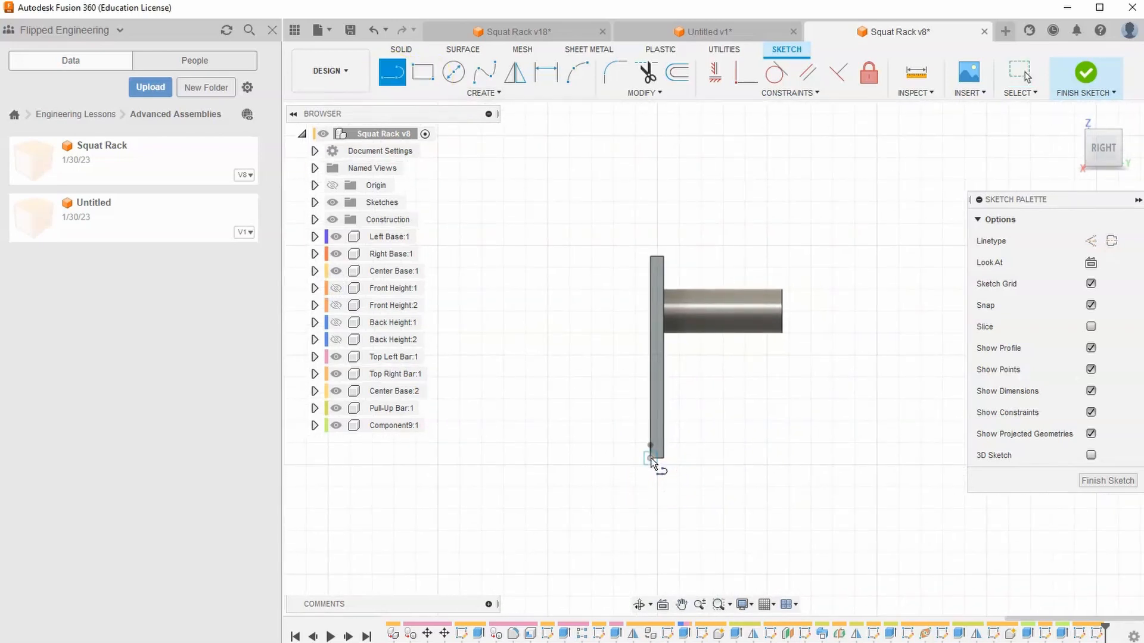
click(650, 460)
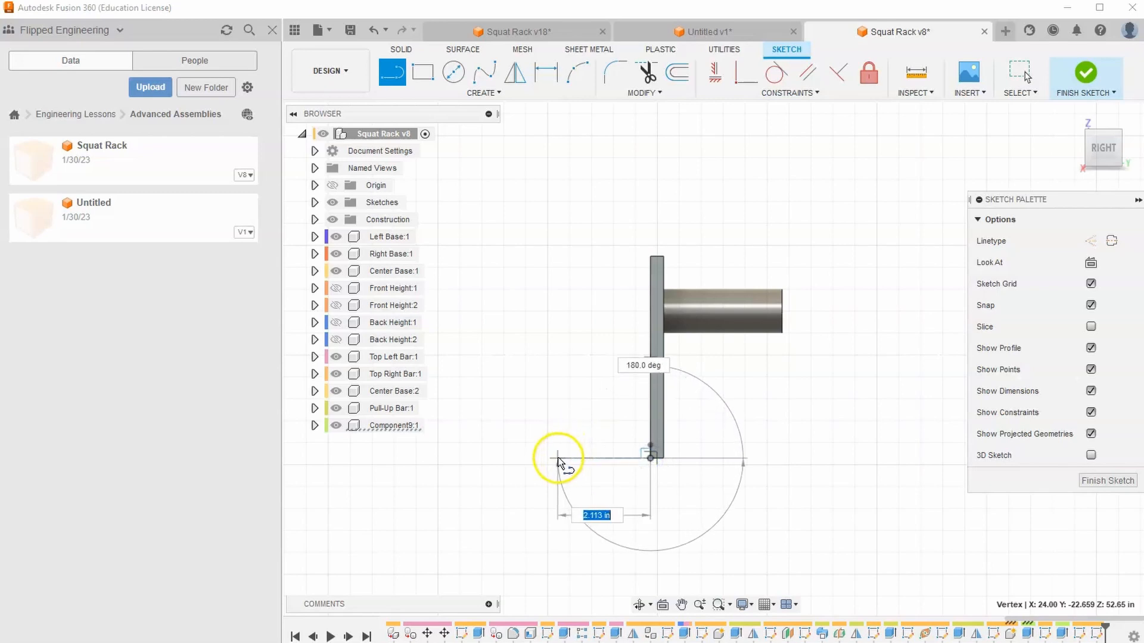
click(559, 458)
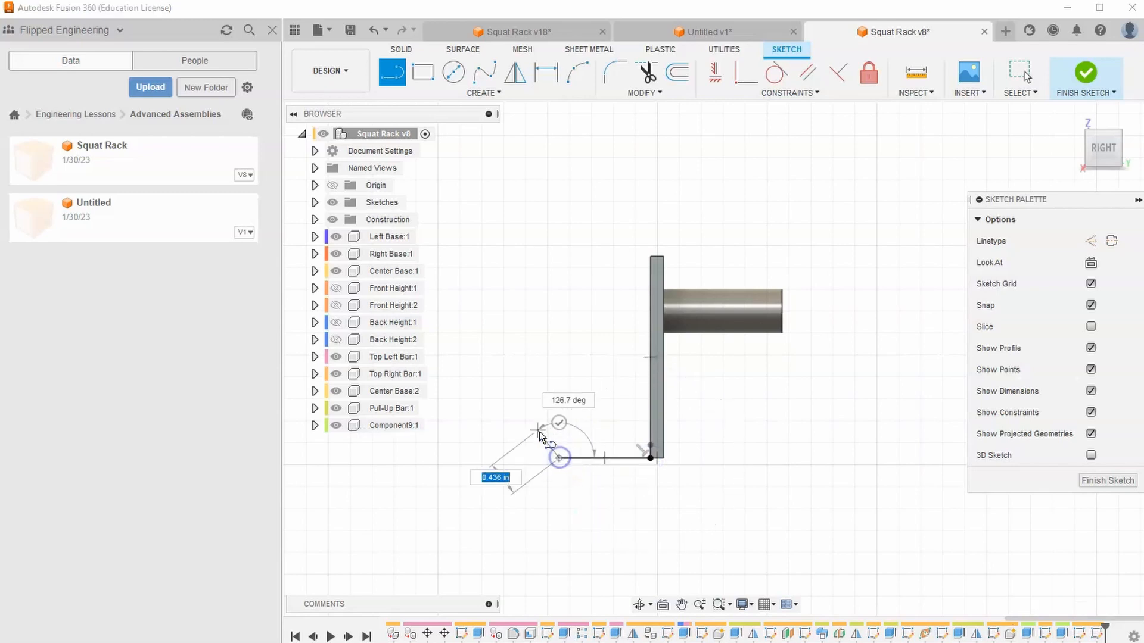
click(504, 399)
right_click(476, 288)
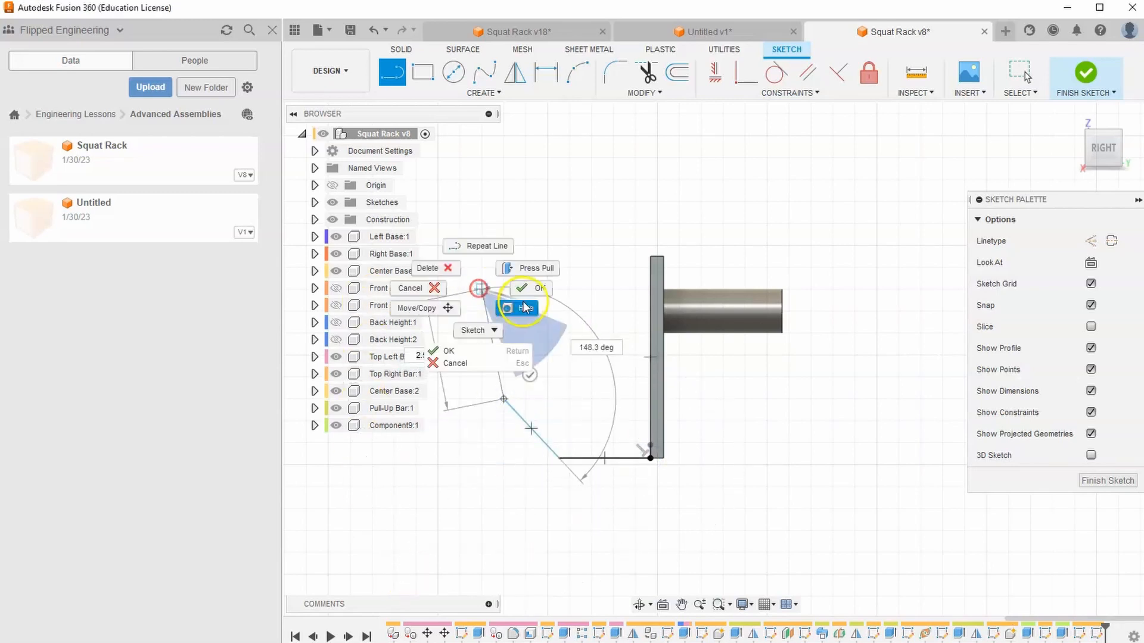
click(532, 288)
- Check the hook sizes in the reference image and dimension the horizontal base line to 1.8 in
key(alt+Tab)
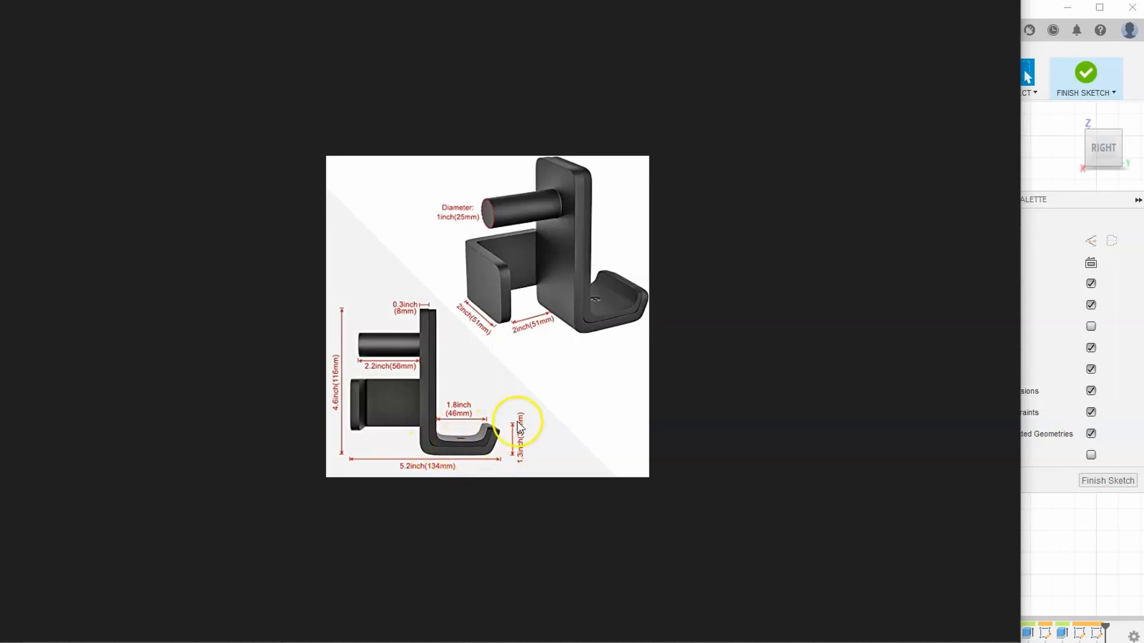
key(alt+Tab)
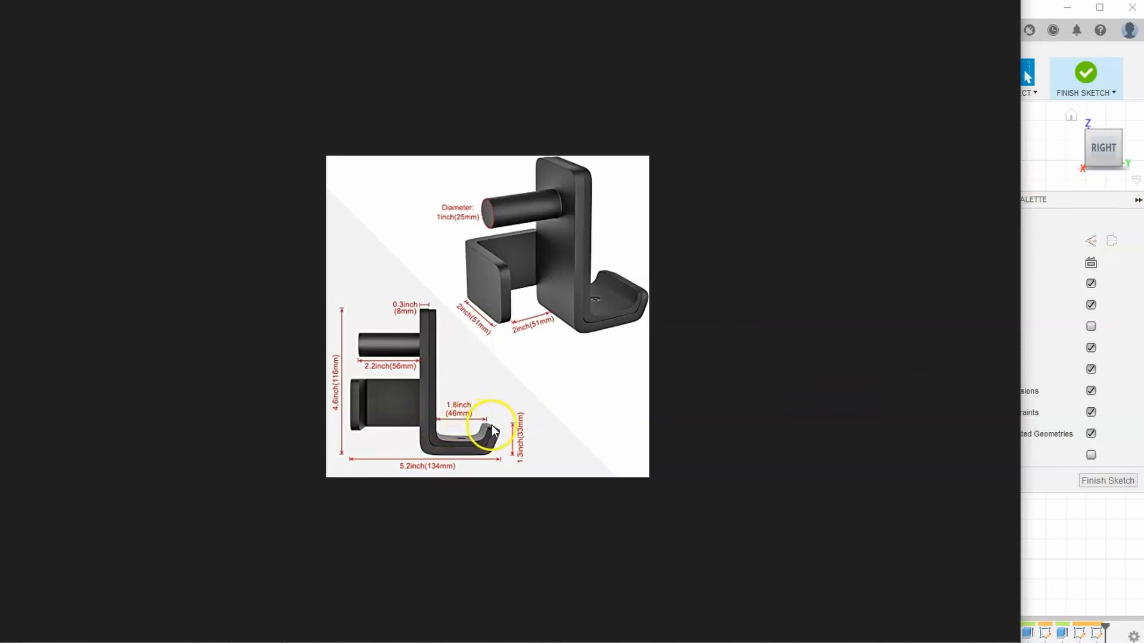
click(1032, 194)
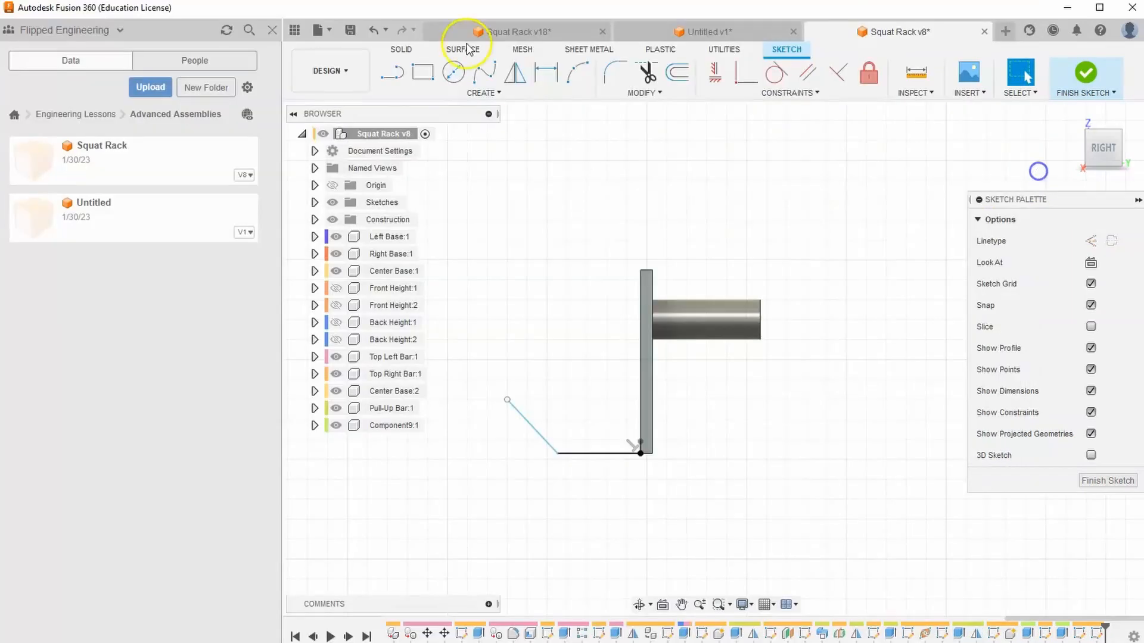
click(545, 73)
click(587, 454)
click(590, 479)
text(1.8)
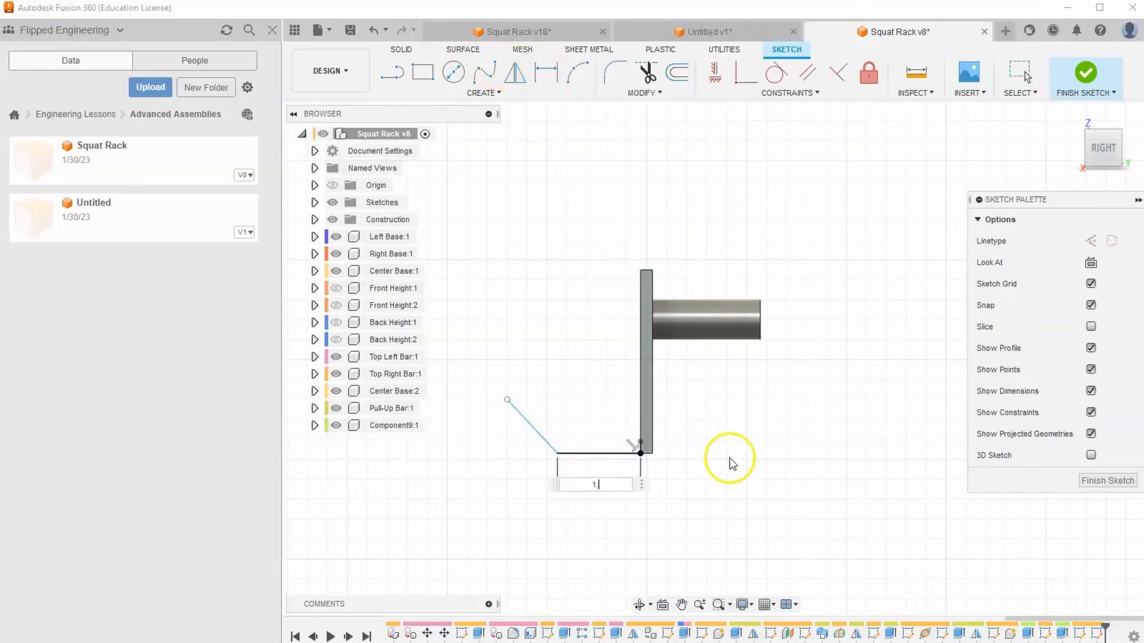
key(Return)
- Recheck the reference image and dimension the horizontal distance from the slanted line's free end to the pin's end face as 5.7 in
key(alt+Tab)
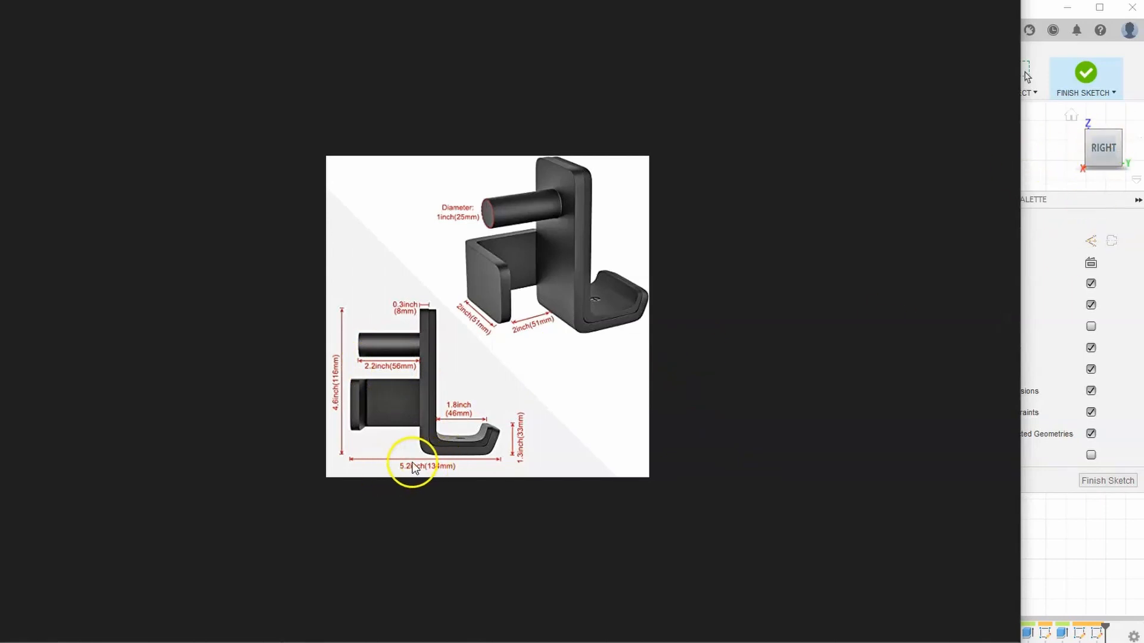
click(1059, 161)
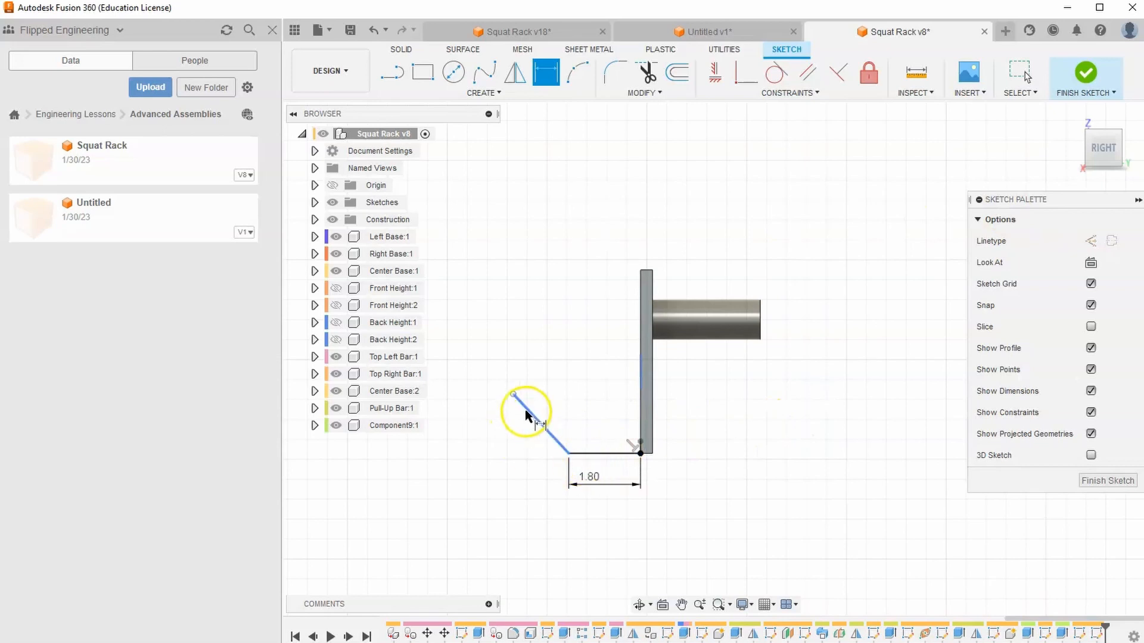
click(513, 395)
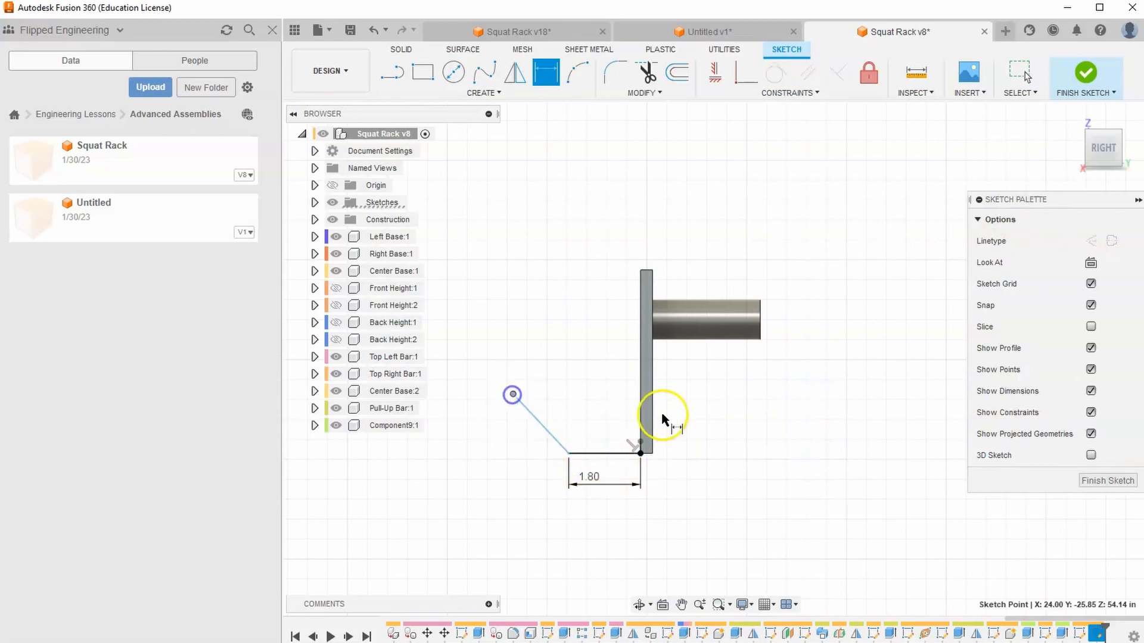
click(760, 330)
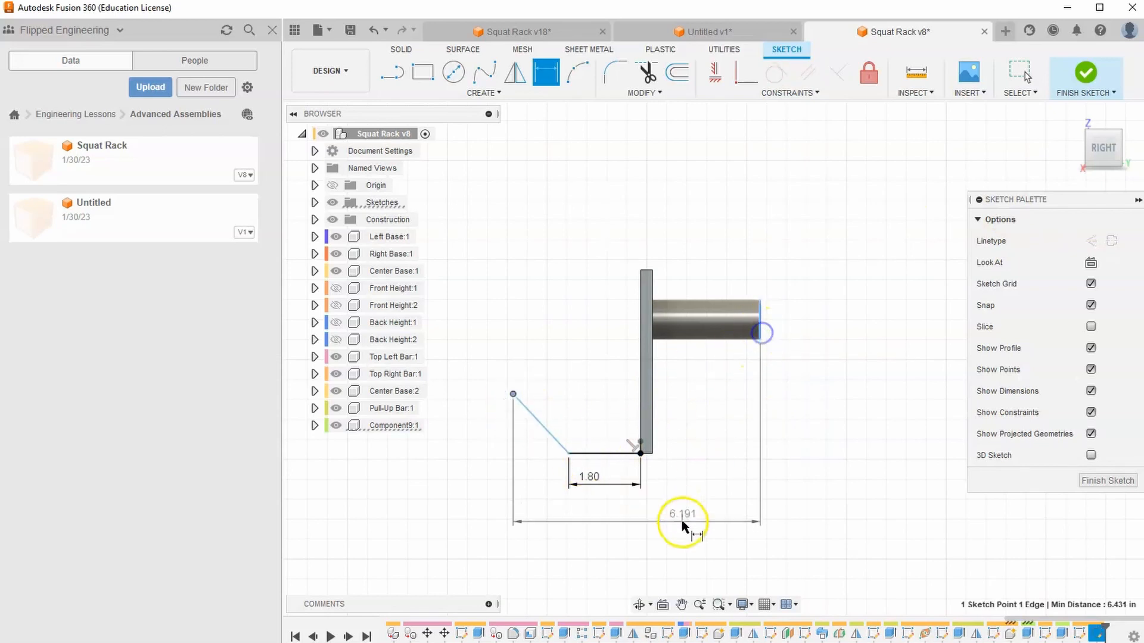
click(665, 544)
text(5.7)
key(Return)
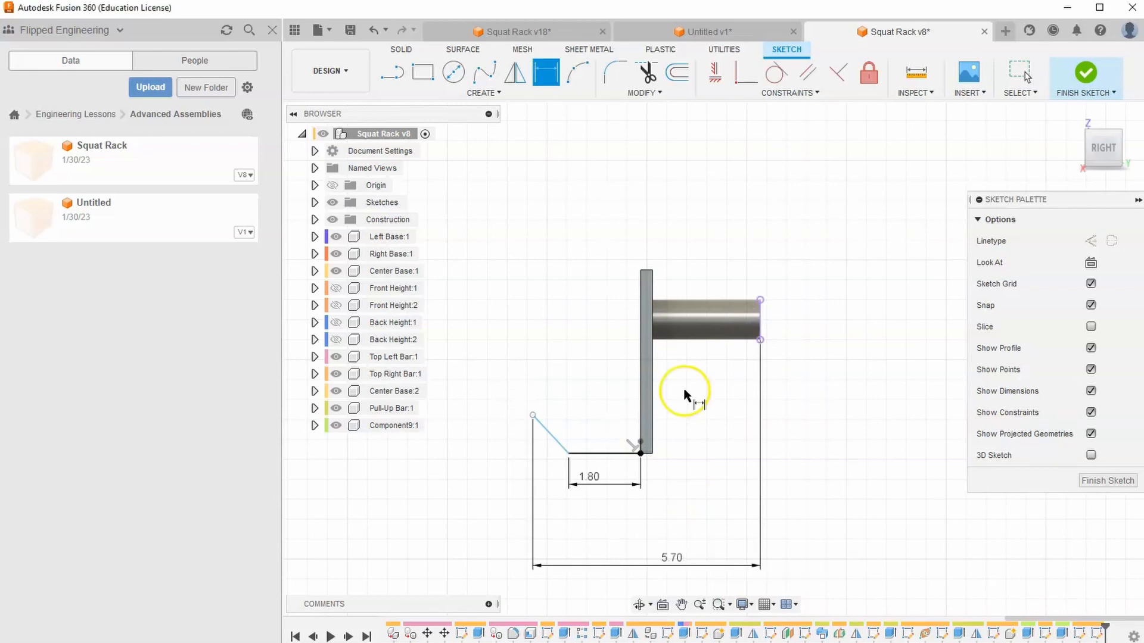
- Consult the reference image and dimension the slanted line's vertical height to 1.3 in
key(alt+Tab)
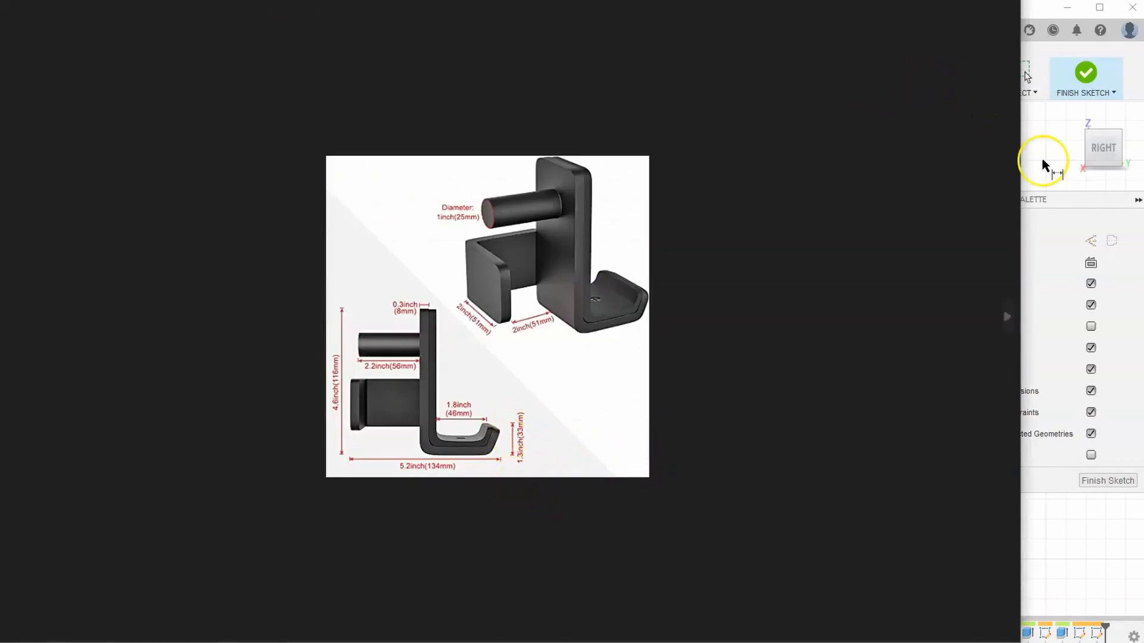
click(1030, 172)
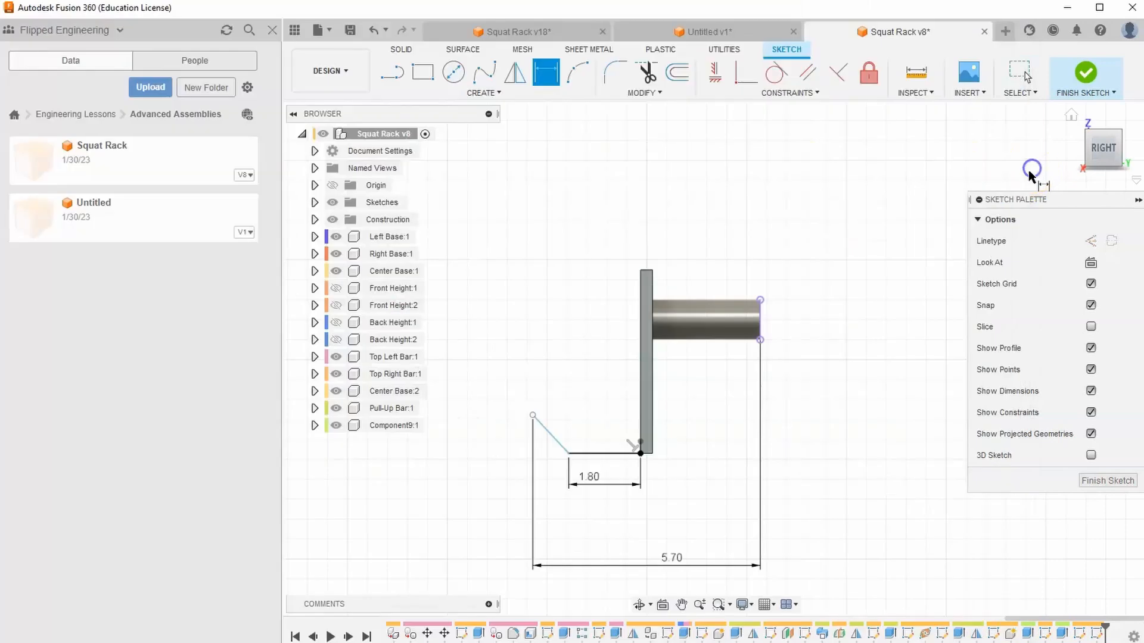
click(569, 454)
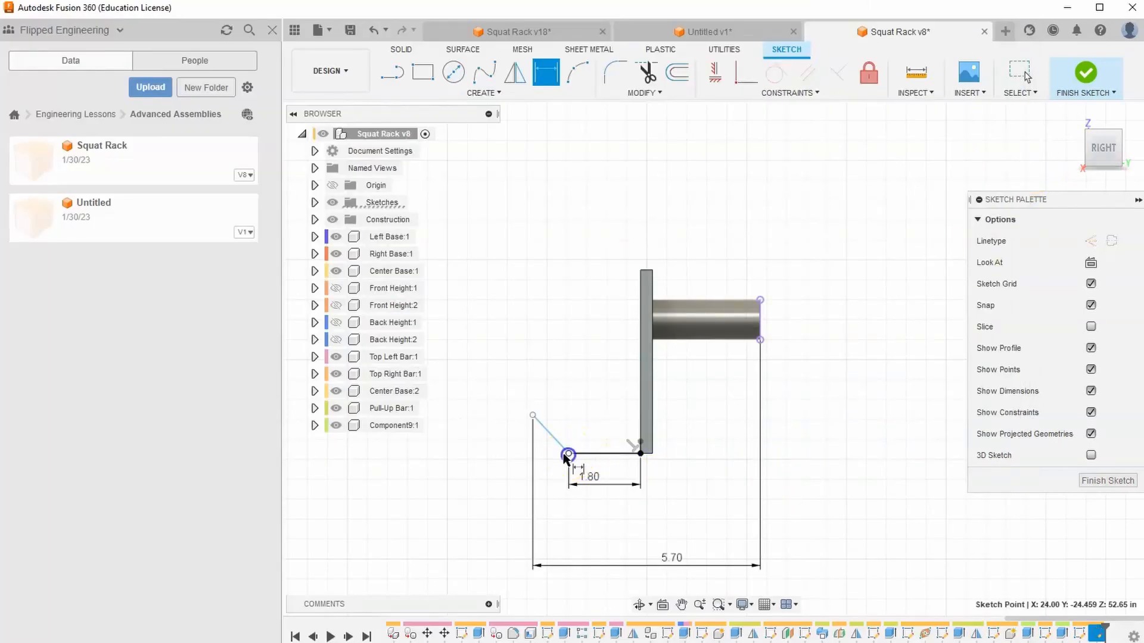
click(532, 416)
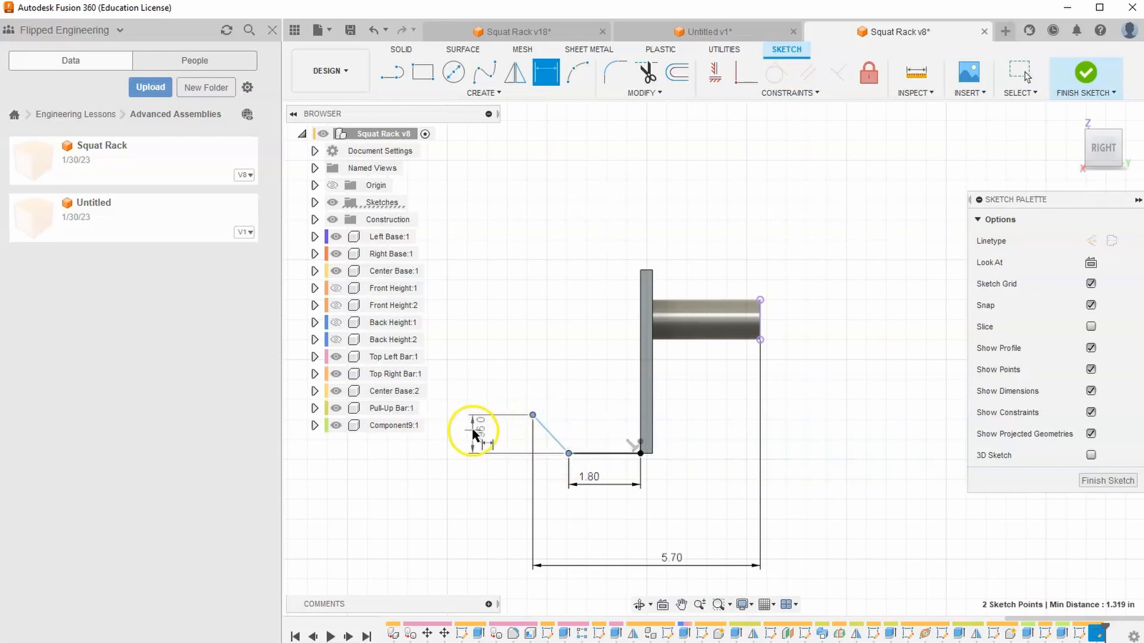
click(473, 433)
text(1.3)
key(Return)
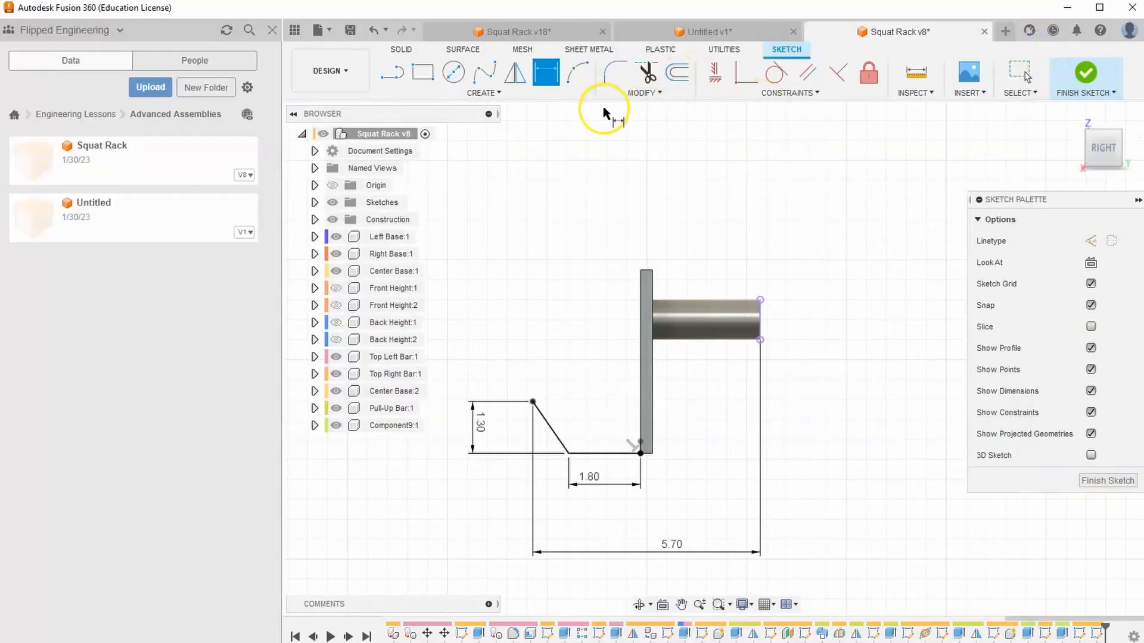
right_click(604, 149)
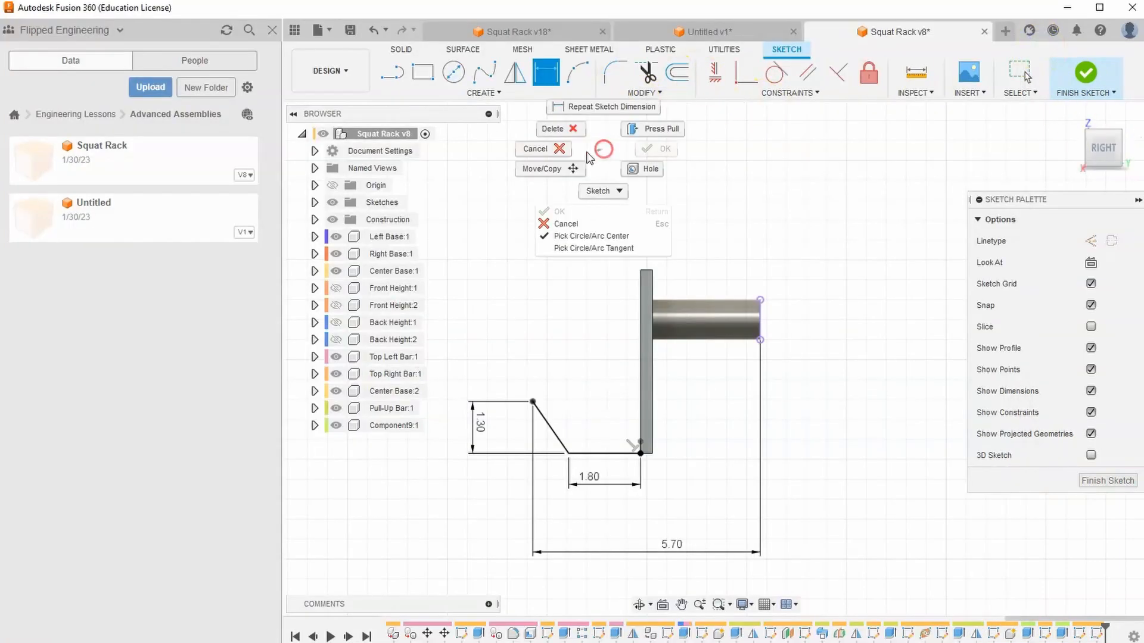
key(Escape)
- Fillet the corner between the base line and the slanted line with a 0.3 in radius, and finish the sketch
click(615, 72)
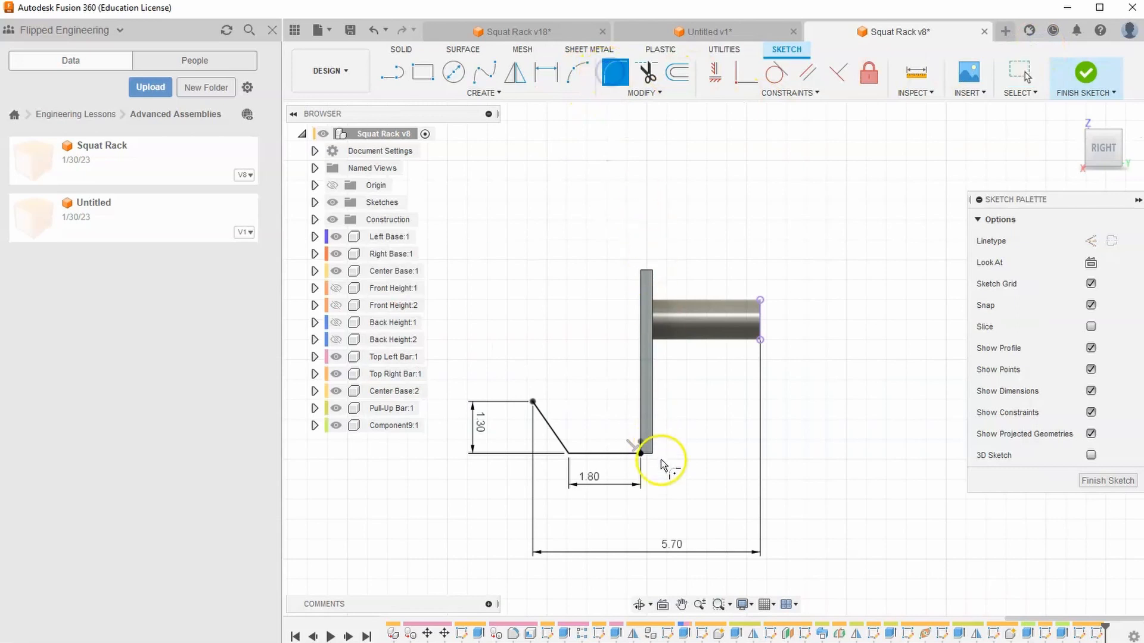
click(567, 453)
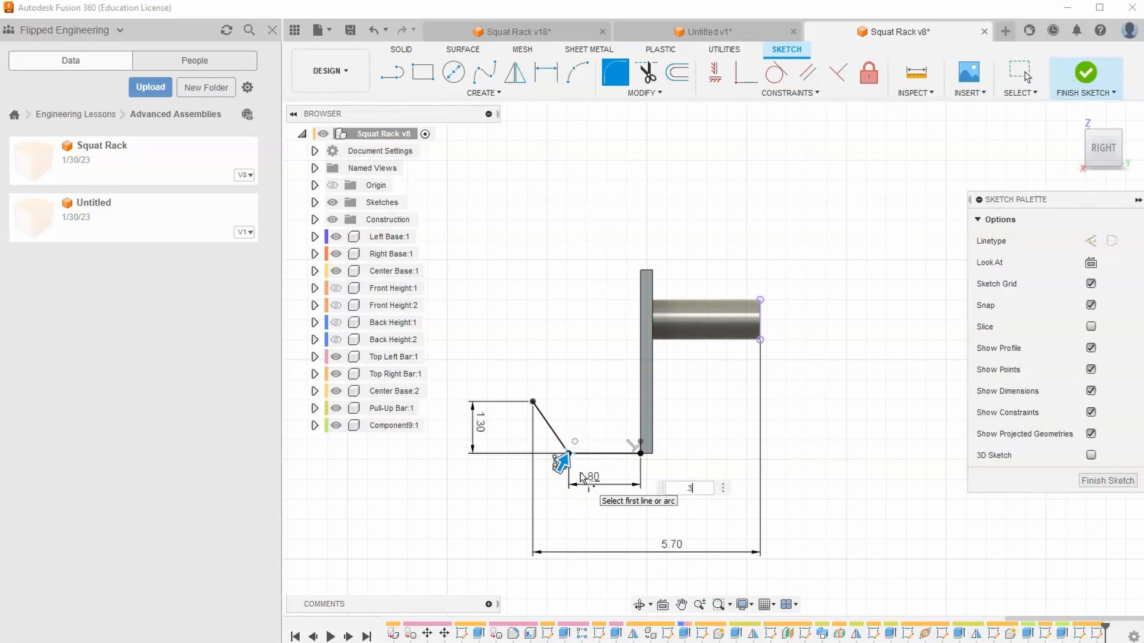
scroll(583, 475, up, 4)
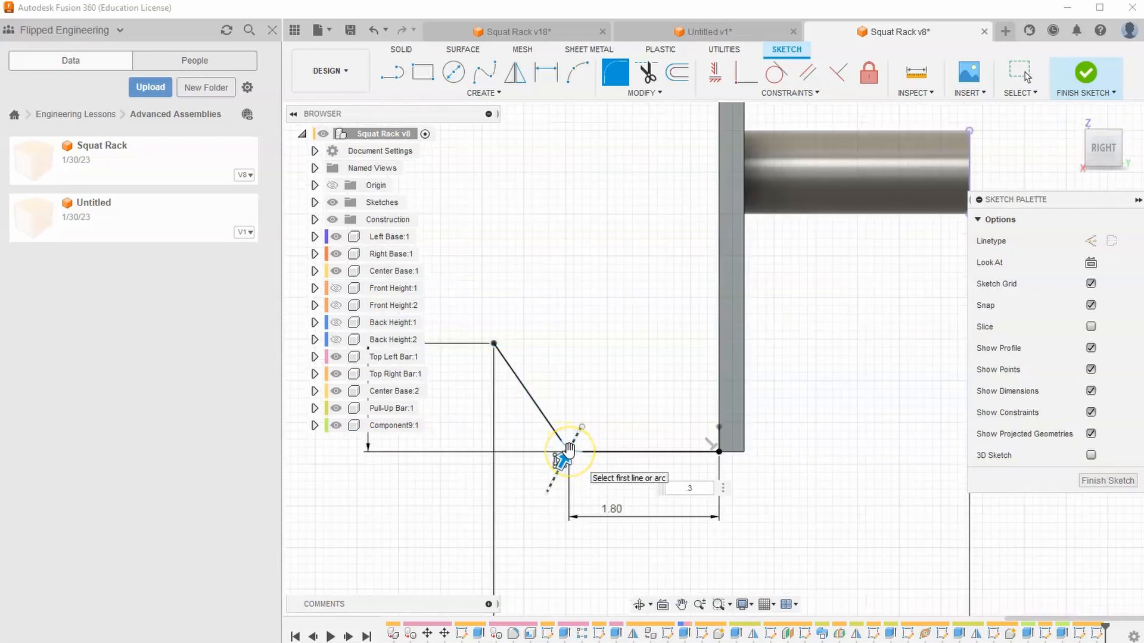
key(Return)
scroll(632, 405, down, 2)
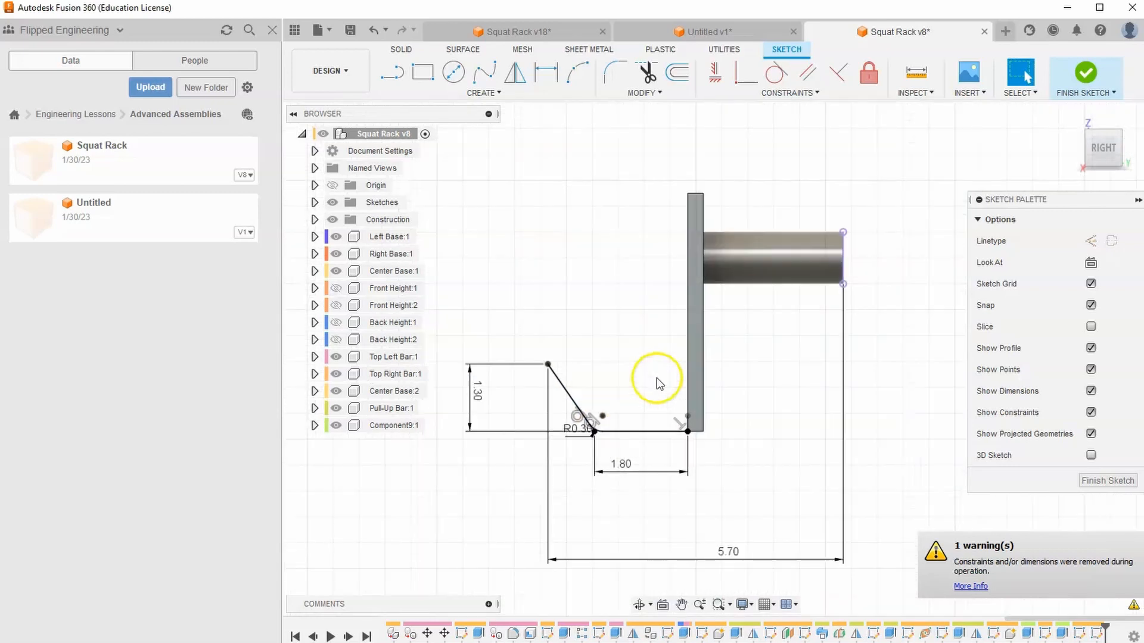
click(1085, 75)
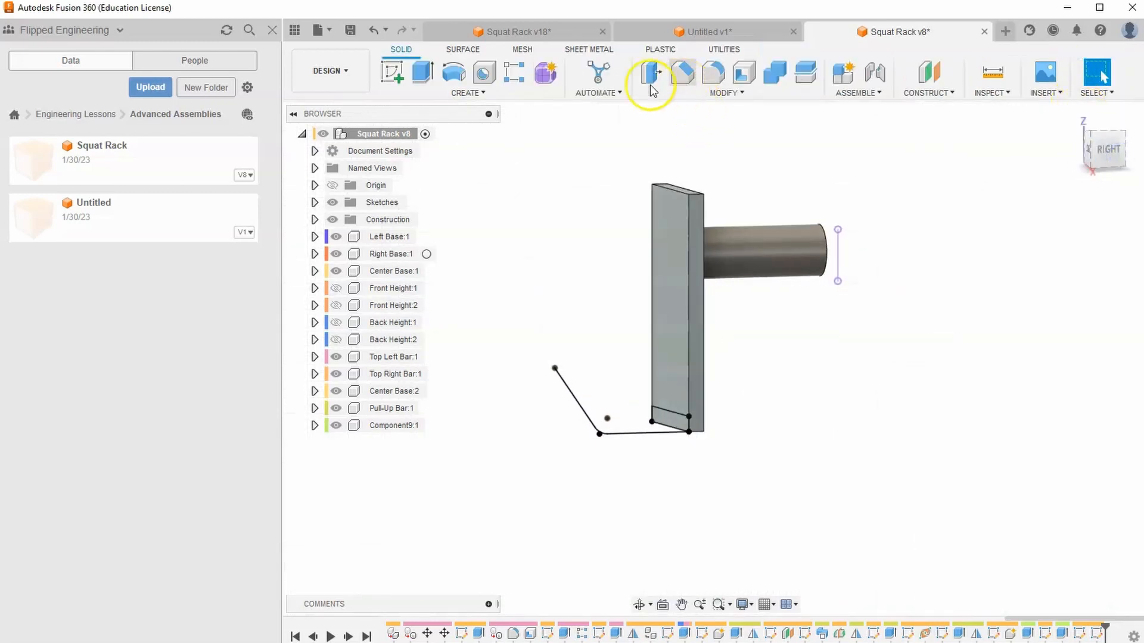
- Sweep the rectangle at the plate's lower edge along the hook path with Perpendicular orientation and the Join operation
click(468, 92)
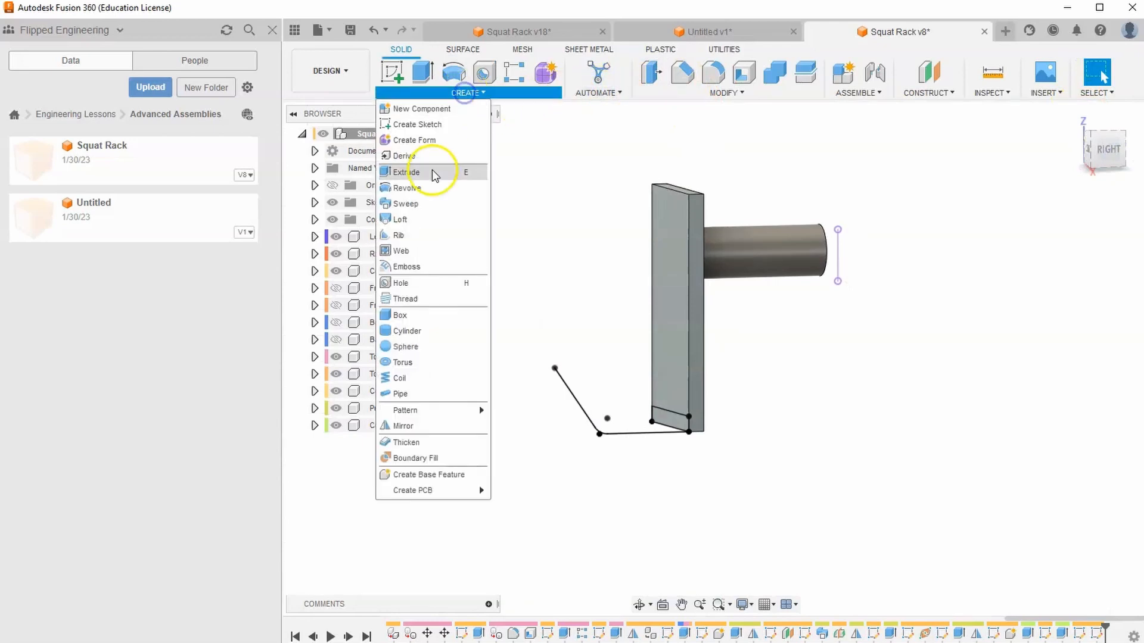
click(421, 206)
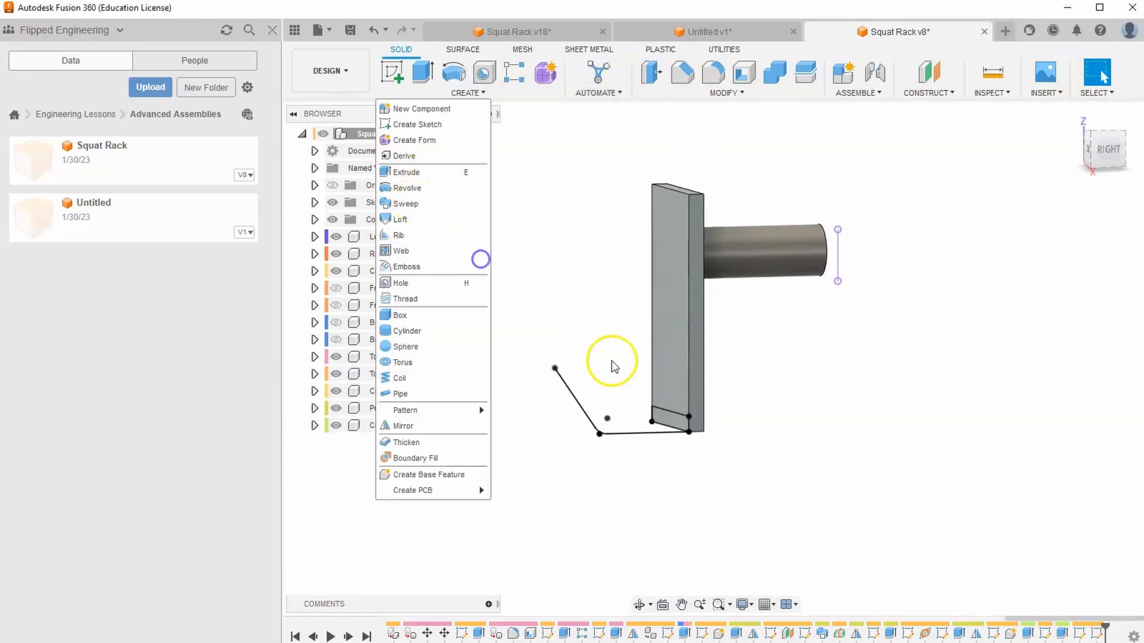
click(678, 422)
click(1024, 283)
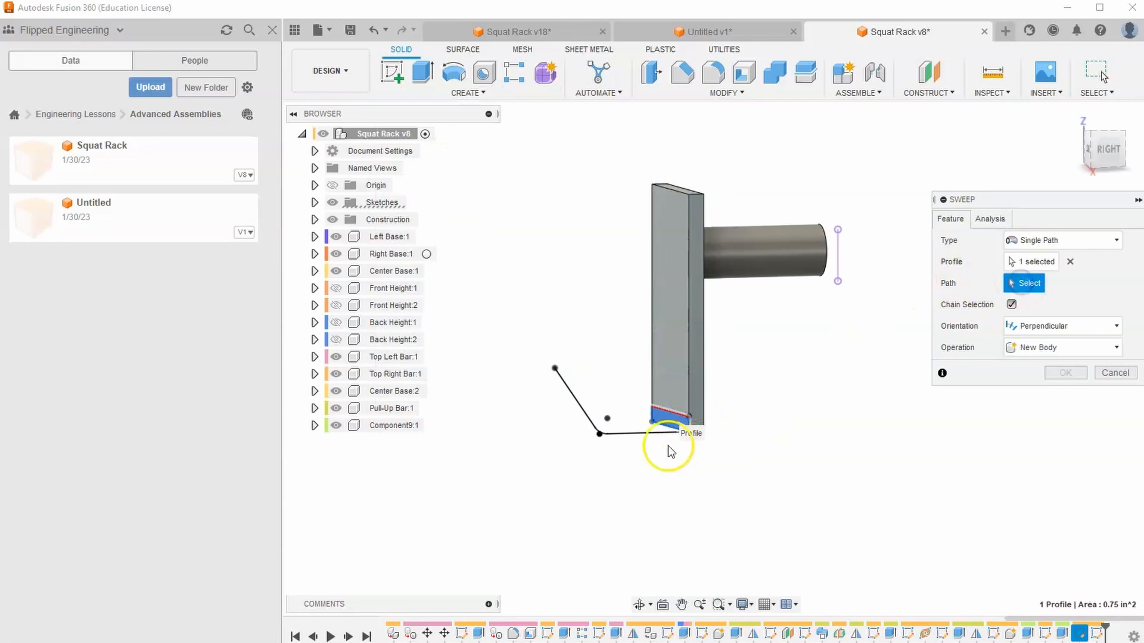
click(642, 435)
click(1016, 391)
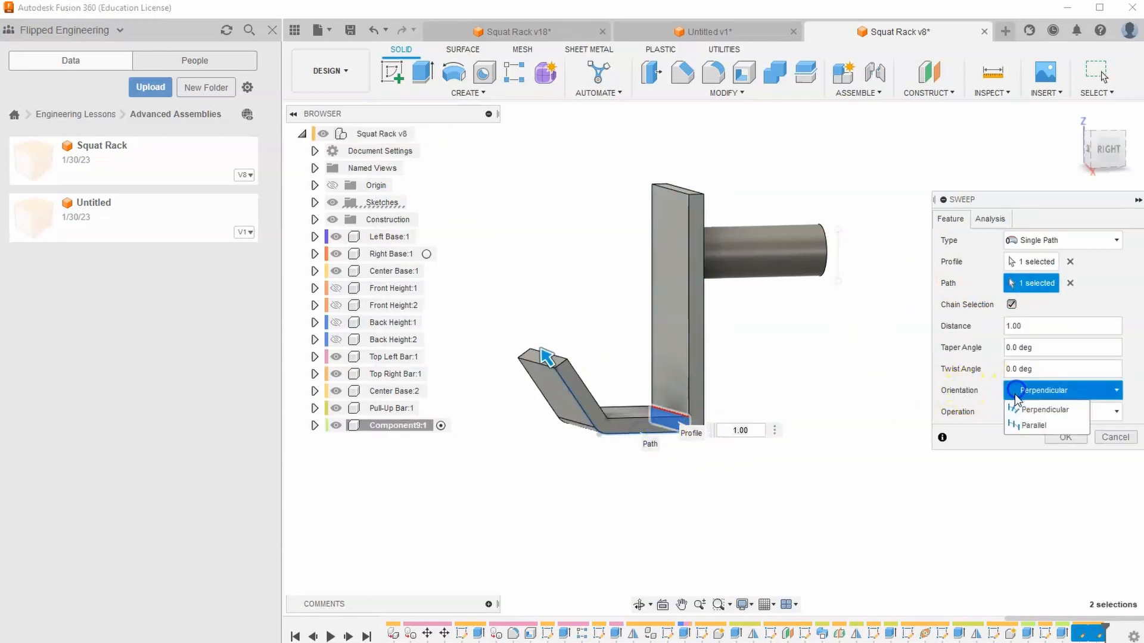
click(1026, 413)
click(1040, 392)
click(1042, 413)
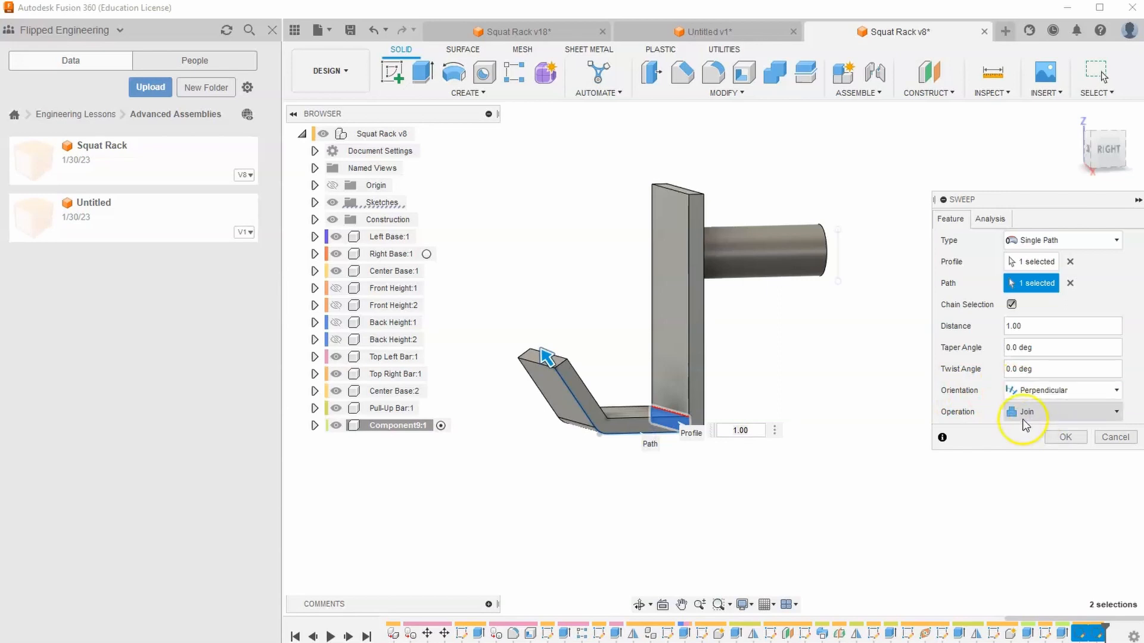
click(1066, 437)
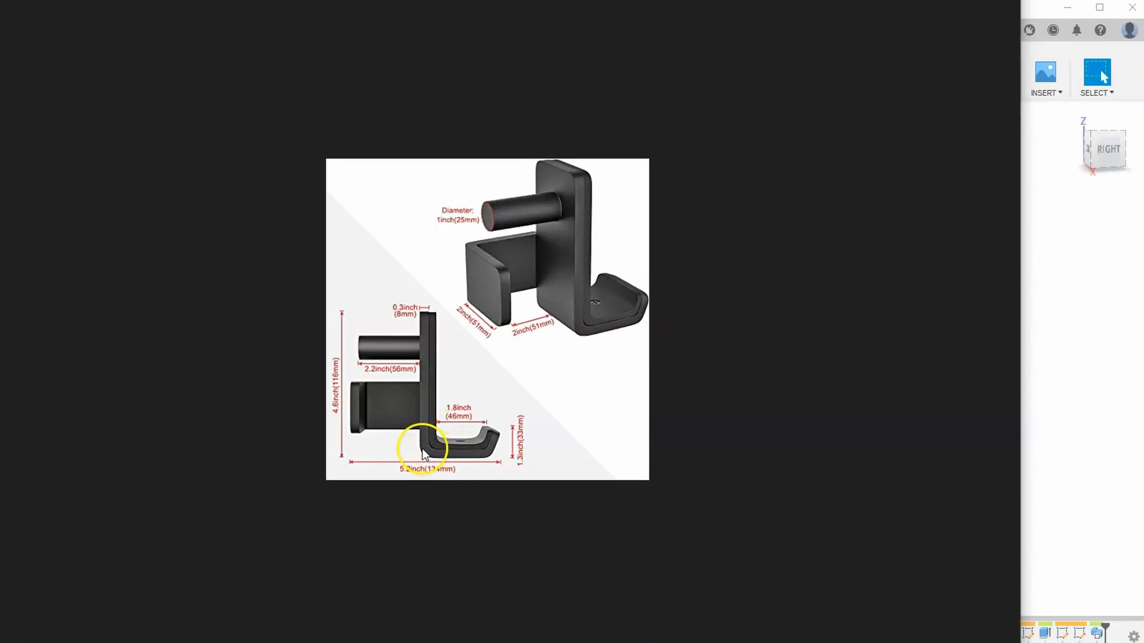
- Fillet the inside and outside edges of the bend where the back plate meets the hook's base
click(1076, 303)
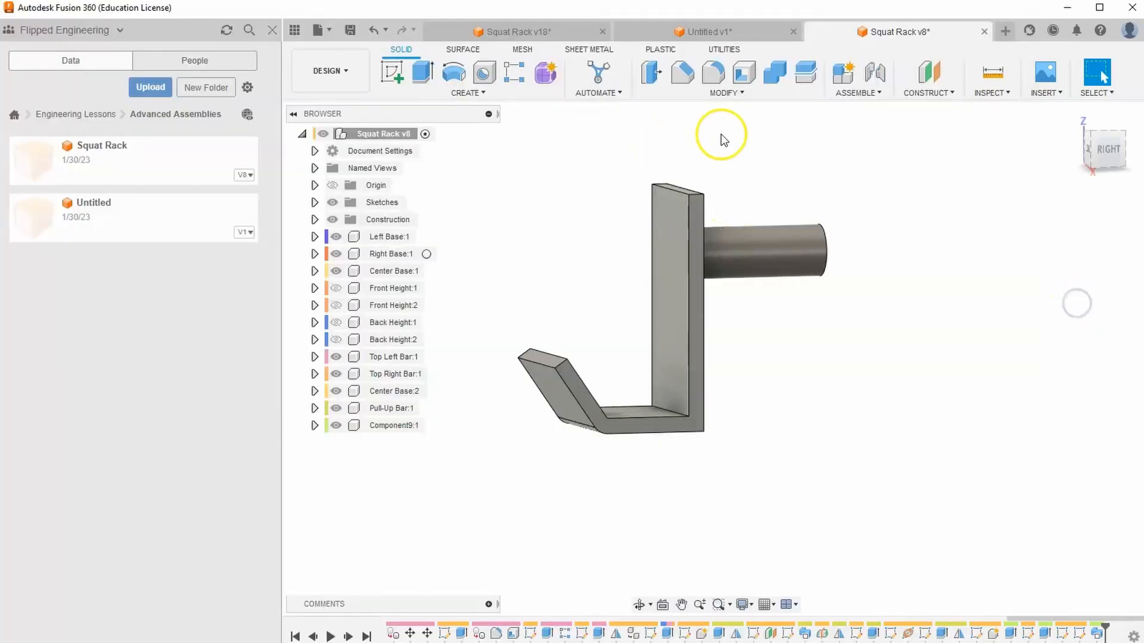
click(713, 72)
scroll(652, 420, up, 5)
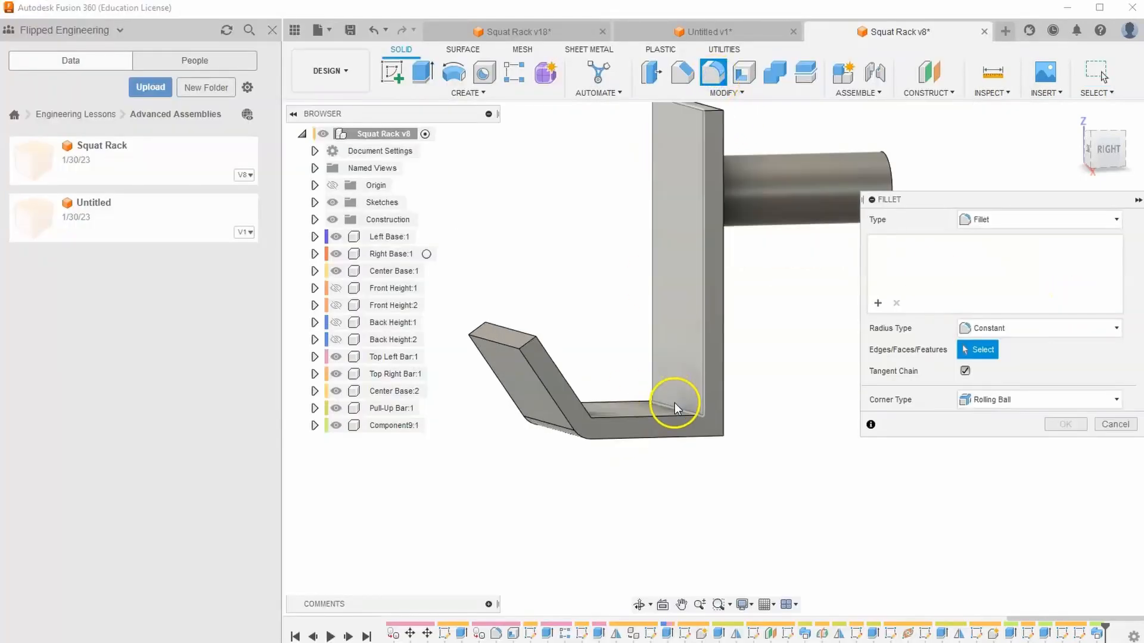
click(674, 406)
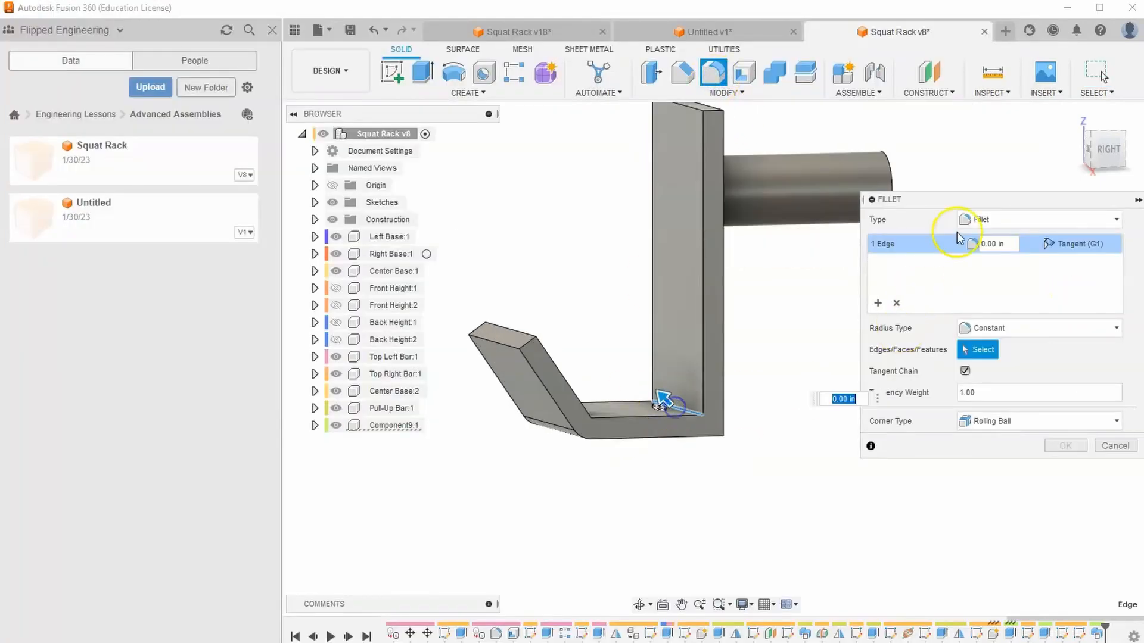
click(1126, 167)
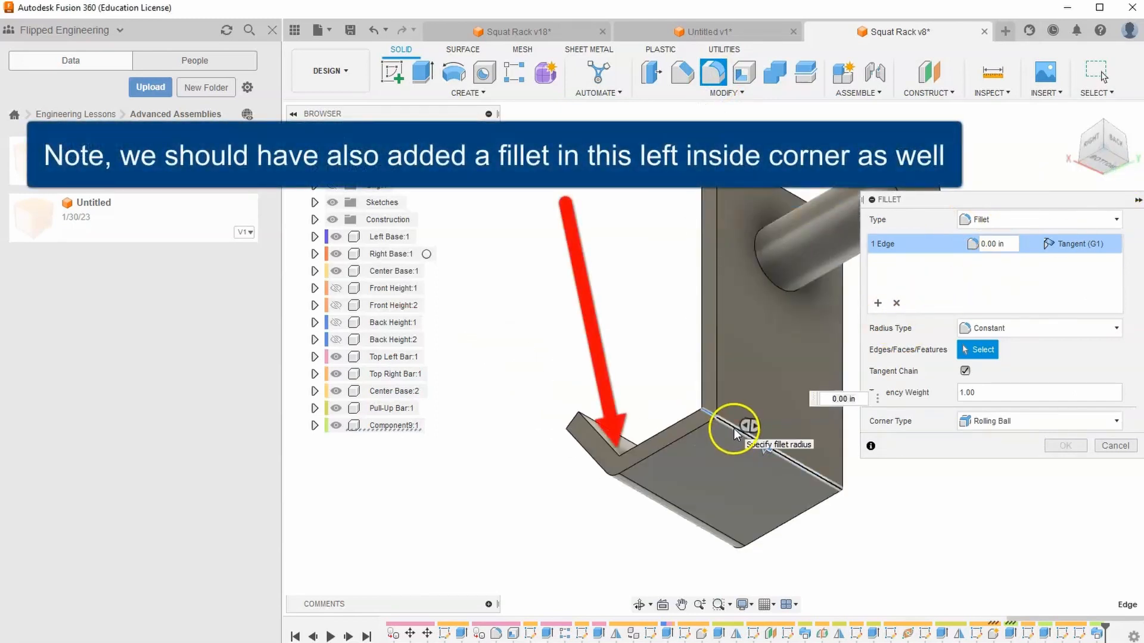
click(659, 441)
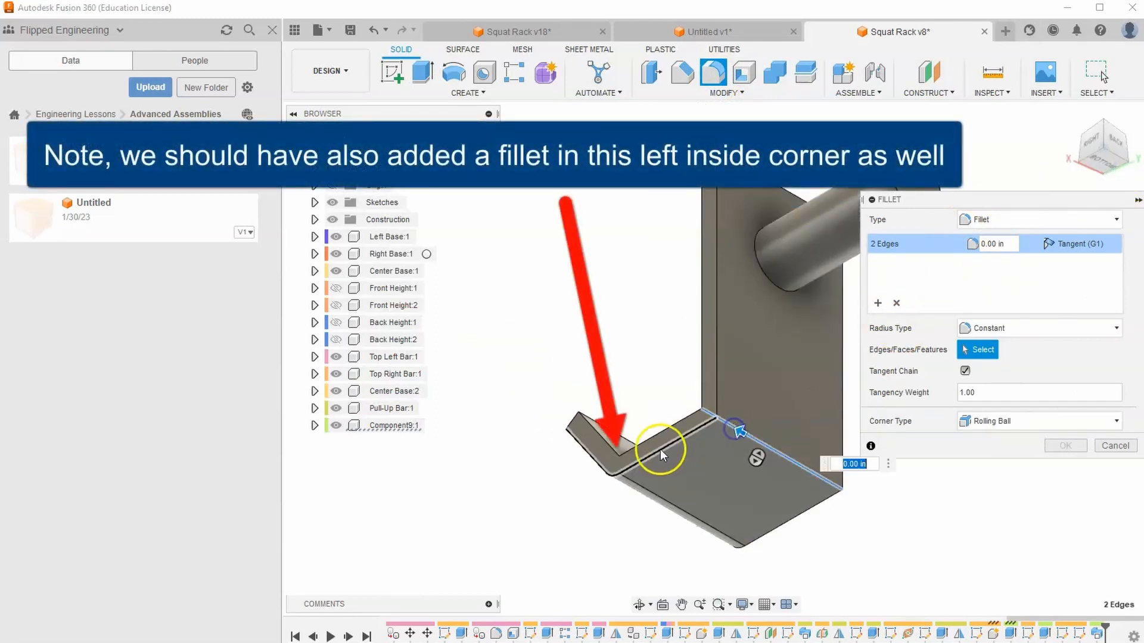
click(1011, 244)
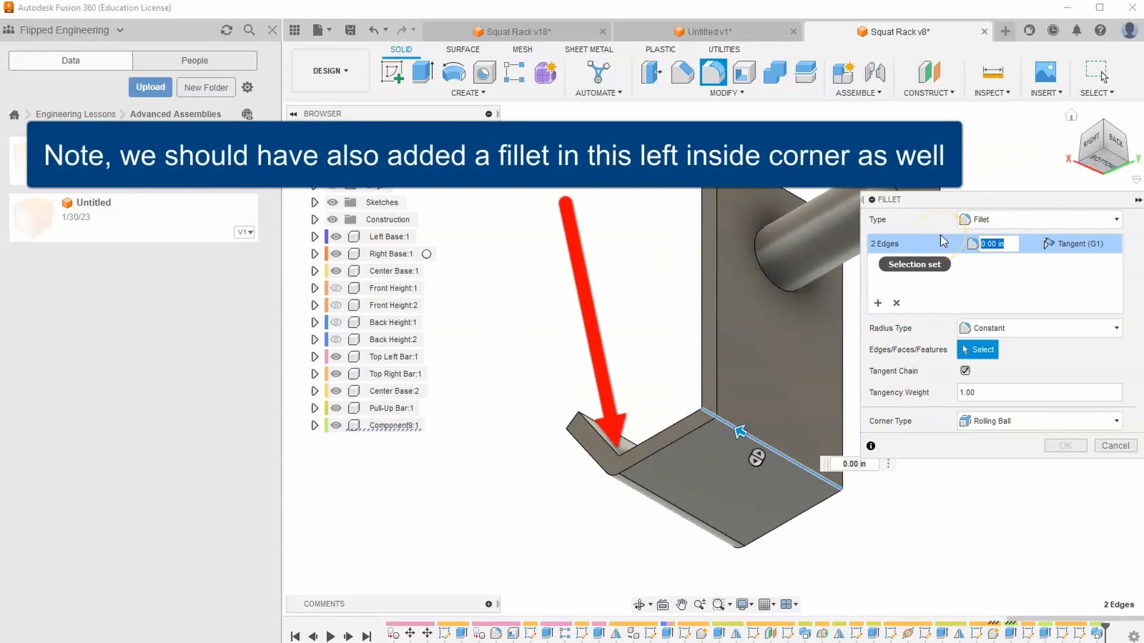
key(Return)
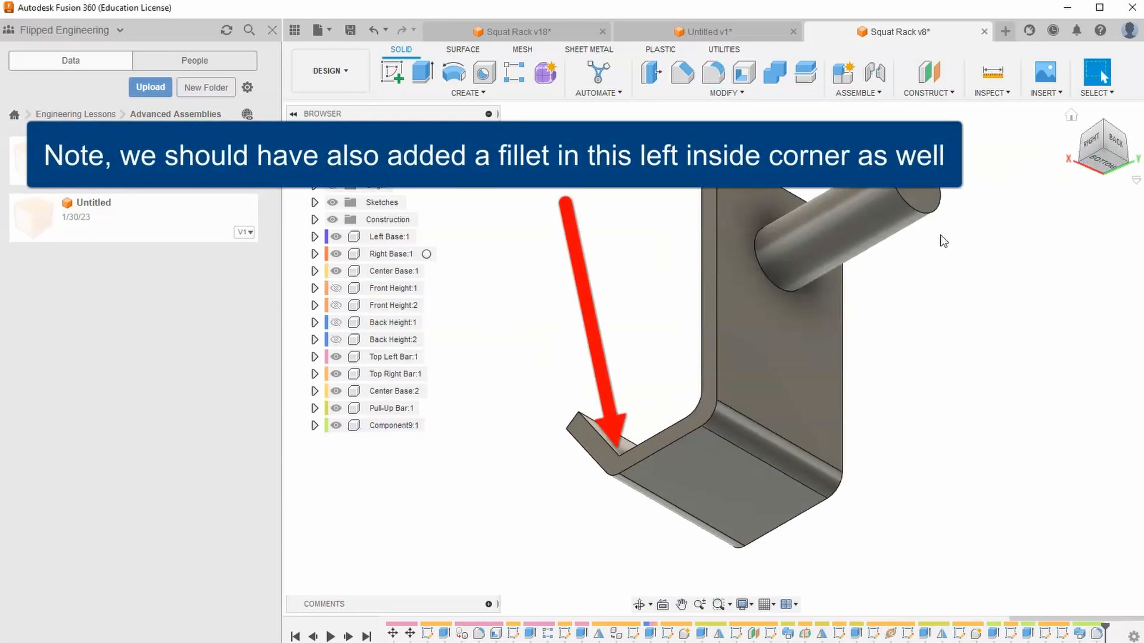
- Consult the reference image and fillet the two upper back plate corners and the two hook tip corners with a 0.2 in radius
click(1072, 116)
scroll(740, 381, up, 5)
scroll(777, 397, up, 3)
middle_drag(777, 399, 792, 373)
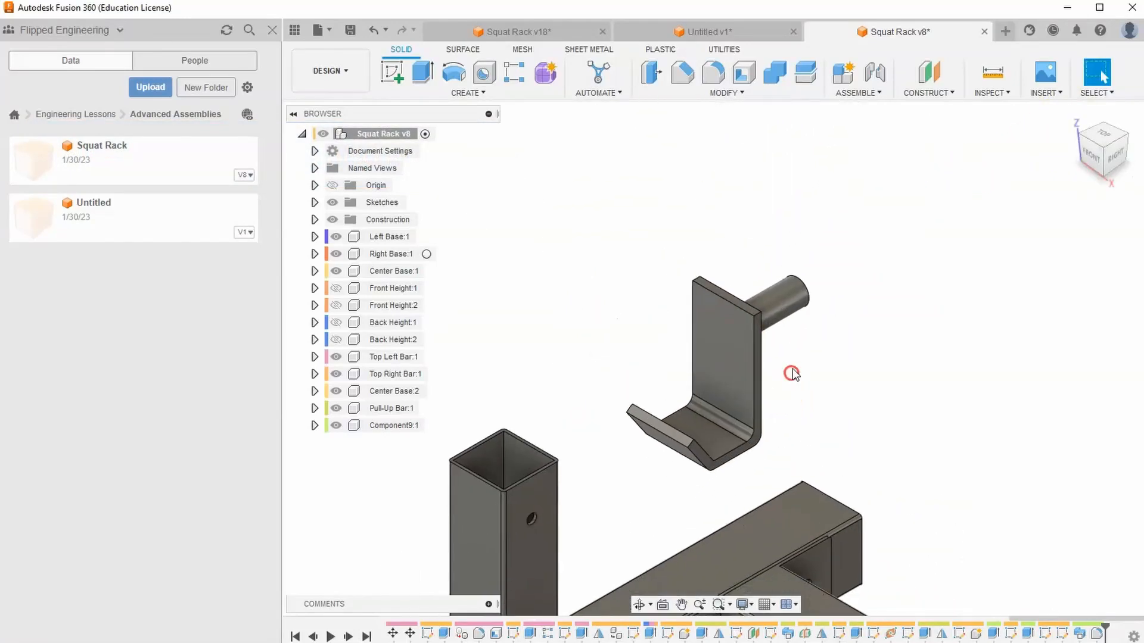
key(alt+Tab)
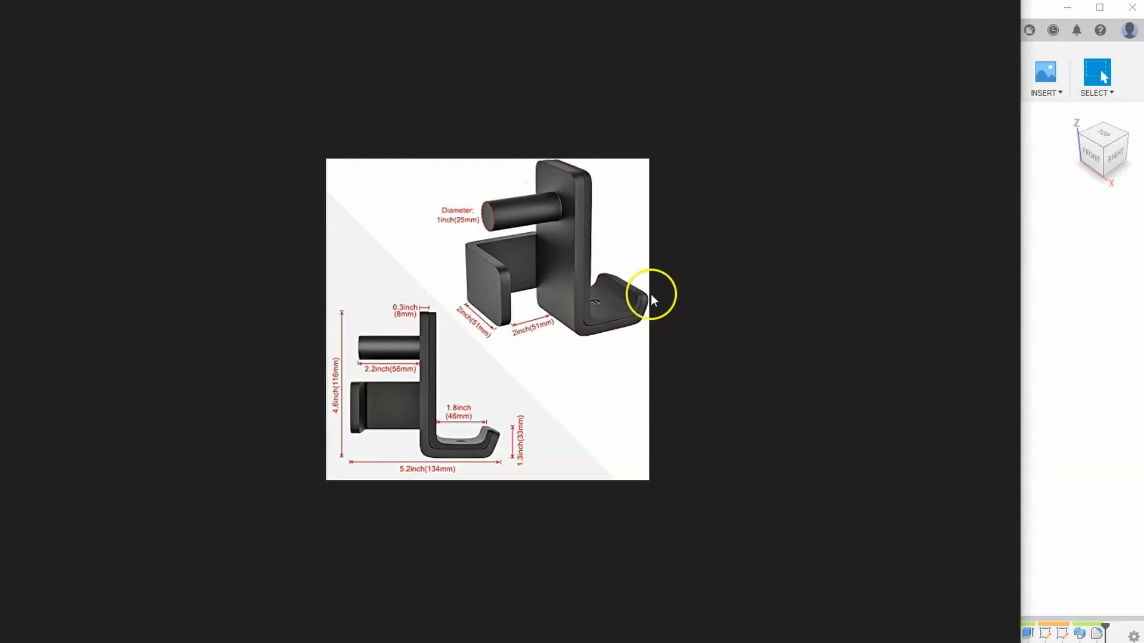
click(1043, 241)
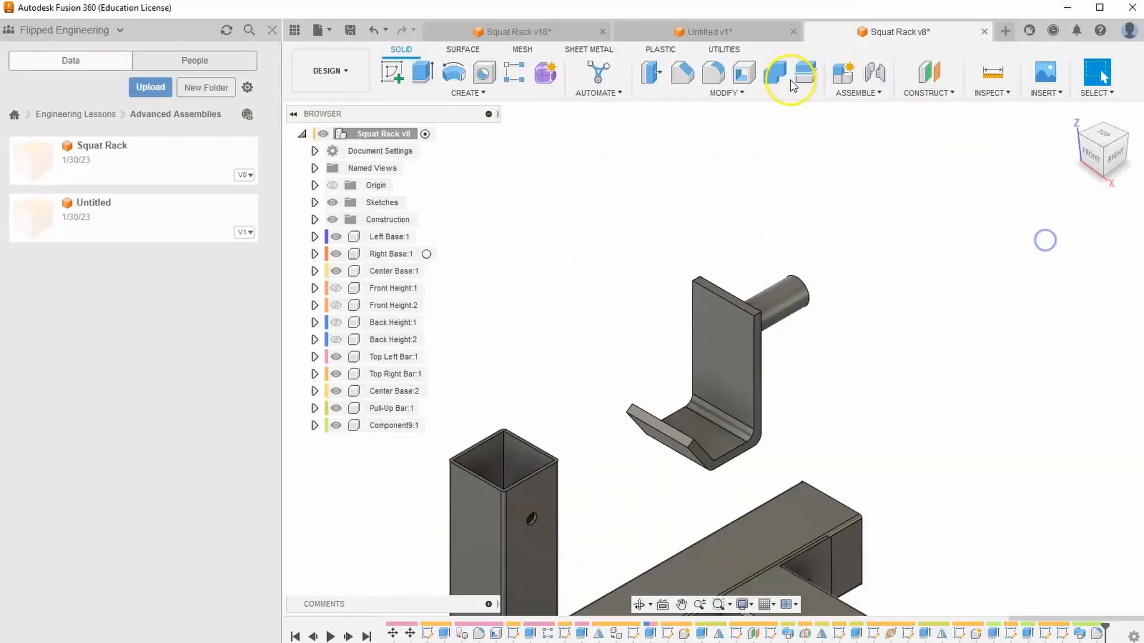
click(712, 72)
click(757, 322)
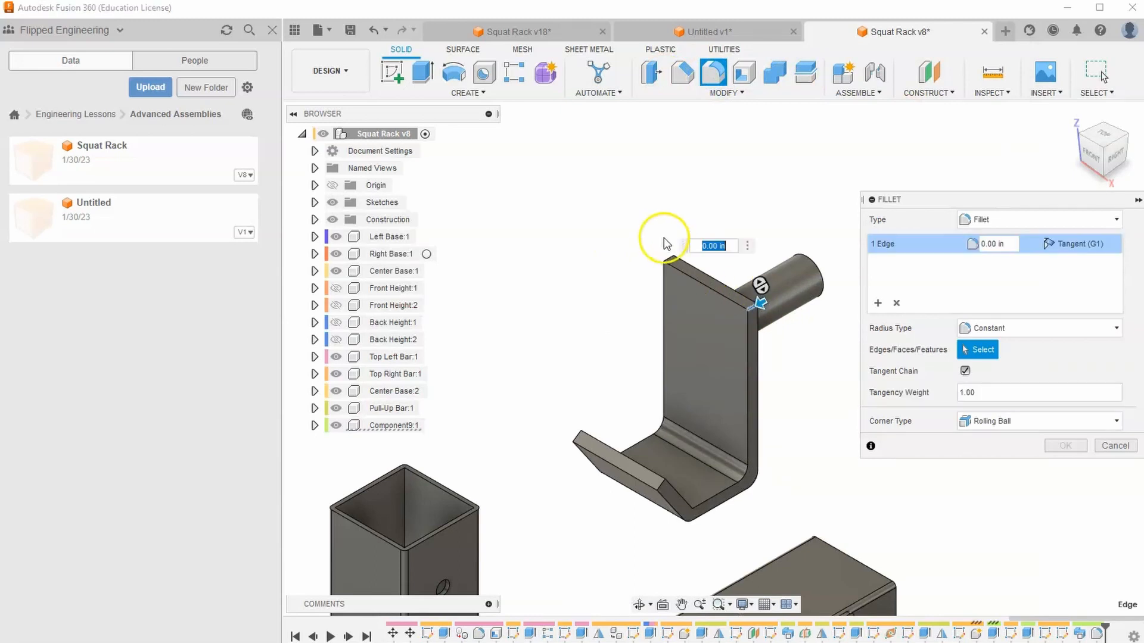
click(660, 485)
click(574, 440)
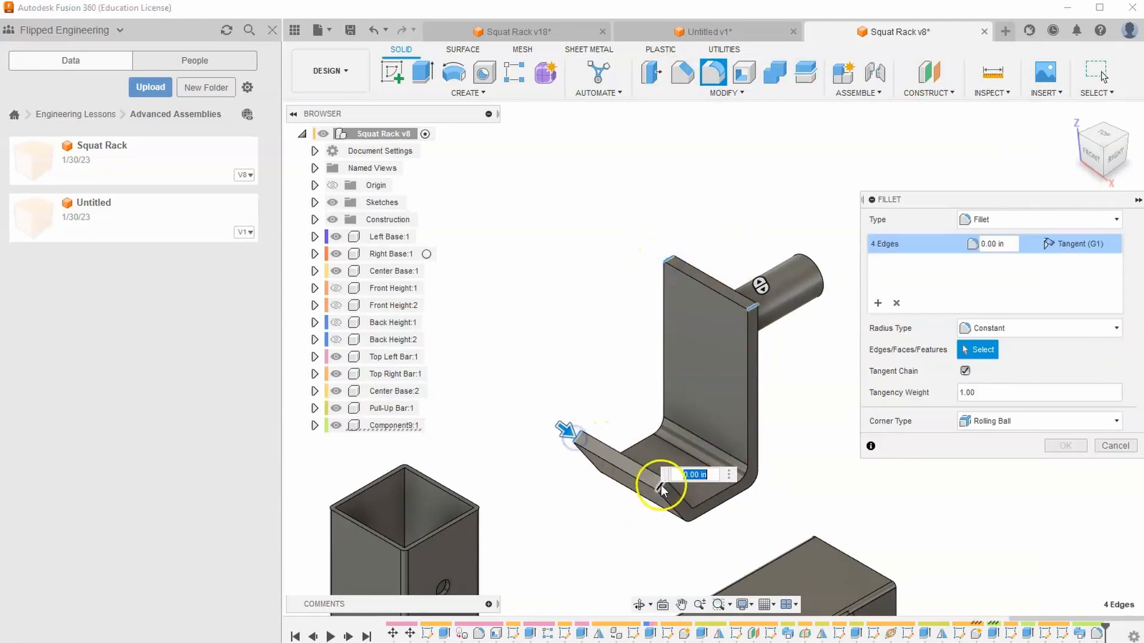
text(.3)
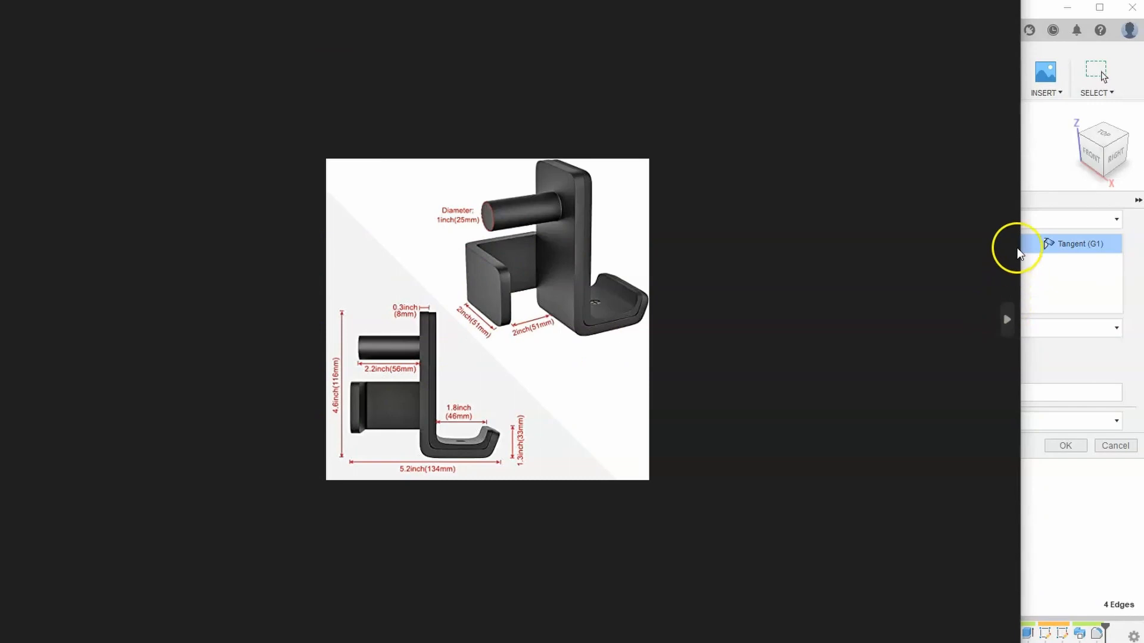
click(1046, 205)
drag(994, 244, 953, 245)
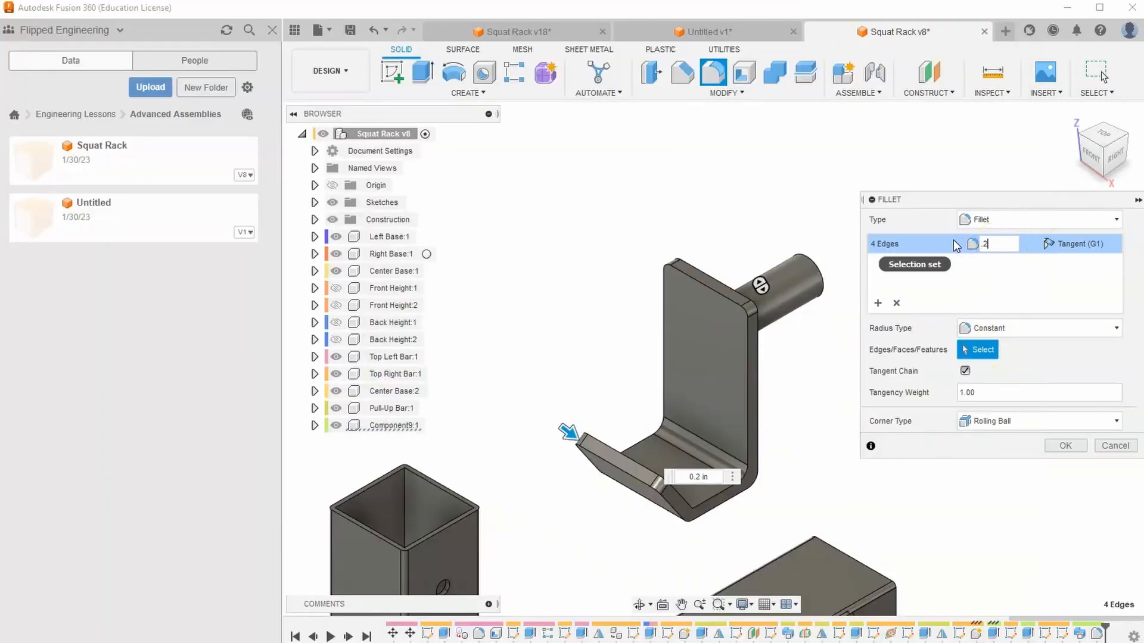
key(Return)
- Rename the hook component Component9 as J-Hook
click(1117, 154)
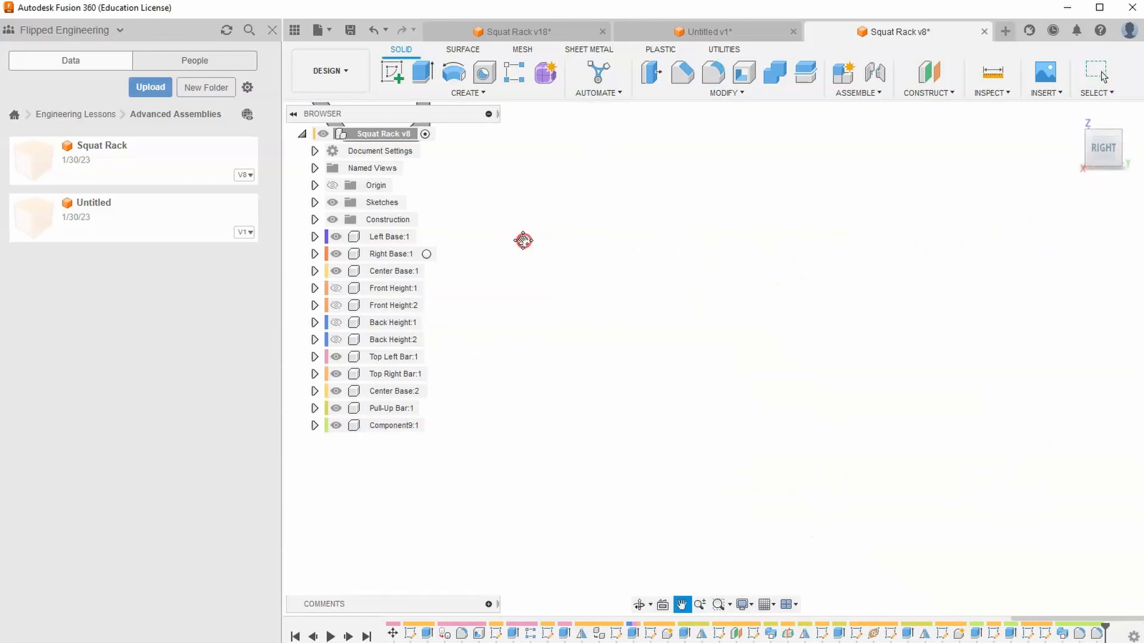
middle_drag(524, 240, 652, 420)
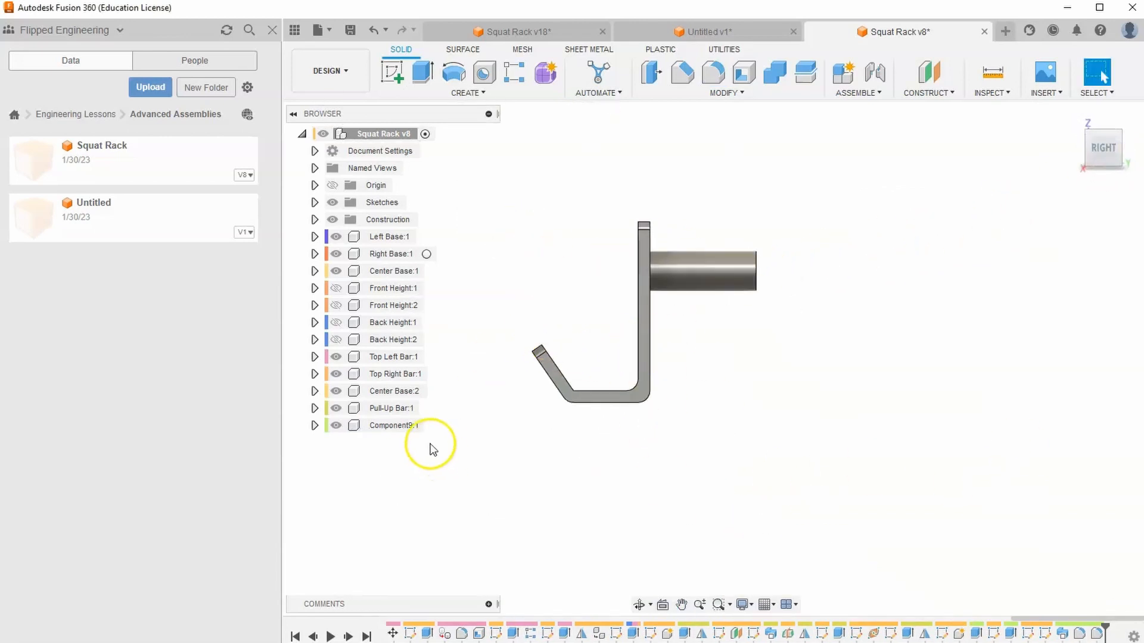
click(388, 427)
click(400, 427)
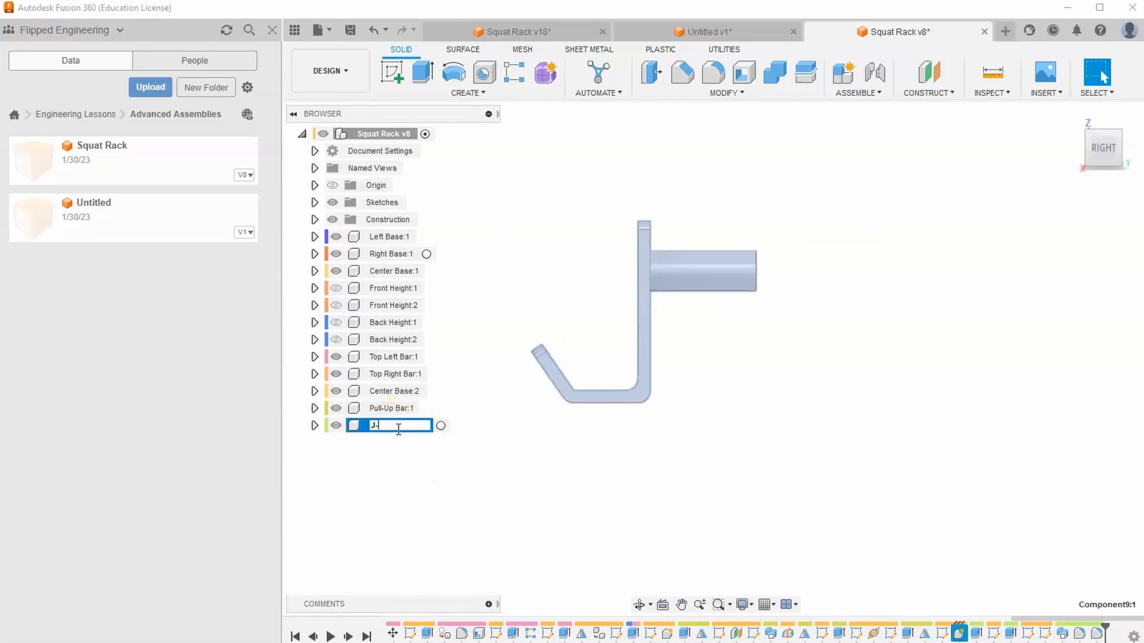
key(Return)
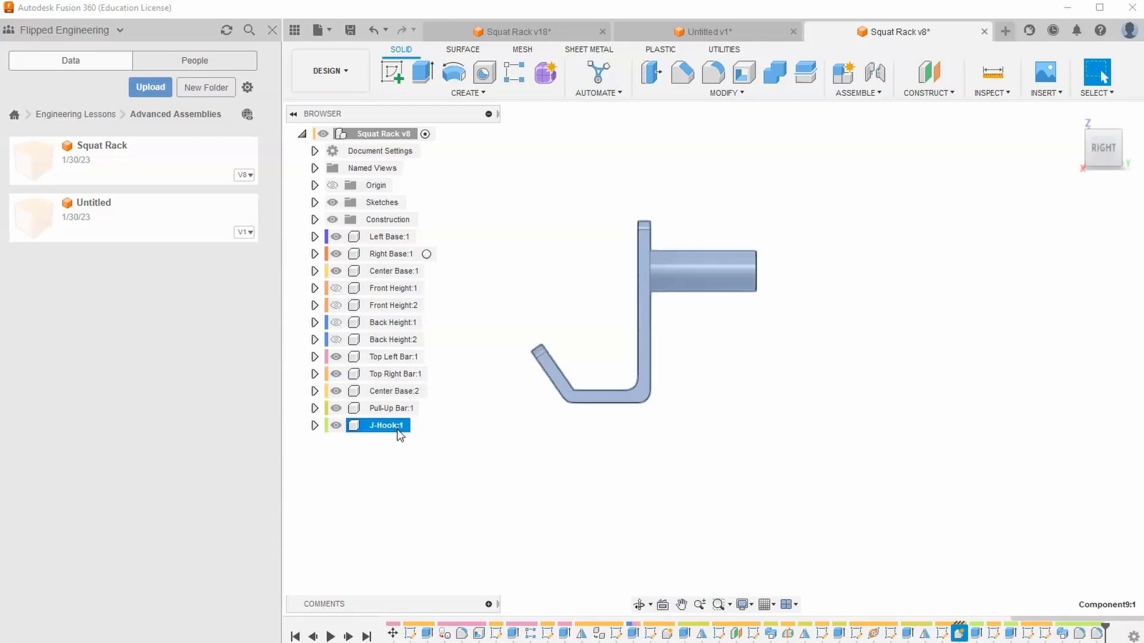
- Recheck the rear bracket in the reference image and show the Front Height:2 post behind the J-hook
key(alt+Tab)
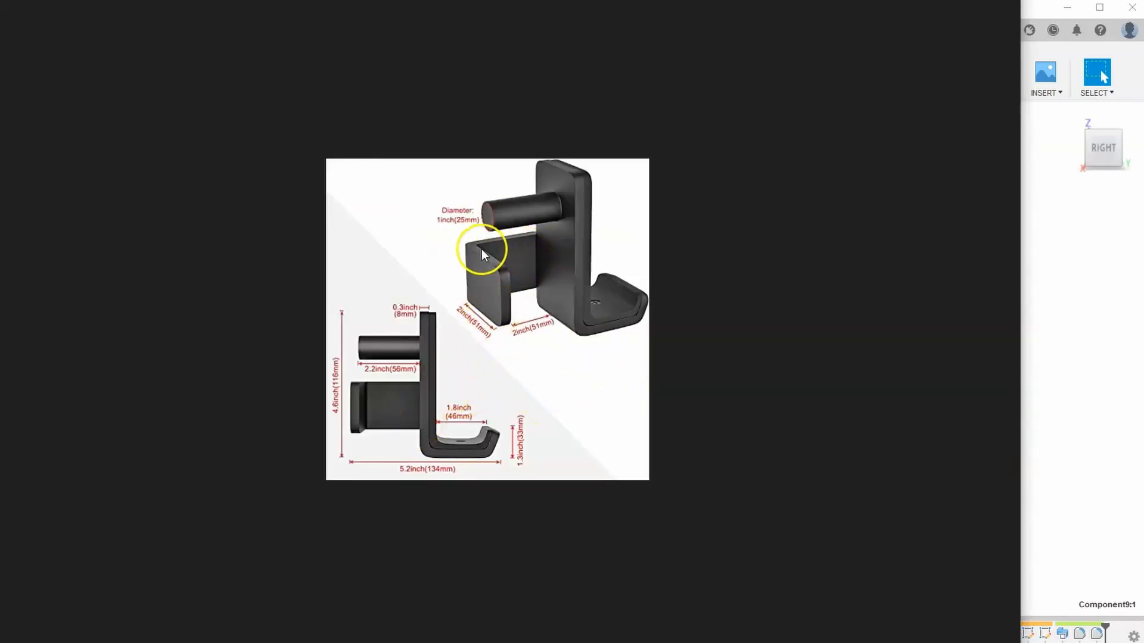
click(1045, 258)
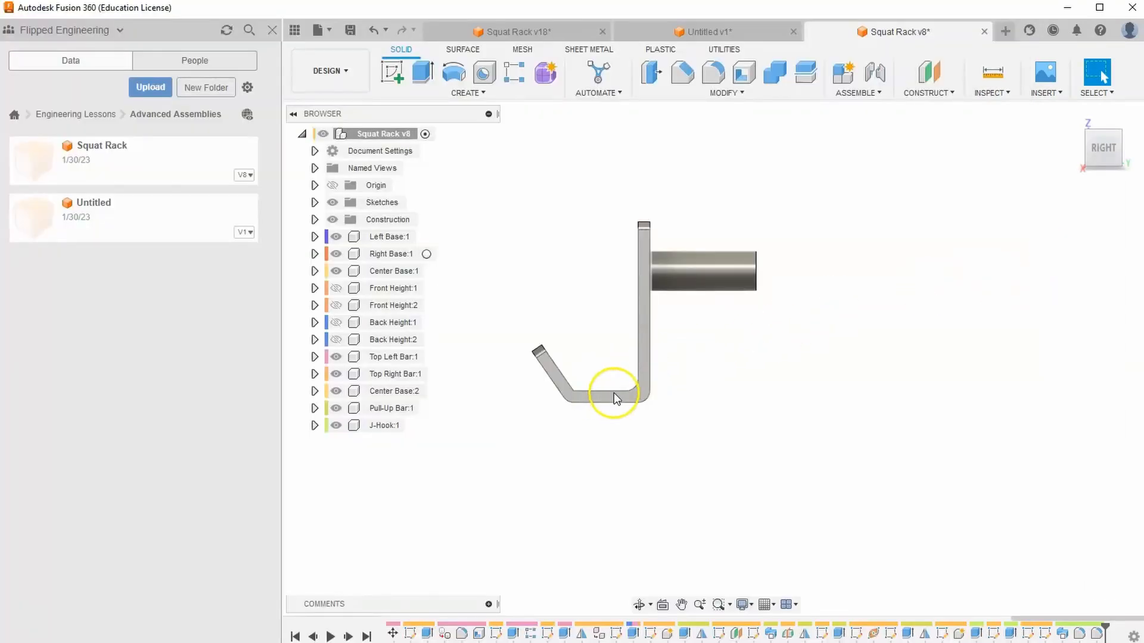
click(337, 305)
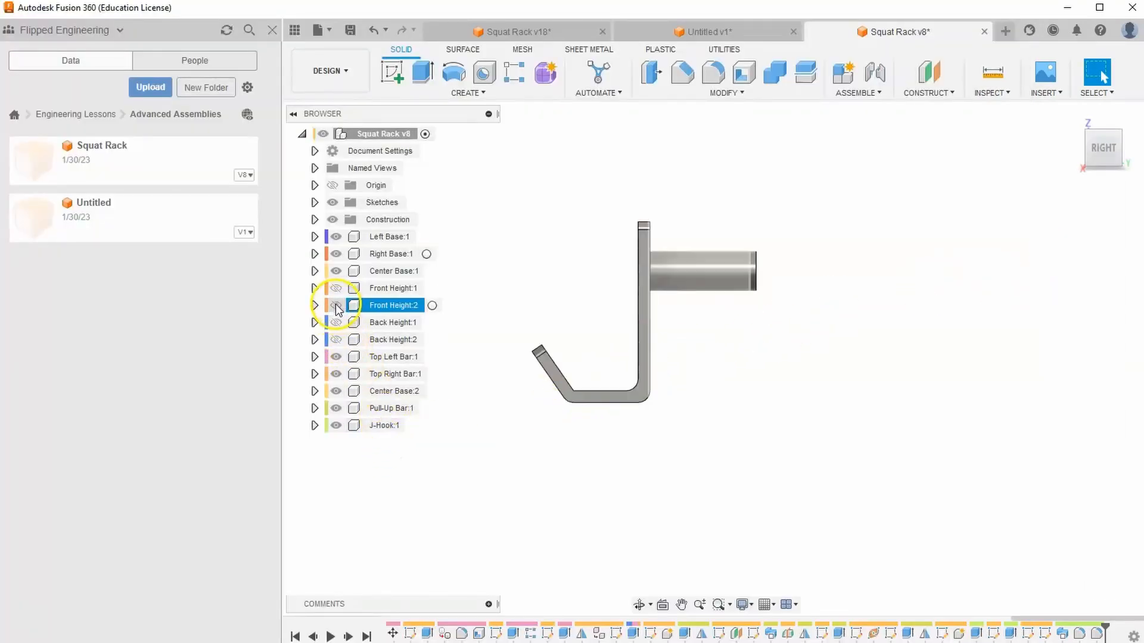
click(336, 306)
scroll(633, 311, down, 2)
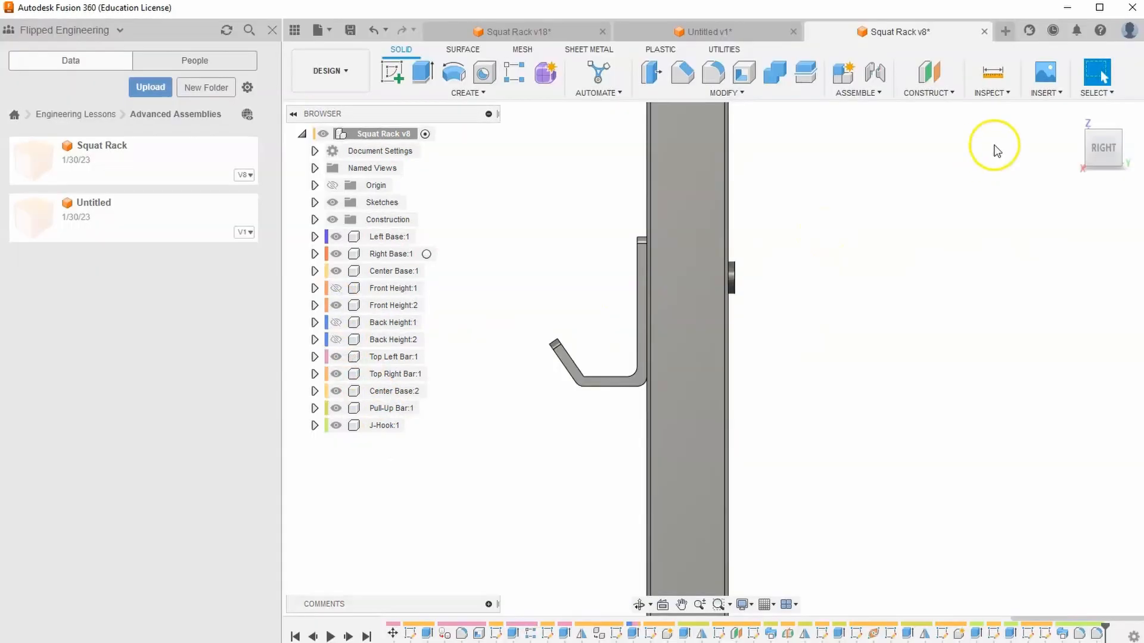
drag(1100, 150, 1093, 174)
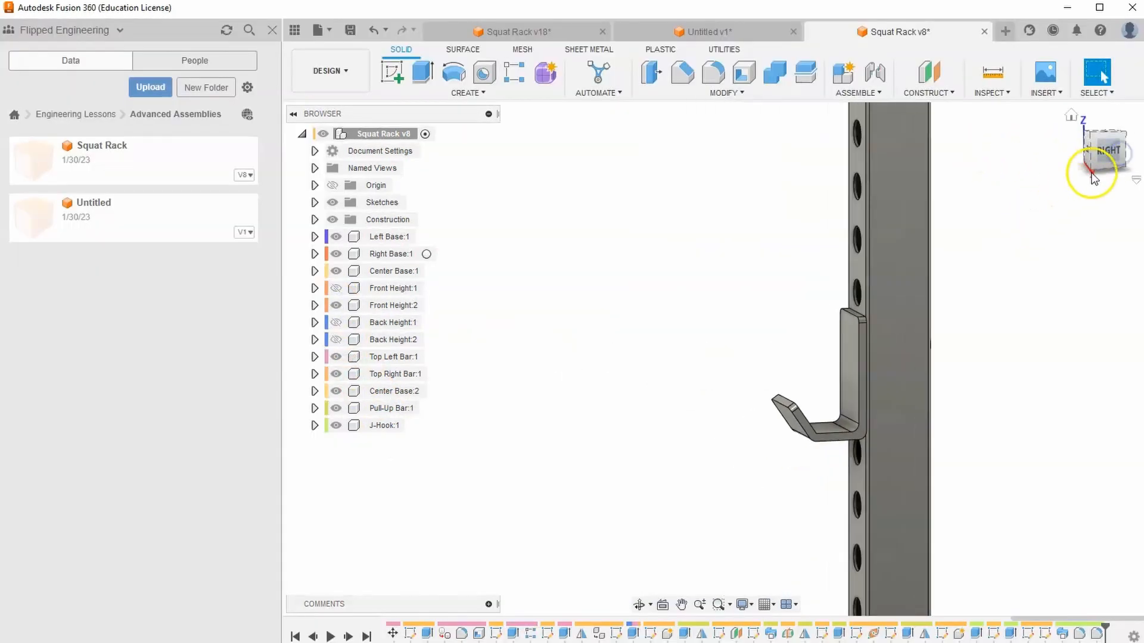
click(1106, 147)
- Start a sketch on the side face of the J-hook's back plate
click(392, 72)
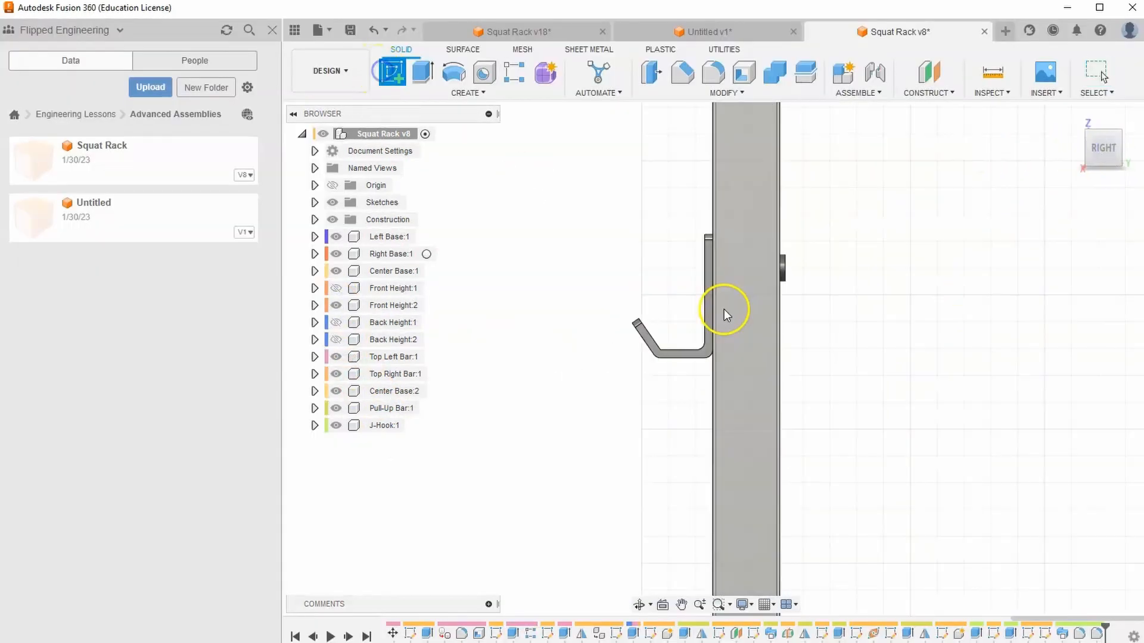
scroll(708, 295, up, 2)
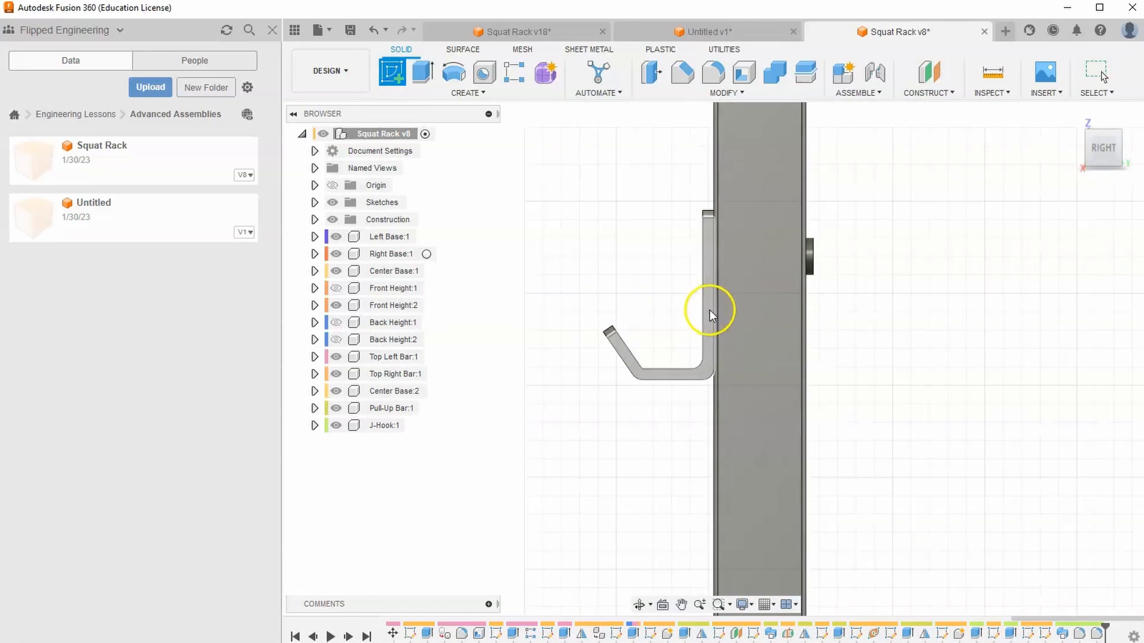
click(711, 310)
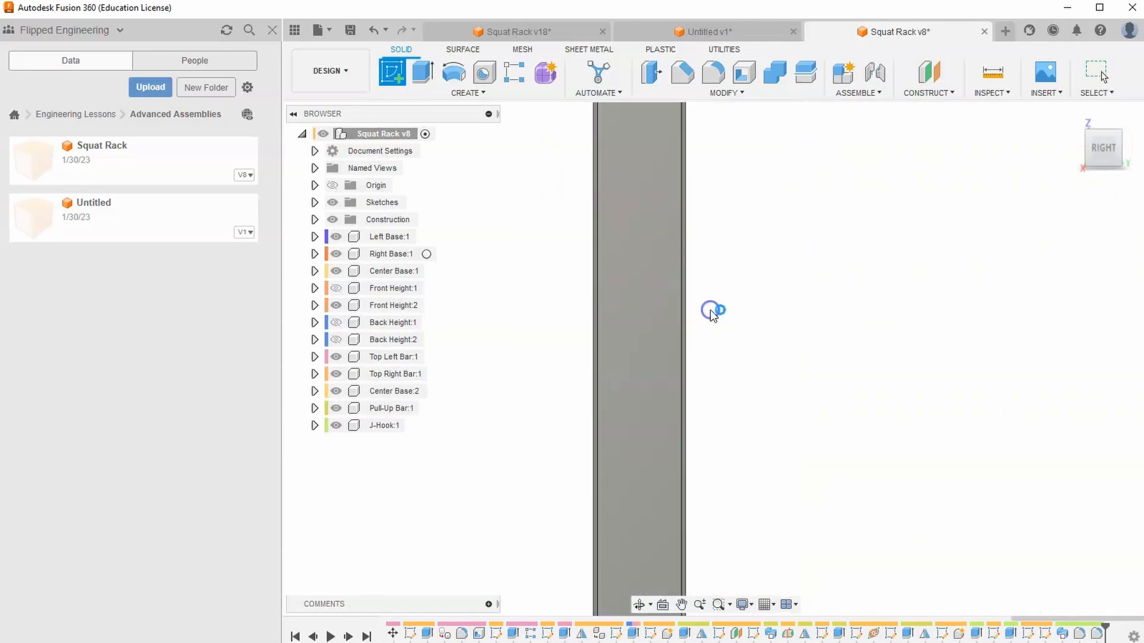
scroll(715, 303, down, 4)
middle_drag(566, 120, 646, 376)
mouse_move(618, 274)
middle_down()
mouse_move(648, 330)
mouse_move(667, 305)
middle_up()
scroll(645, 269, down, 1)
scroll(645, 269, up, 5)
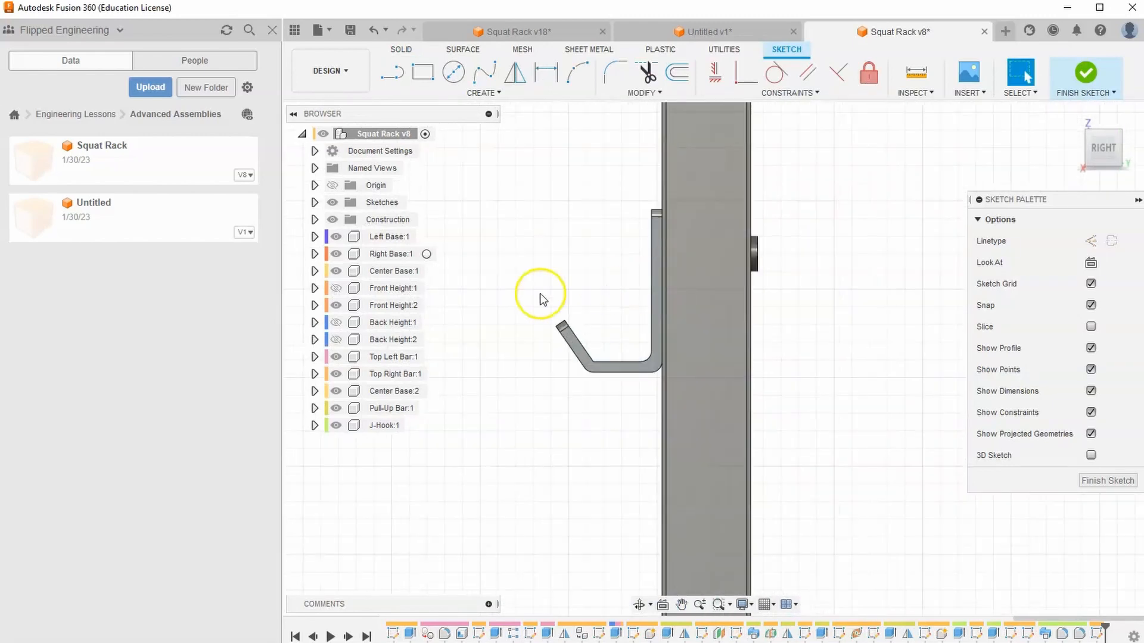
- Sketch a rectangle about 1.36 in tall from the back plate's front edge across the post to beyond its far side
click(421, 74)
scroll(682, 340, up, 2)
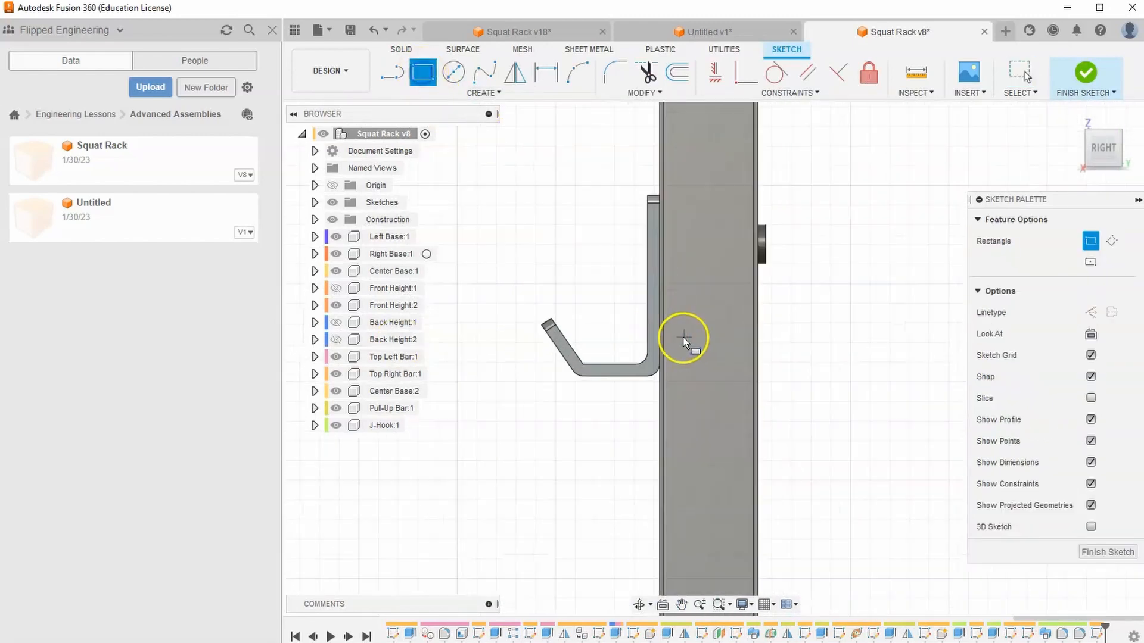
click(644, 294)
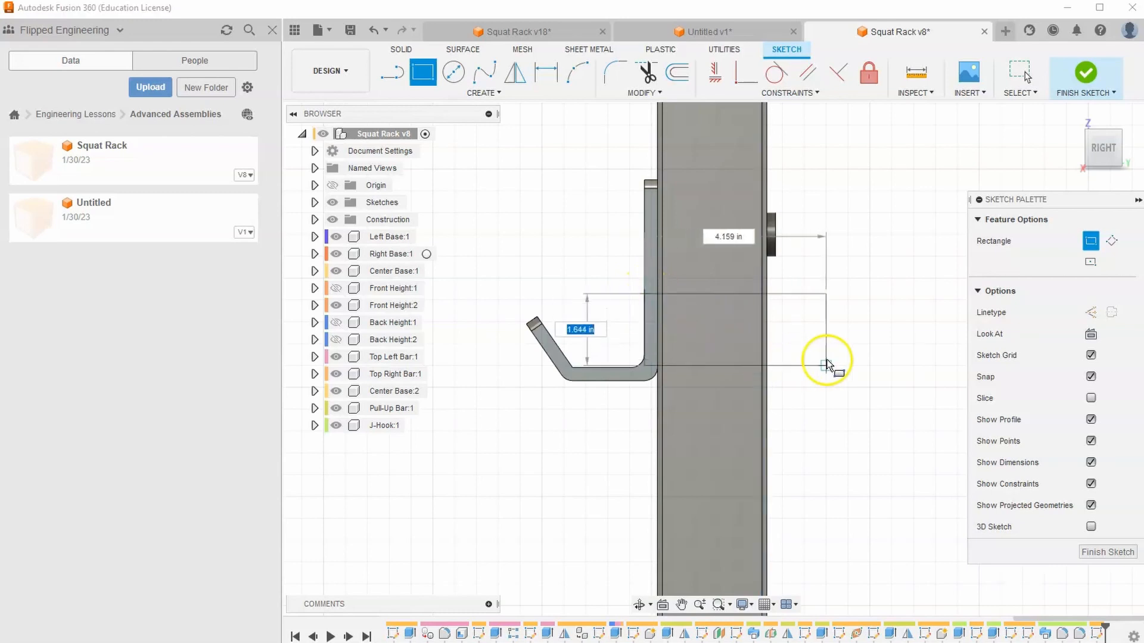
click(834, 353)
right_click(878, 312)
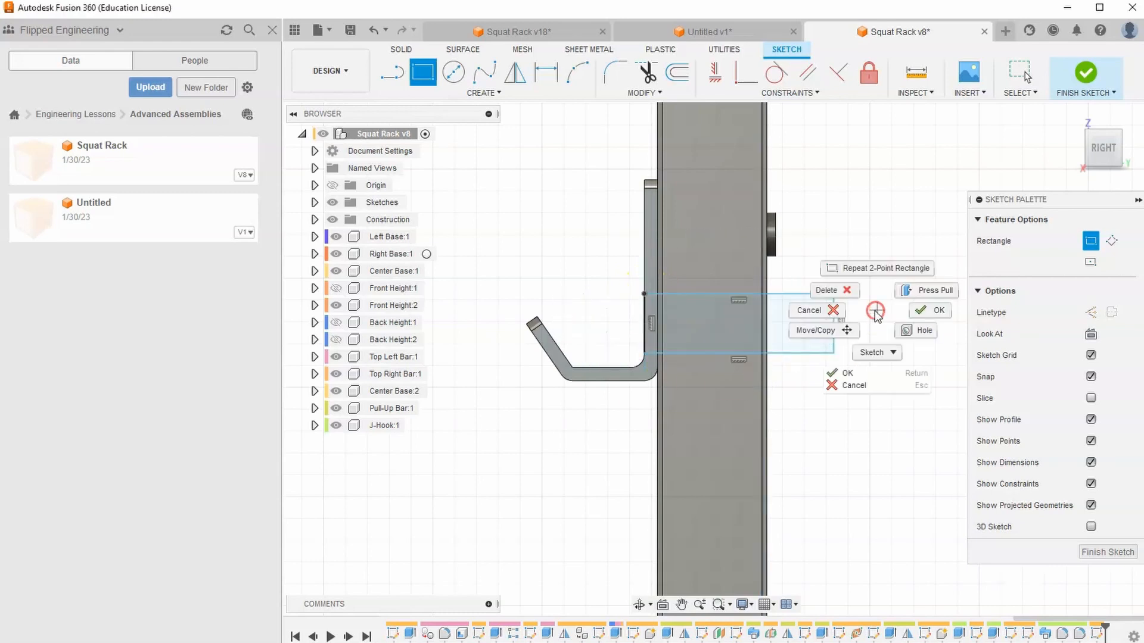
click(916, 309)
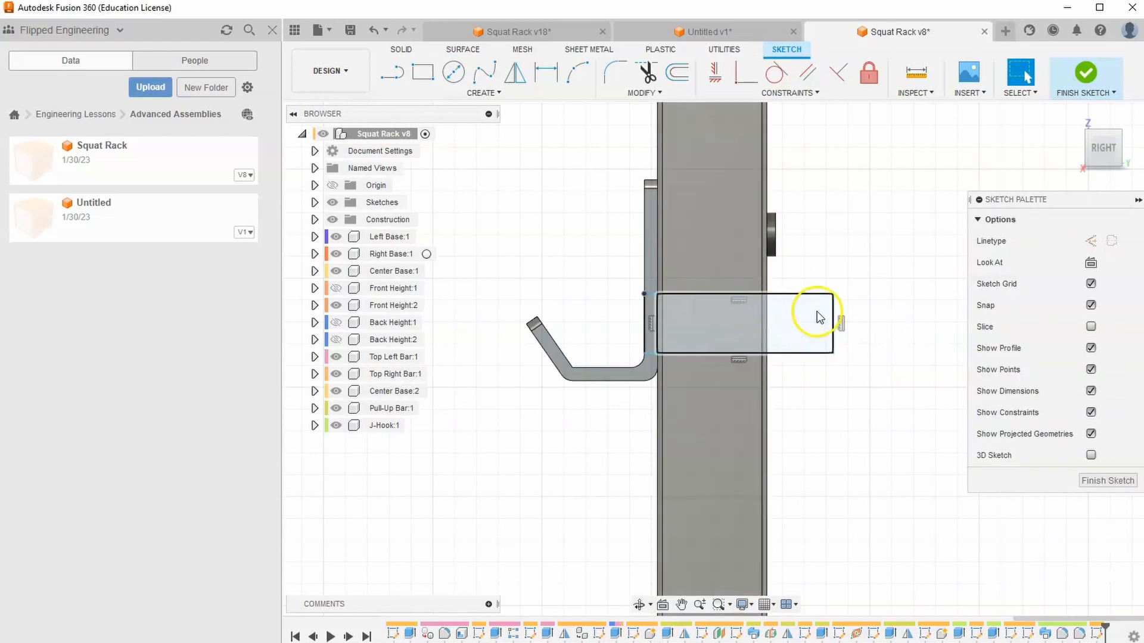
- Dimension the distance between the post's rear edge and the rectangle's outer end as 0.325 in
key(d)
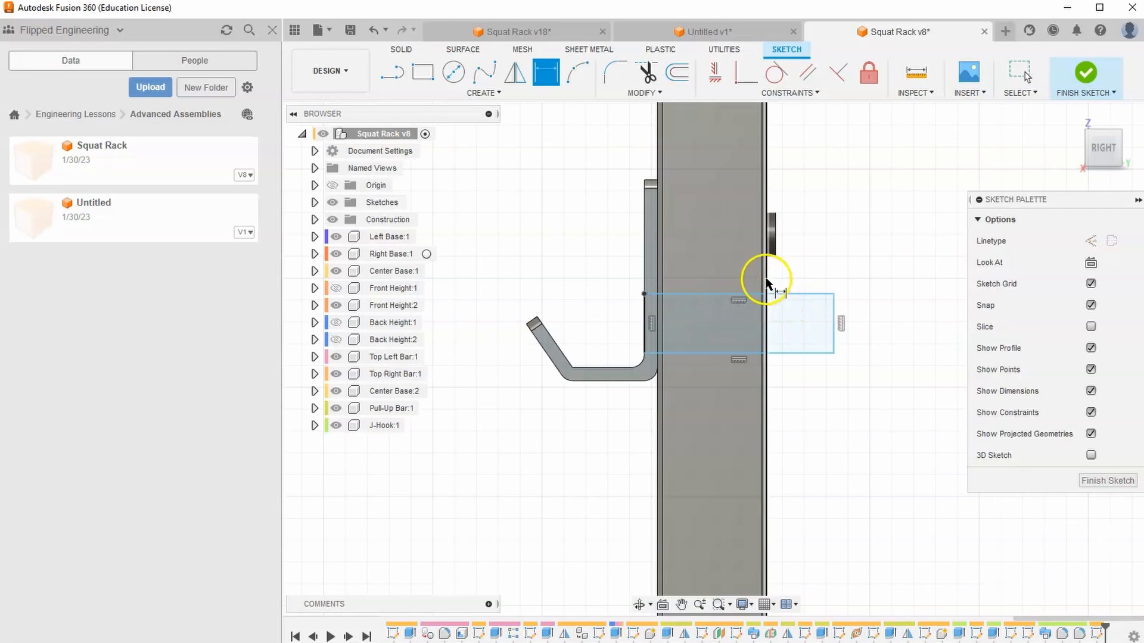
click(833, 314)
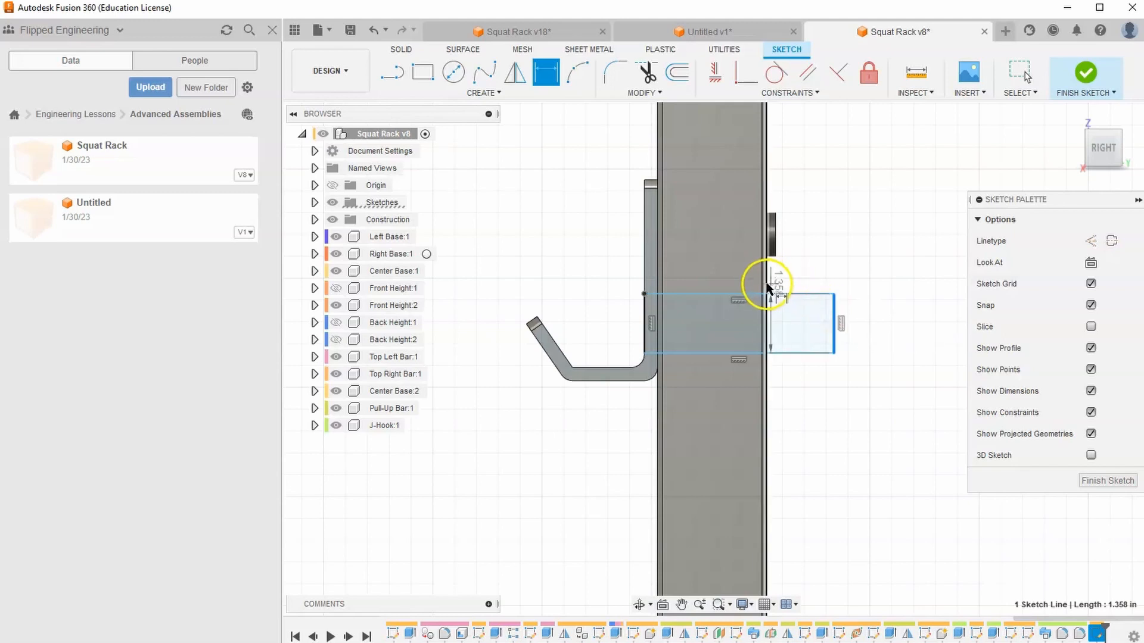
click(770, 286)
click(819, 280)
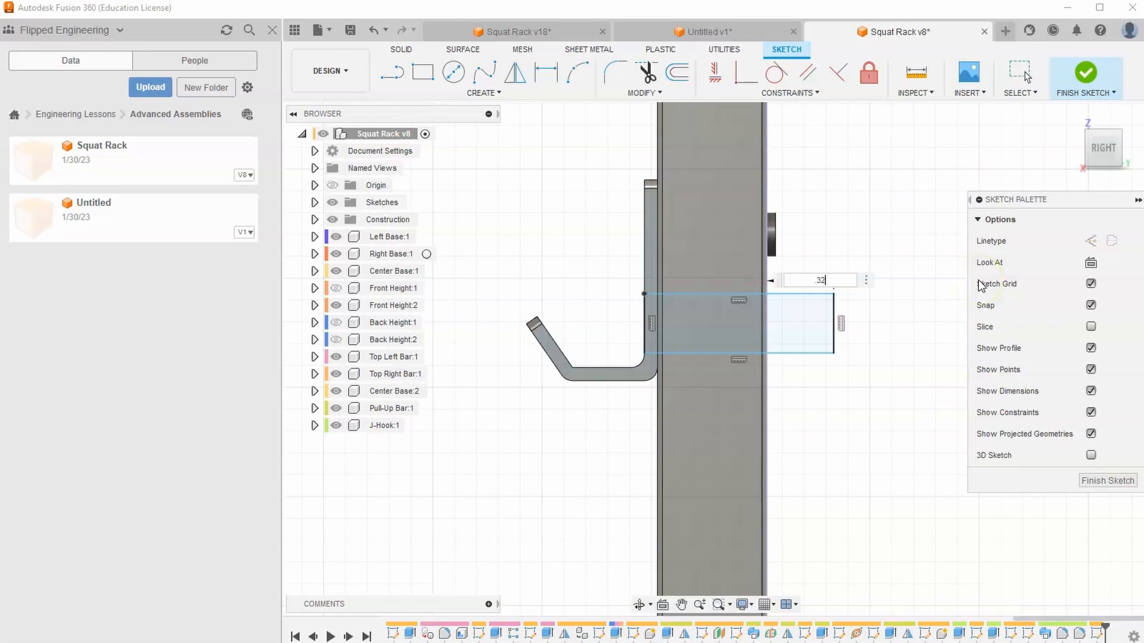
key(Return)
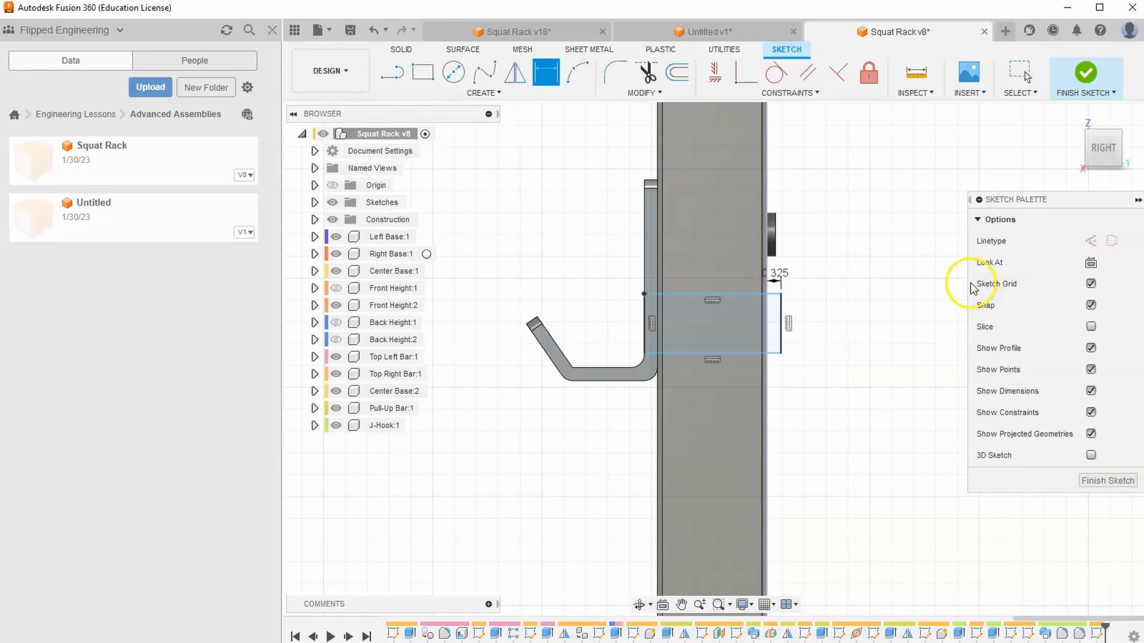
- Check the bracket proportions in the reference image and dimension the rectangle's height as 1.5 in
scroll(874, 311, up, 2)
scroll(756, 327, down, 1)
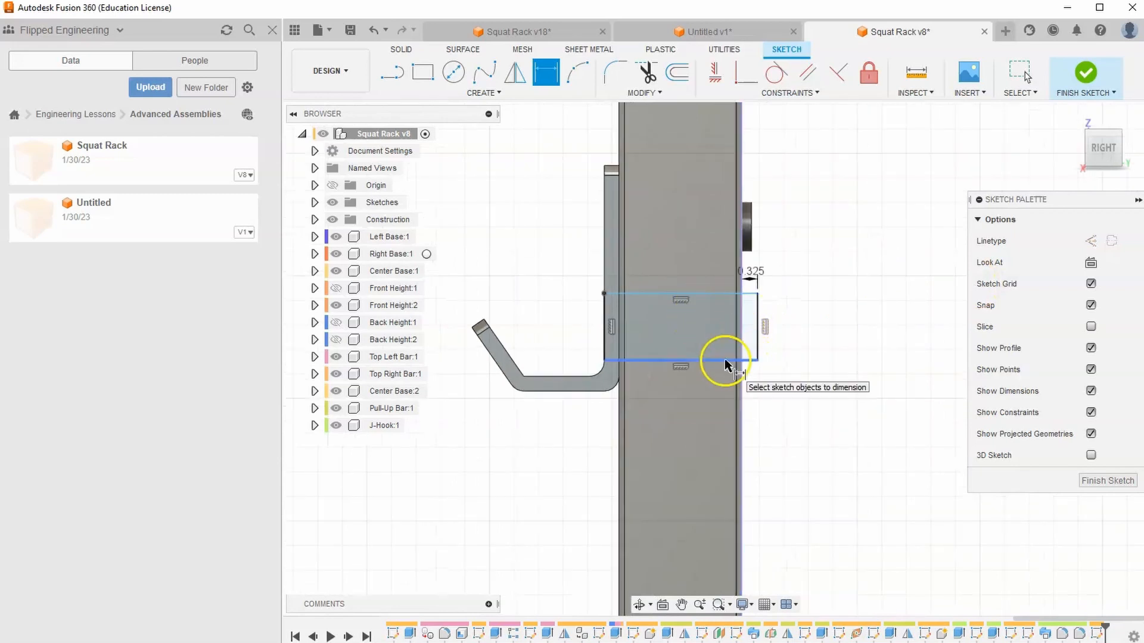
click(756, 327)
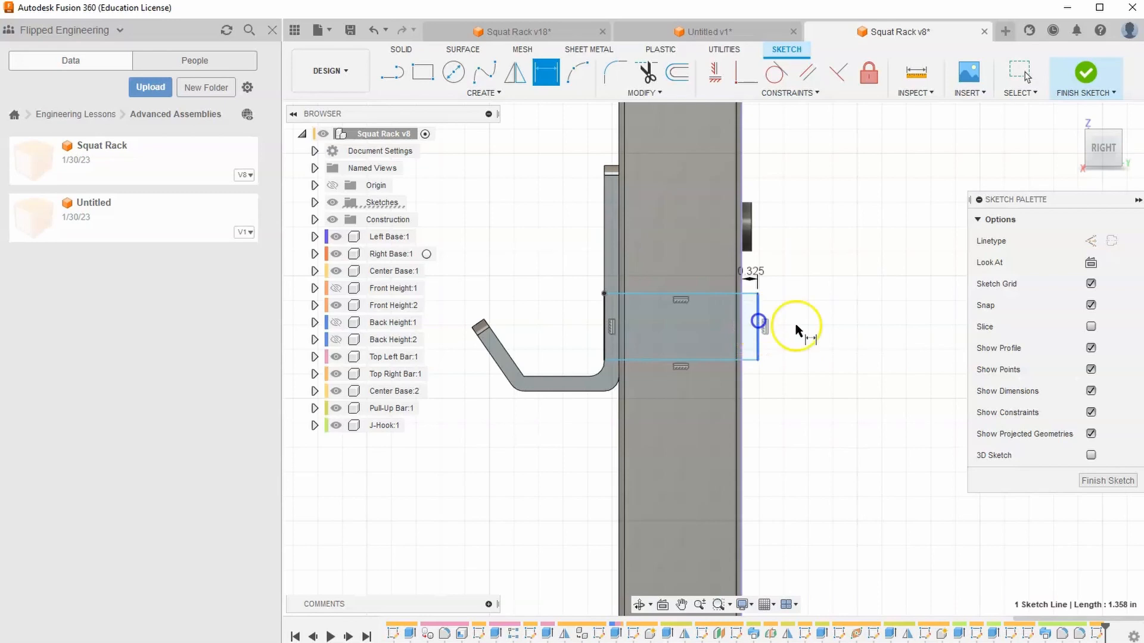
click(835, 321)
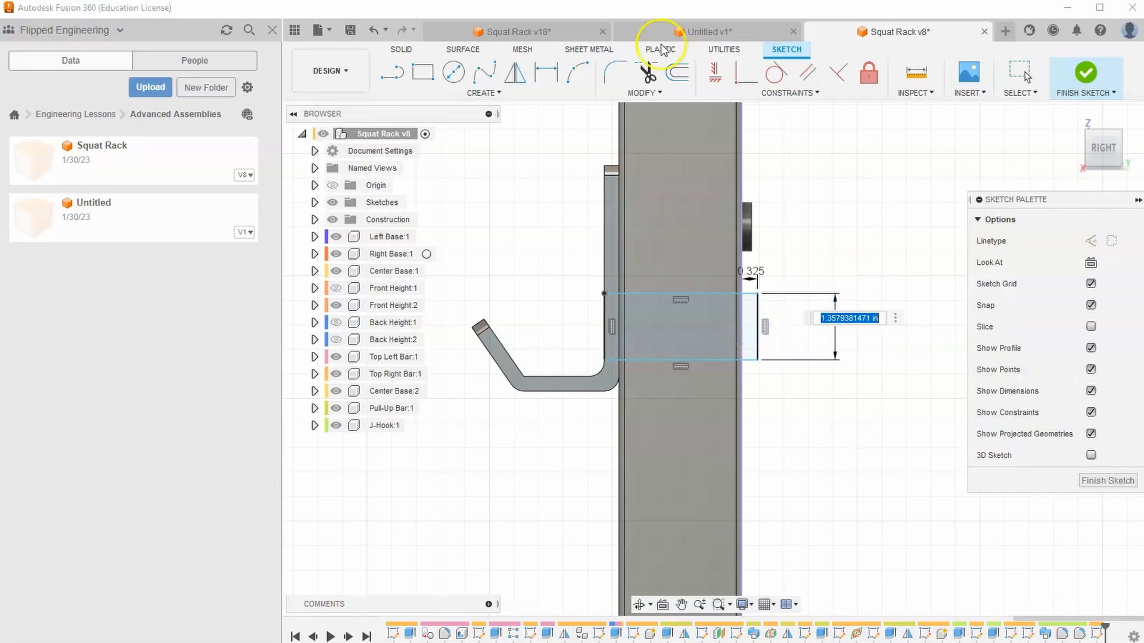
drag(0, 26, 335, 25)
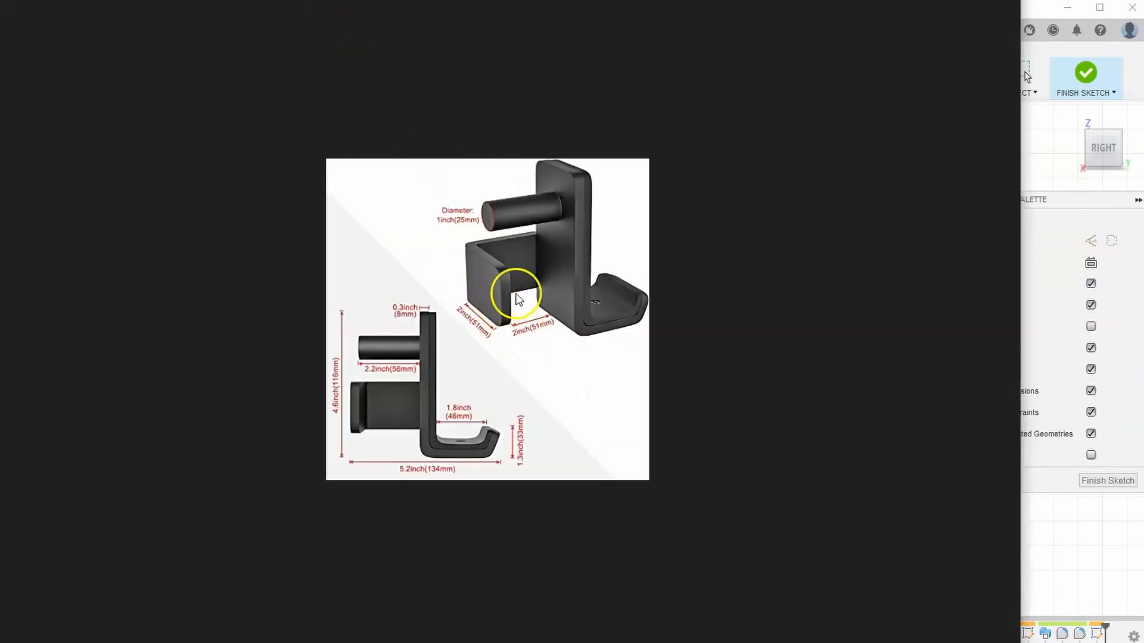
click(1046, 134)
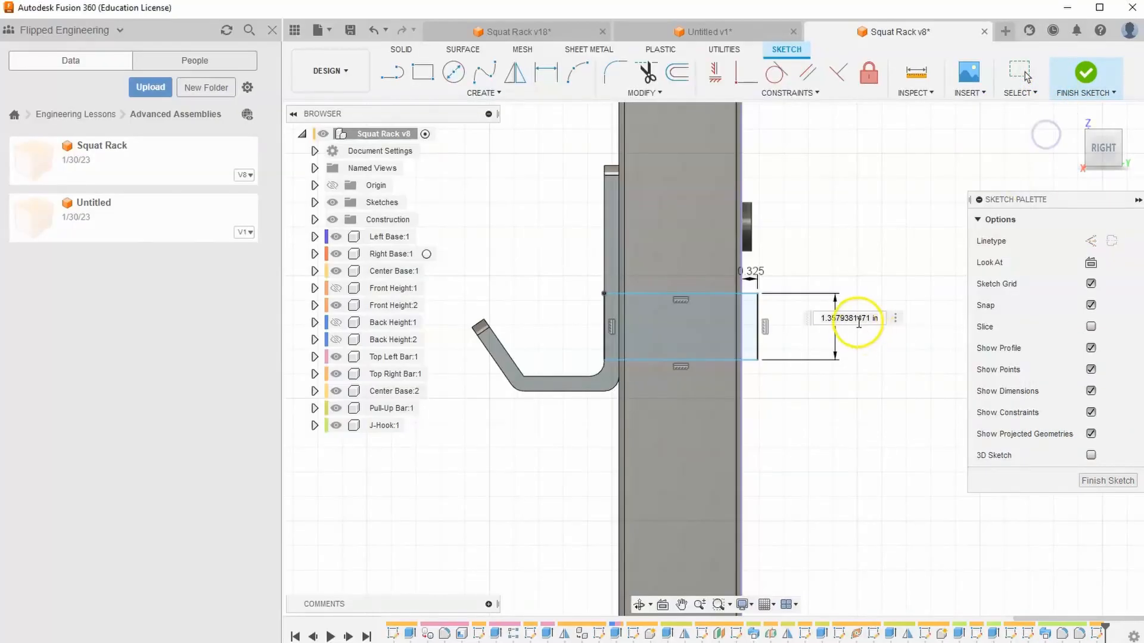
click(803, 309)
text(1.5)
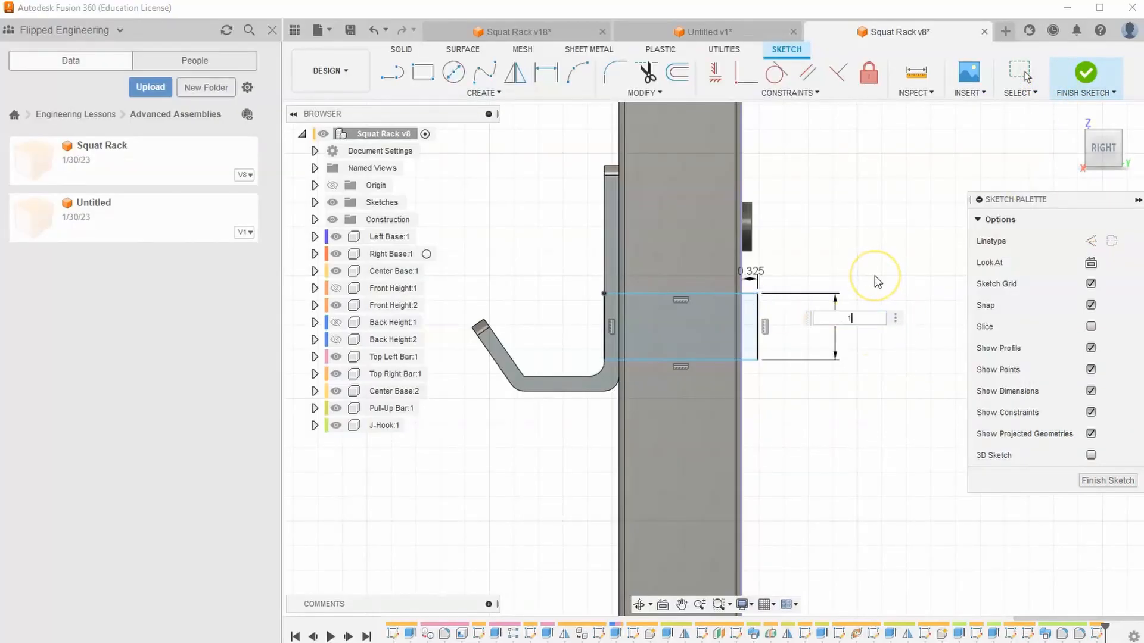
key(Return)
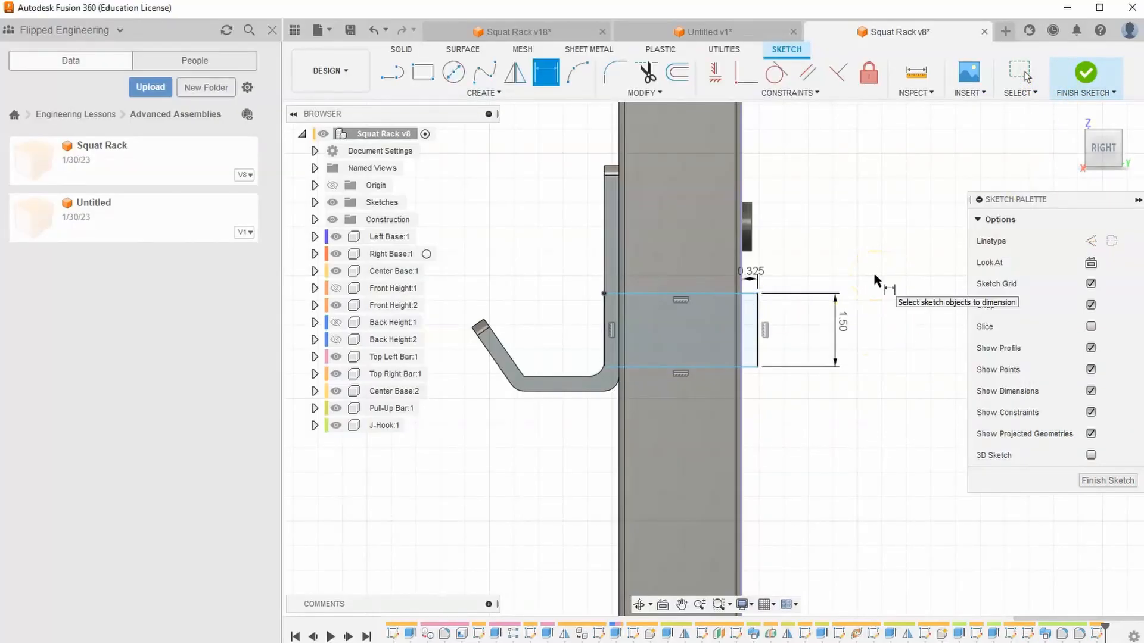
- Dimension the offset between the rectangle's lower edge and the hook's inner floor edge as 0.30 in and finish the sketch
click(692, 368)
click(573, 376)
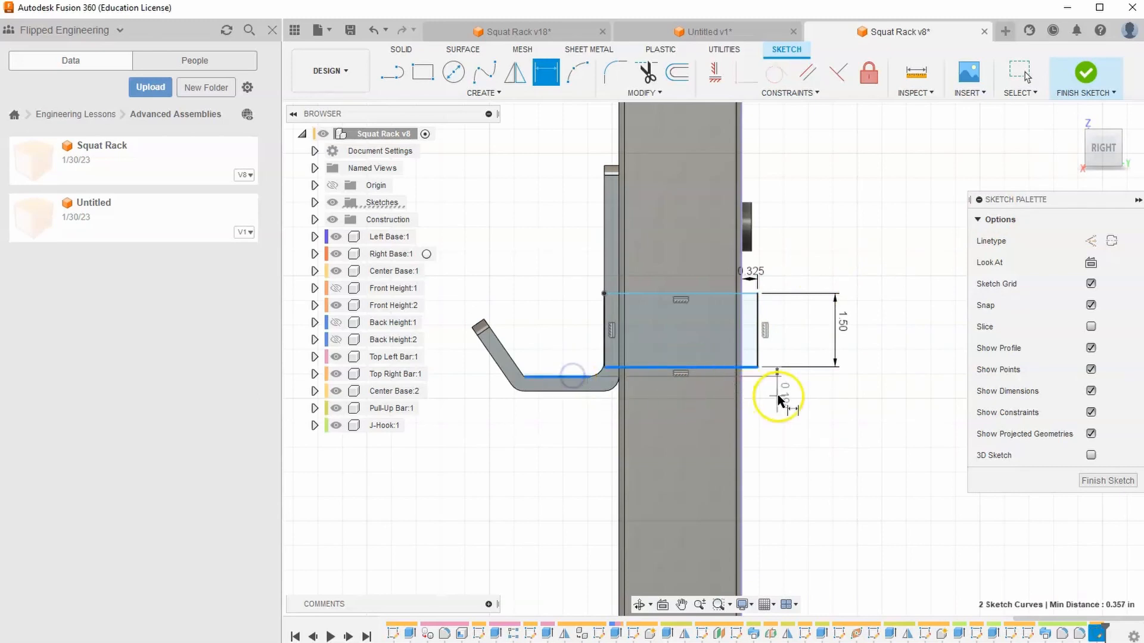
click(790, 391)
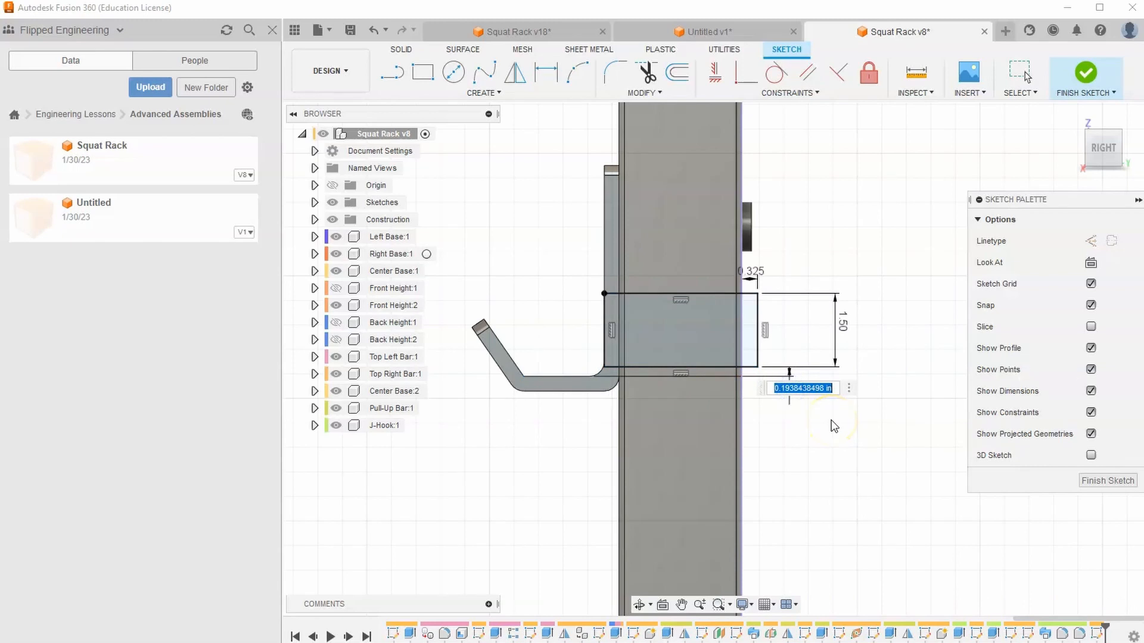
key(Return)
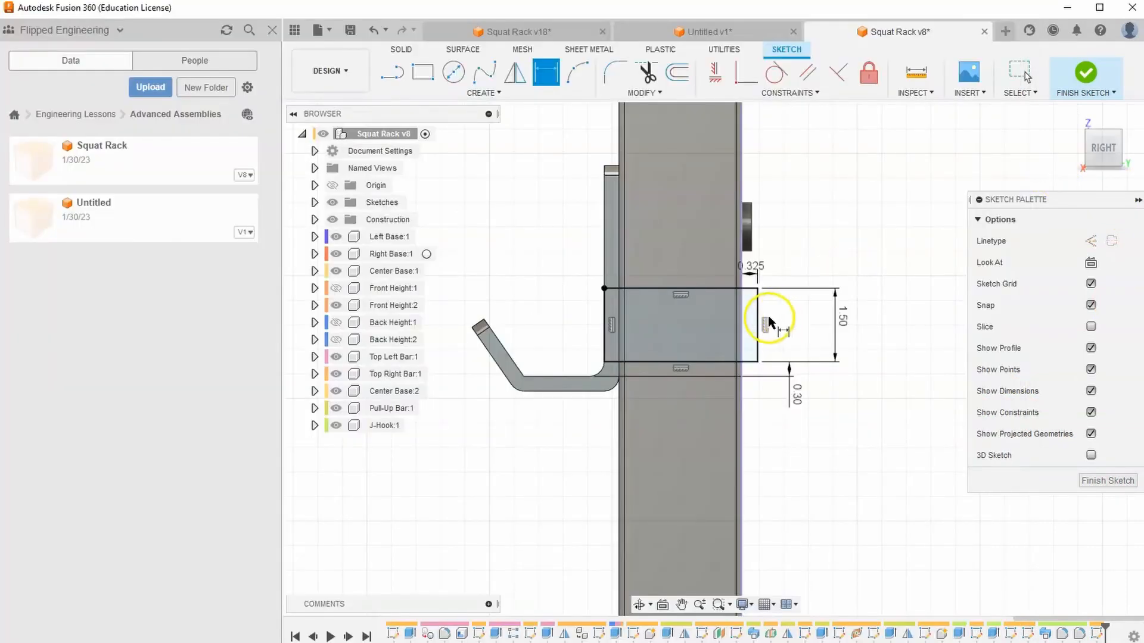
click(1086, 73)
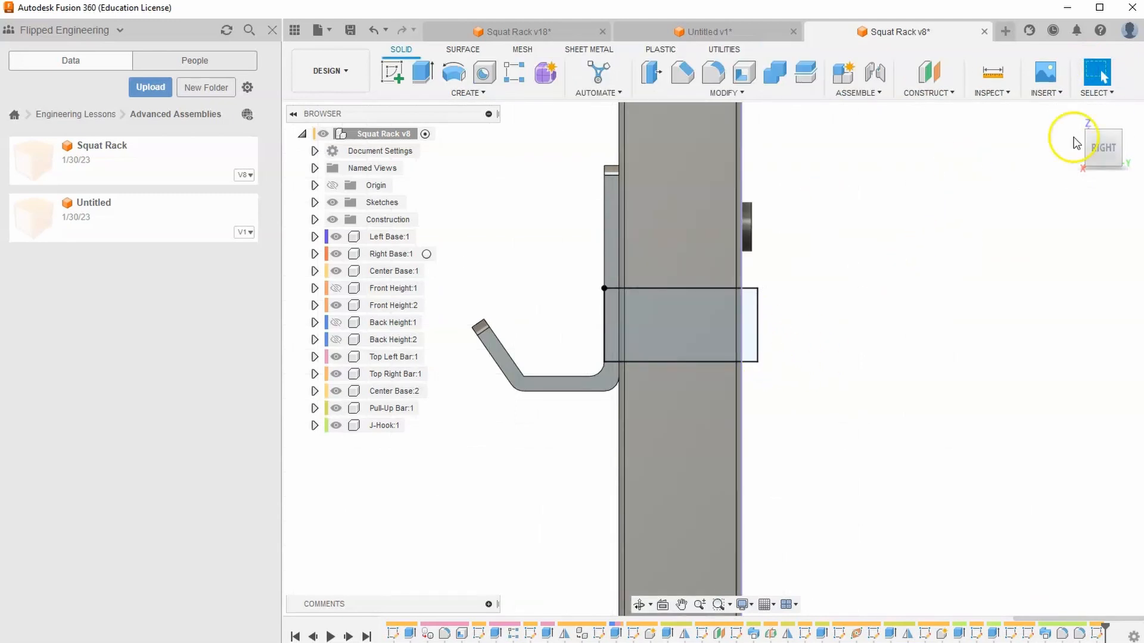
- Extrude all three rectangle profiles 0.3 in outward, joined to the J-hook, with the Front Height:2 post hidden
click(1074, 116)
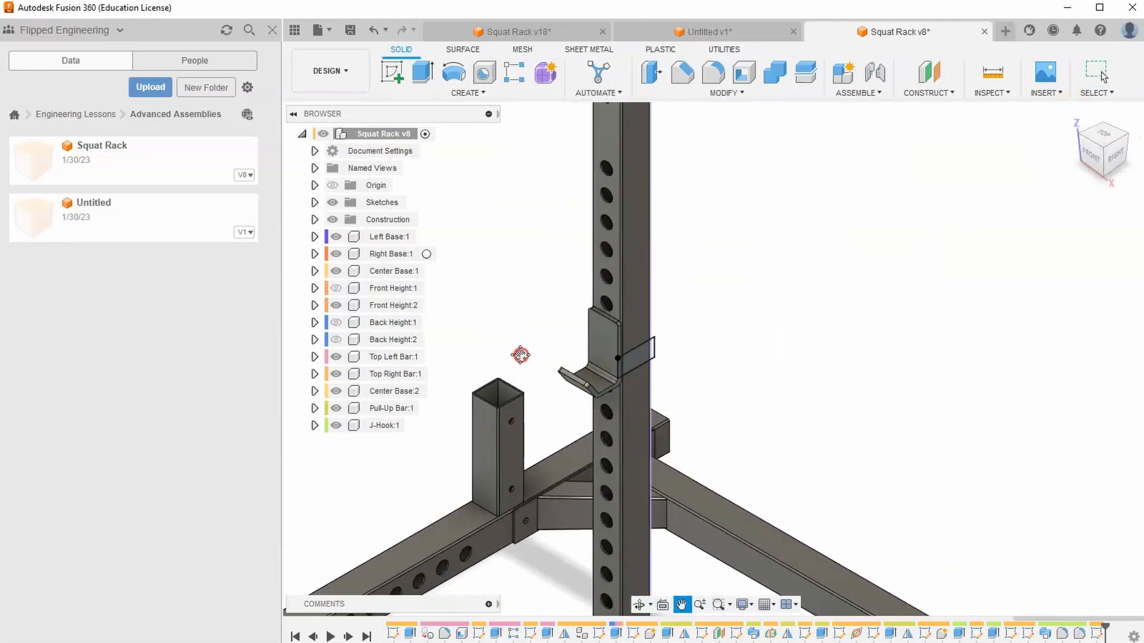
click(420, 72)
scroll(657, 438, up, 5)
scroll(658, 438, up, 3)
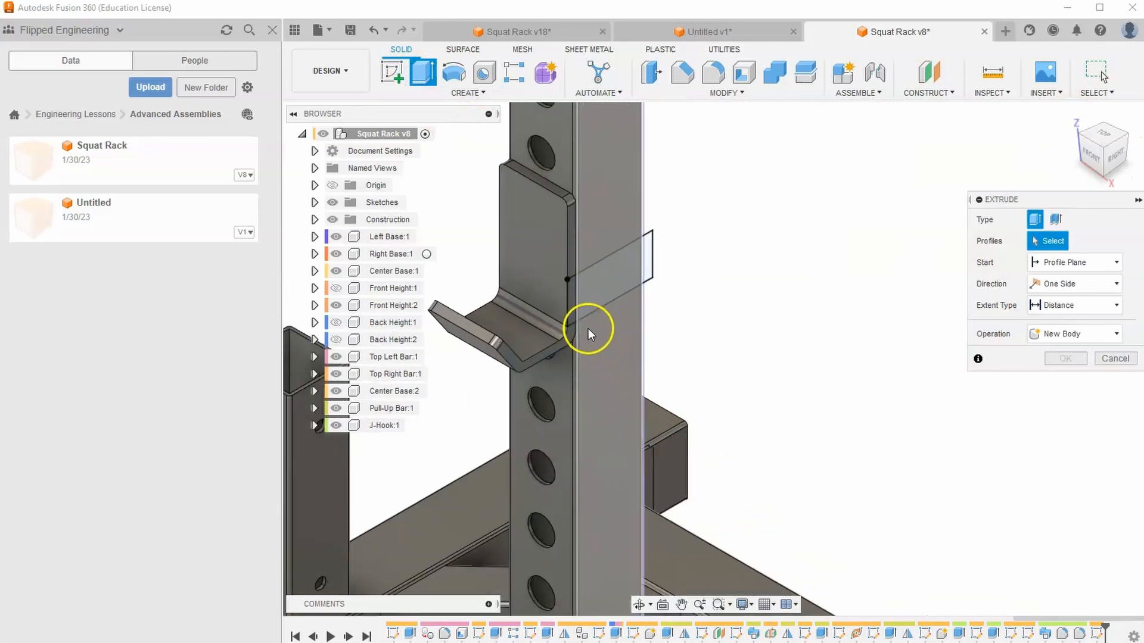
click(572, 289)
click(596, 283)
click(649, 255)
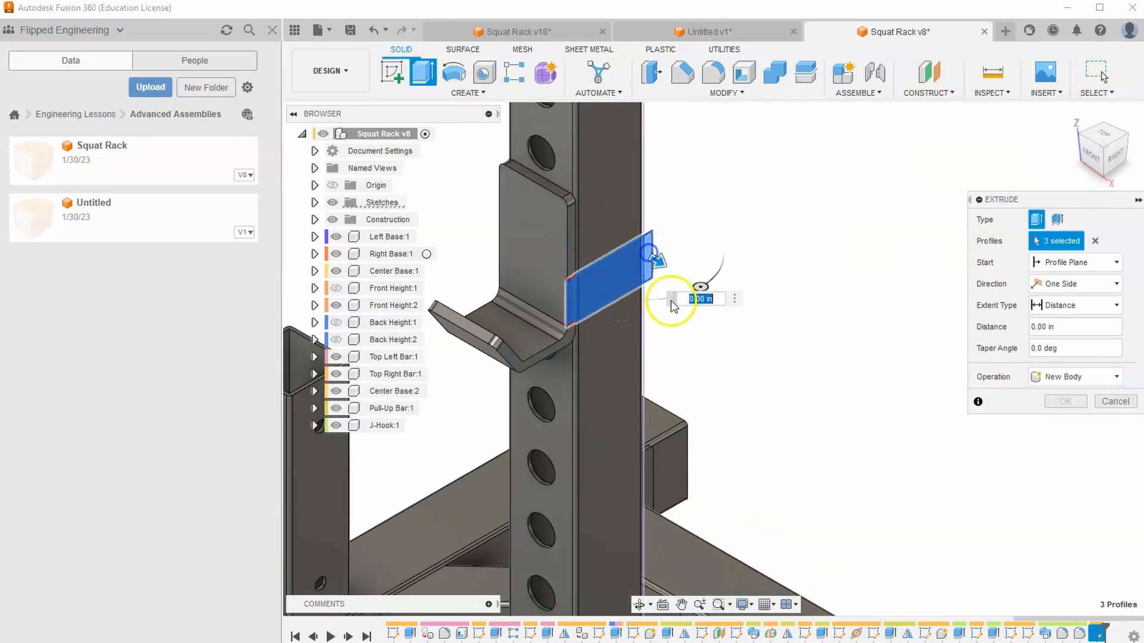
click(336, 305)
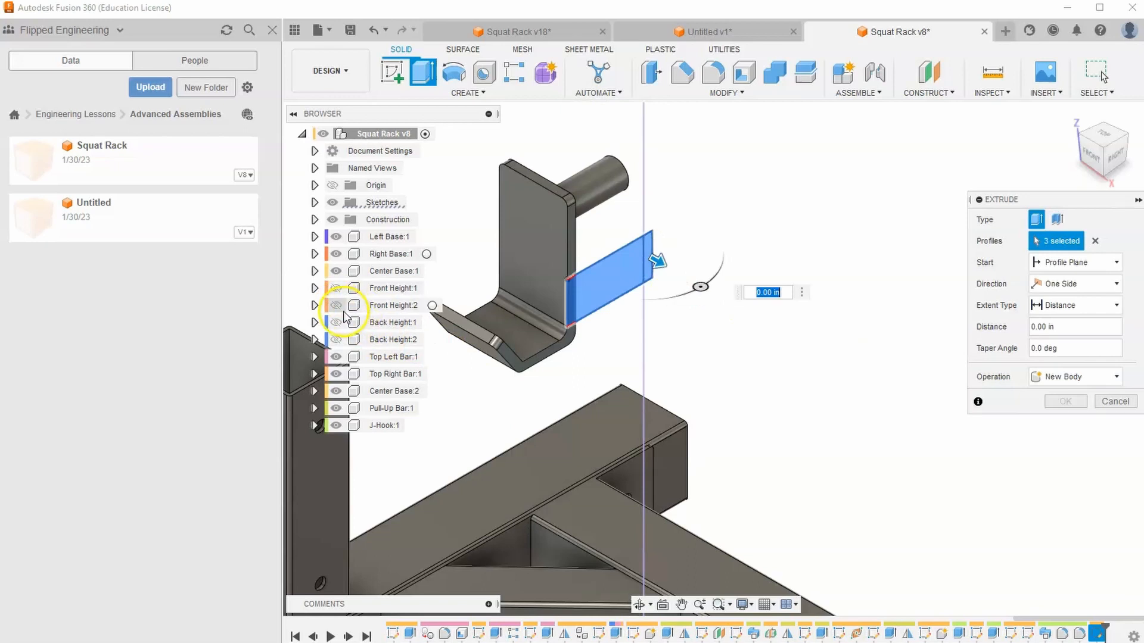
click(336, 305)
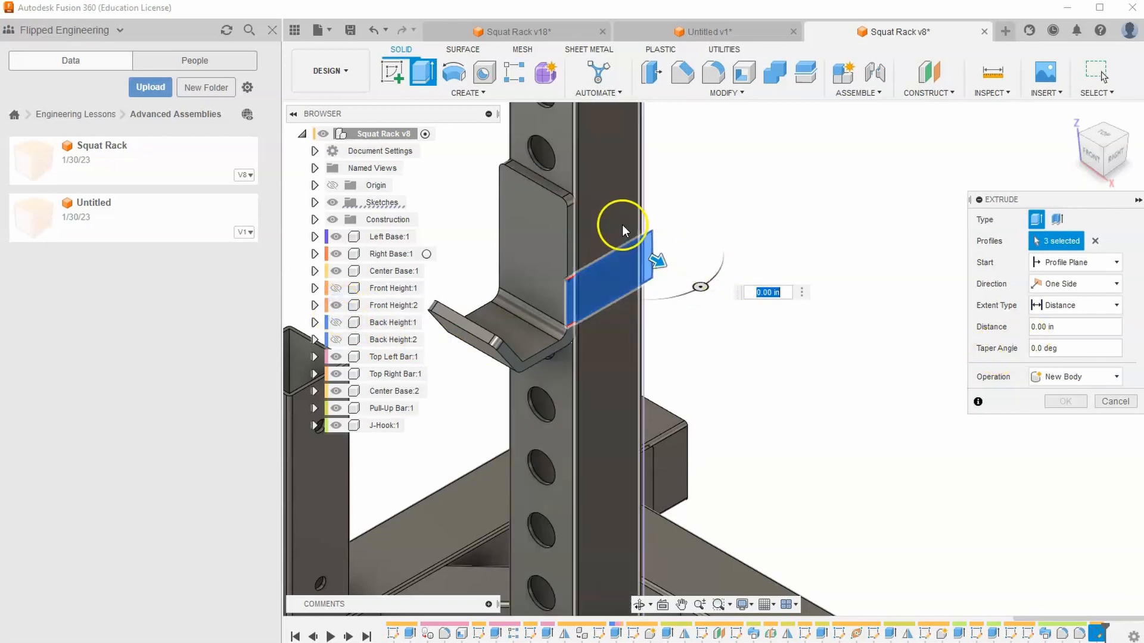
click(336, 305)
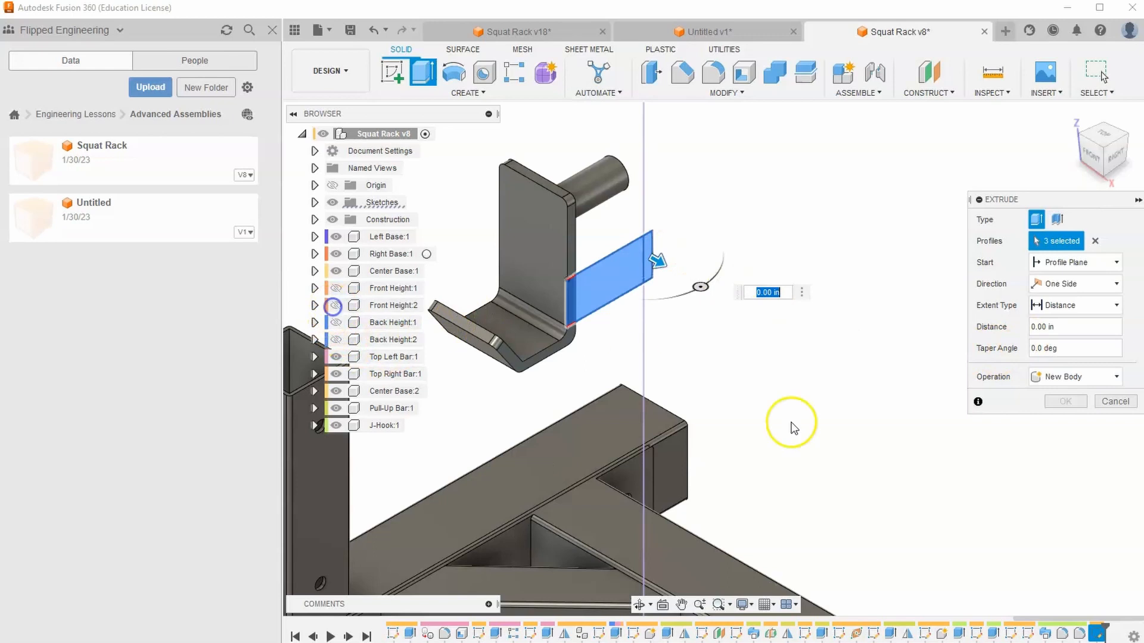
click(1070, 376)
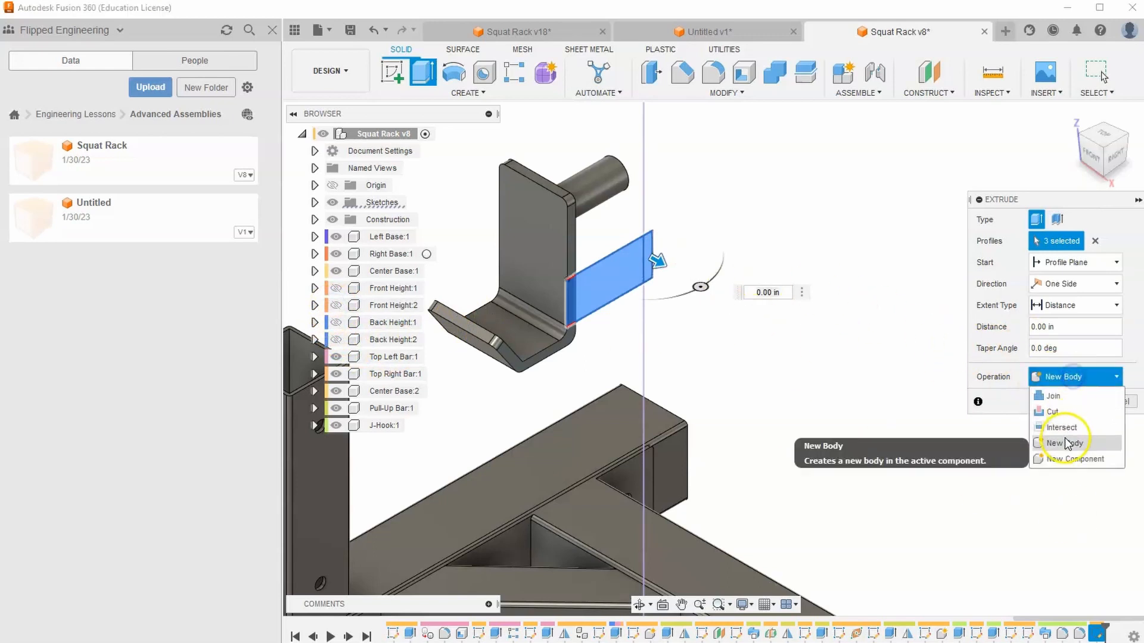
click(1058, 400)
click(1026, 327)
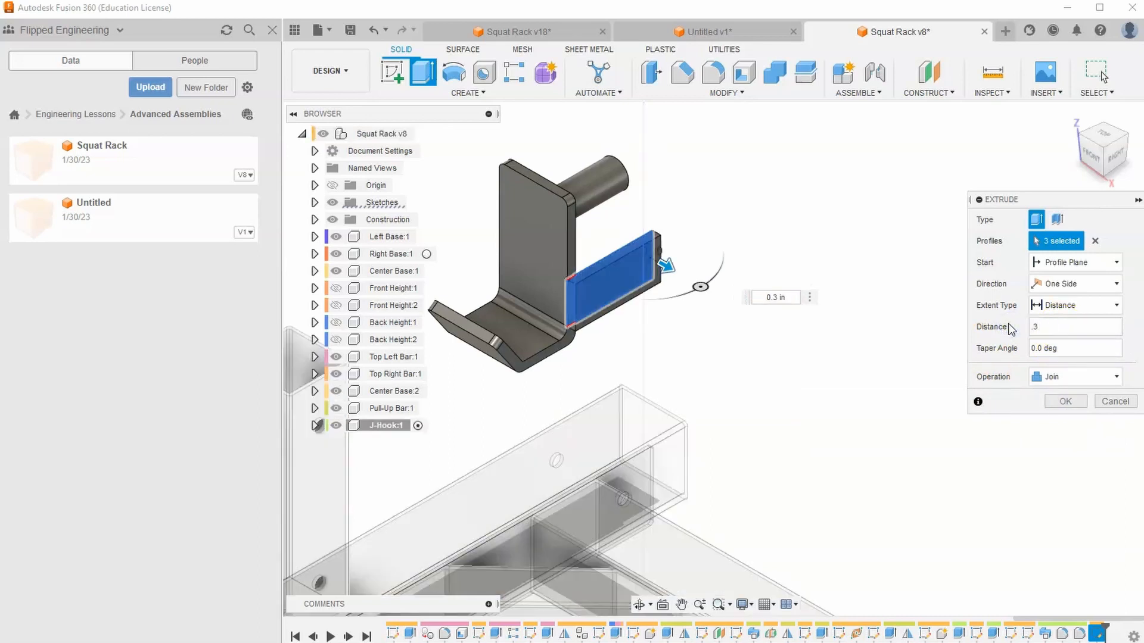
key(Return)
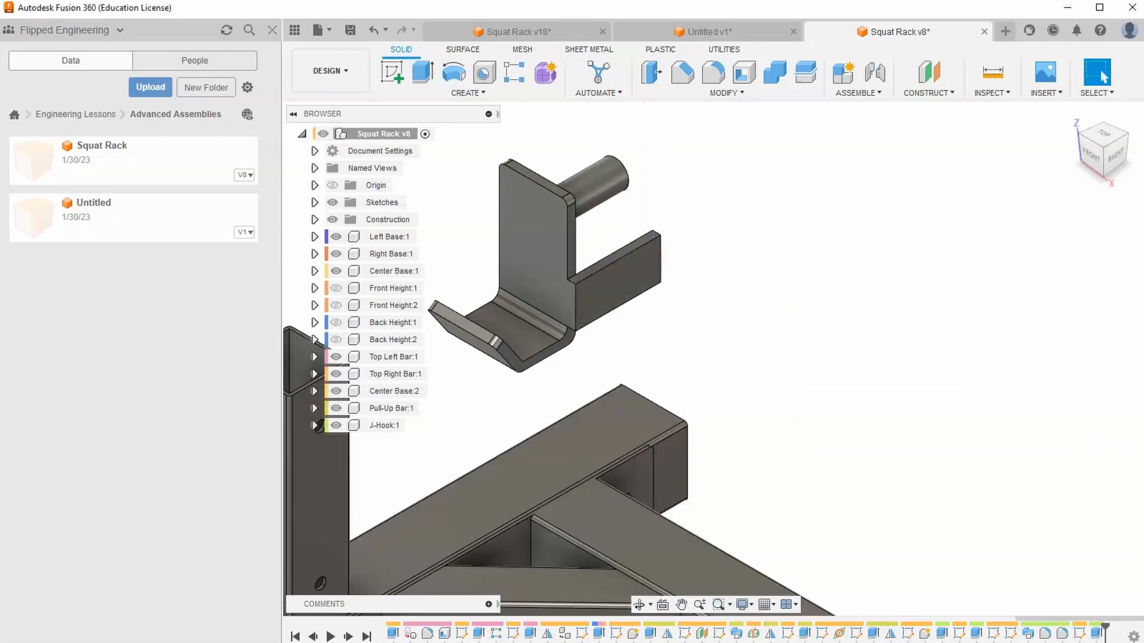
- Recheck the bracket in the reference image and start a sketch on the inner face of the new side arm
key(alt+Tab)
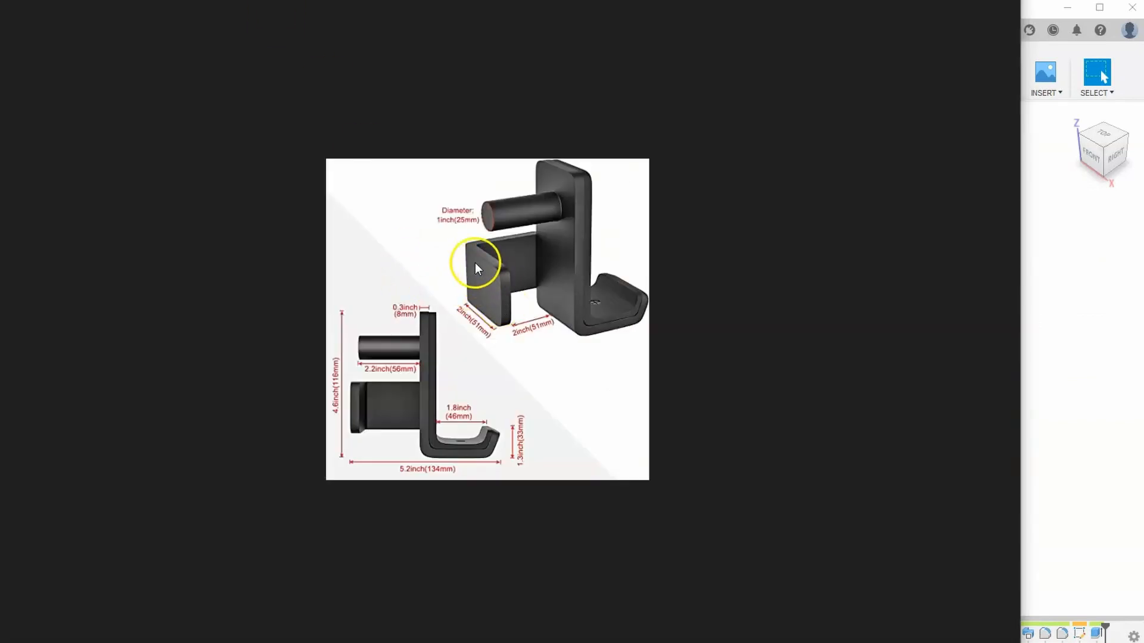
click(1071, 299)
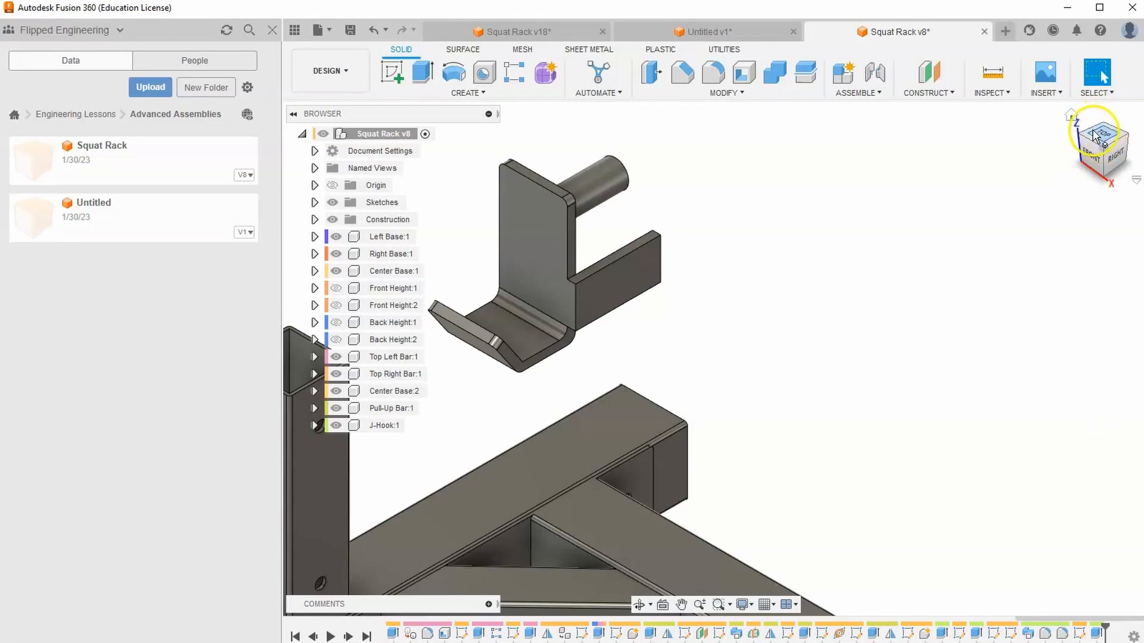
click(1103, 132)
middle_drag(930, 266, 441, 332)
scroll(539, 313, down, 3)
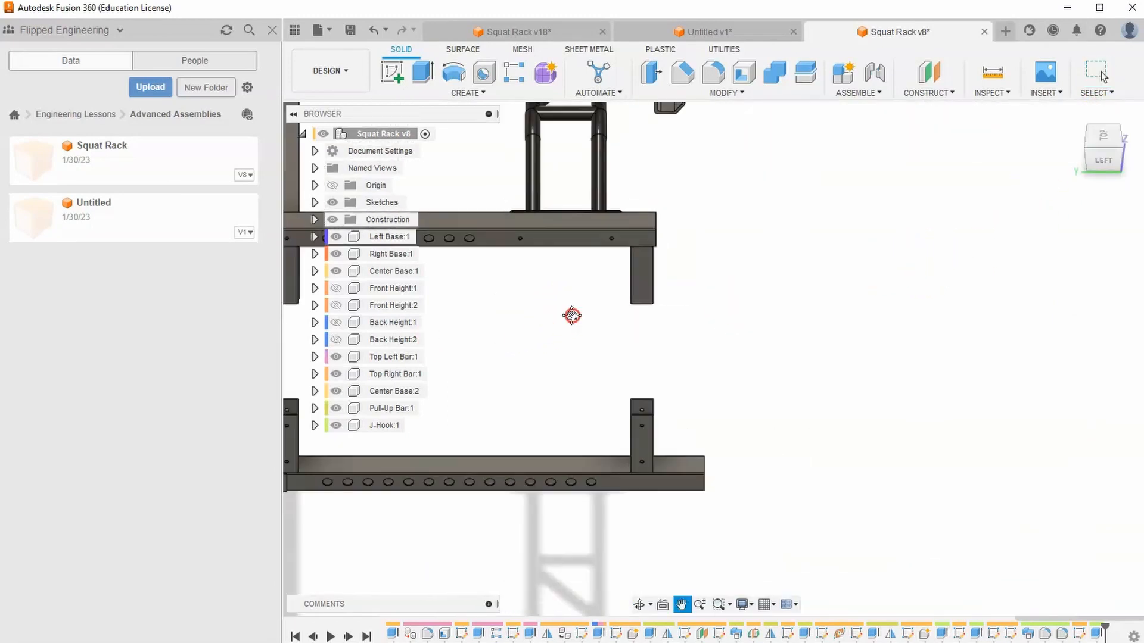
middle_drag(572, 318, 583, 352)
middle_drag(685, 237, 671, 296)
scroll(666, 199, up, 5)
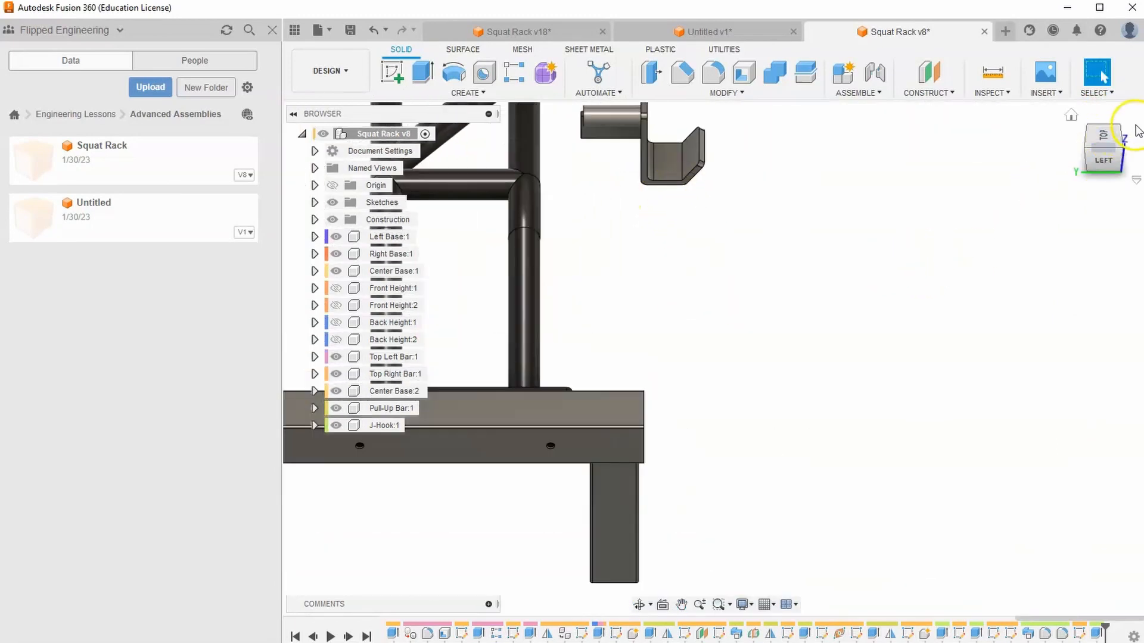
click(1103, 154)
click(636, 319)
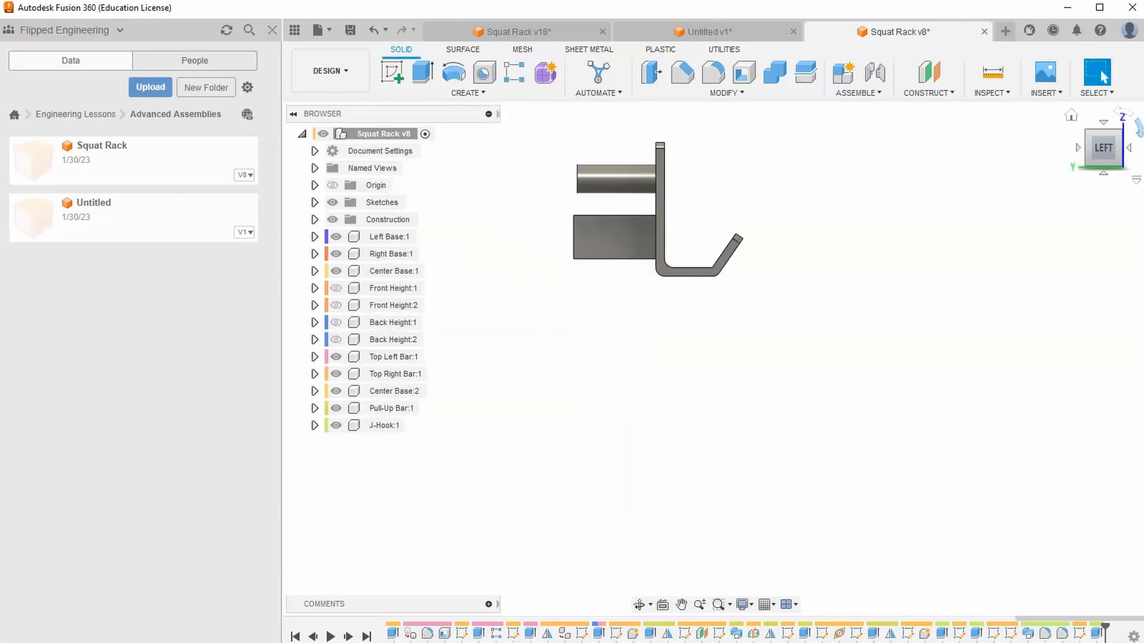
click(393, 75)
click(1123, 132)
scroll(750, 255, down, 3)
scroll(740, 249, up, 1)
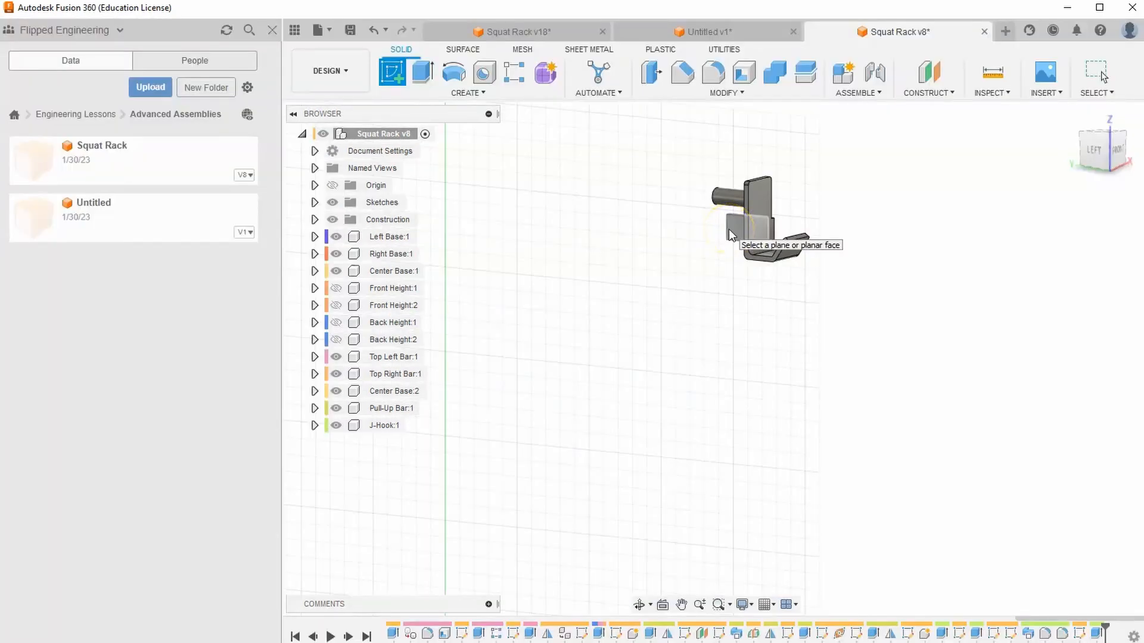
click(728, 229)
- Sketch a narrow full-height rectangle at the side arm's free end, starting from its lower outer corner
middle_drag(798, 156, 715, 391)
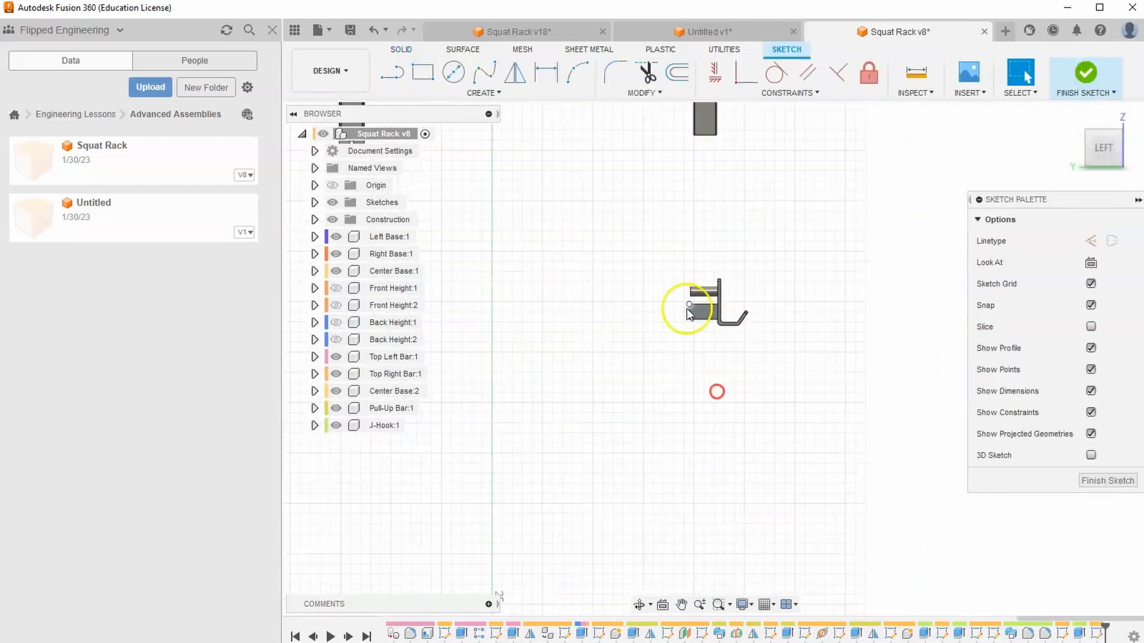
scroll(688, 307, up, 3)
click(423, 72)
scroll(726, 386, up, 2)
scroll(715, 375, up, 2)
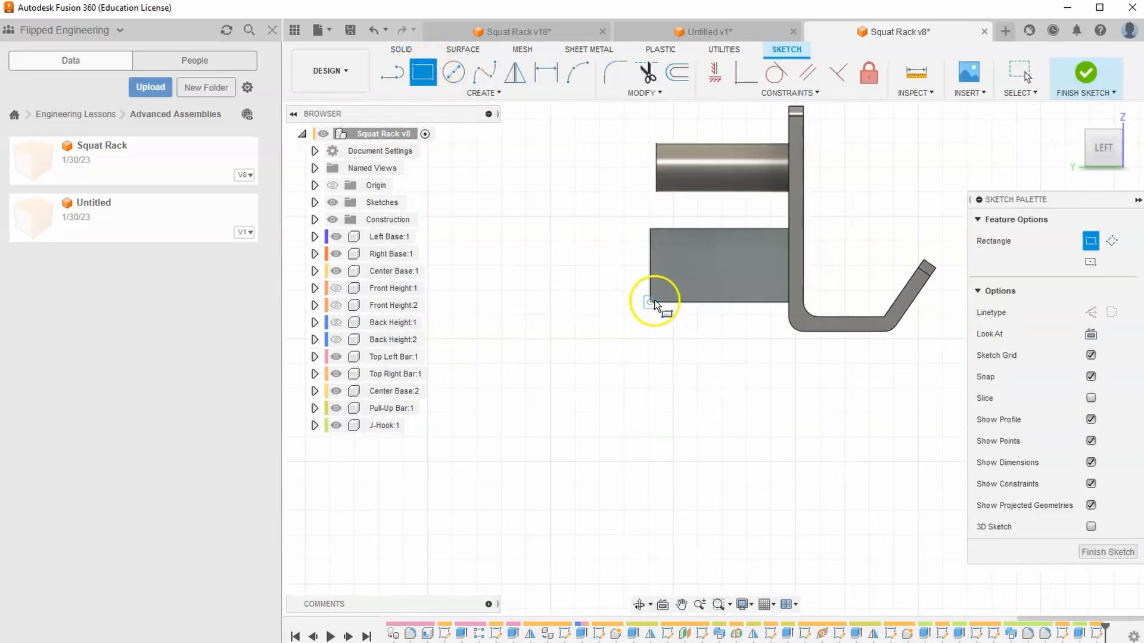
click(650, 302)
click(686, 230)
right_click(723, 422)
click(767, 421)
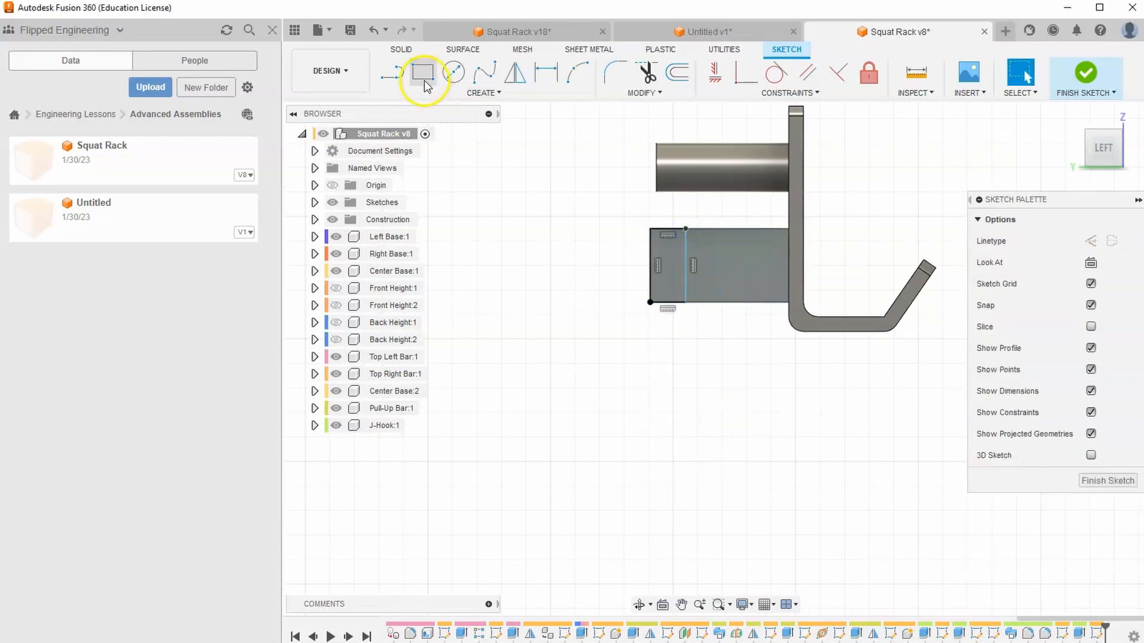
- Dimension the narrow rectangle's width as 0.3 in and finish the sketch
click(546, 72)
click(684, 268)
click(679, 338)
text(.3)
key(Return)
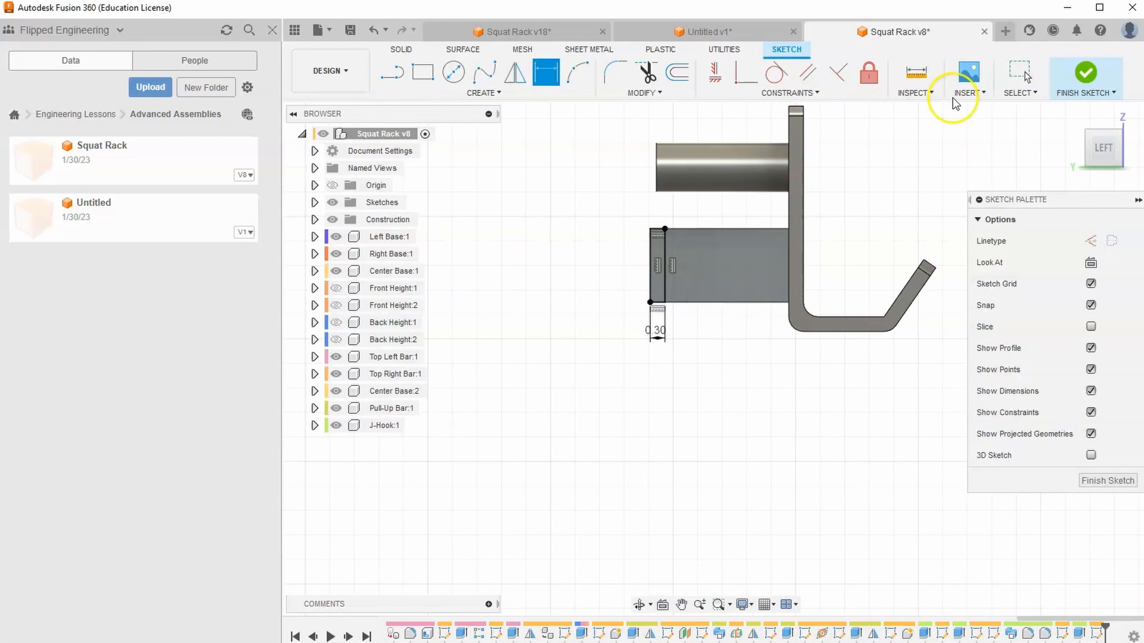
click(1086, 74)
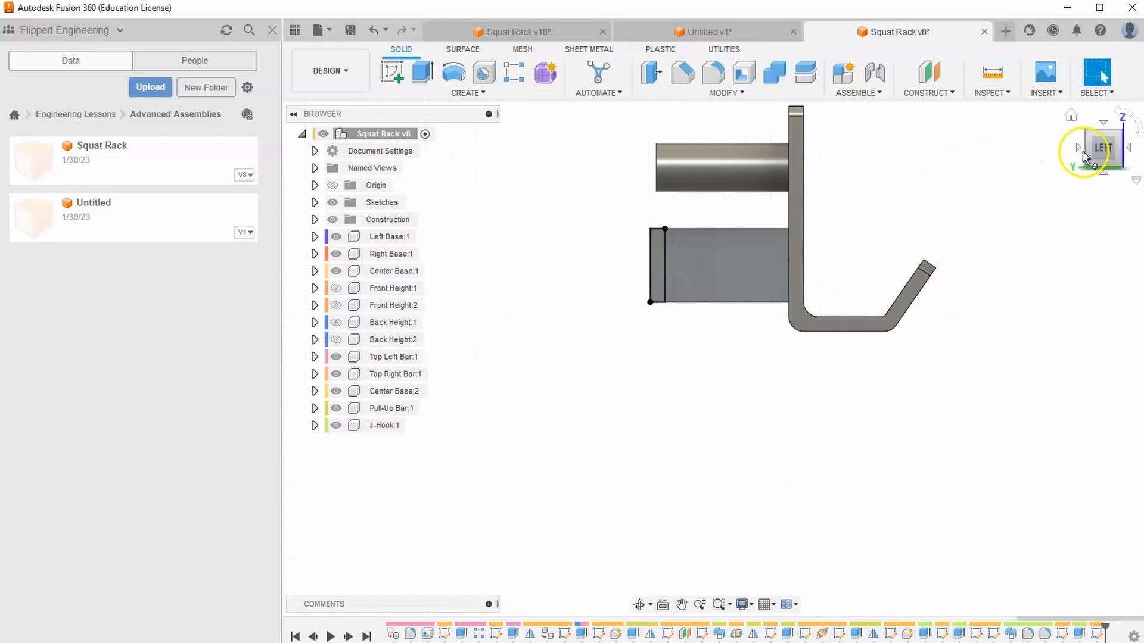
- Extrude the narrow rectangle at the side arm's free end up to the J-hook's opposite side face, joined to the J-hook
click(1092, 143)
click(423, 72)
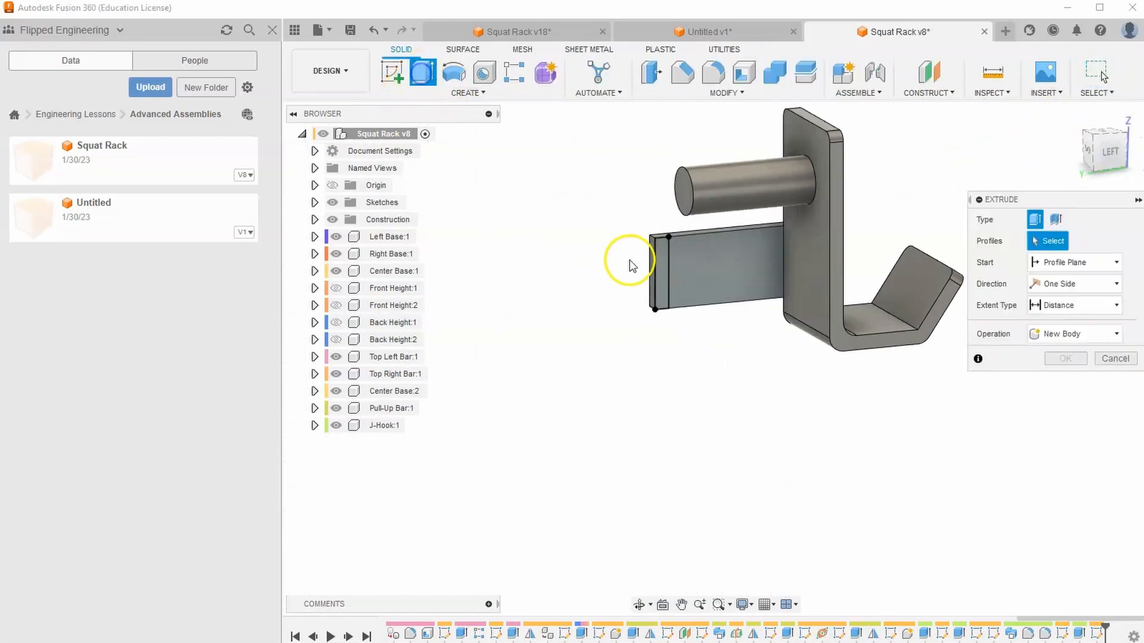
click(663, 269)
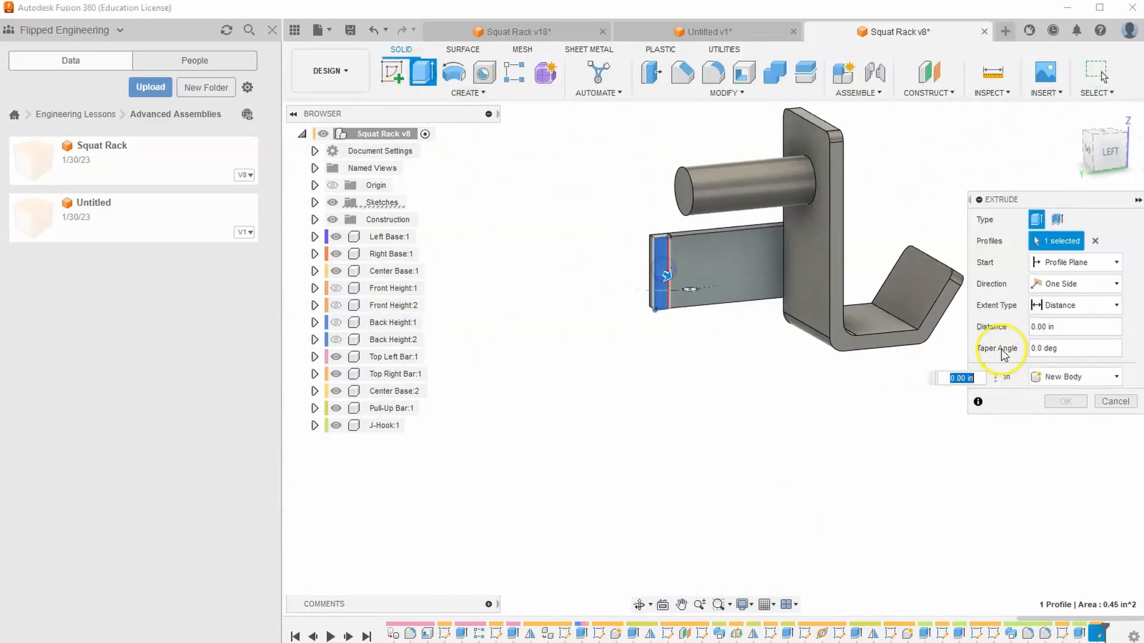
click(1059, 314)
click(1060, 340)
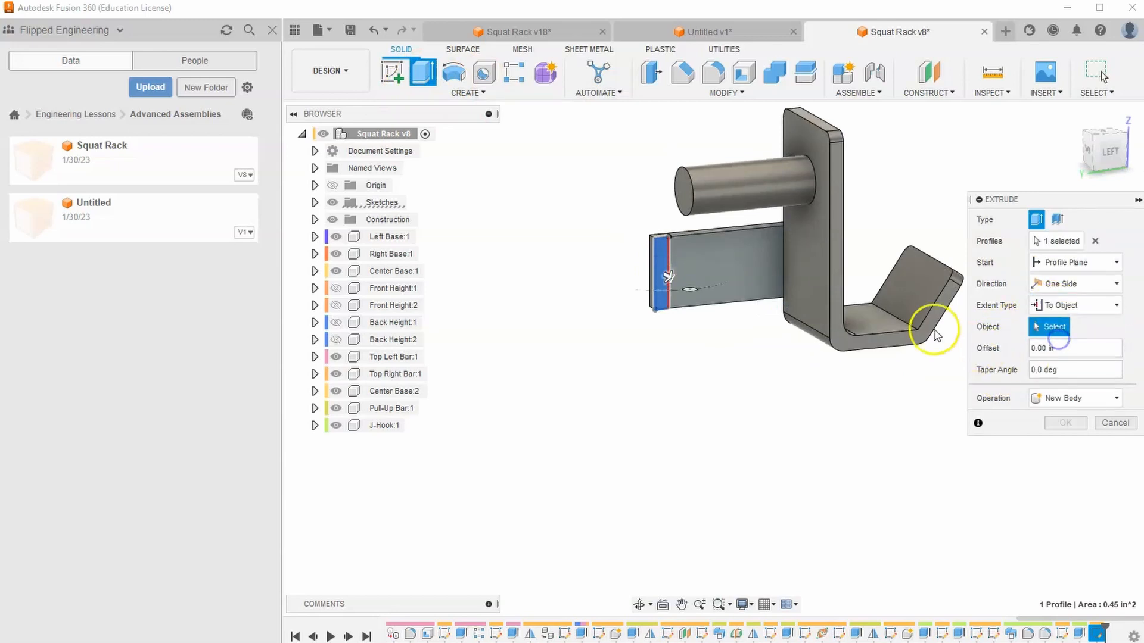
click(839, 285)
click(1098, 136)
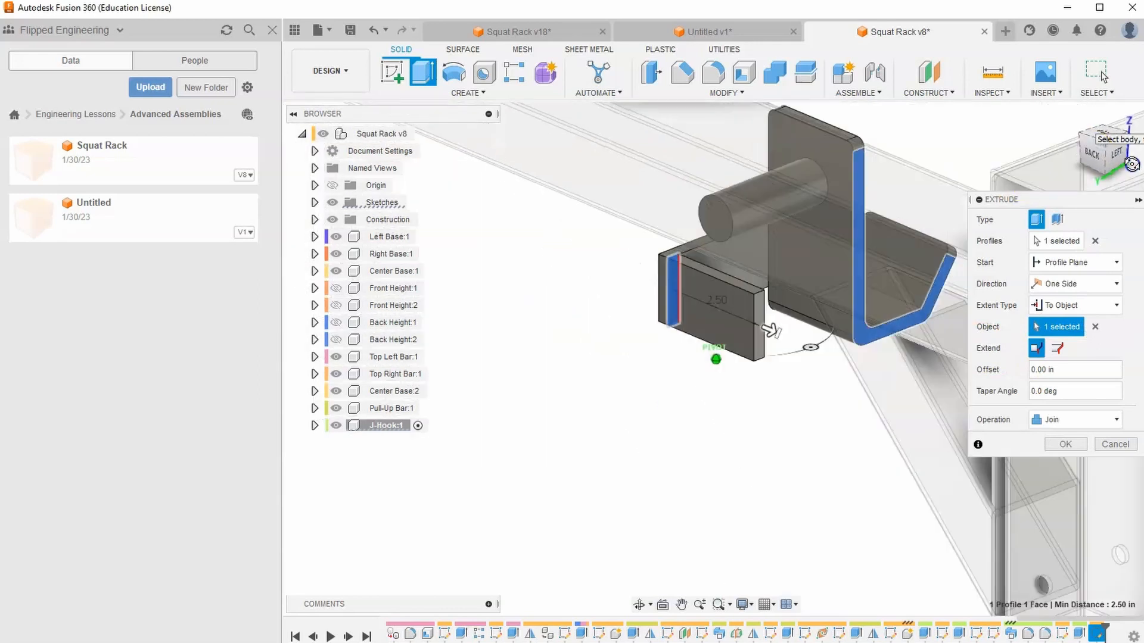
drag(1085, 129, 1093, 155)
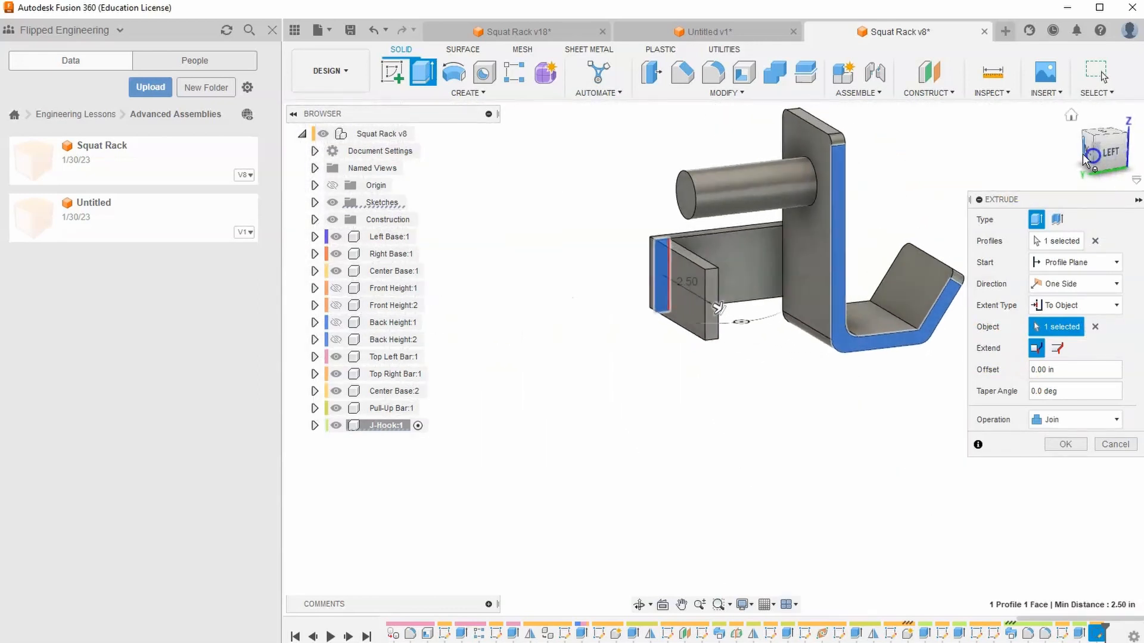
click(1066, 446)
- Show the Front Height:2 post again and inspect the clearance between it and the bracket's end lip
click(337, 305)
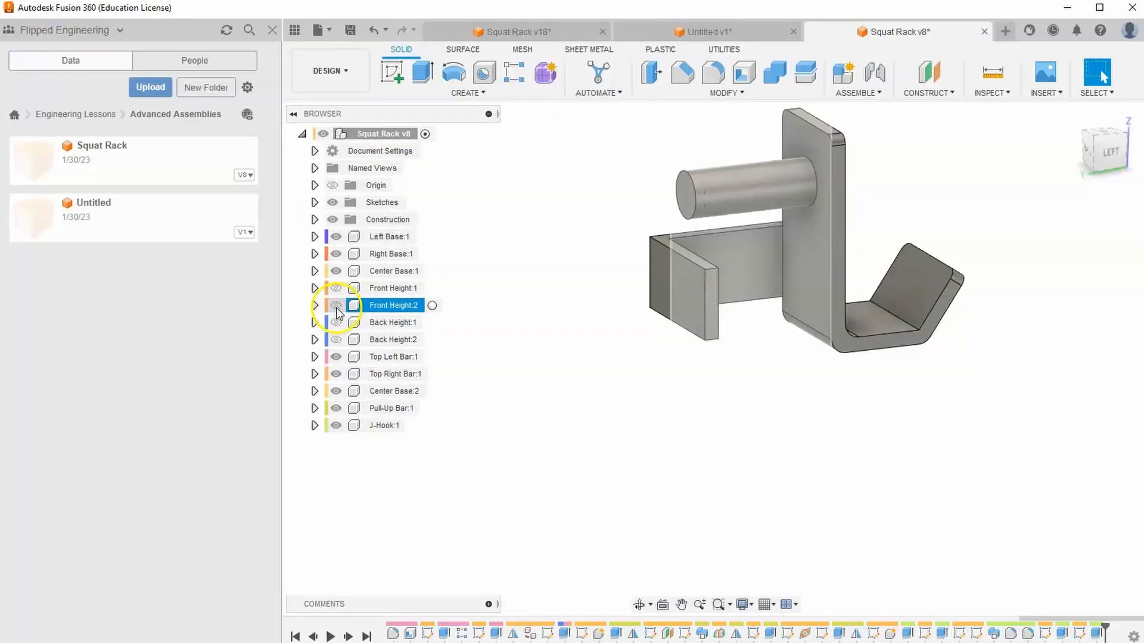
click(337, 305)
scroll(823, 274, down, 1)
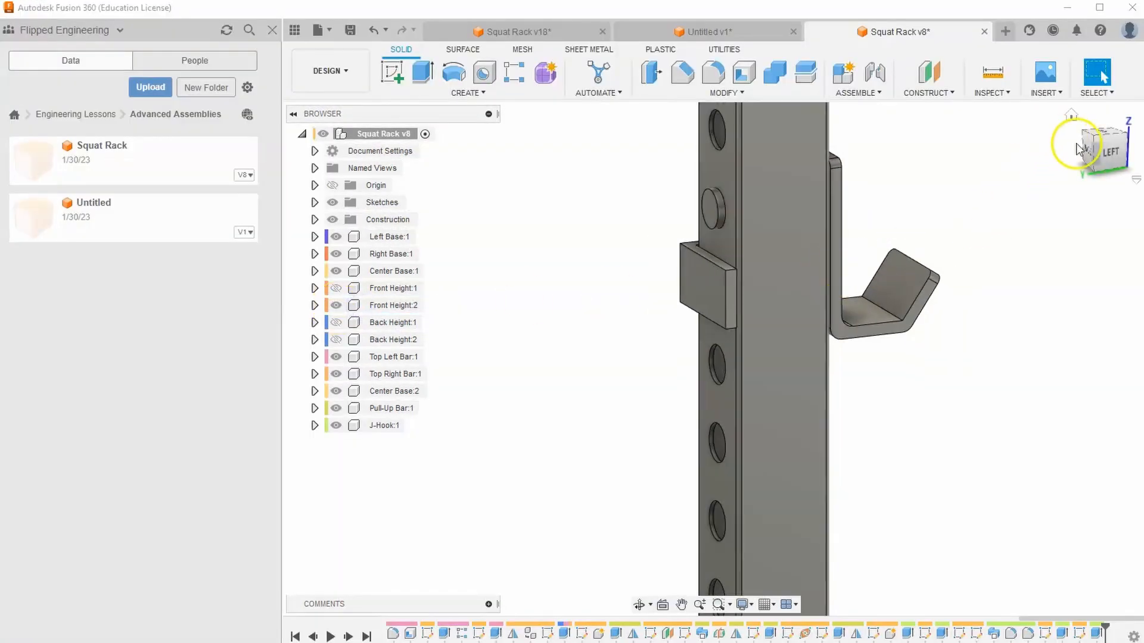
drag(1112, 143, 1074, 171)
scroll(769, 292, up, 5)
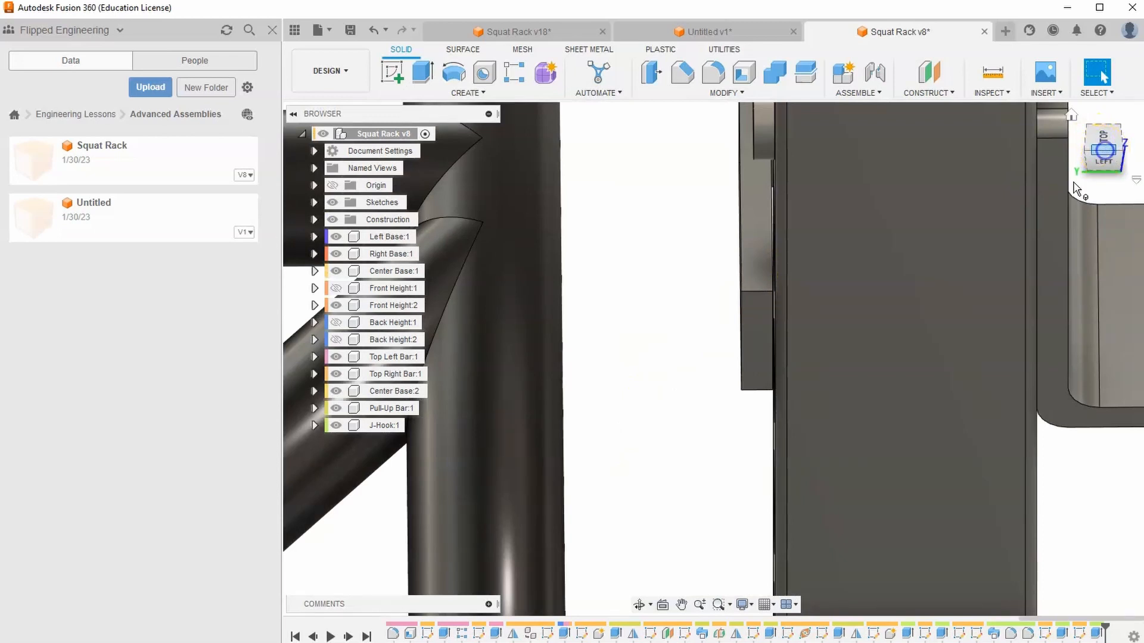
scroll(774, 251, up, 6)
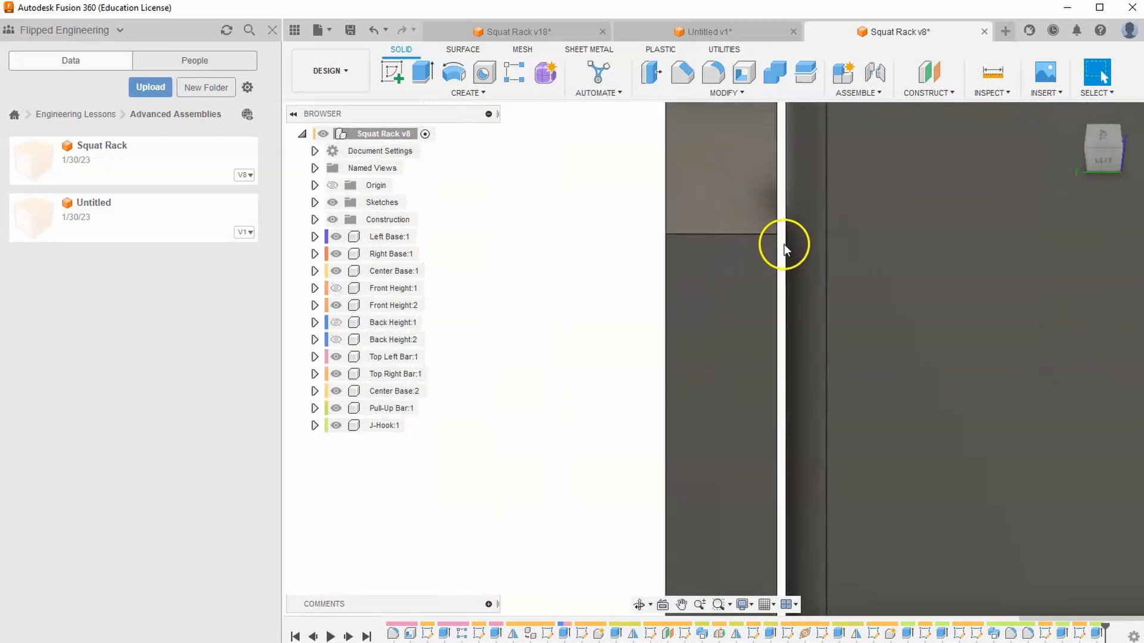
scroll(782, 245, up, 2)
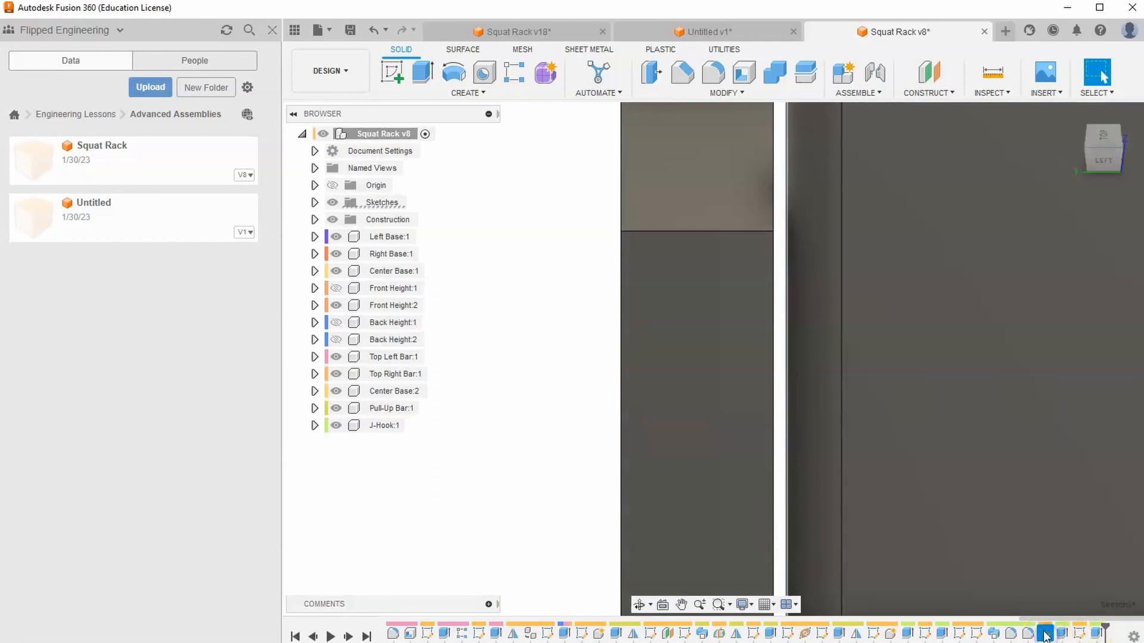
scroll(1036, 553, down, 2)
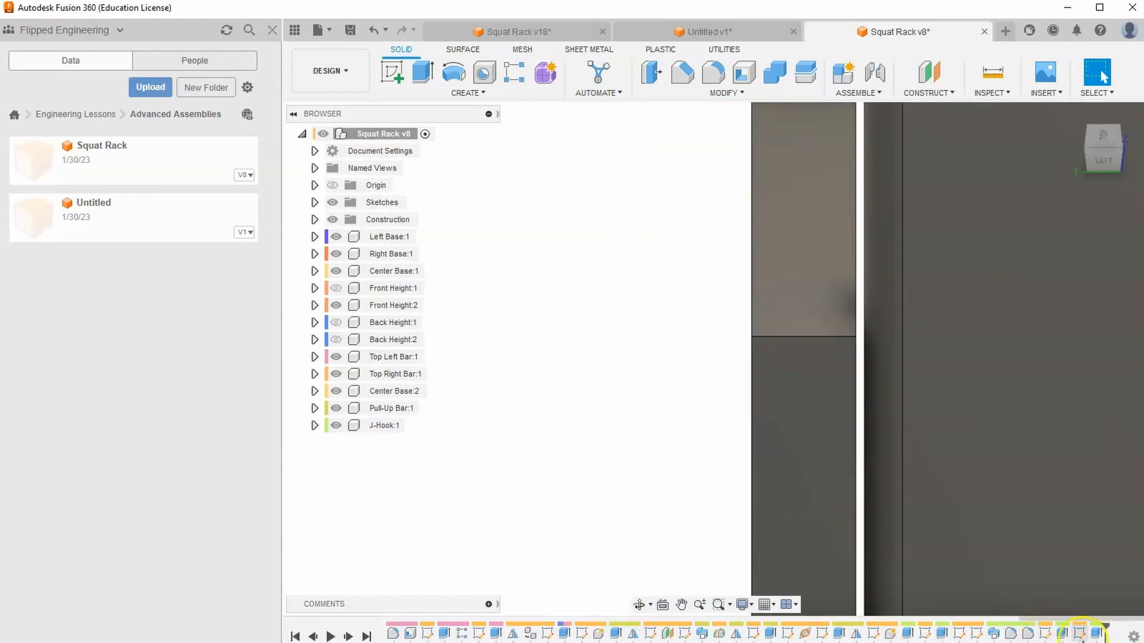
- Reopen the bracket's side-arm sketch, check its dimensions and finish the sketch
double_click(1047, 634)
scroll(772, 317, down, 4)
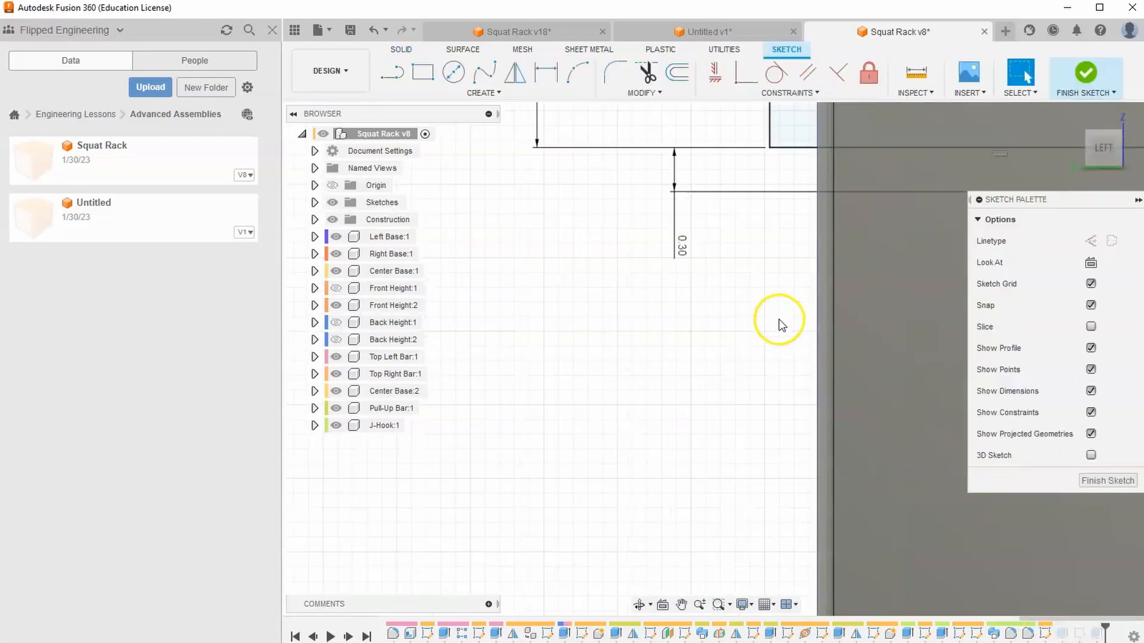
middle_drag(775, 315, 739, 538)
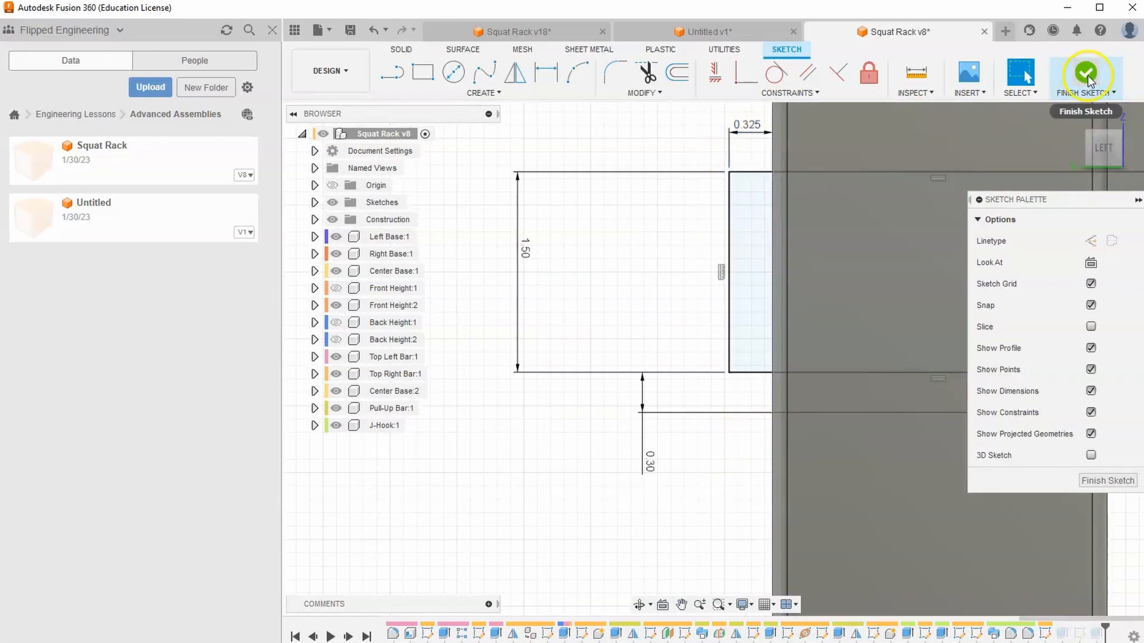
click(1085, 76)
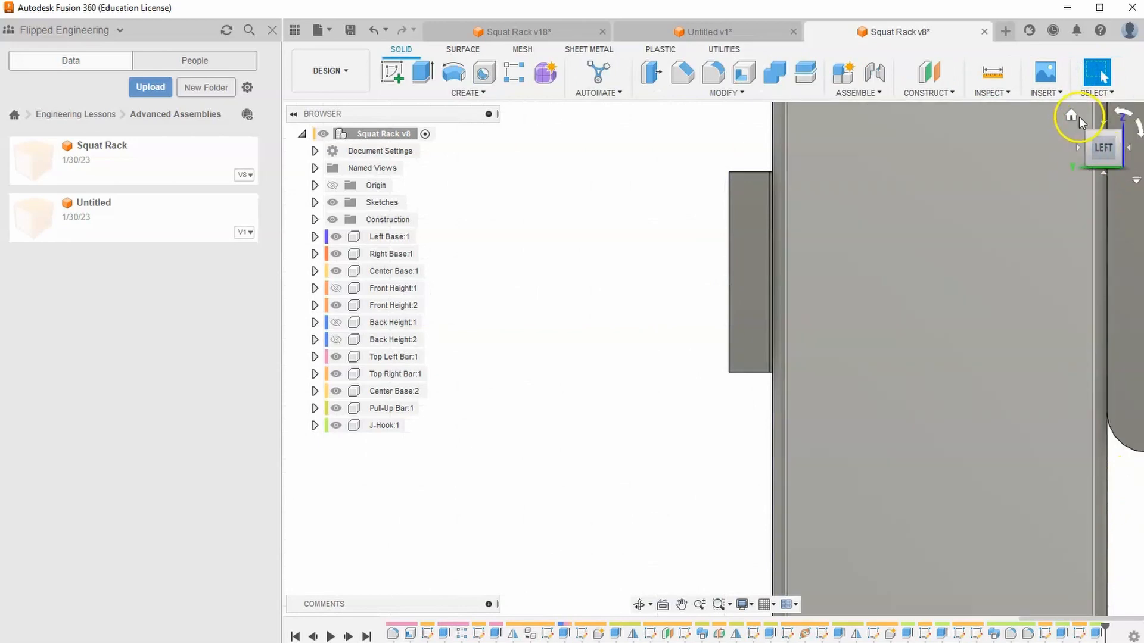
- Recheck the bracket in the reference image and fillet the side arm's two outer vertical edges with a 0.3 in radius
click(1073, 115)
scroll(743, 391, up, 3)
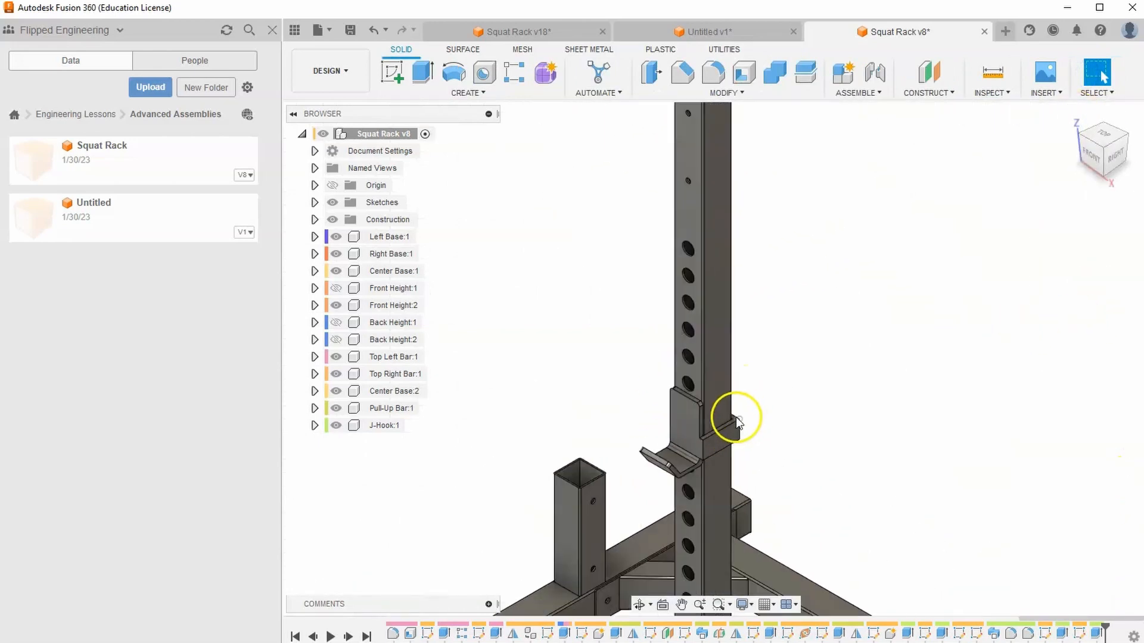
key(alt+Tab)
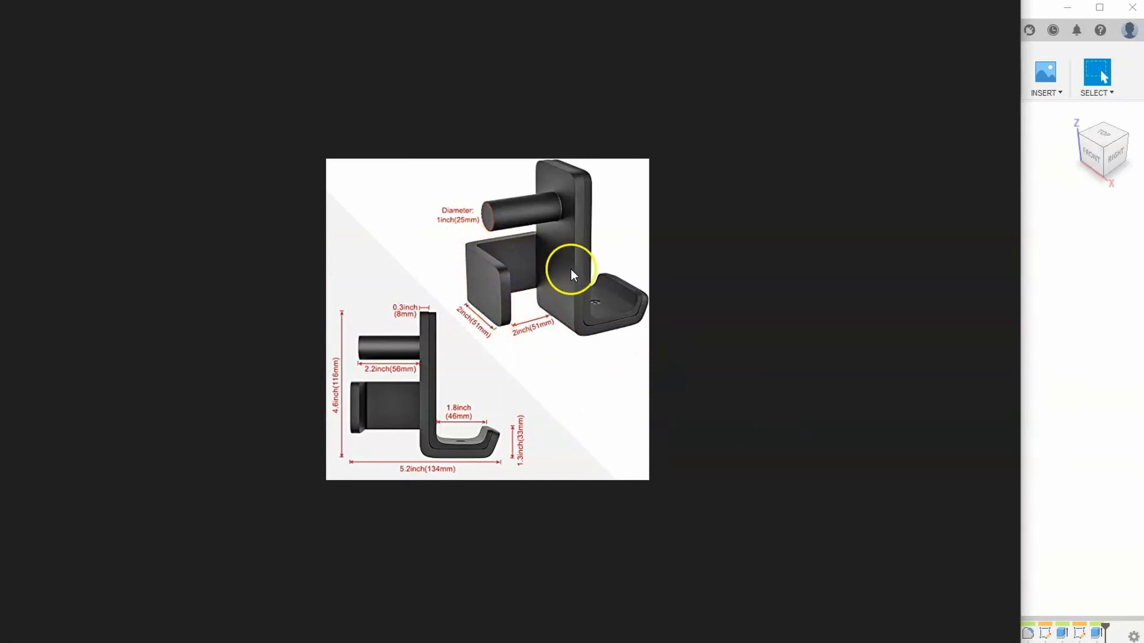
click(1073, 289)
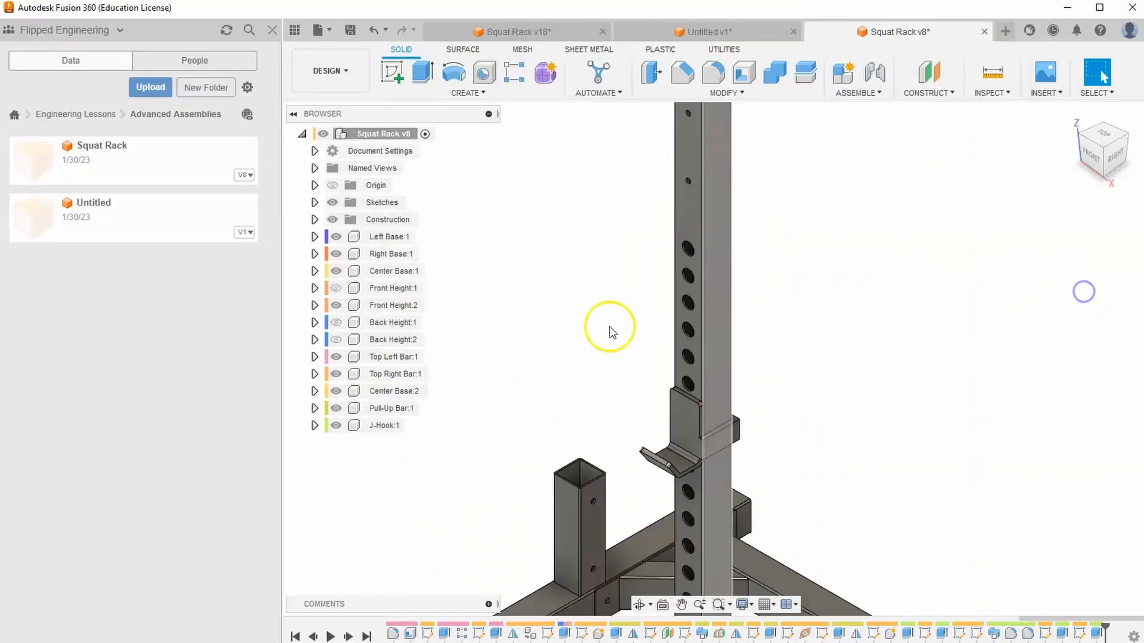
drag(634, 289, 603, 290)
click(713, 72)
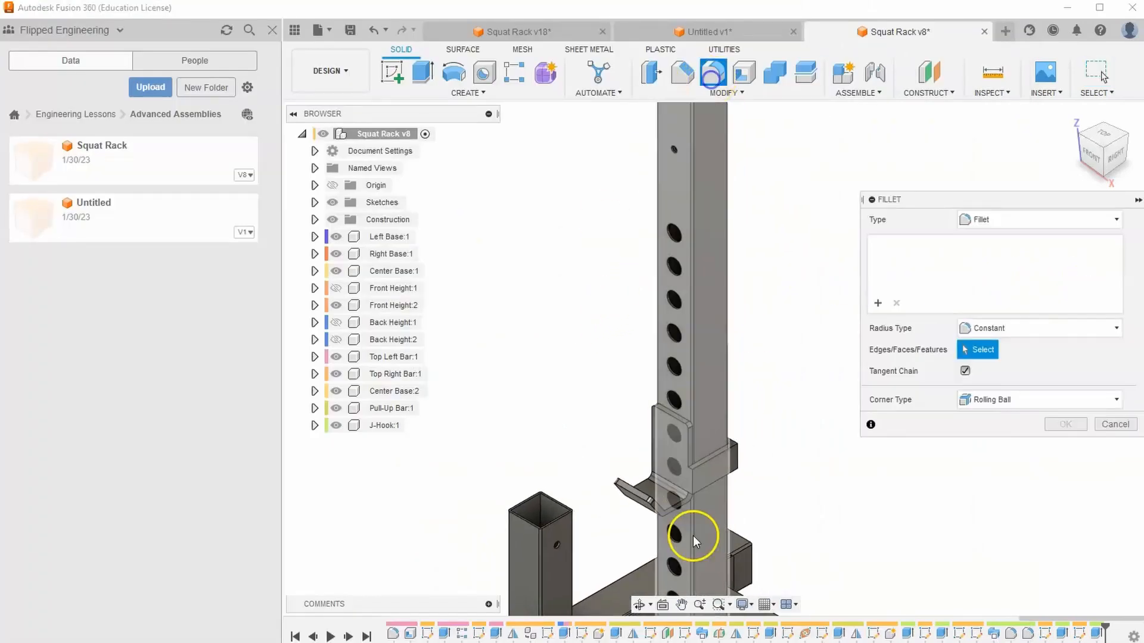
scroll(694, 512, up, 3)
scroll(695, 494, up, 1)
click(690, 444)
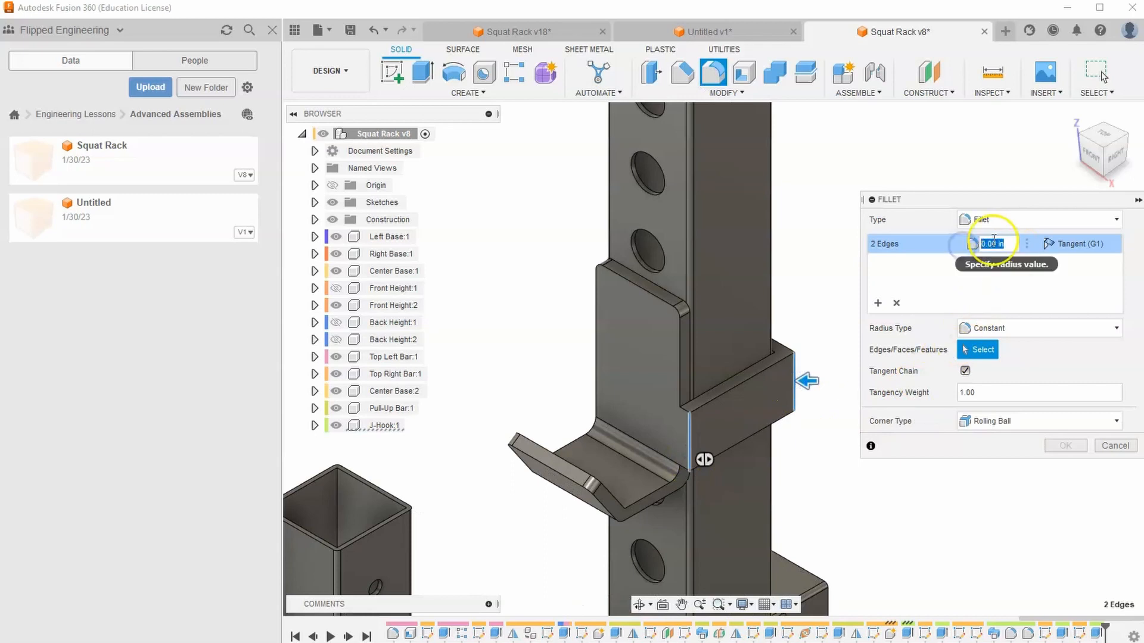
text(.3)
key(Return)
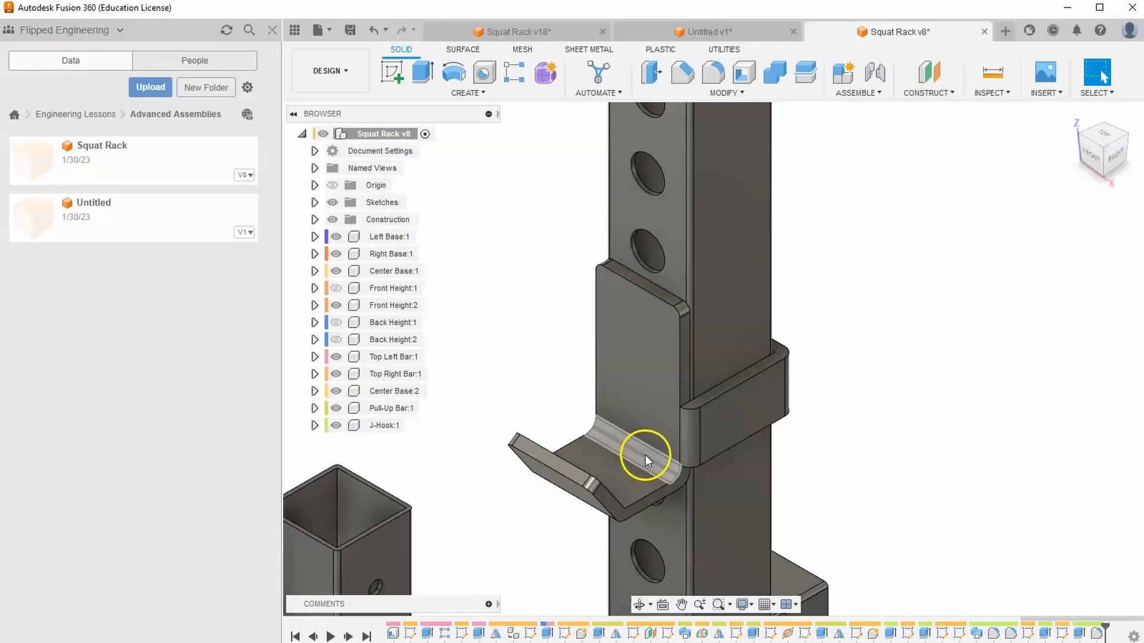
- Fillet the two corners at the free end of the bracket's rear lip with a 0.2 in radius
click(1095, 135)
scroll(796, 305, down, 5)
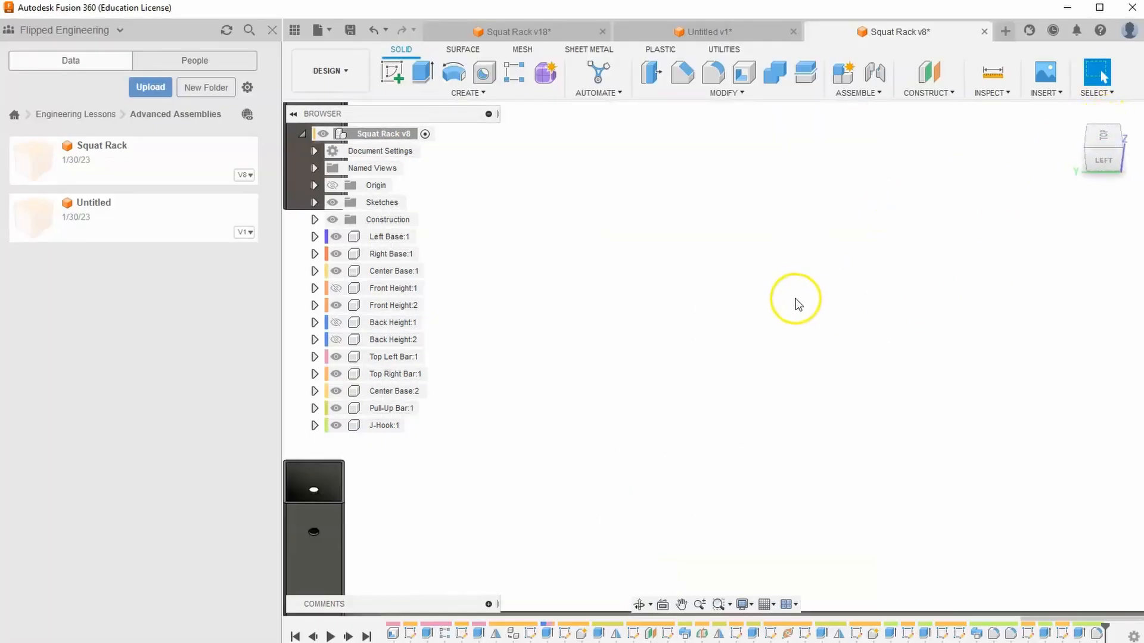
middle_drag(789, 307, 717, 378)
scroll(757, 312, down, 3)
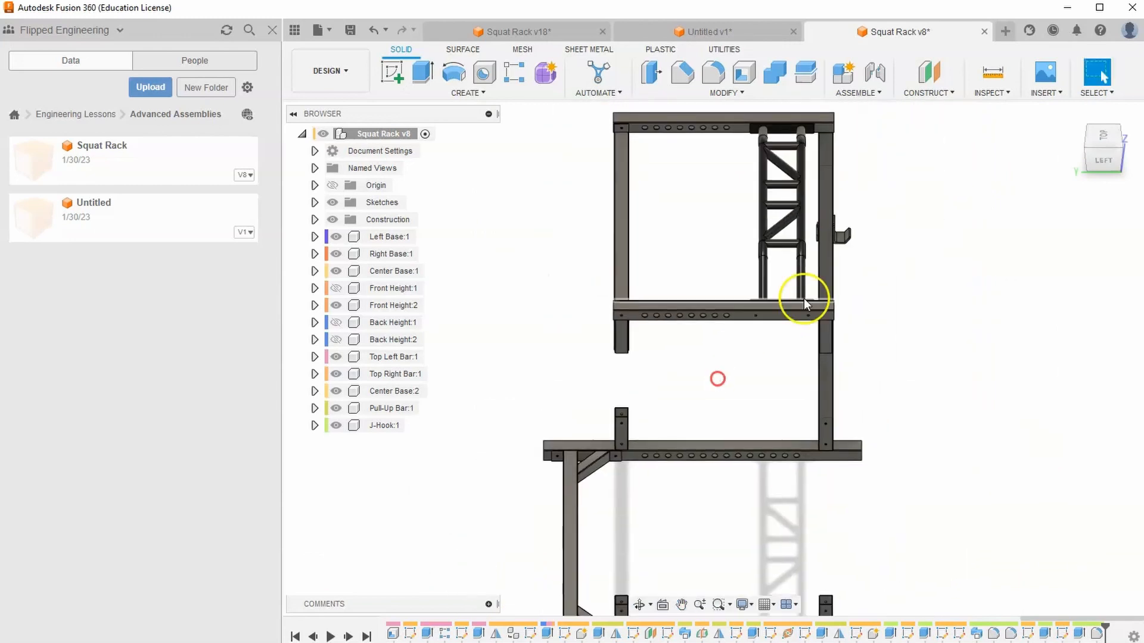
drag(1101, 159, 1105, 136)
scroll(788, 258, up, 5)
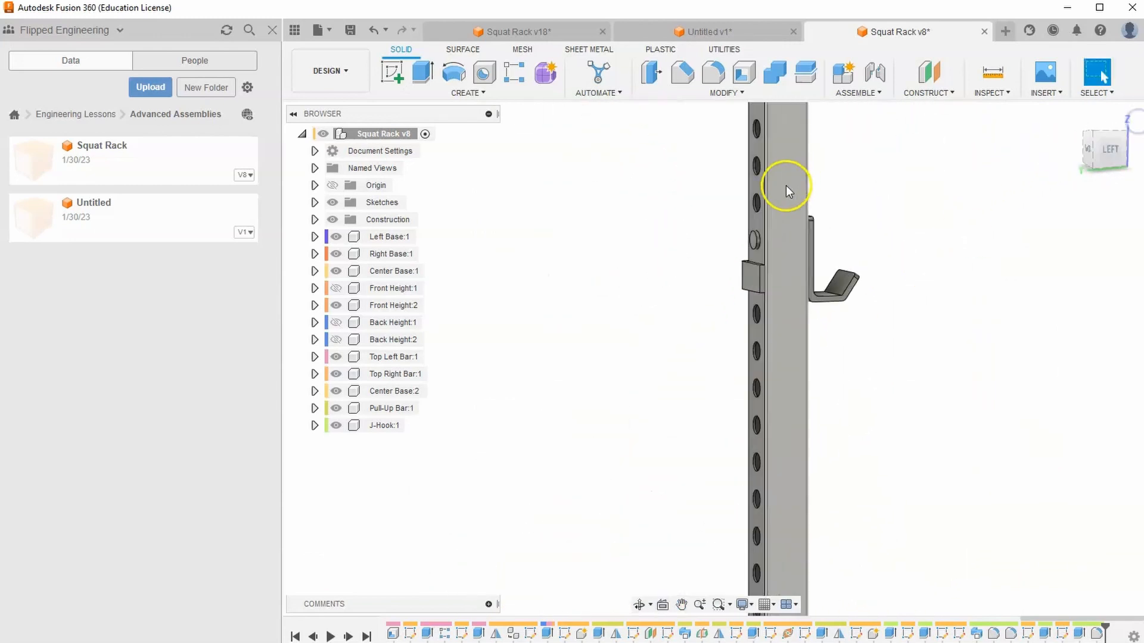
middle_drag(718, 231, 627, 276)
scroll(626, 275, up, 4)
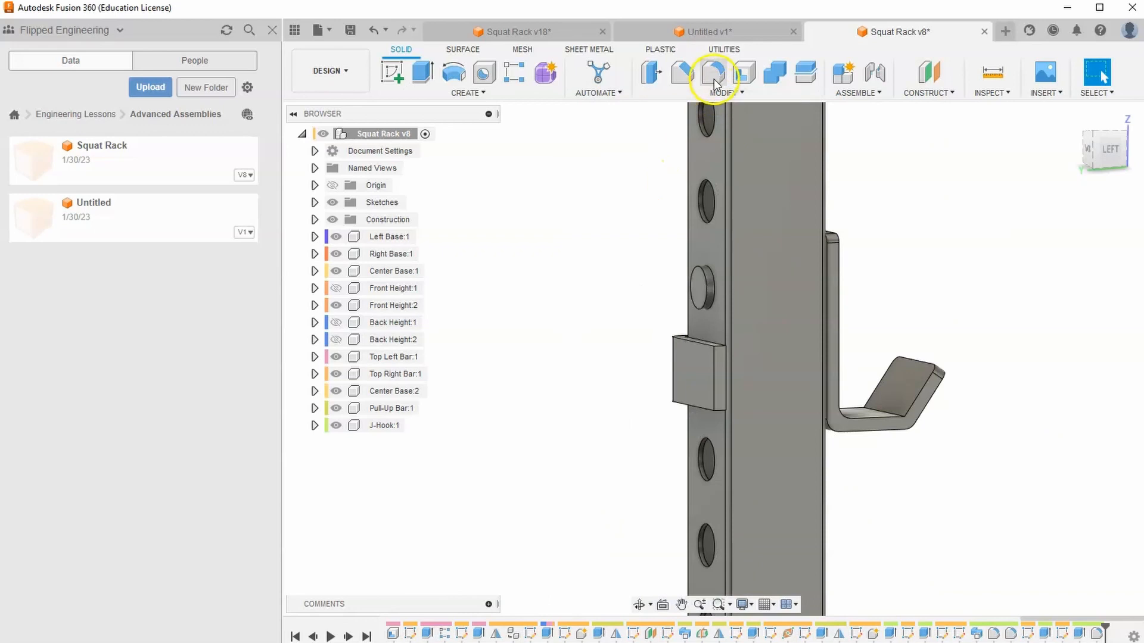
click(714, 79)
scroll(698, 389, up, 3)
click(728, 331)
click(728, 415)
text(.2)
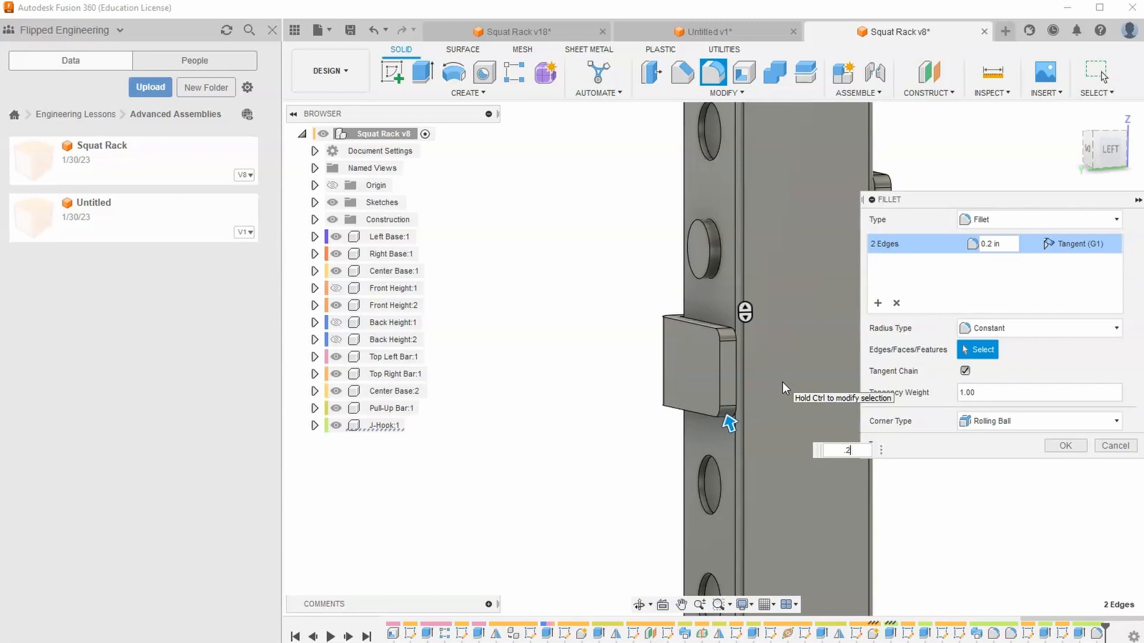
key(Return)
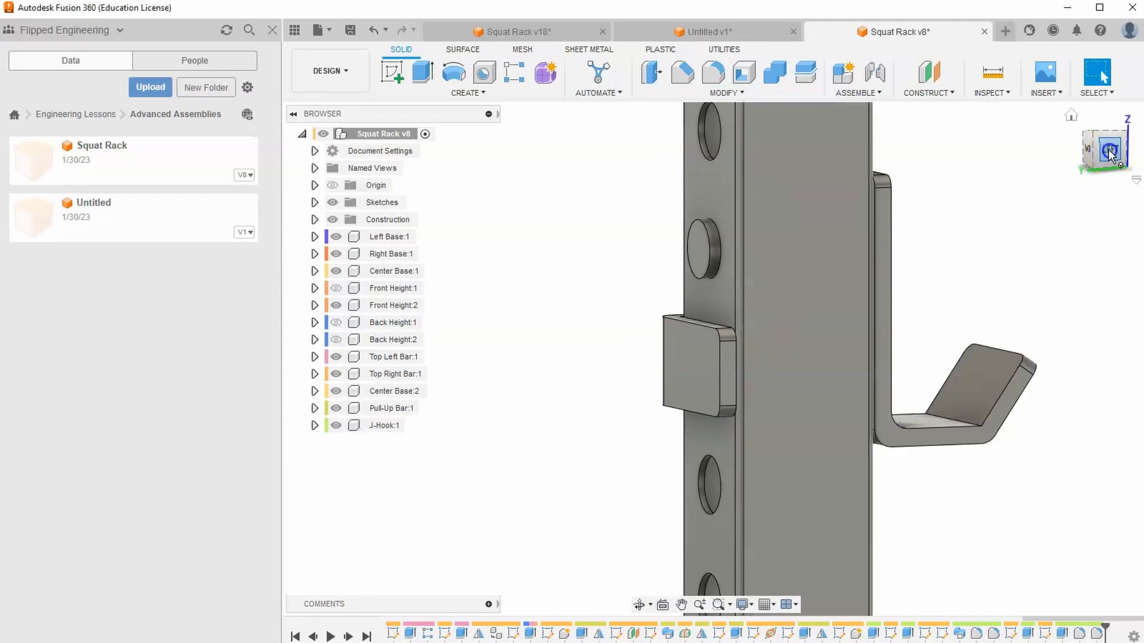
- Start a sketch on the J-hook's side face, on the side without the bracket arm
click(1108, 149)
click(1124, 132)
scroll(871, 326, down, 6)
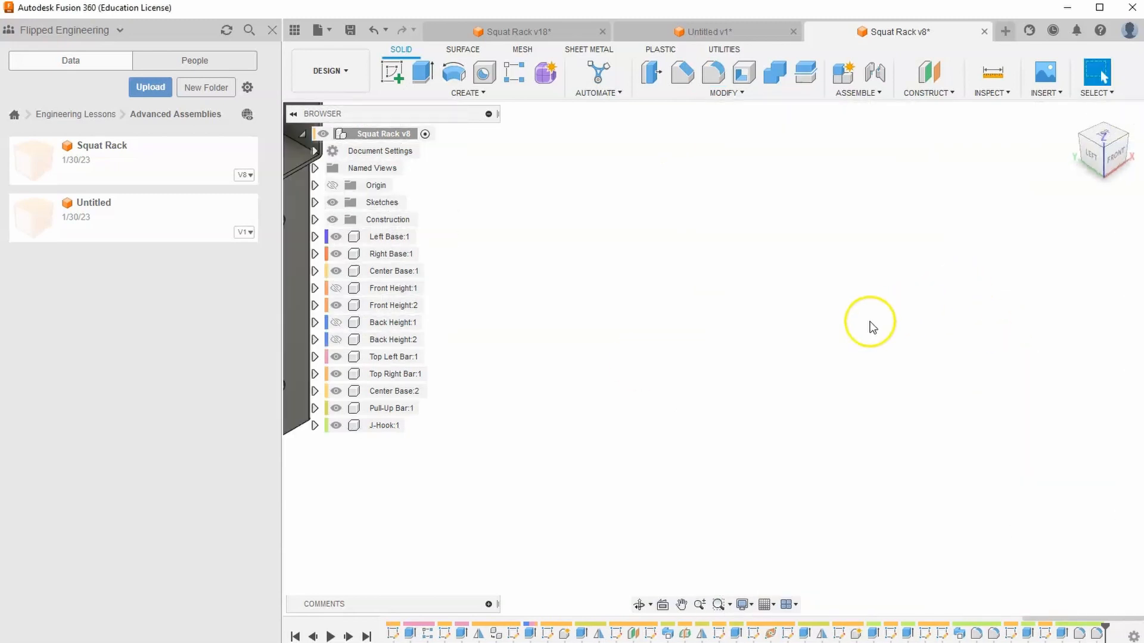
middle_drag(808, 355, 714, 274)
scroll(888, 196, up, 10)
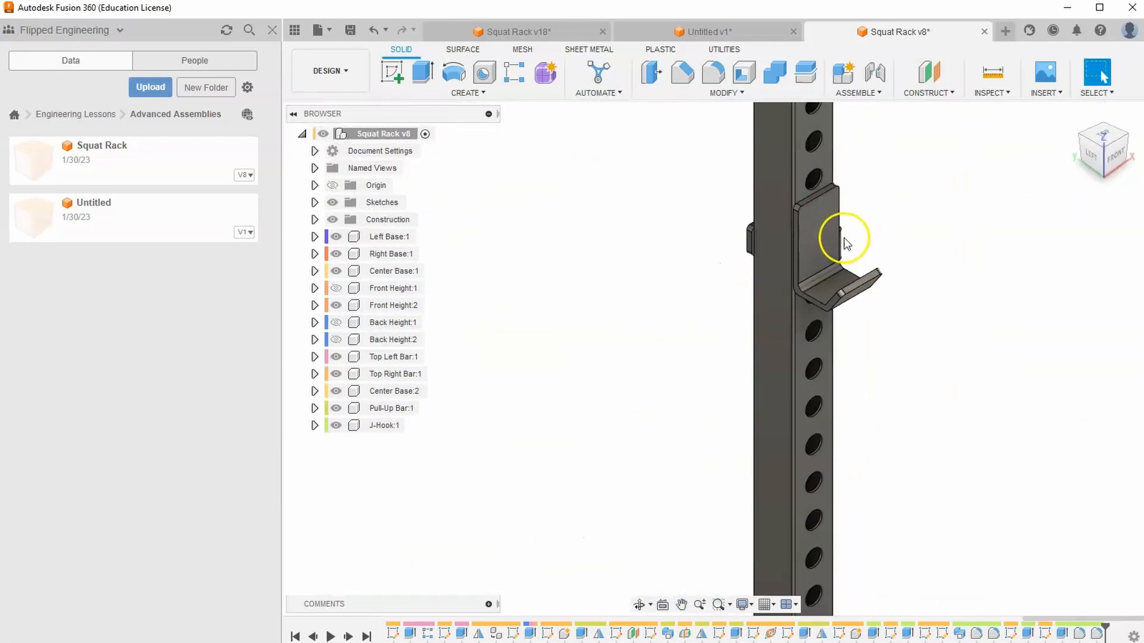
scroll(583, 196, down, 2)
middle_drag(578, 248, 542, 299)
click(394, 78)
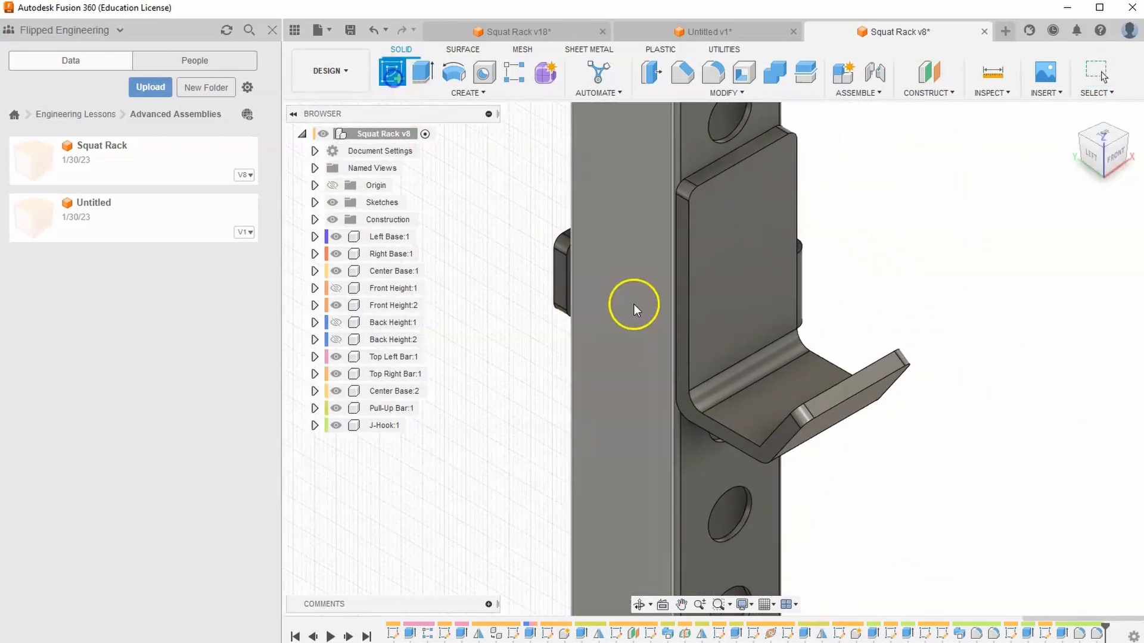
click(681, 272)
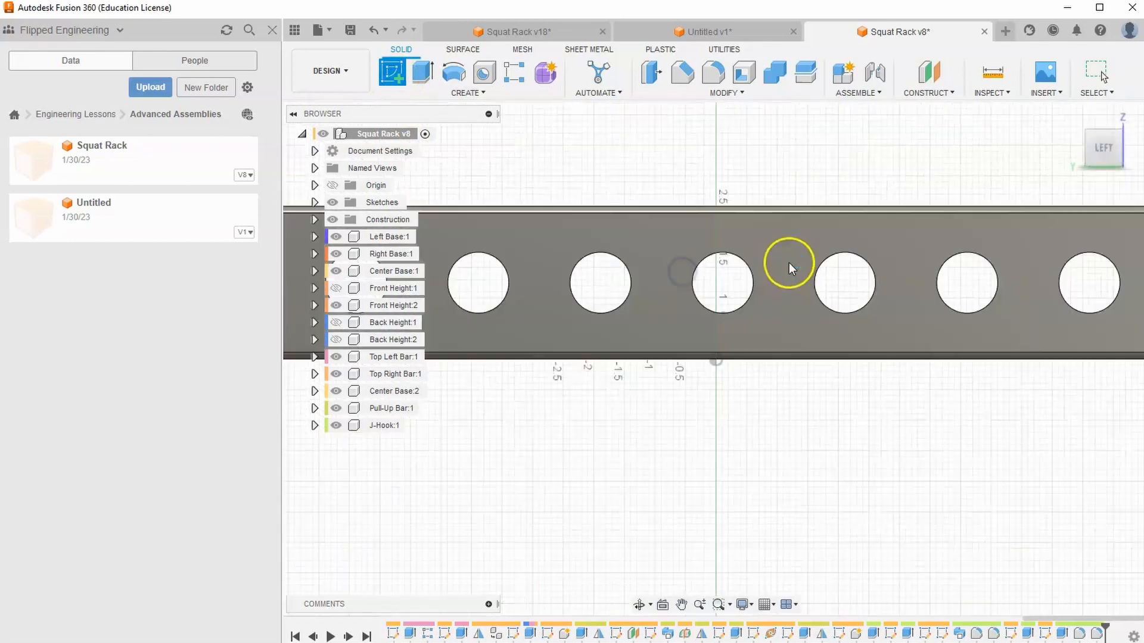
scroll(745, 339, down, 3)
middle_drag(761, 314, 694, 522)
scroll(756, 291, up, 3)
mouse_move(757, 292)
middle_down()
mouse_move(756, 345)
mouse_move(741, 358)
middle_up()
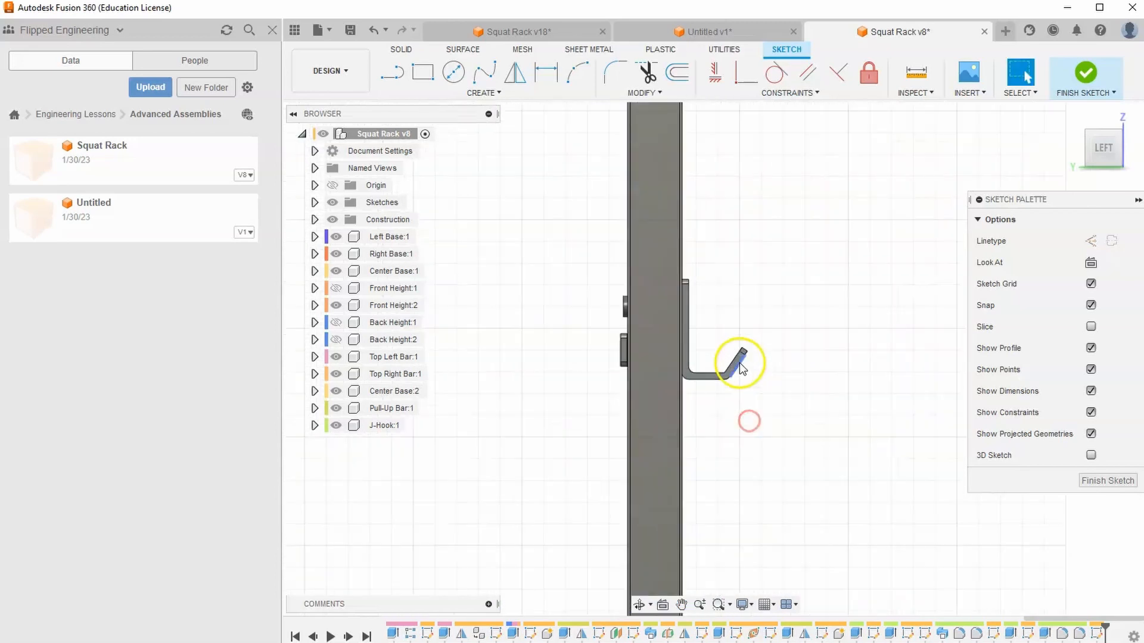
scroll(846, 345, up, 4)
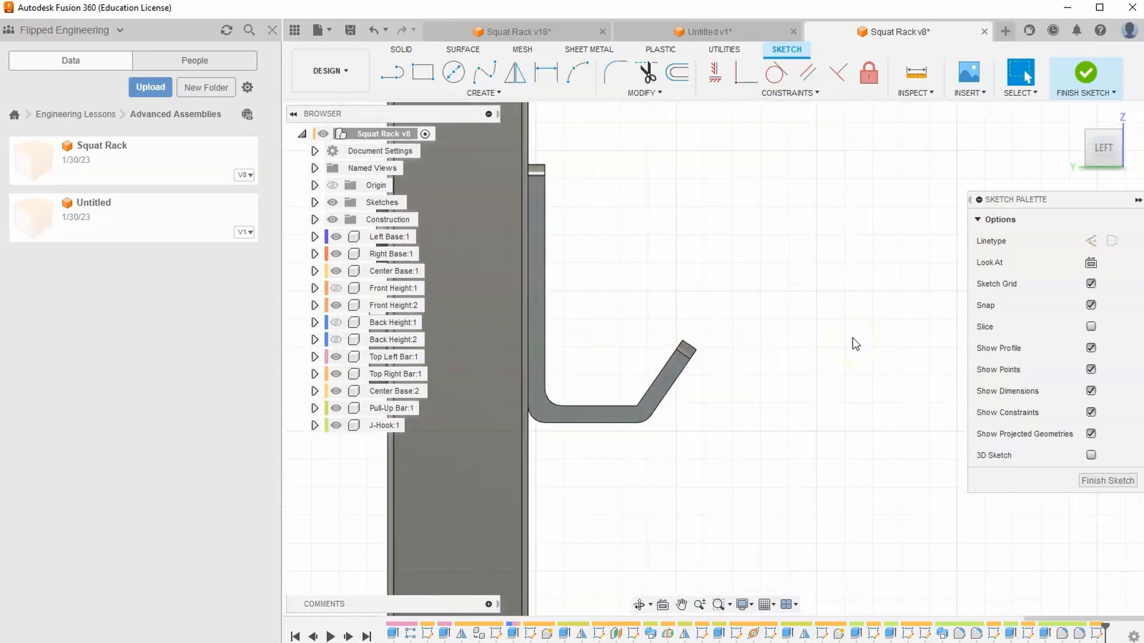
- Project the J-hook's inner edges, from the back plate's upper end around to the tip of the hook, into the sketch
click(483, 93)
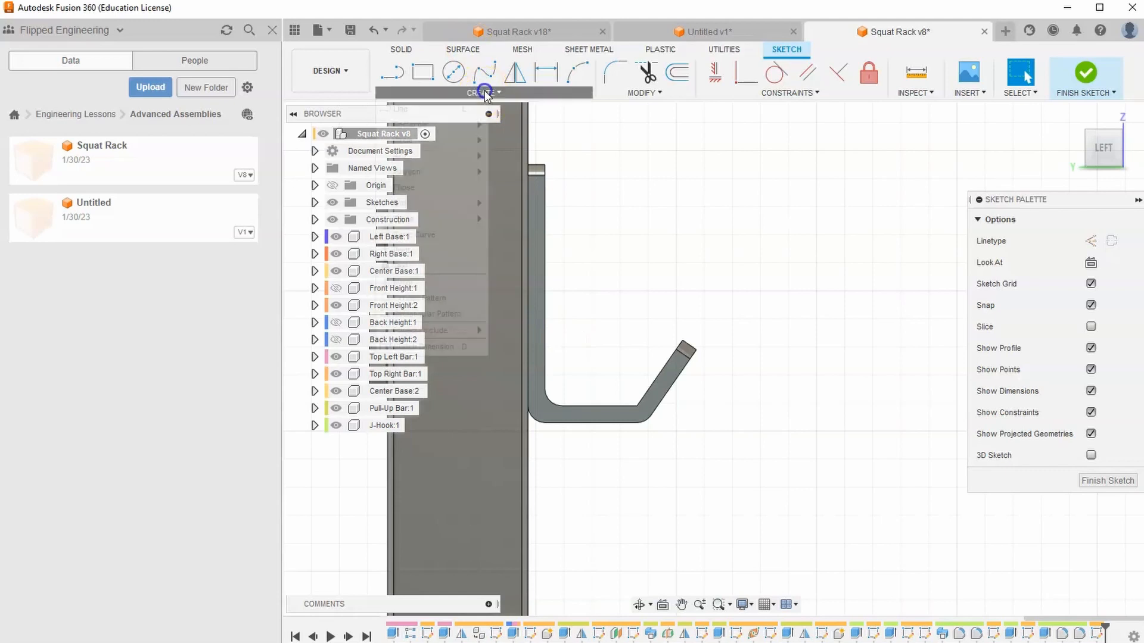
mouse_move(470, 330)
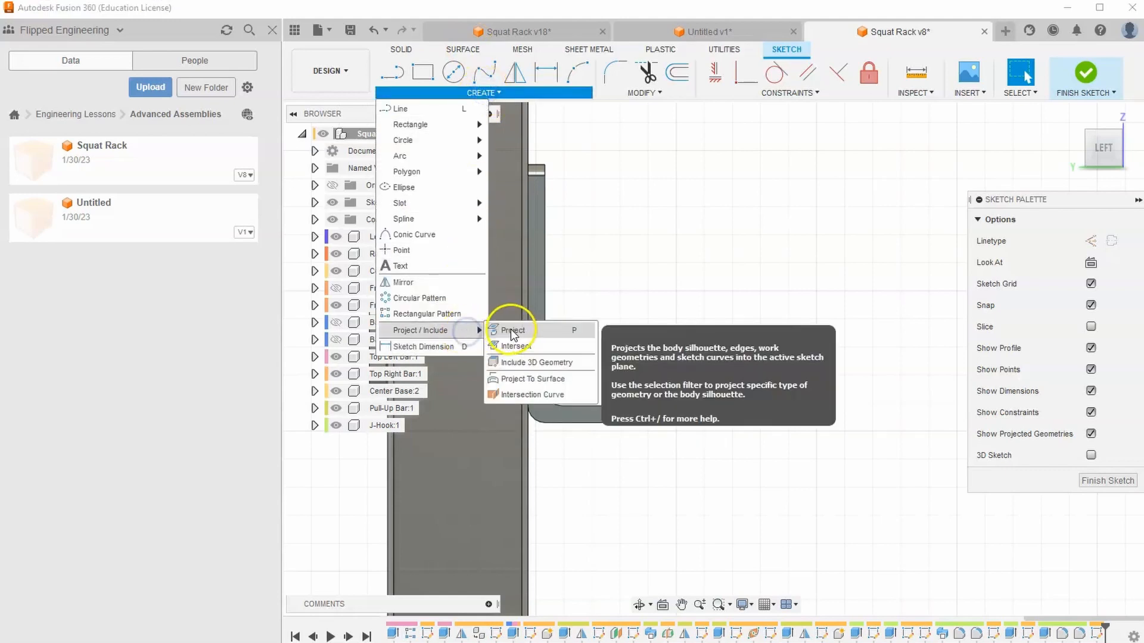
click(510, 329)
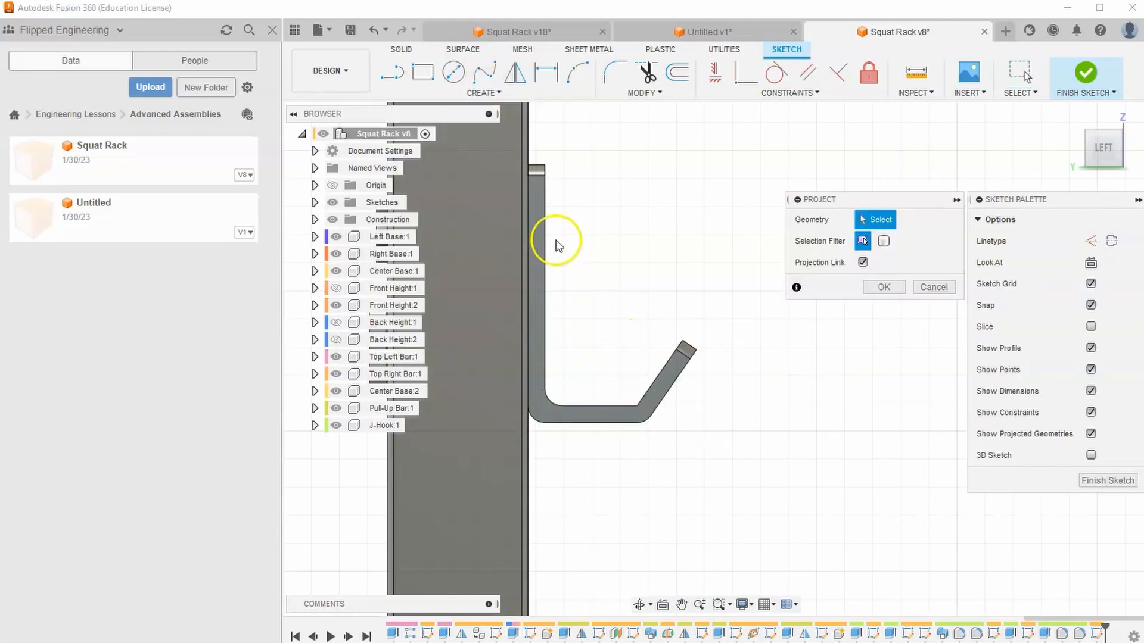
click(551, 393)
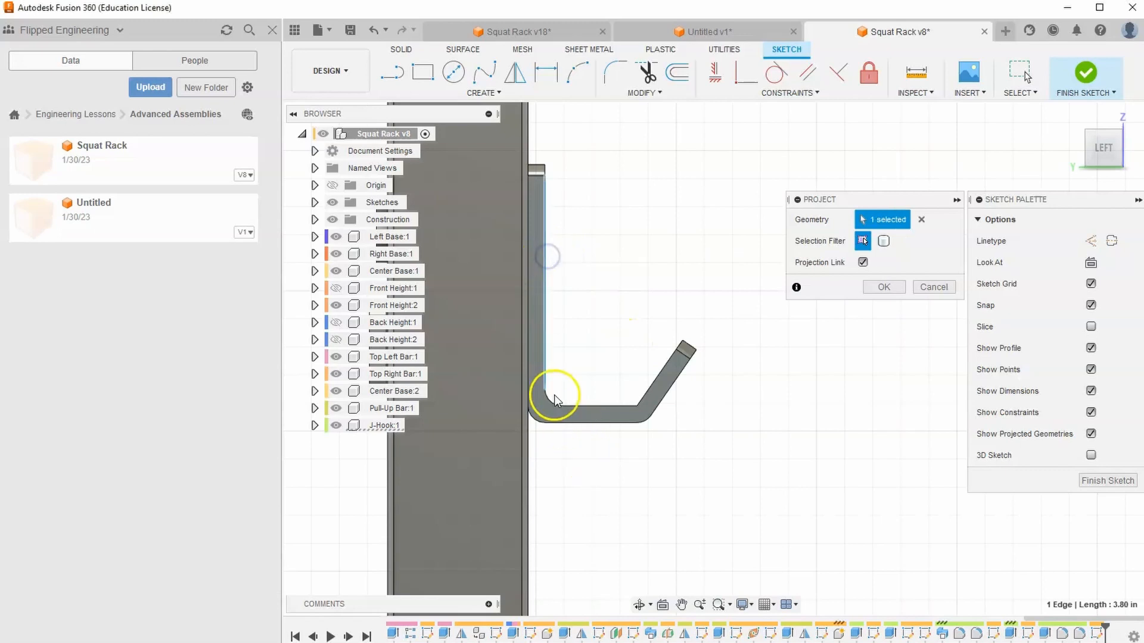
scroll(549, 399, up, 1)
click(547, 398)
click(586, 408)
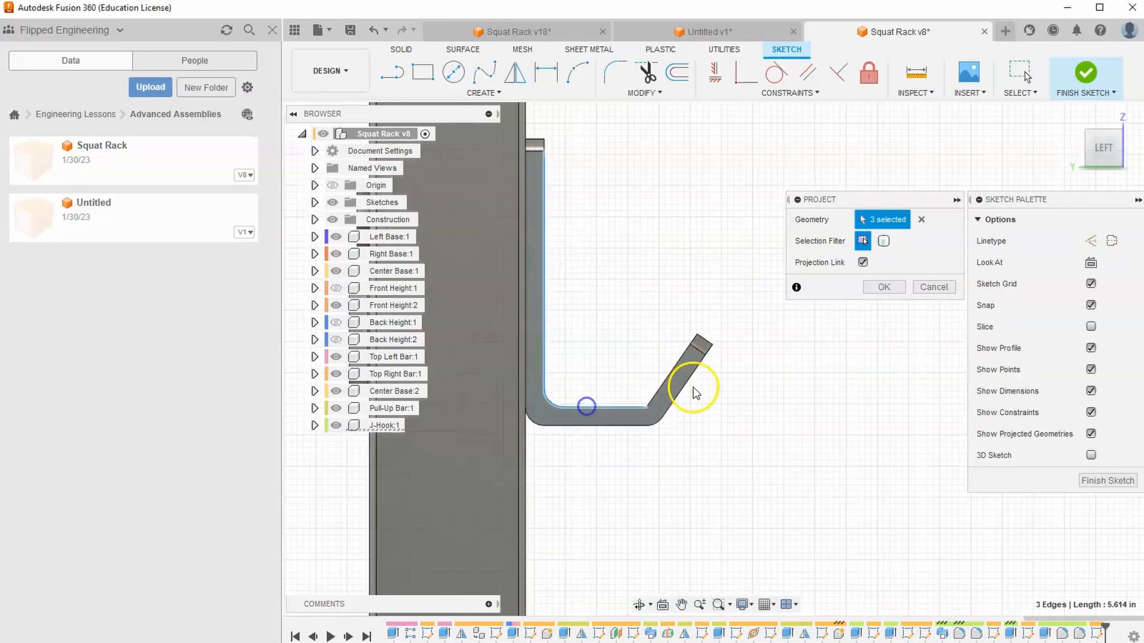
click(662, 378)
scroll(691, 342, up, 1)
middle_drag(581, 242, 608, 338)
middle_drag(538, 225, 552, 262)
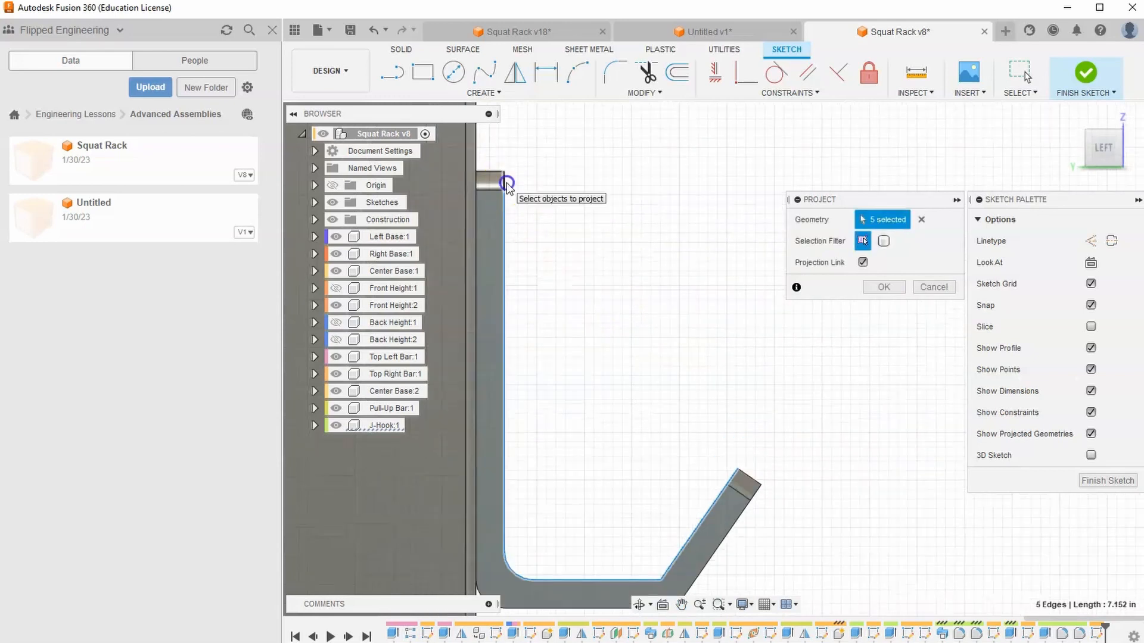
click(506, 183)
scroll(528, 225, down, 2)
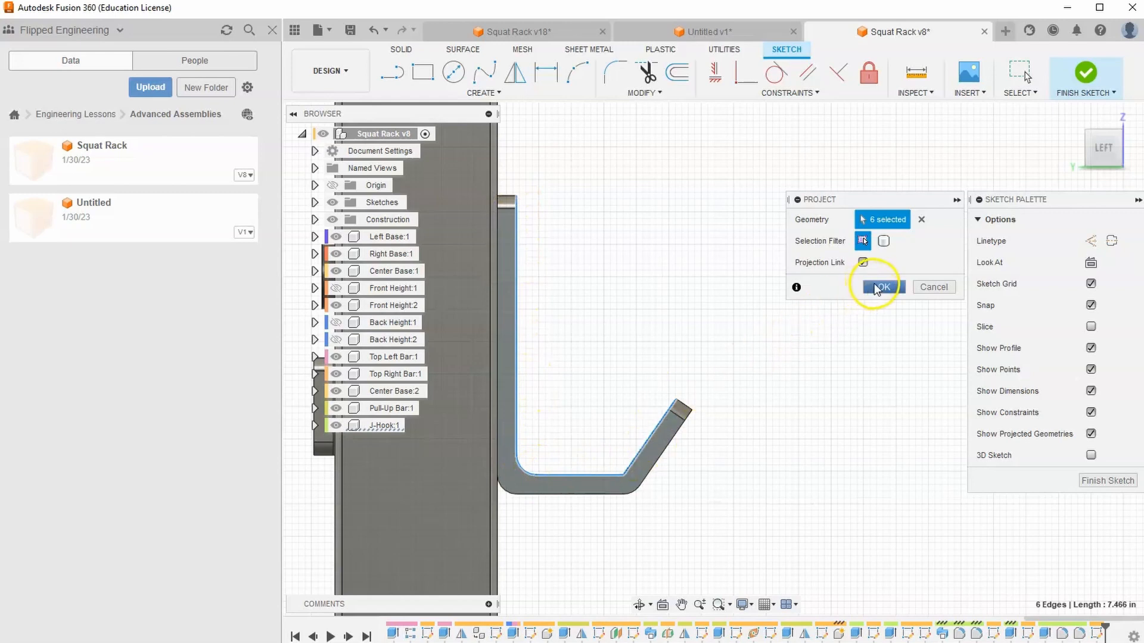
click(883, 287)
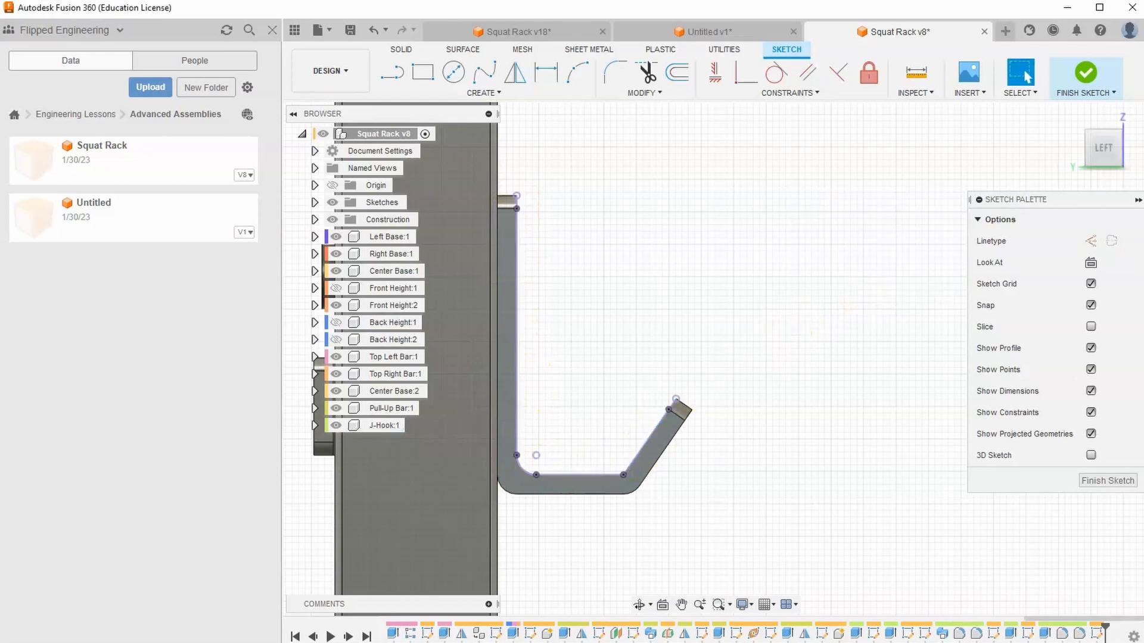
- Check the liner layer in the reference image and offset the projected chain 0.2 in towards the hook's open side
click(678, 76)
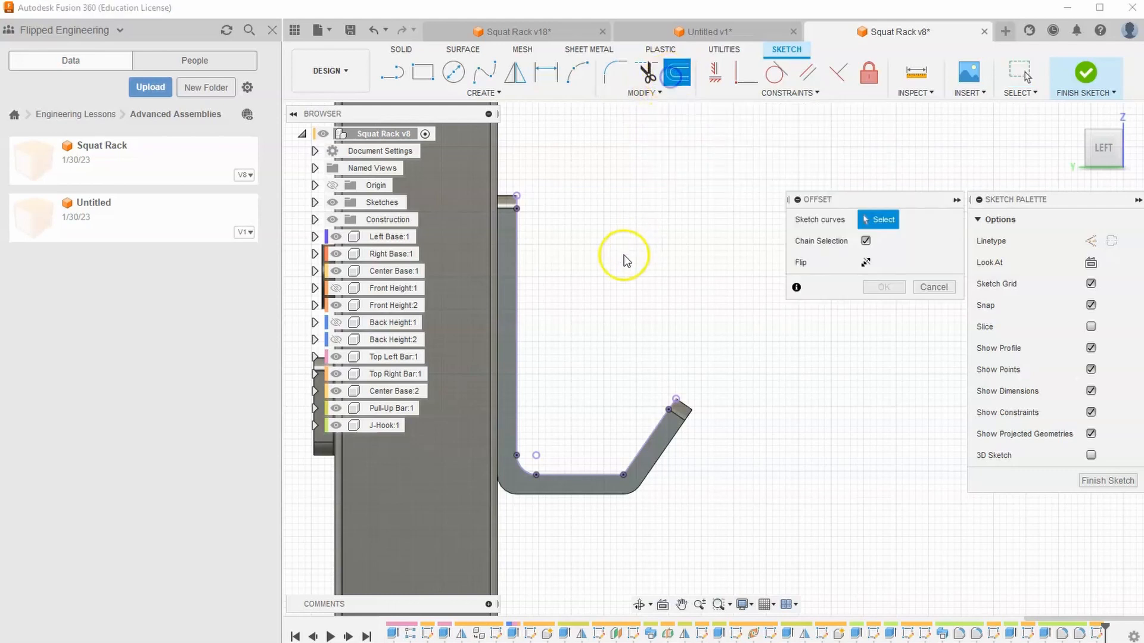
click(517, 280)
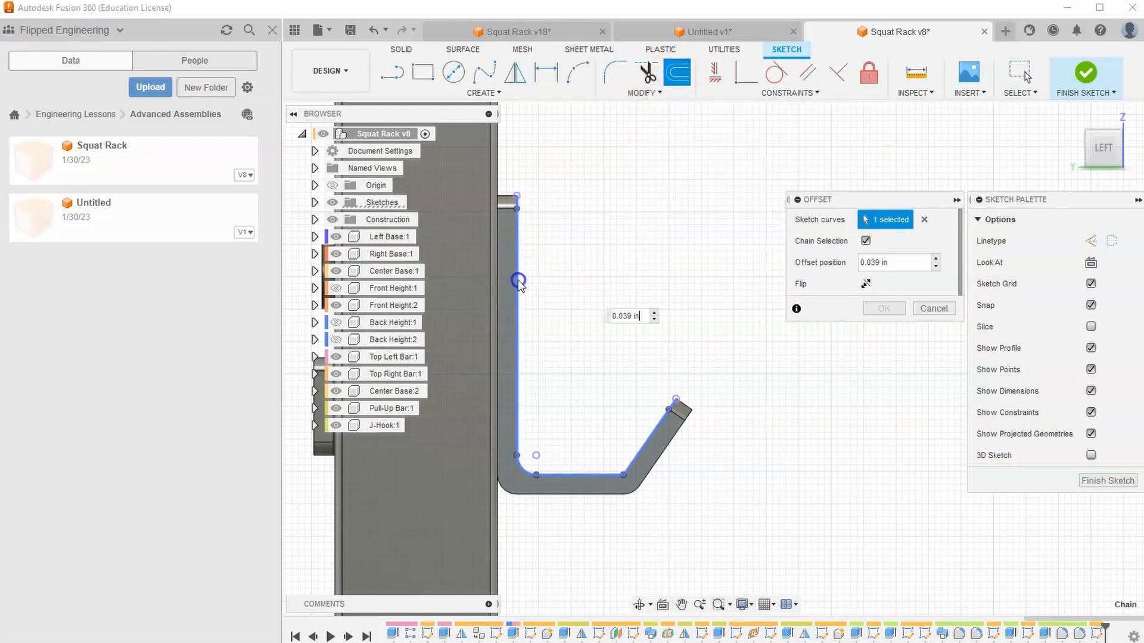
drag(516, 281, 536, 281)
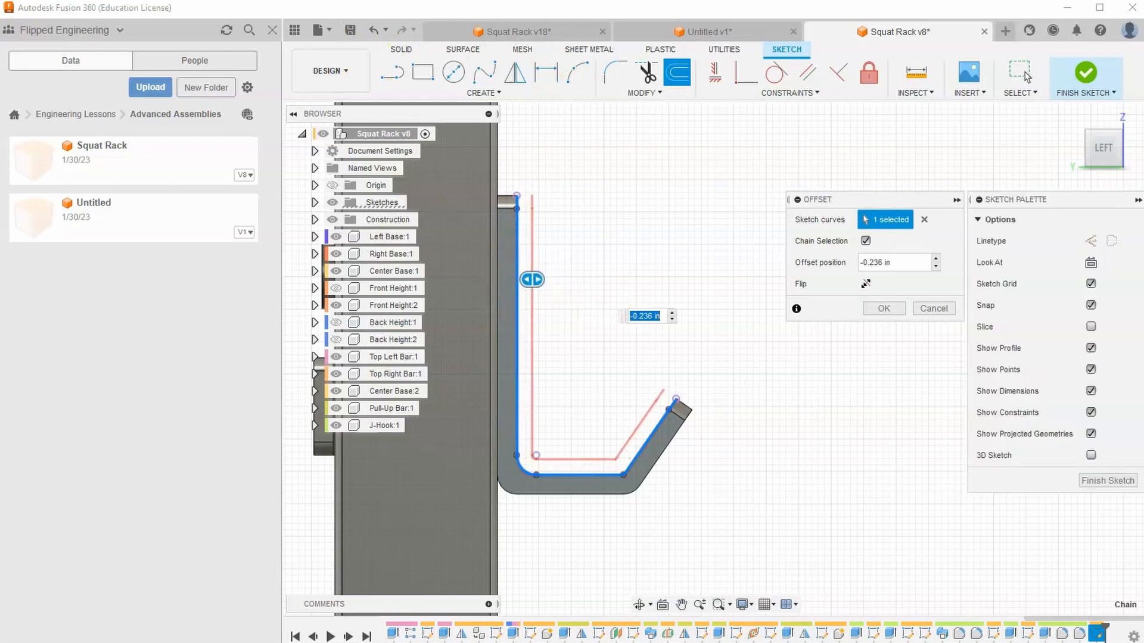
drag(0, 21, 324, 21)
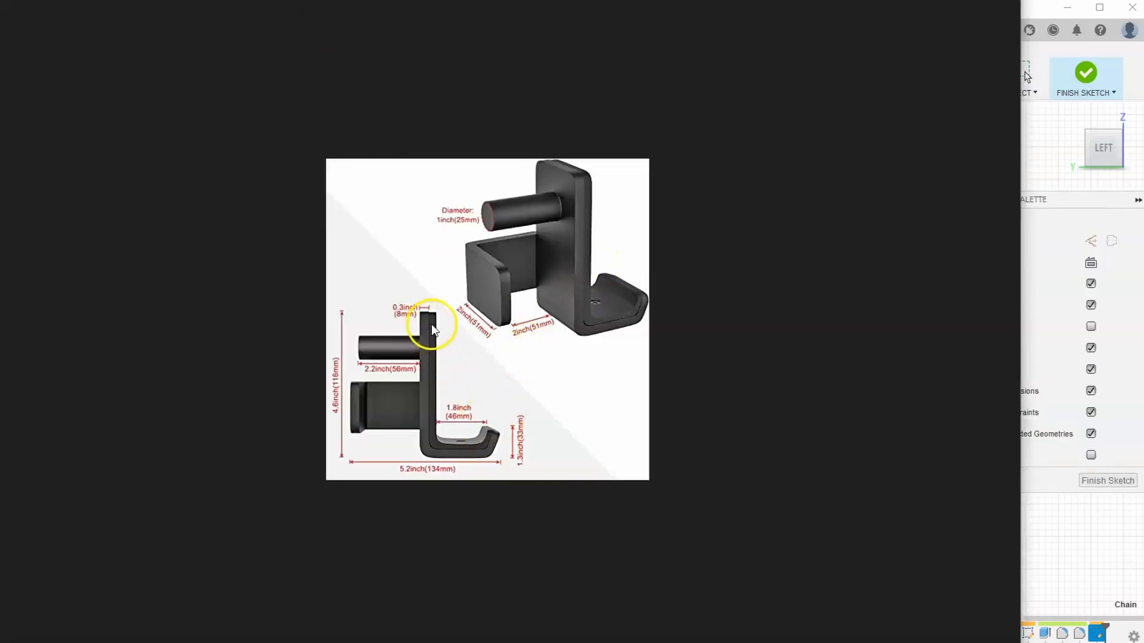
scroll(433, 387, up, 3)
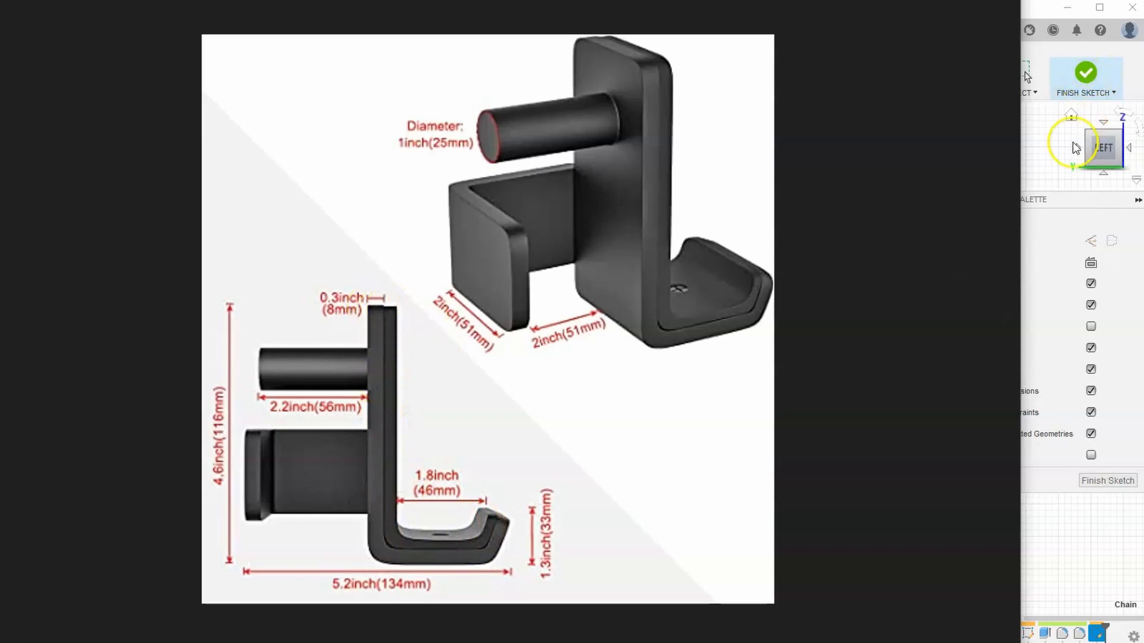
click(1038, 153)
click(858, 261)
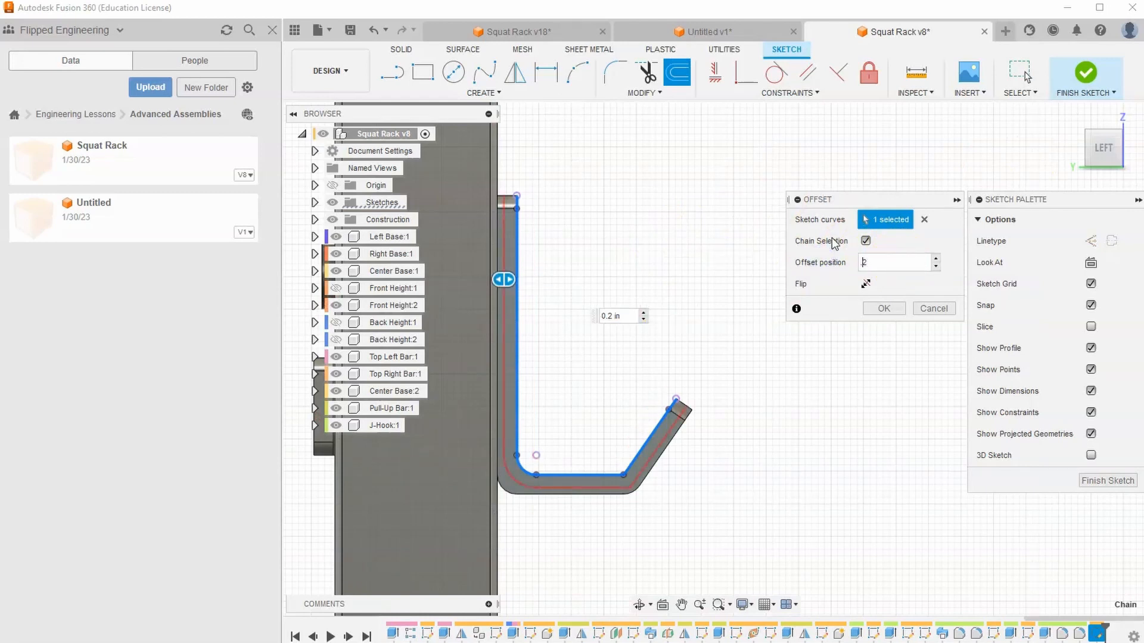
click(703, 314)
click(881, 309)
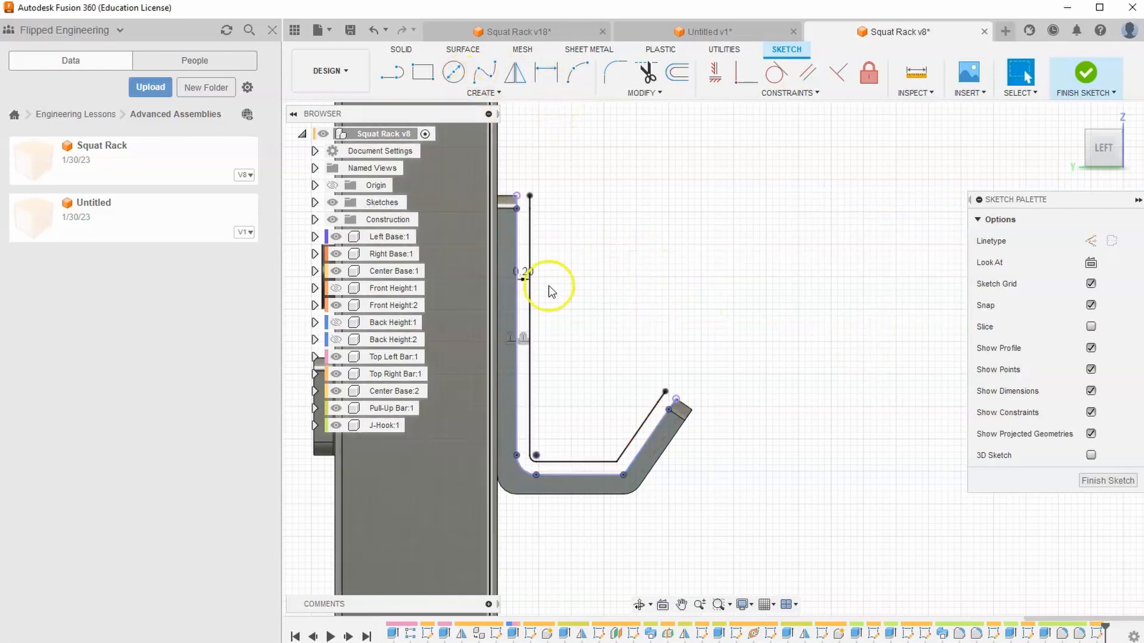
- Close both ends of the offset profile with short lines to the projected edges and finish the sketch
click(392, 71)
scroll(519, 201, up, 1)
click(520, 192)
click(534, 195)
click(715, 446)
click(702, 436)
scroll(612, 380, down, 1)
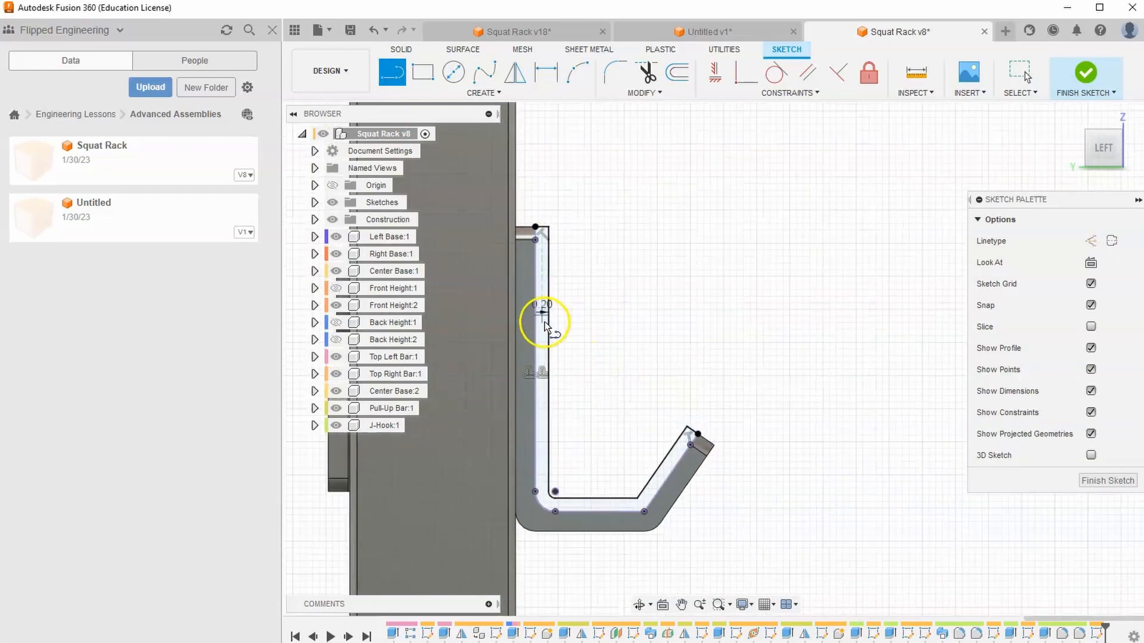
click(1086, 72)
- Extrude the liner profile to the J-hook's opposite side face as a new body
drag(1125, 156, 1042, 173)
scroll(660, 190, down, 2)
click(426, 72)
scroll(584, 355, up, 2)
click(568, 338)
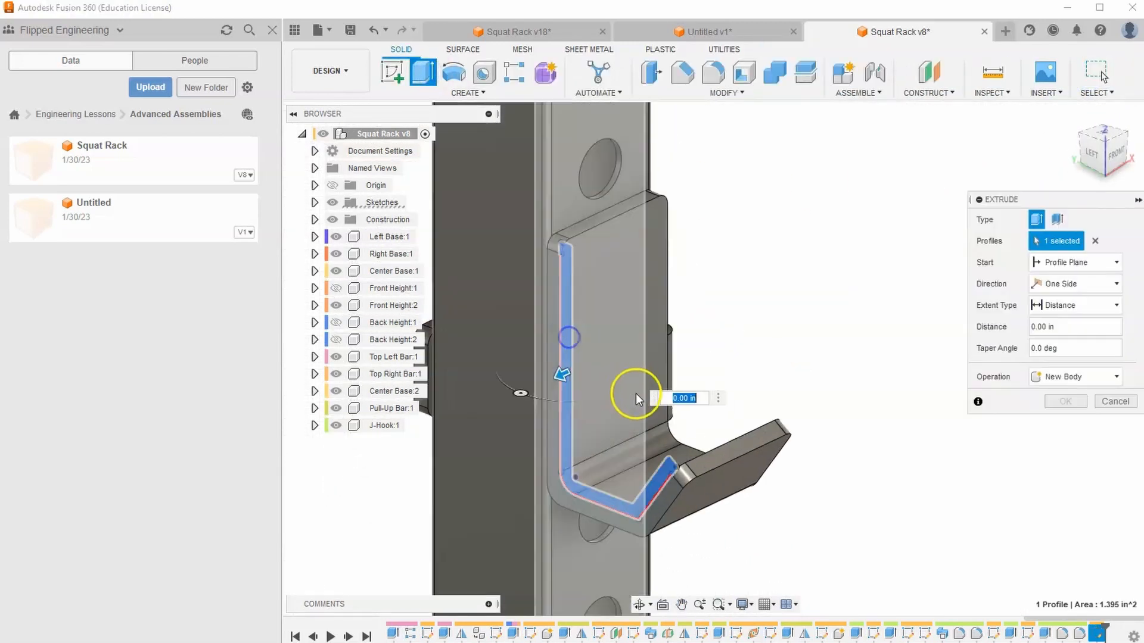
click(1089, 306)
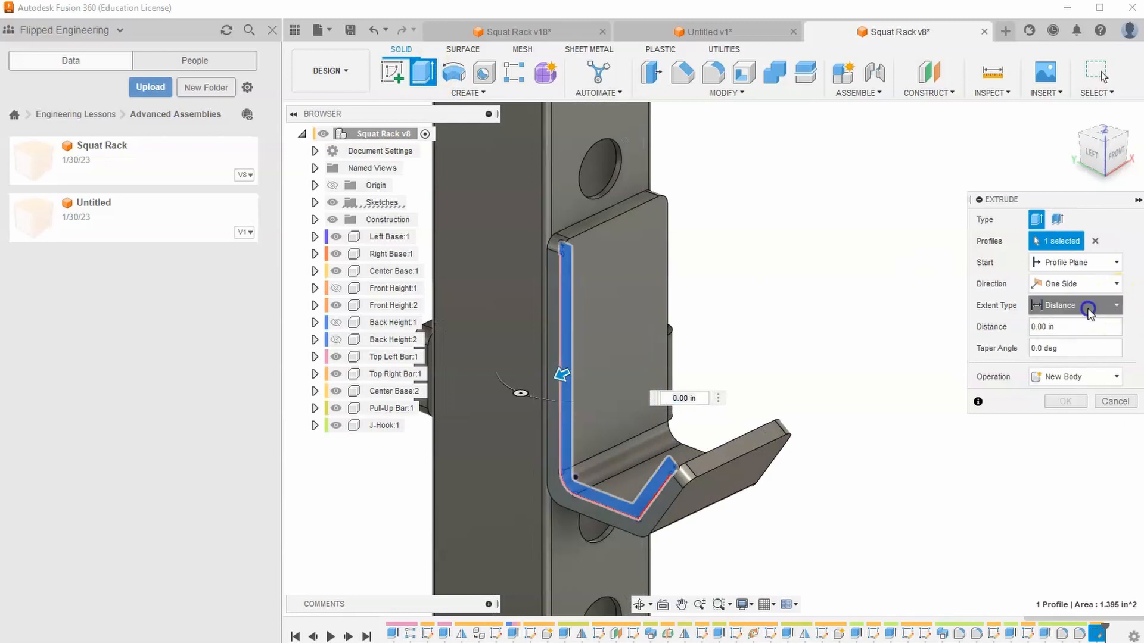
click(1067, 341)
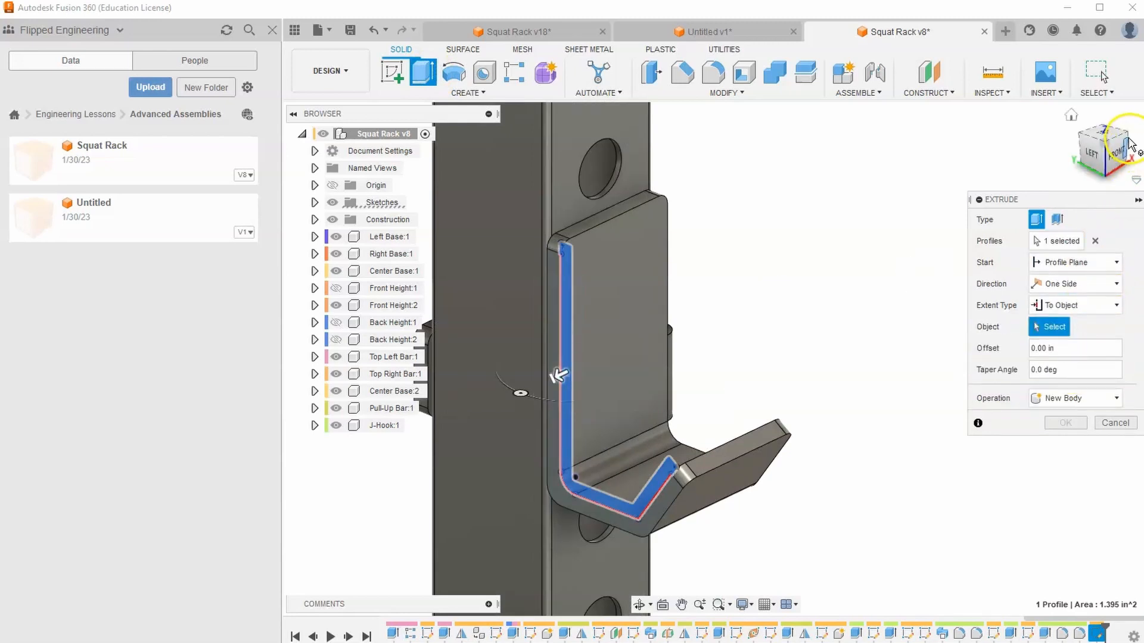
drag(1129, 141, 850, 278)
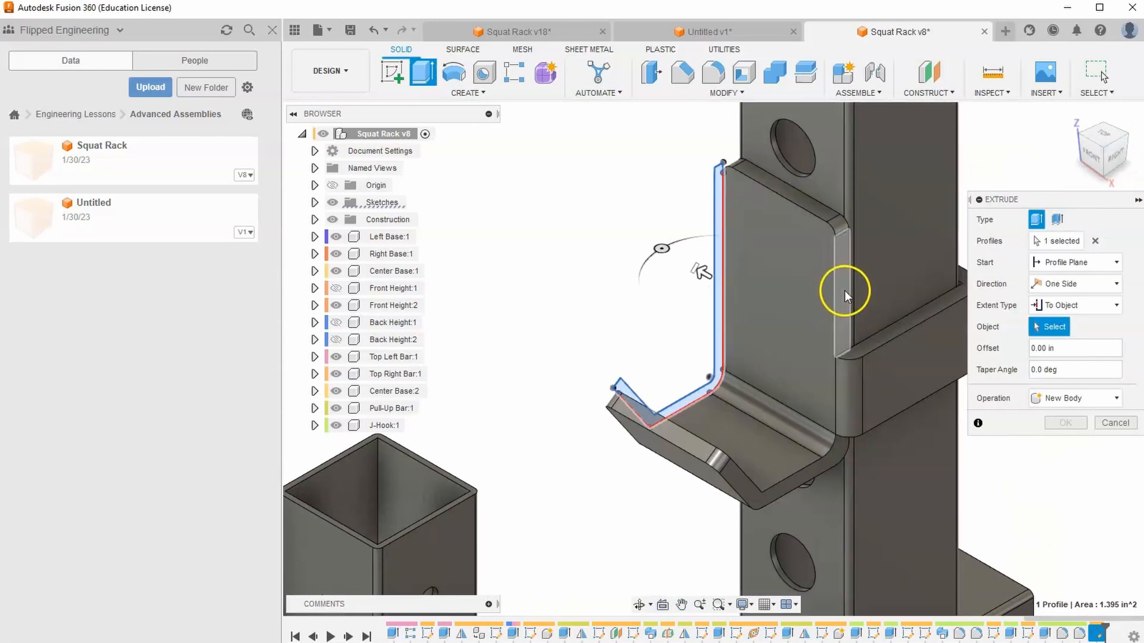
click(843, 291)
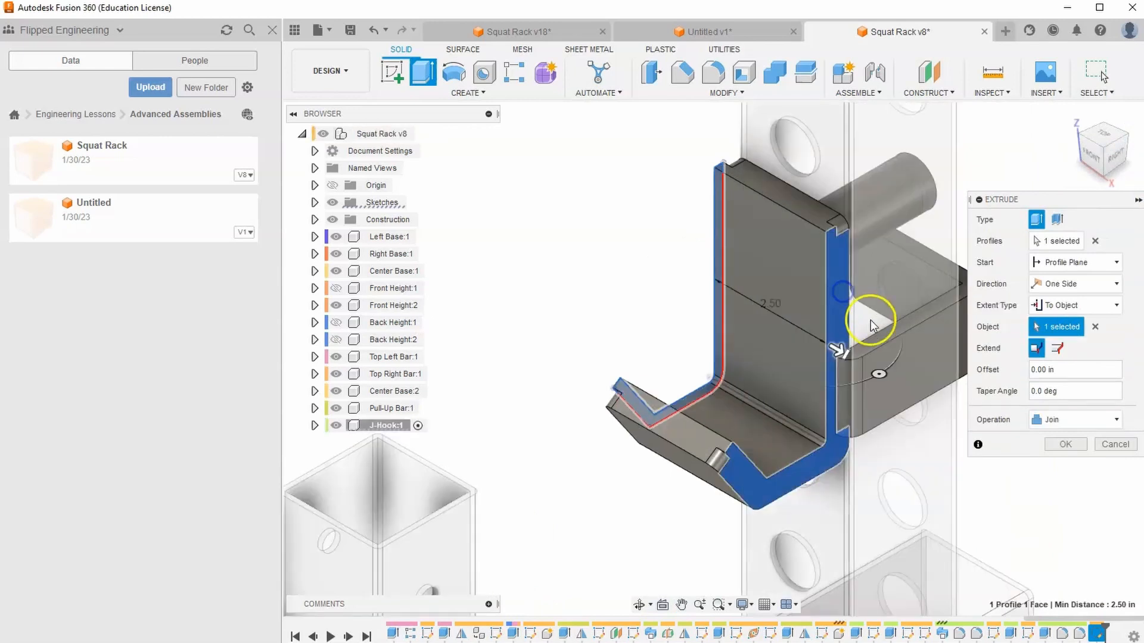
click(1077, 422)
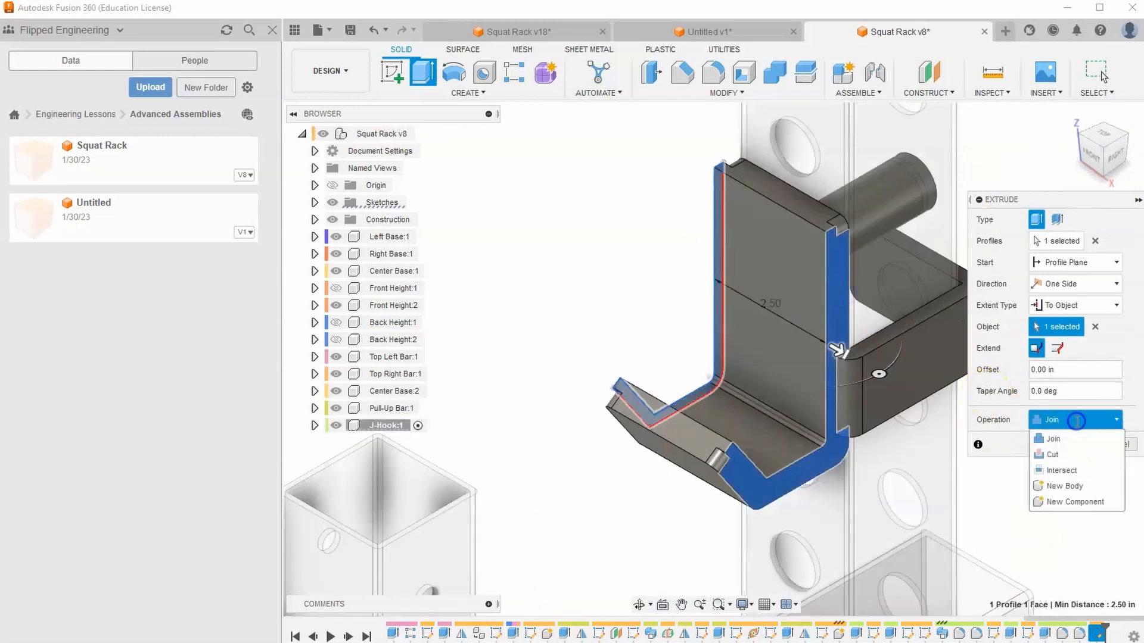
click(1053, 487)
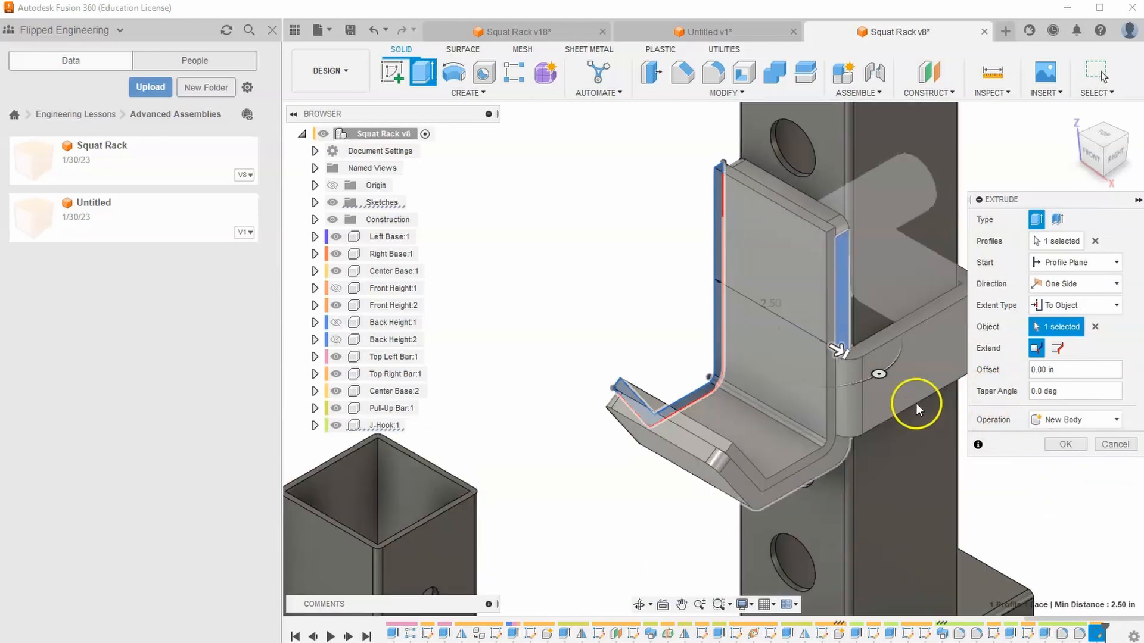
click(1067, 444)
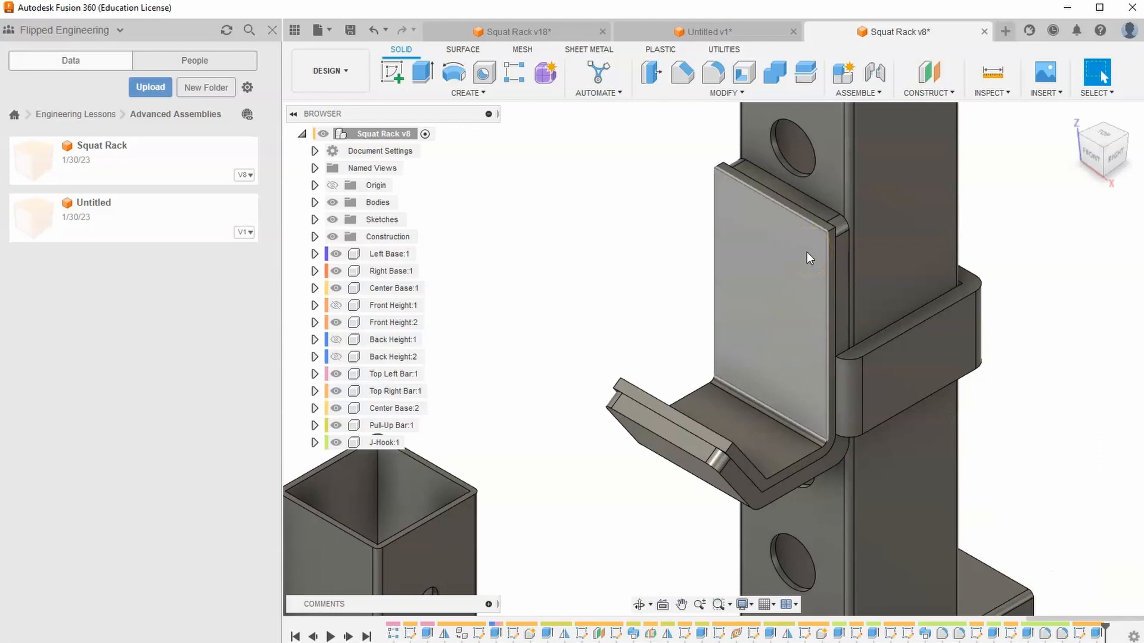
- Recheck the reference image and fillet the liner's four outer corners, on the back plate and hook tip, with a 0.2 in radius
key(alt+Tab)
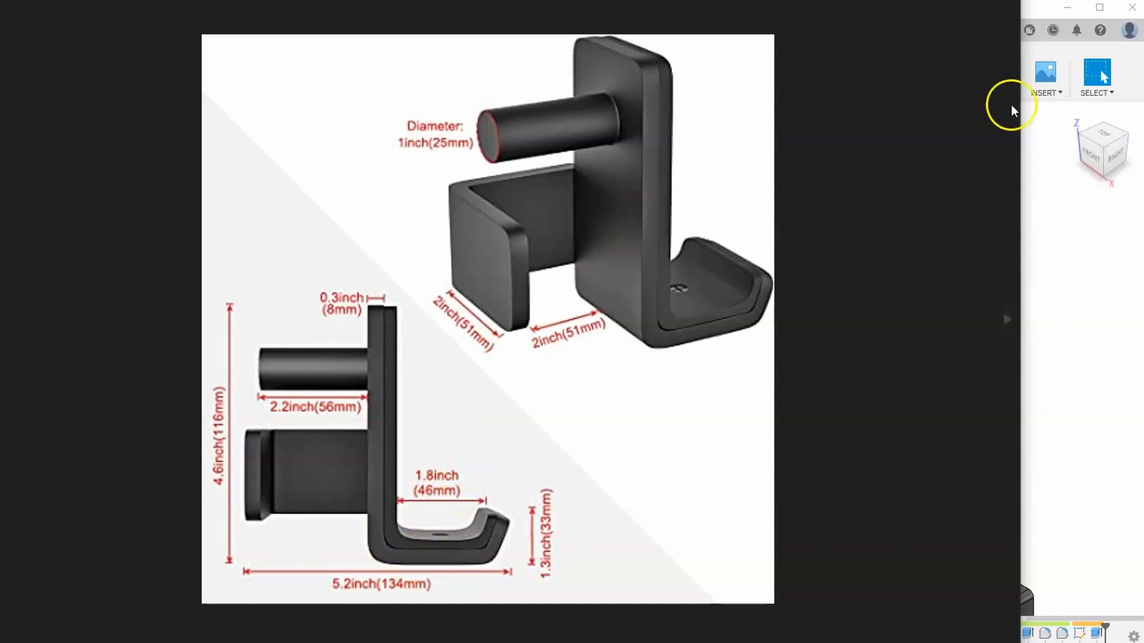
click(1081, 244)
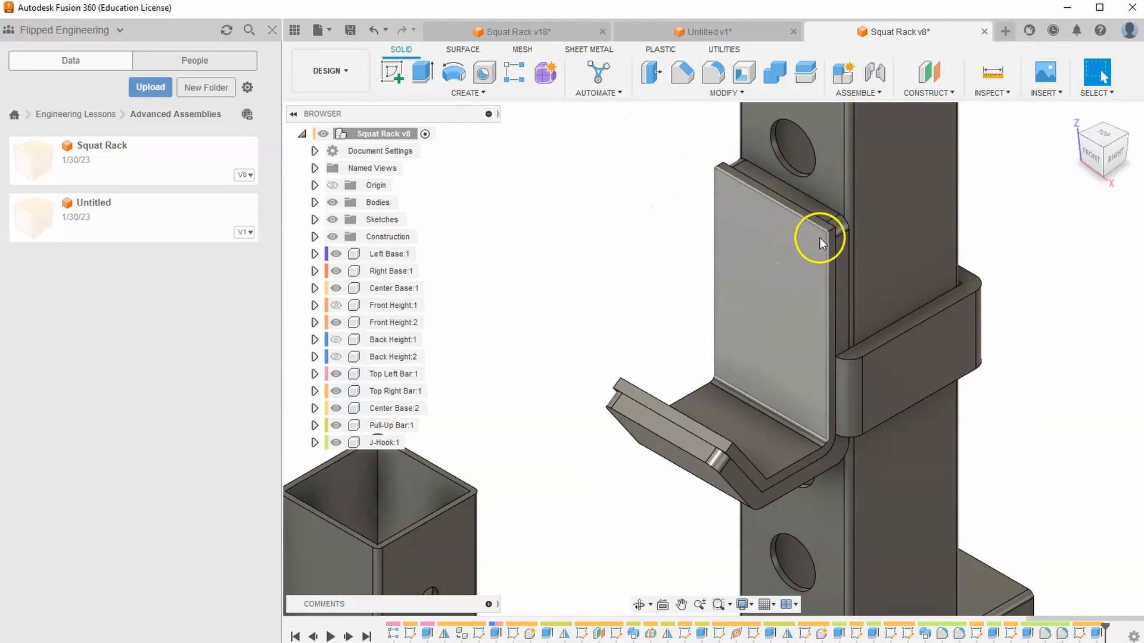
click(712, 72)
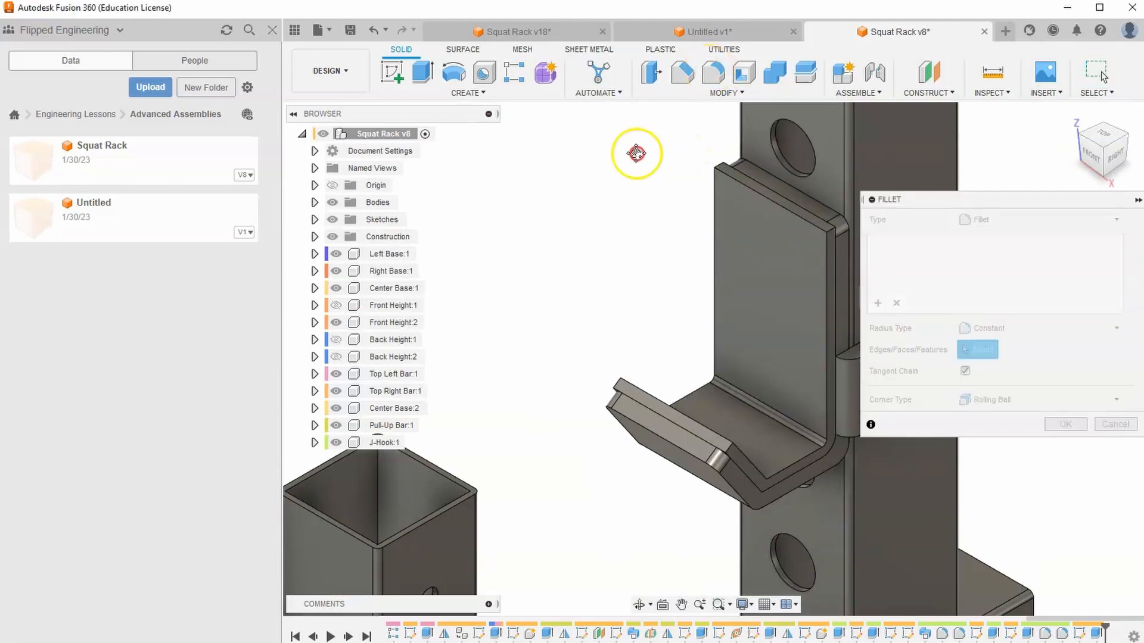
middle_drag(636, 153, 549, 161)
scroll(558, 163, down, 2)
scroll(702, 212, up, 3)
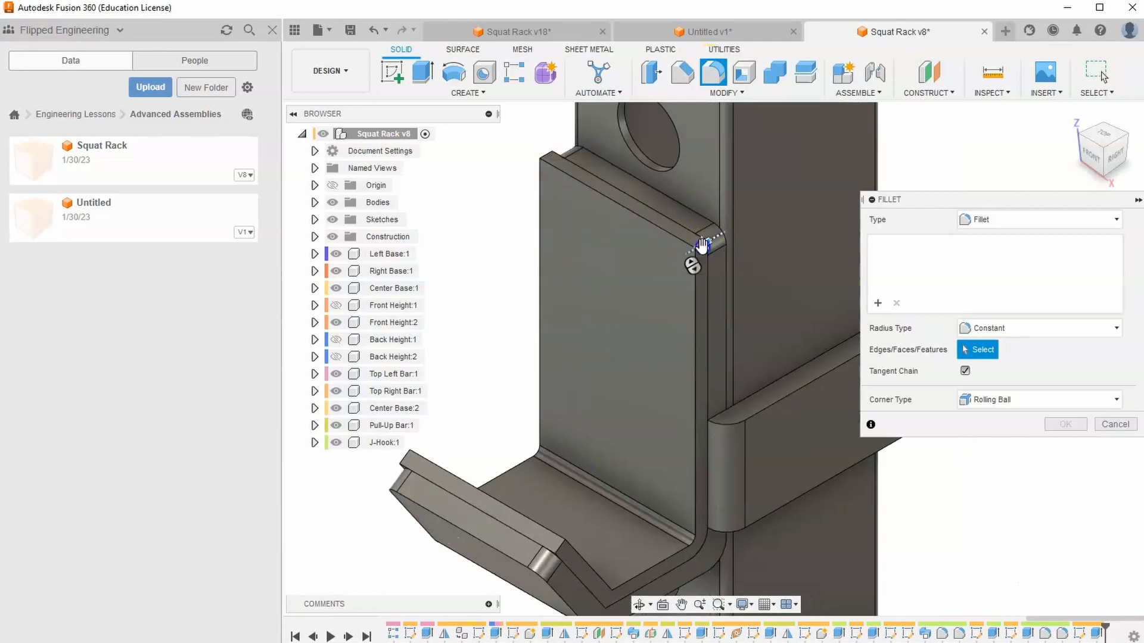
click(703, 247)
click(560, 551)
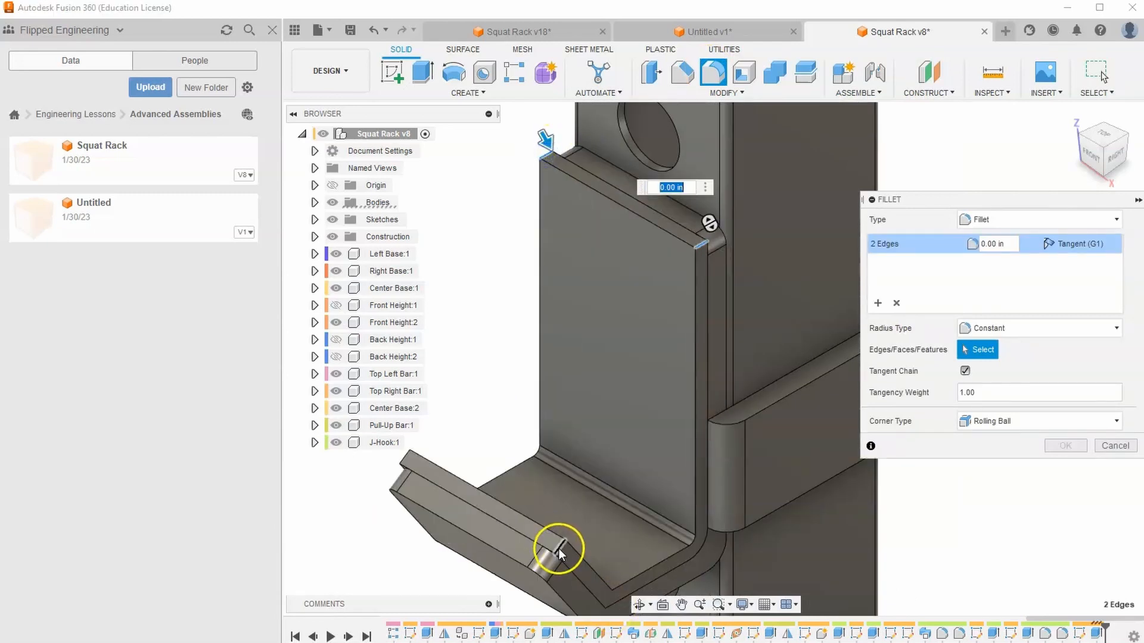
click(403, 480)
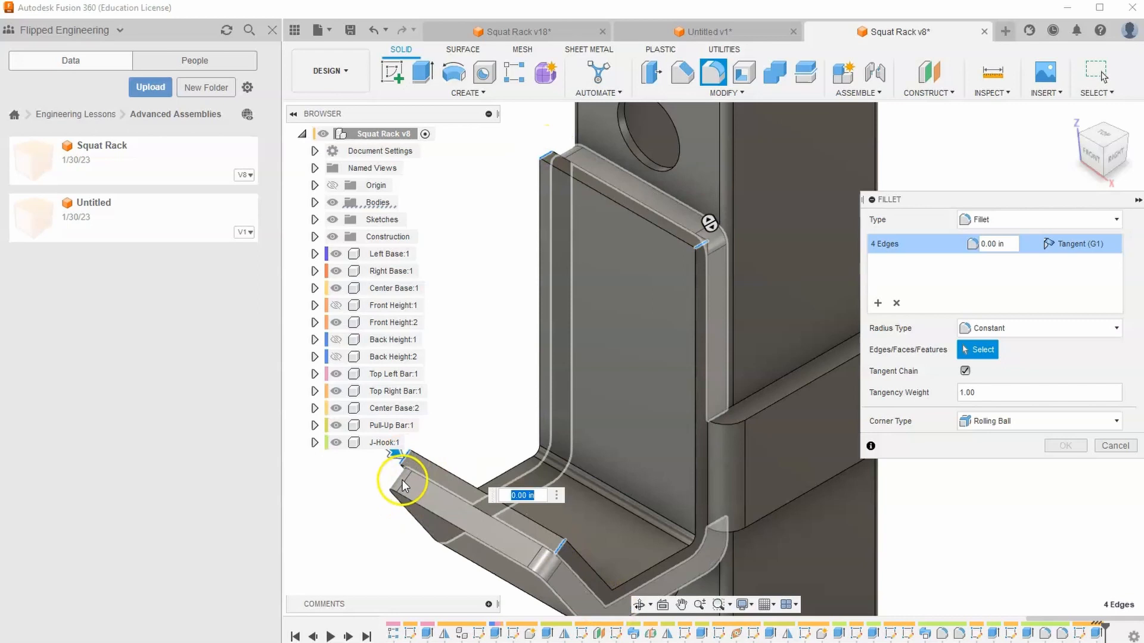
click(940, 244)
text(.2)
key(Return)
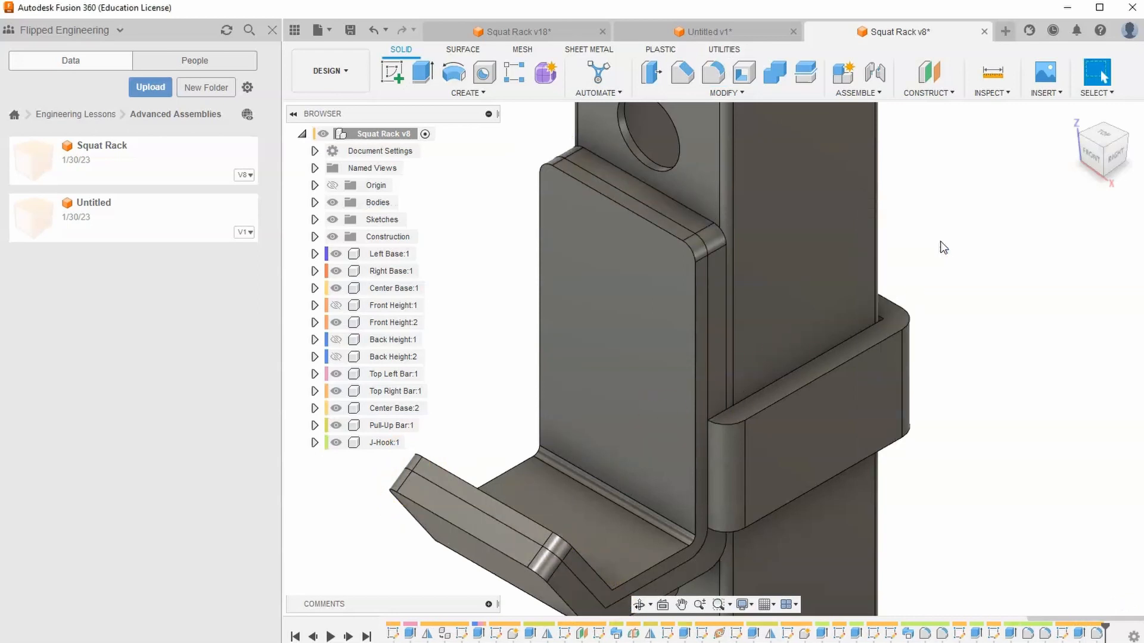
- Apply the darker Steel - Satin (1) appearance to the J-hook body, leaving the liner as it is
scroll(565, 269, down, 5)
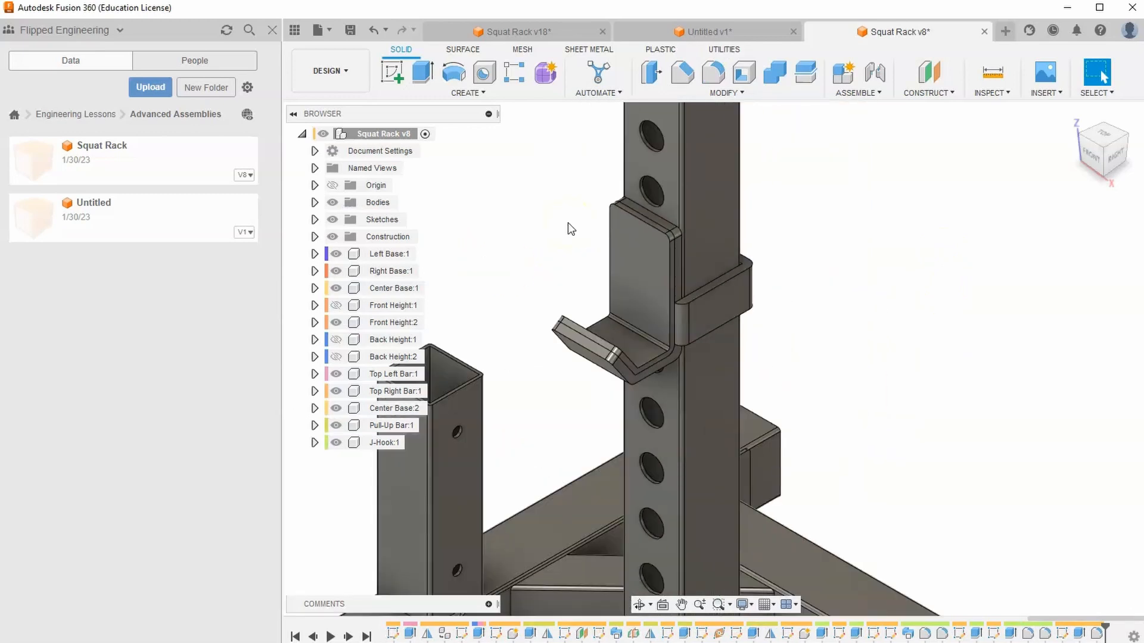
key(a)
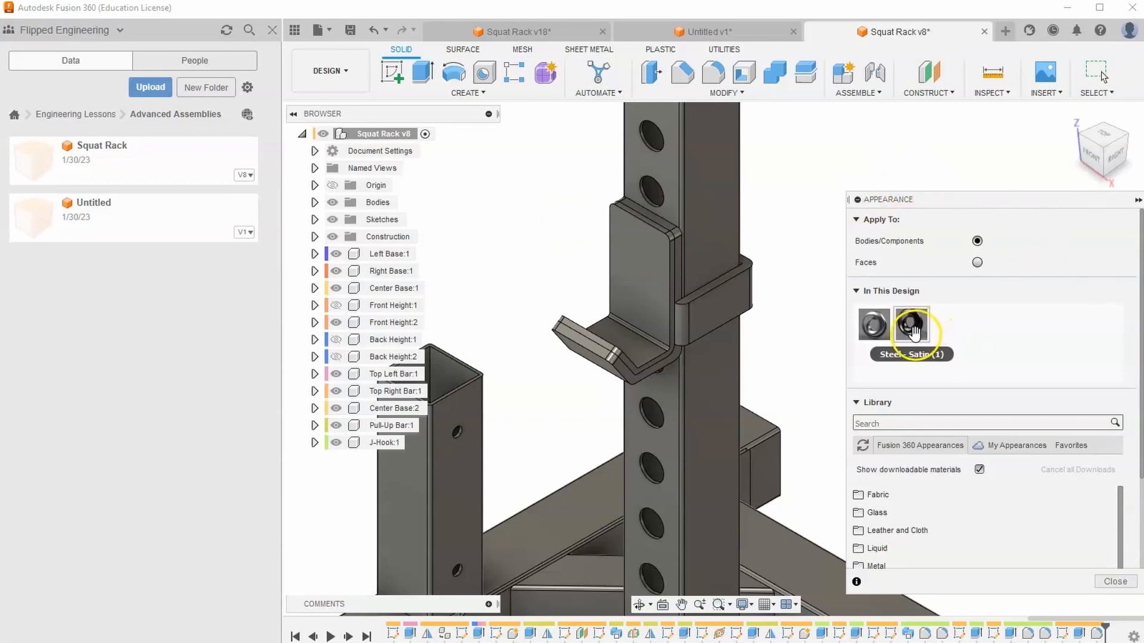
drag(913, 328, 900, 350)
drag(799, 380, 724, 301)
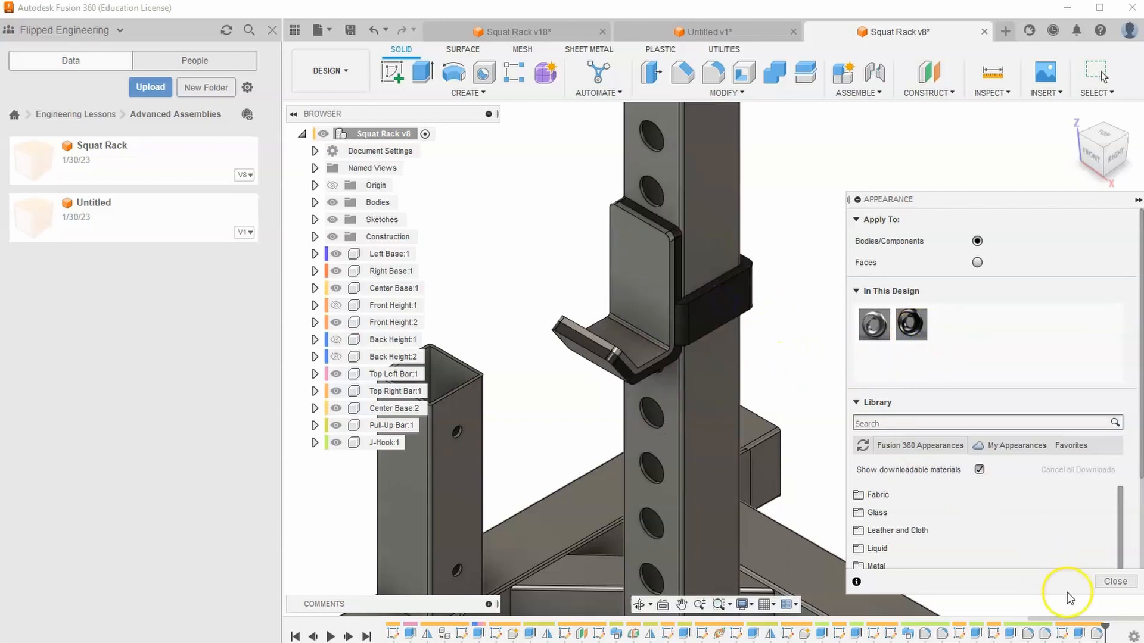
click(1106, 585)
scroll(874, 357, down, 2)
middle_drag(873, 358, 863, 385)
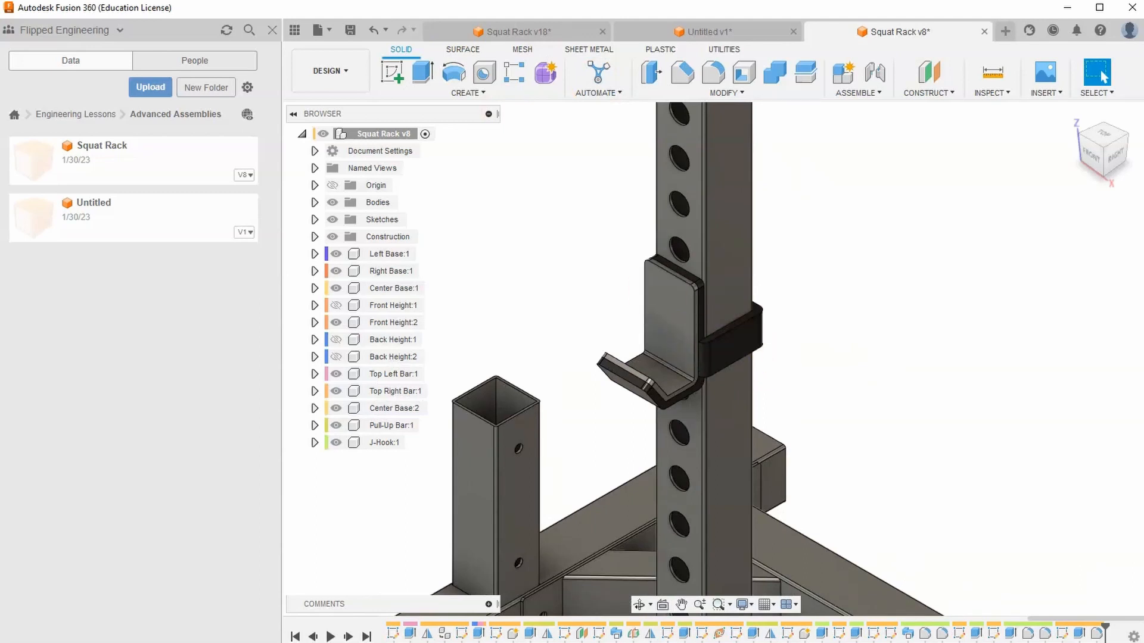
- Recheck the J-hook reference image and unhide the Front Height:1 post
key(alt+Tab)
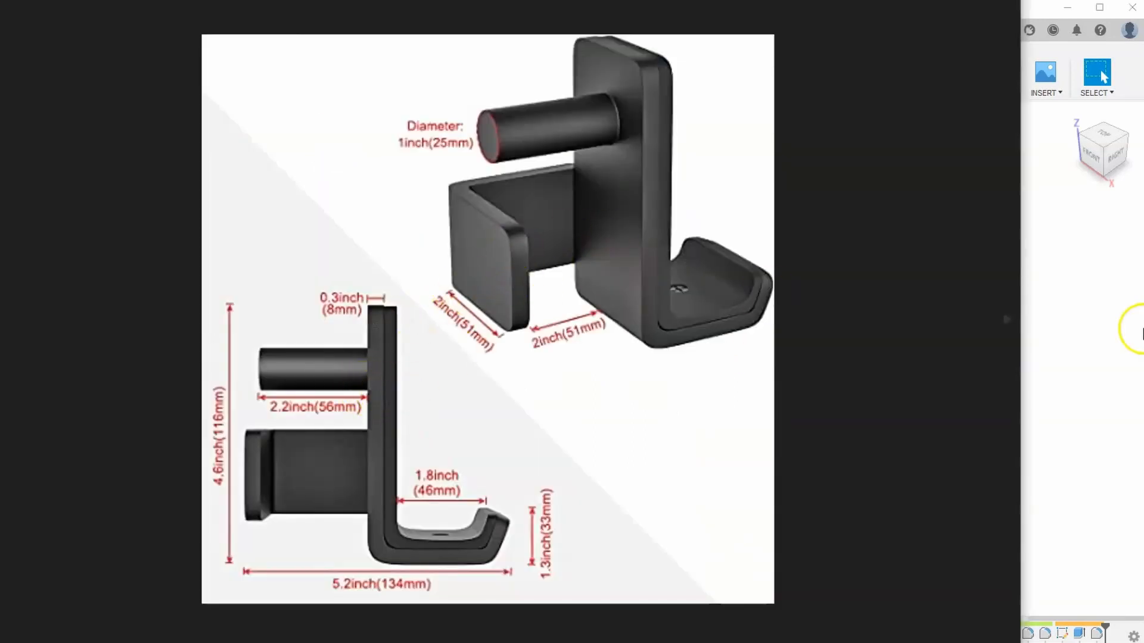
click(1099, 288)
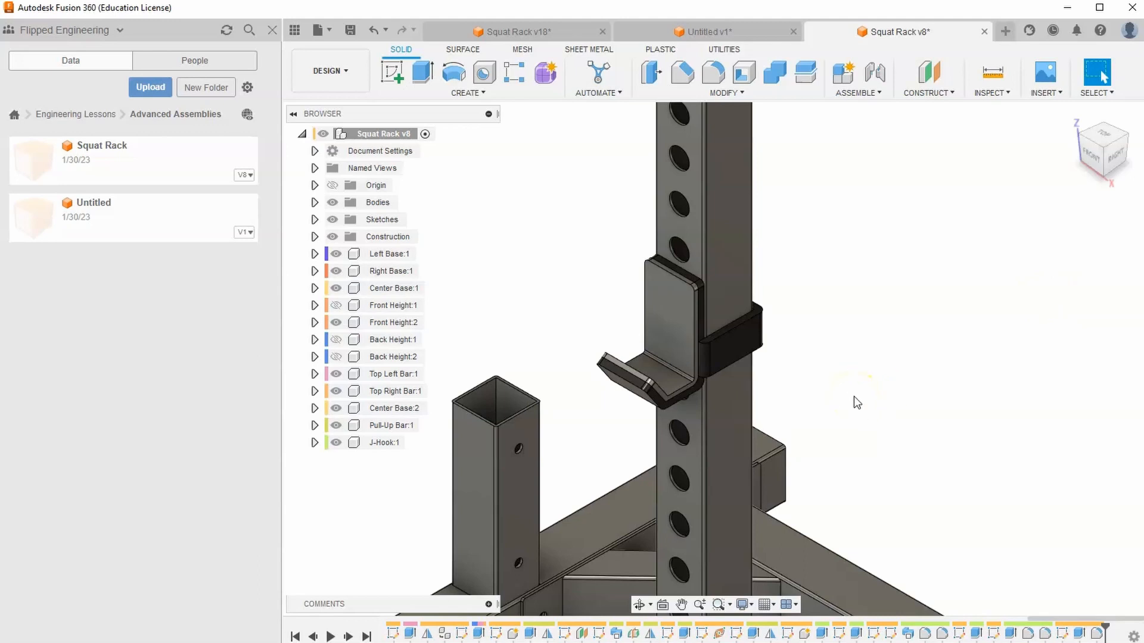
scroll(812, 399, down, 3)
middle_drag(844, 420, 952, 384)
scroll(444, 345, down, 3)
middle_drag(455, 382, 623, 350)
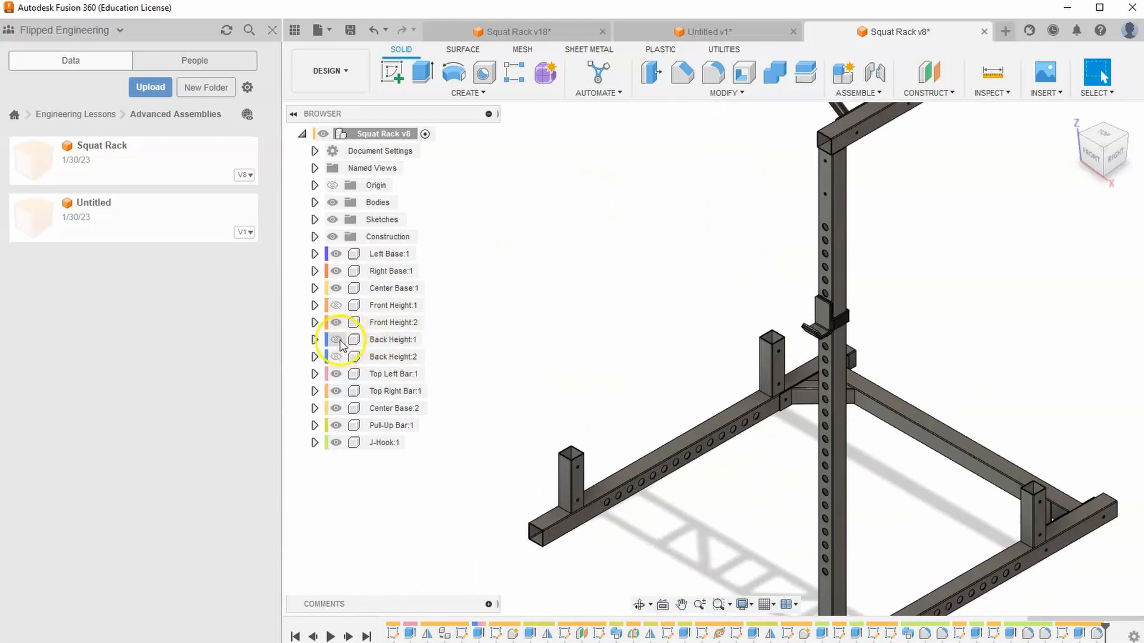
click(336, 305)
scroll(487, 358, down, 1)
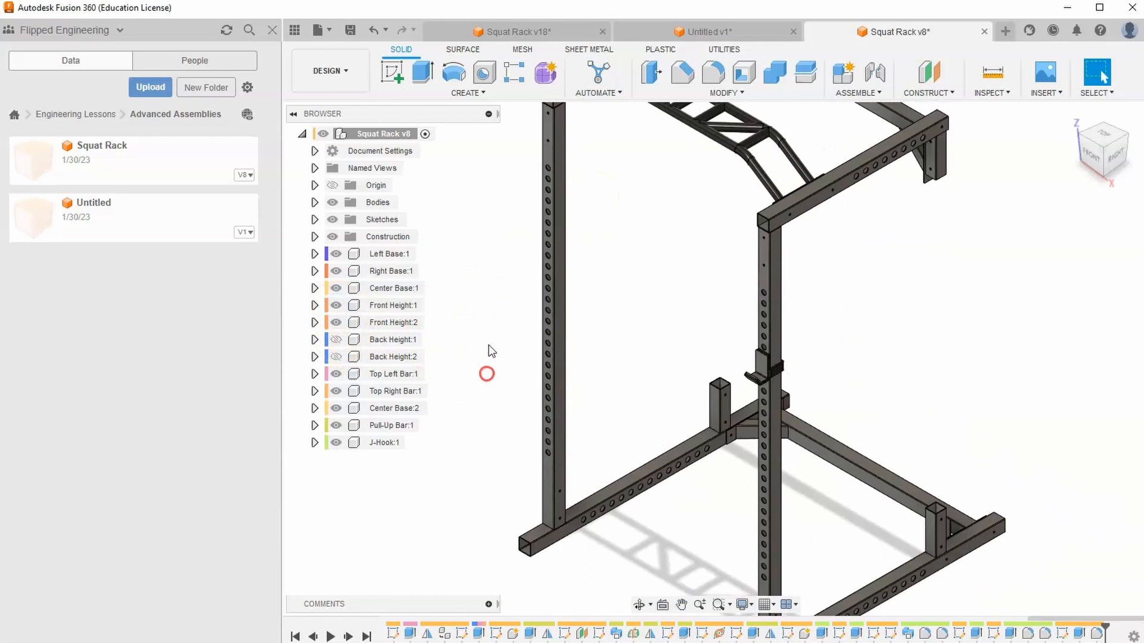
- Mirror the J-Hook component onto the opposite front post across the vertical origin plane midway between the posts
click(466, 92)
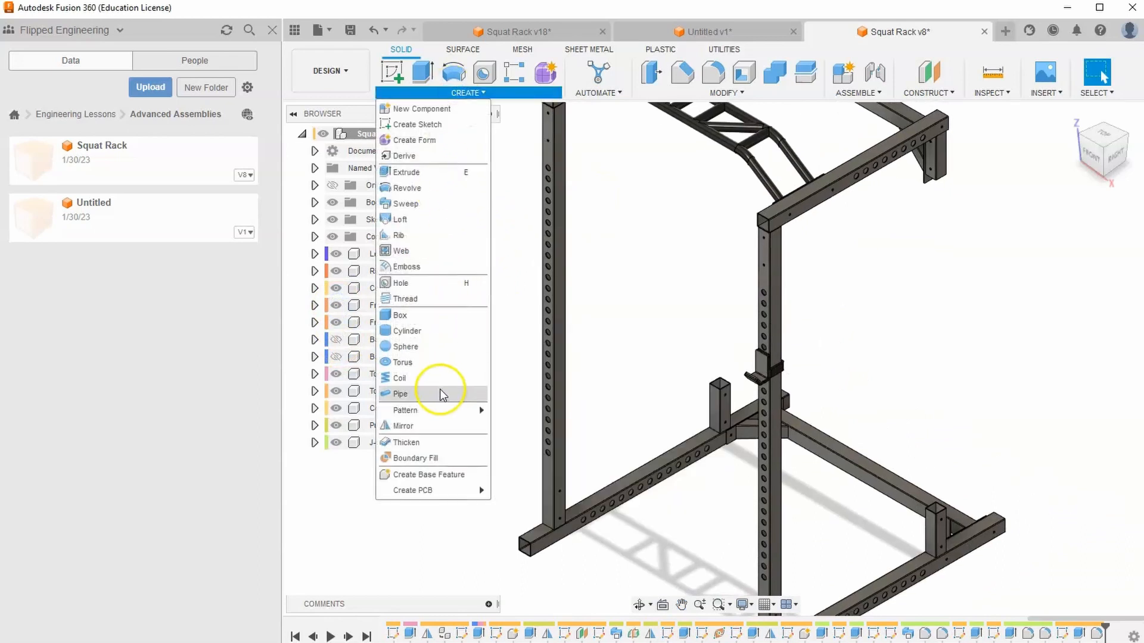
click(433, 427)
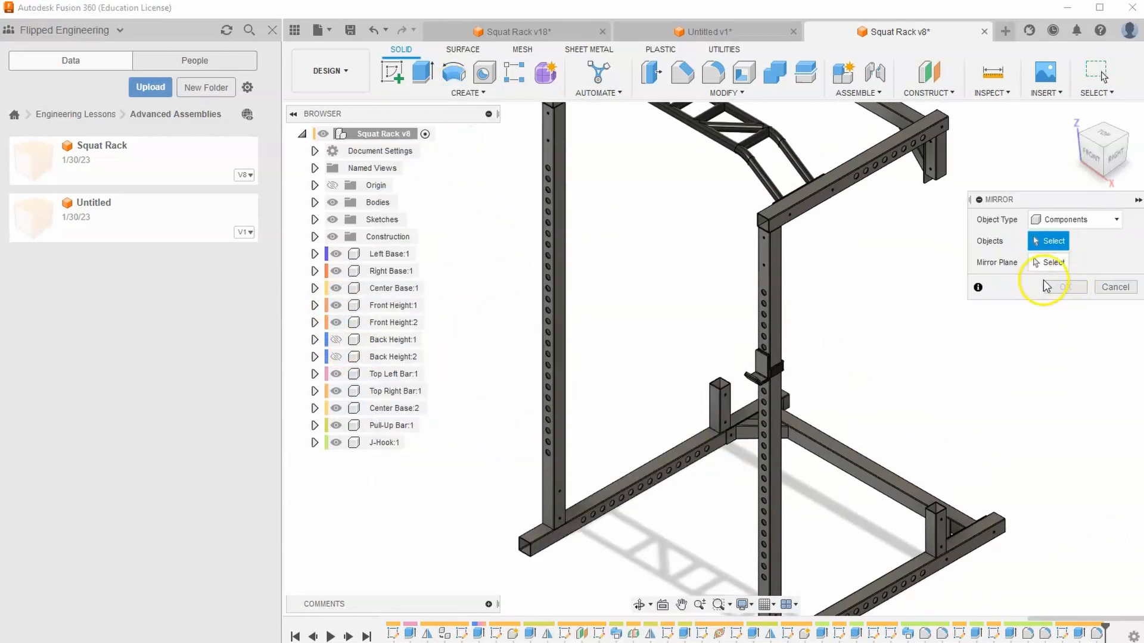
click(1051, 221)
click(1052, 221)
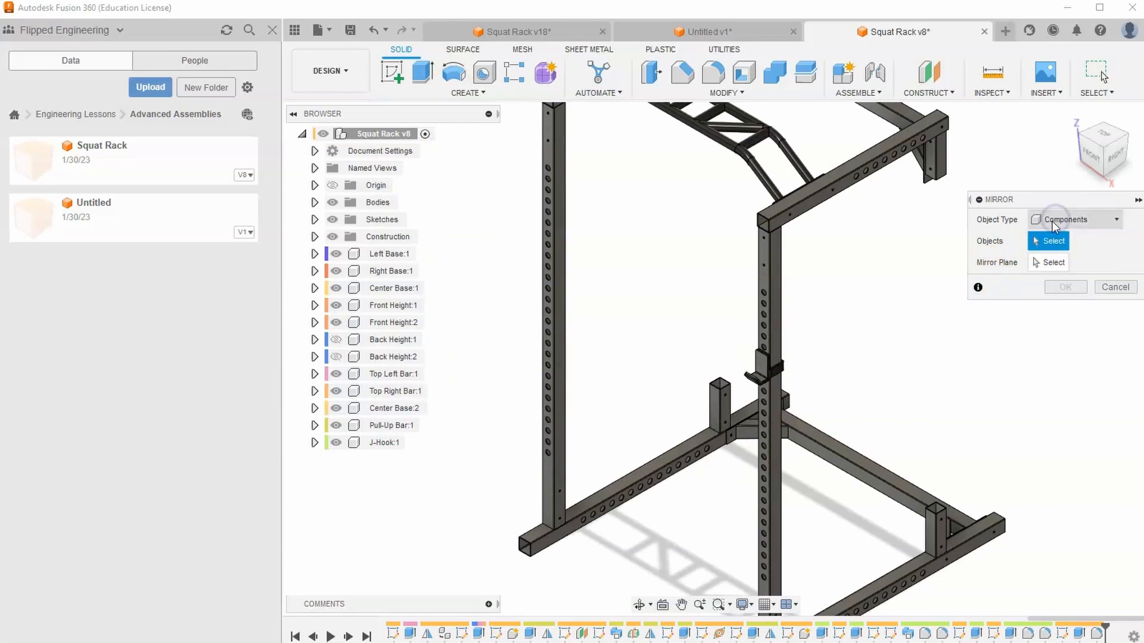
scroll(766, 357, up, 2)
scroll(764, 358, up, 2)
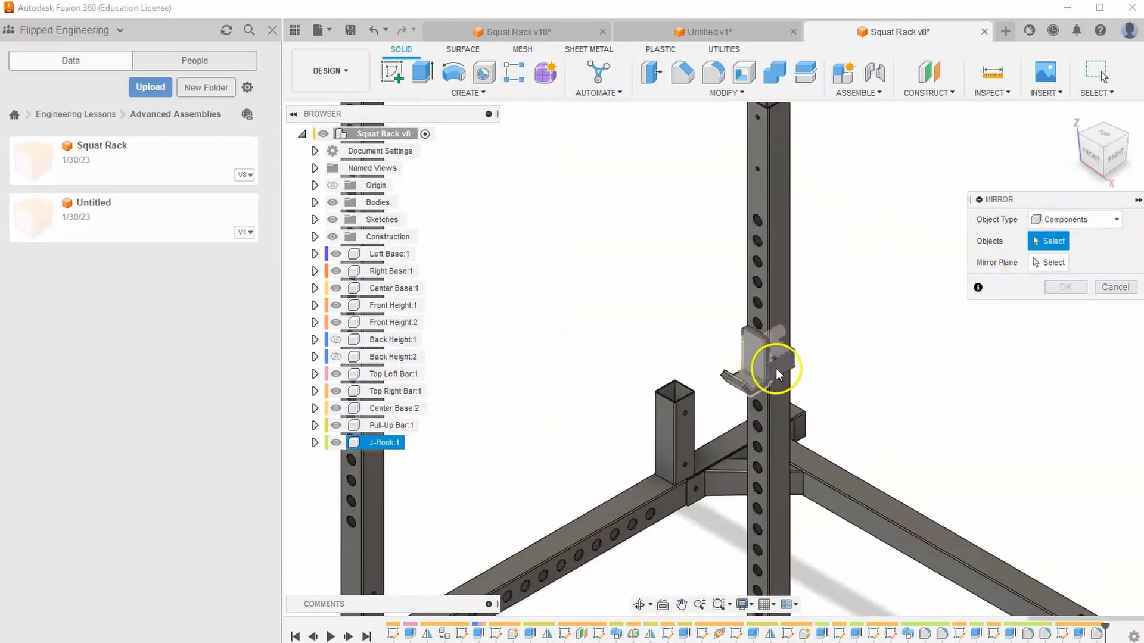
click(776, 369)
click(1049, 262)
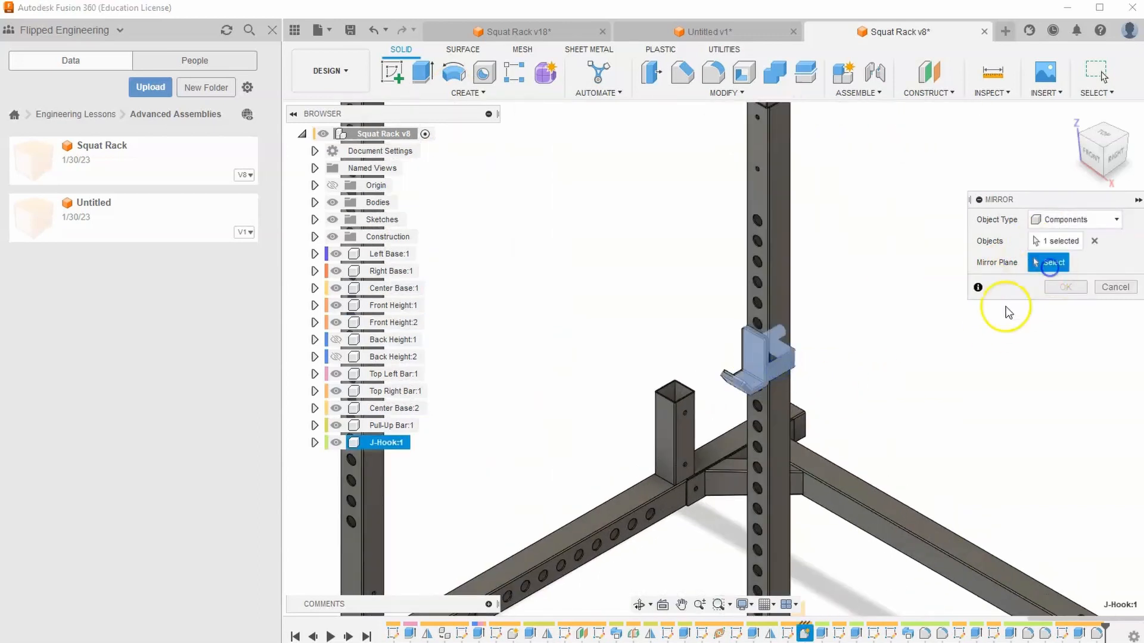
scroll(901, 312, down, 3)
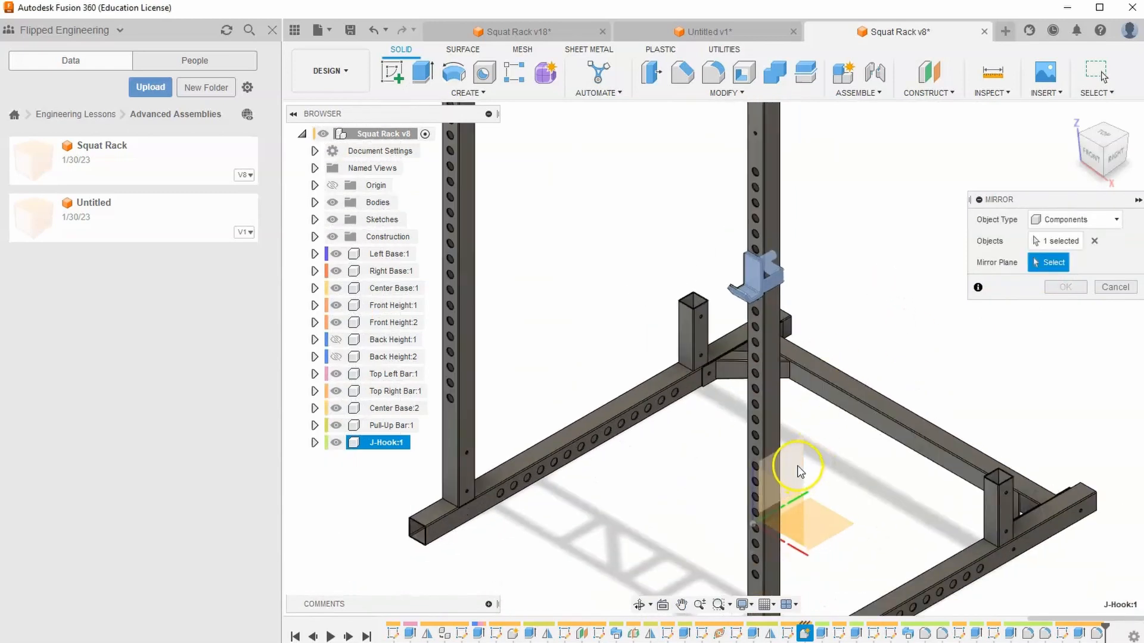
click(797, 466)
middle_drag(549, 417, 595, 530)
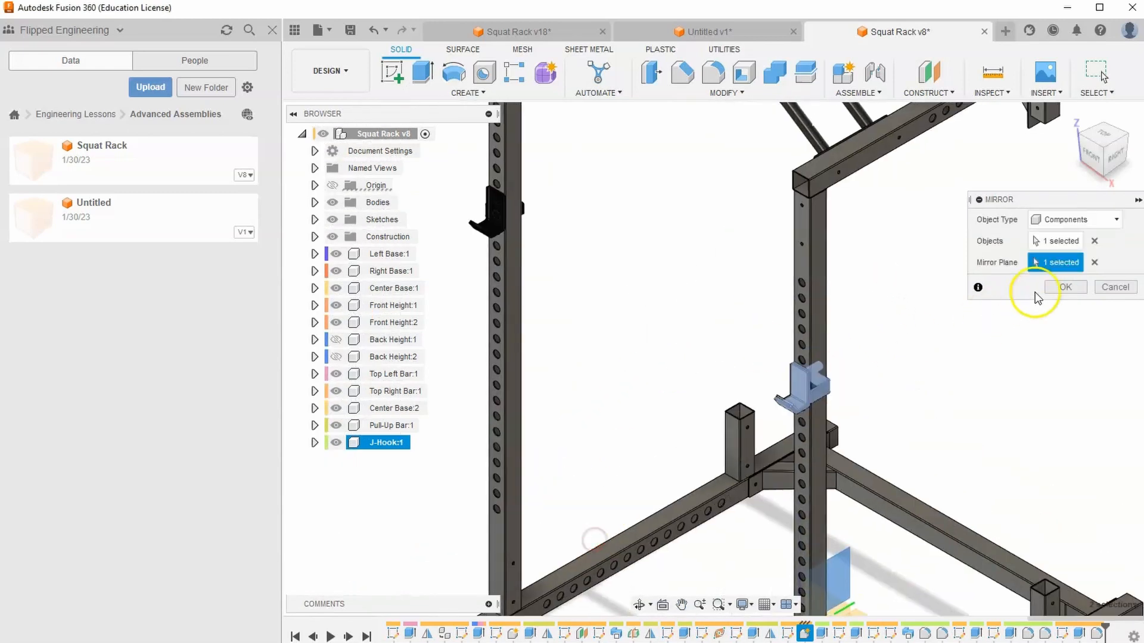
click(1062, 284)
- Compare the mirrored J-hook with the original and examine which bodies the mirrored component contains
scroll(564, 247, up, 3)
middle_drag(547, 245, 795, 420)
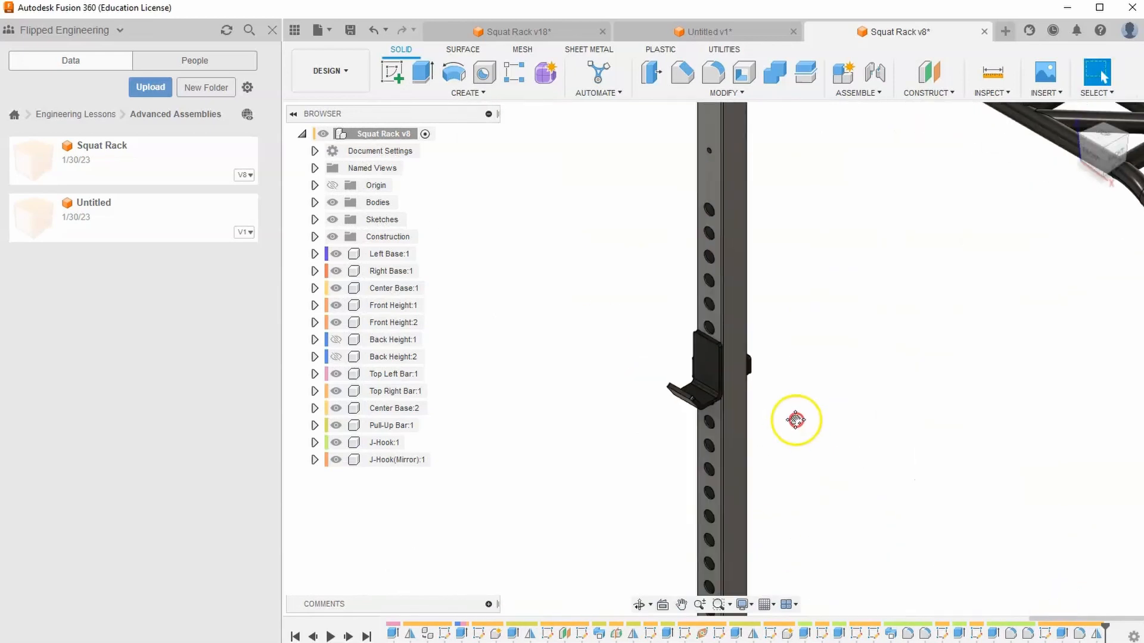
scroll(738, 411, up, 4)
scroll(765, 406, down, 1)
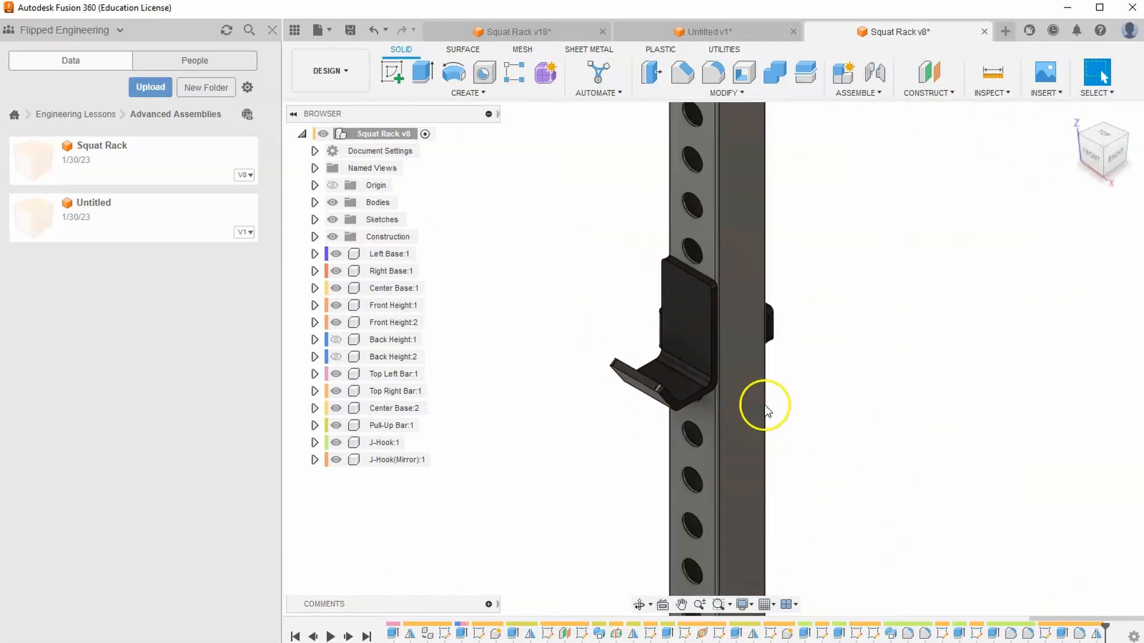
scroll(858, 470, down, 5)
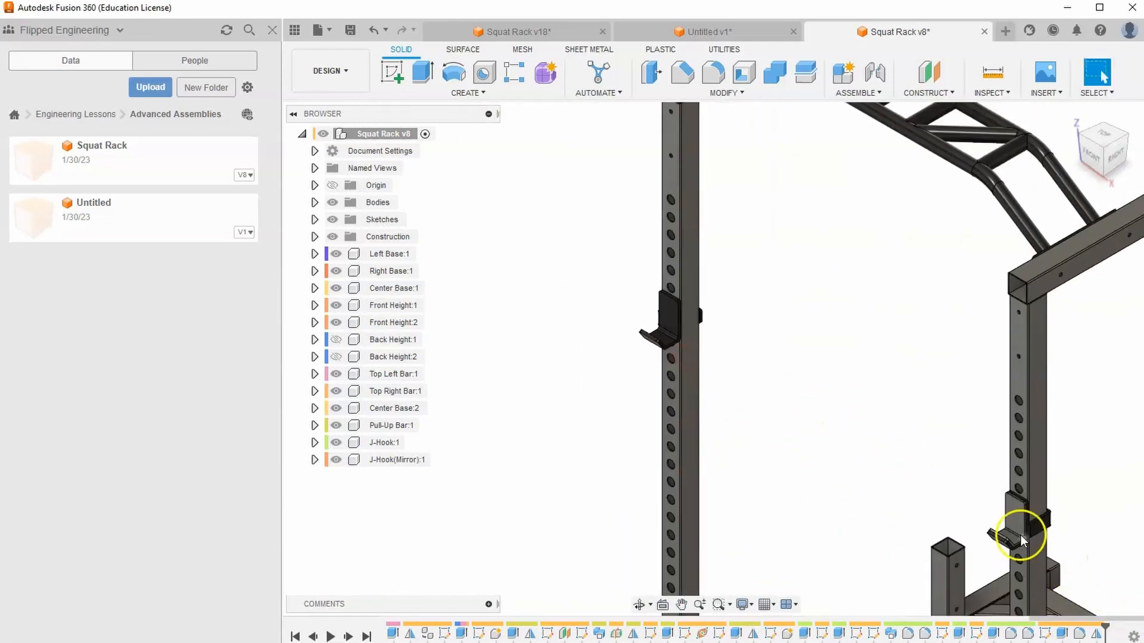
click(1016, 528)
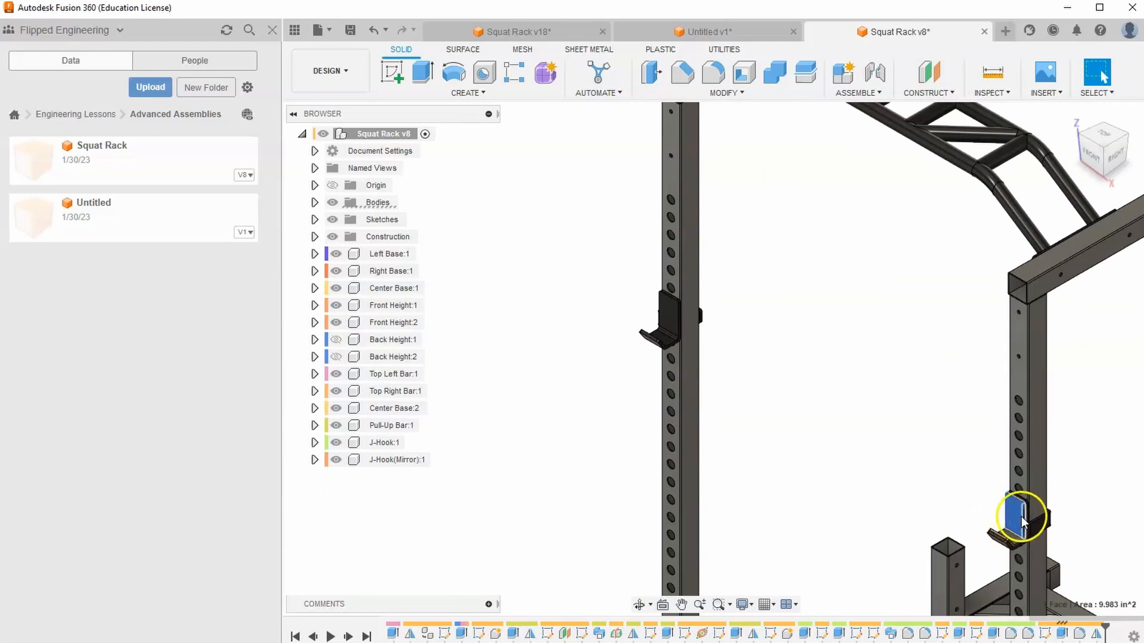
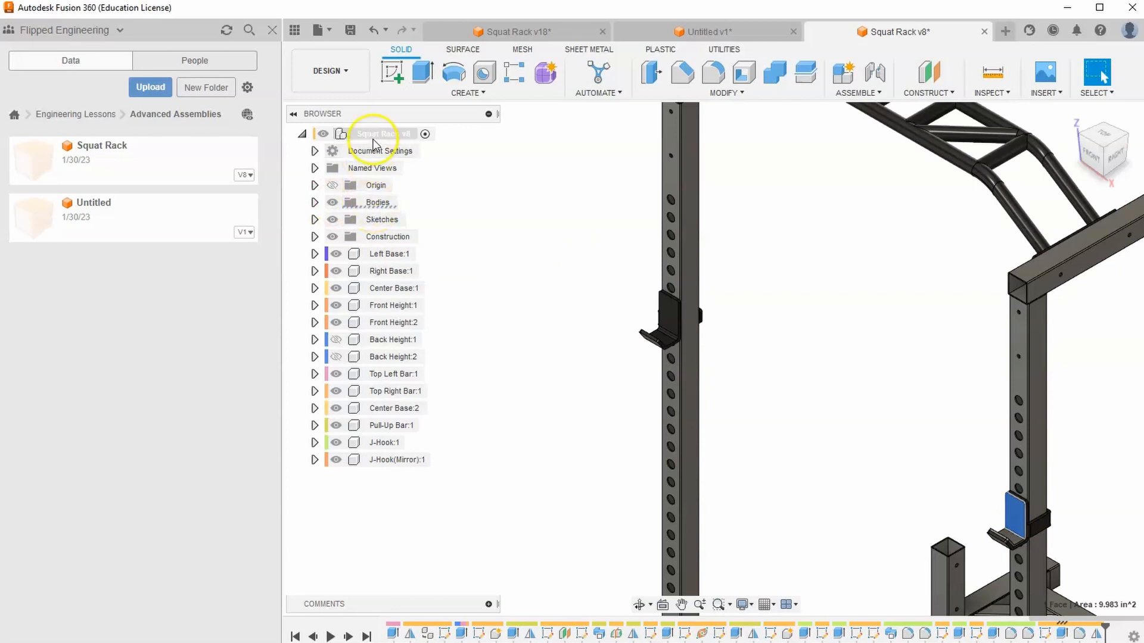
click(314, 460)
click(328, 494)
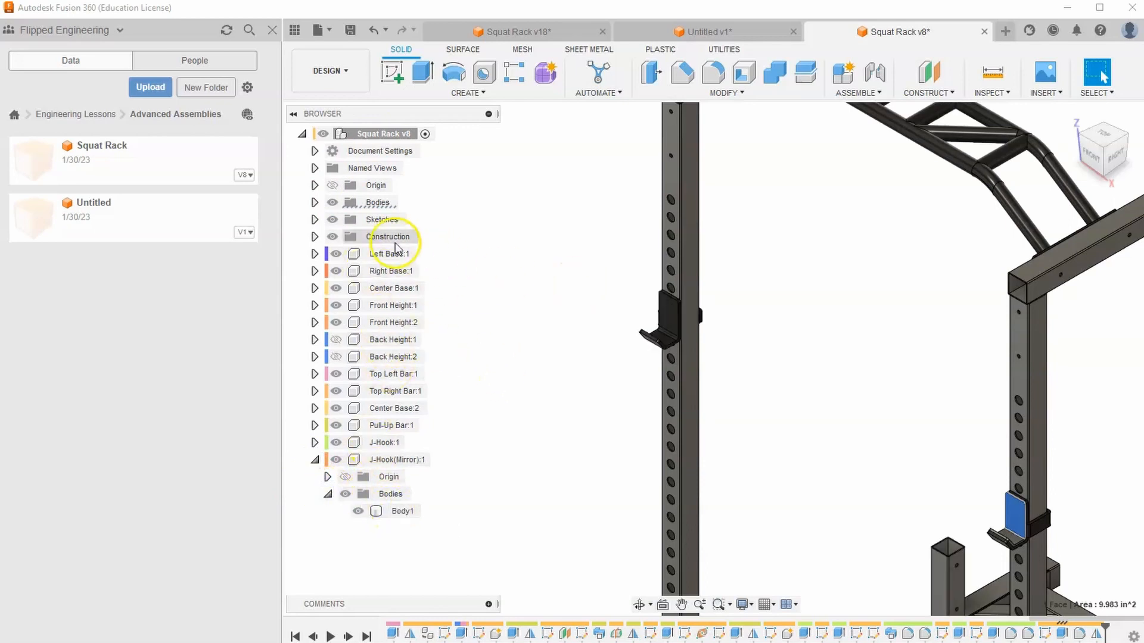
- Try moving Body10 from the root Bodies folder into the J-Hook(Mirror) component, and undo the move
click(315, 203)
drag(376, 225, 388, 511)
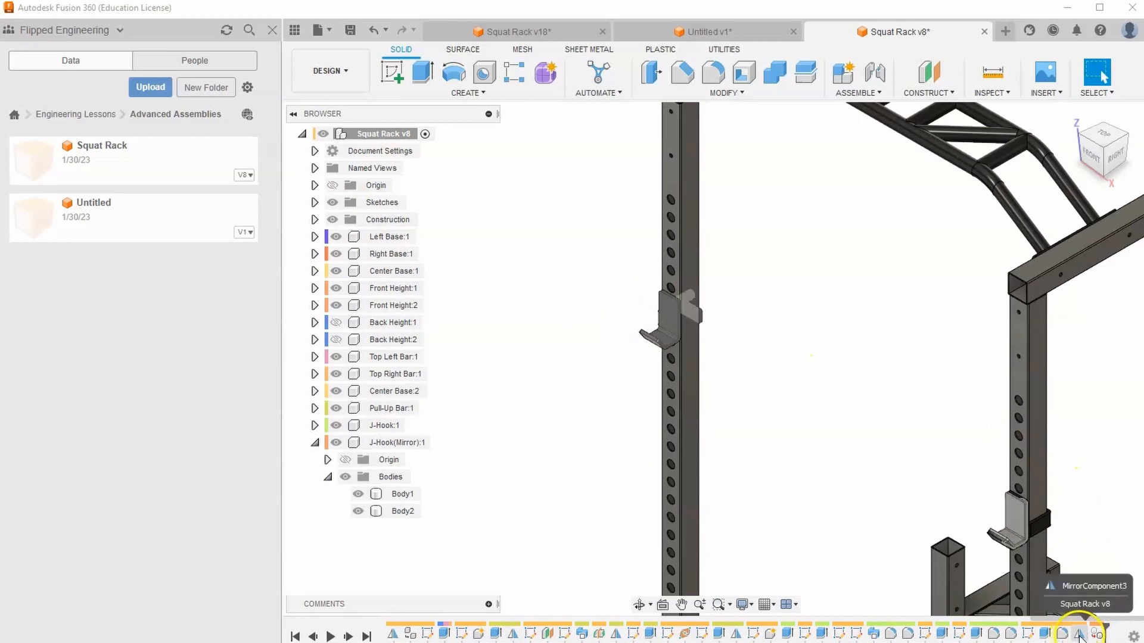
right_click(542, 373)
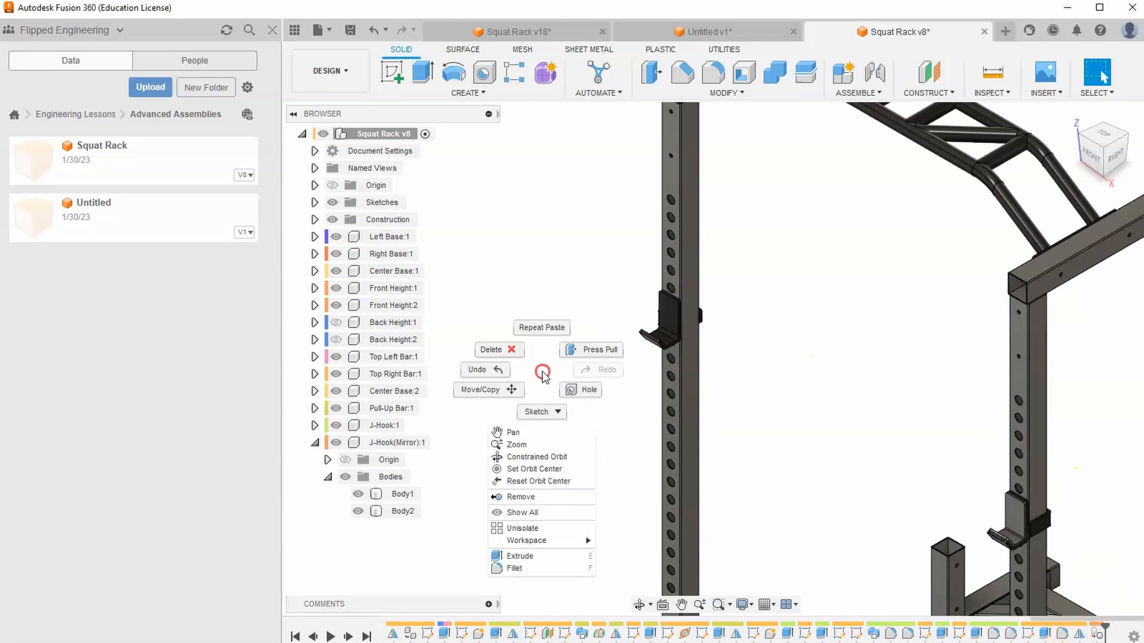
click(502, 376)
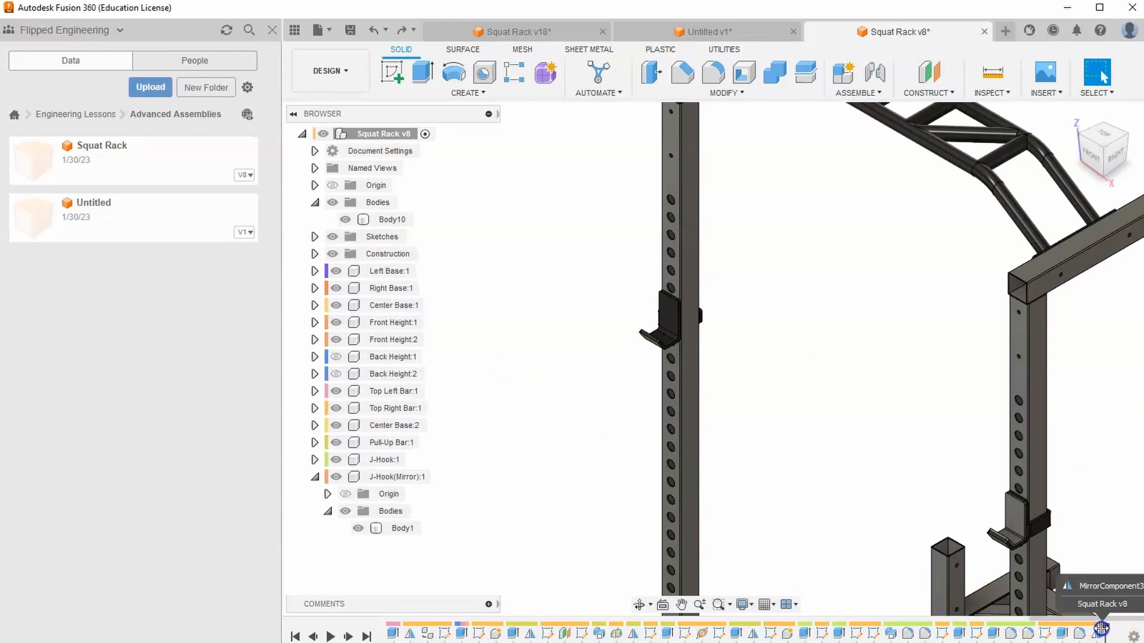
- Roll the timeline back to before the mirror, try moving Body10 into J-Hook:1, and roll the timeline forward again
drag(1095, 630, 1085, 630)
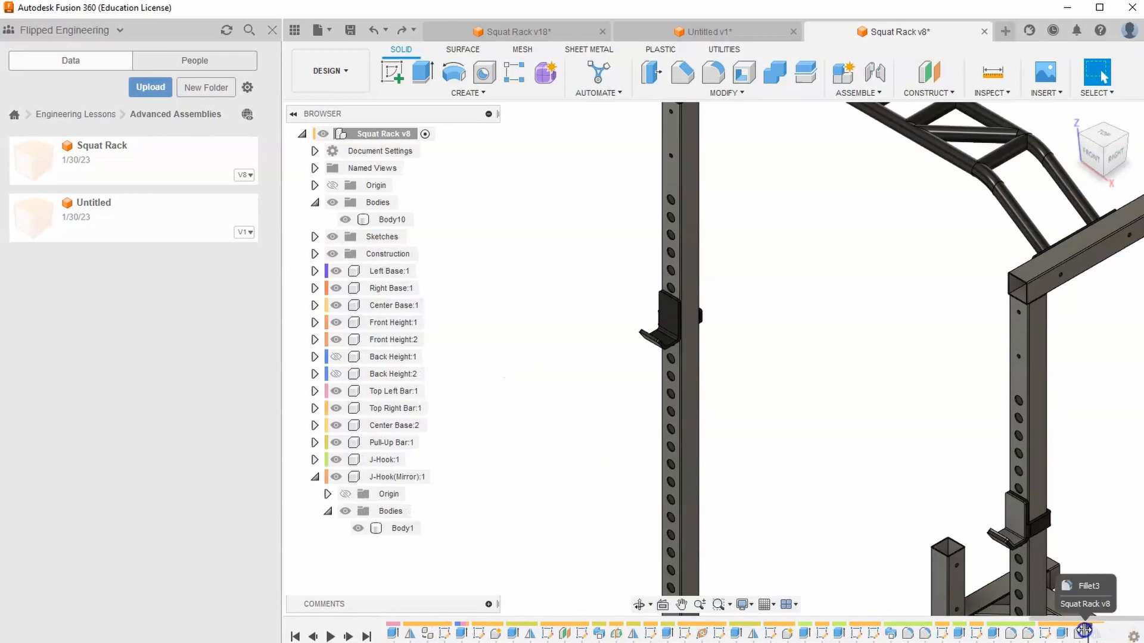
drag(393, 220, 483, 410)
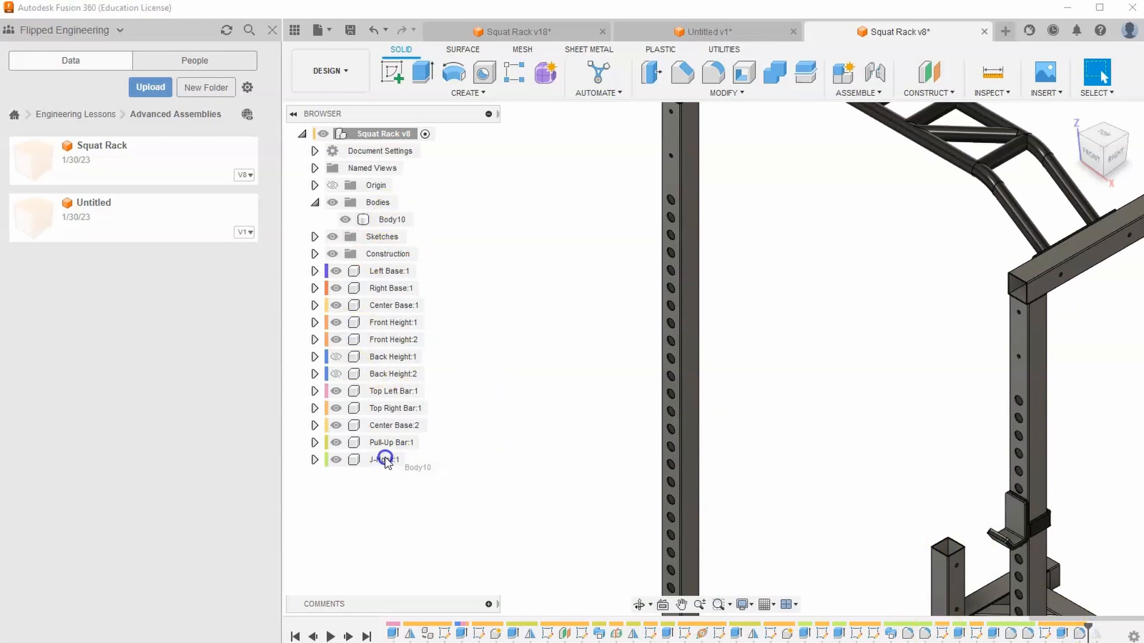
drag(405, 274, 390, 223)
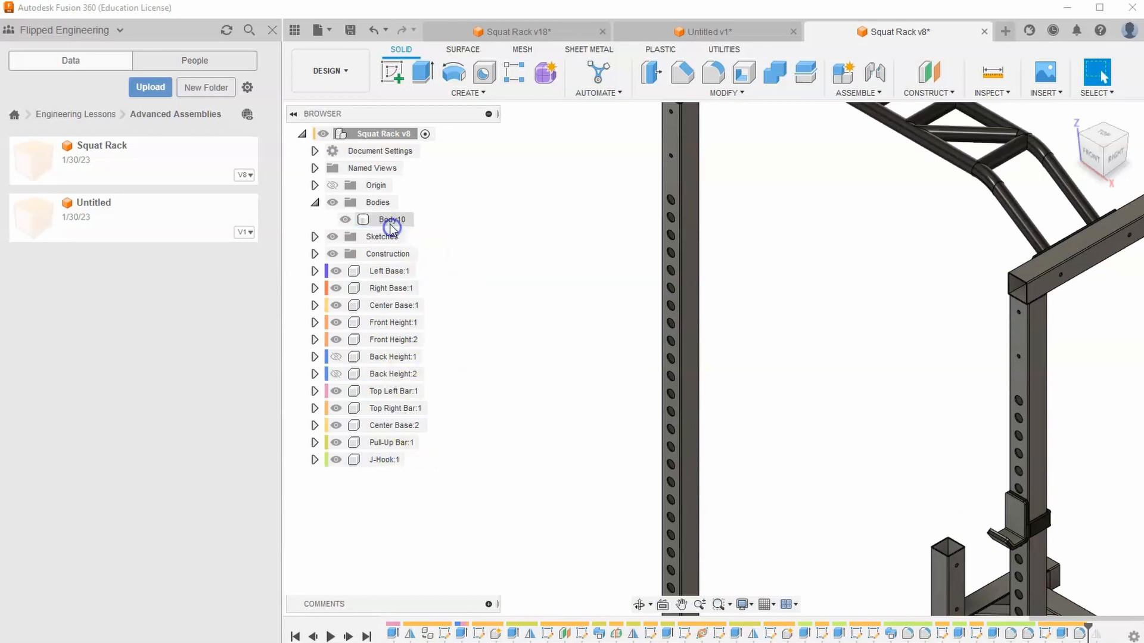
click(577, 322)
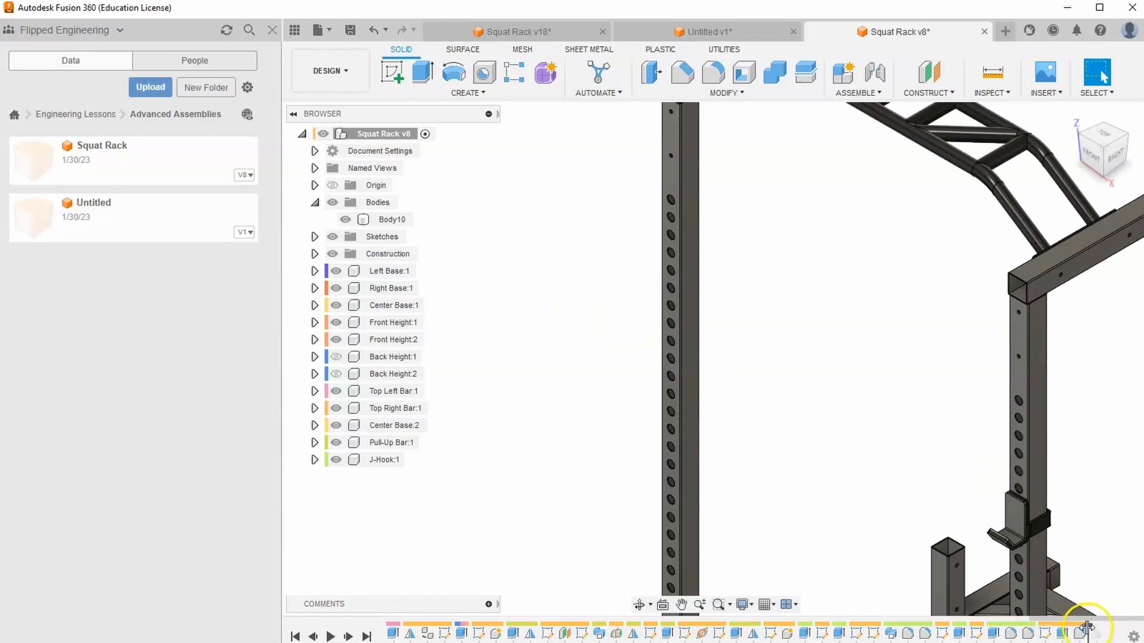
drag(1086, 628, 1106, 628)
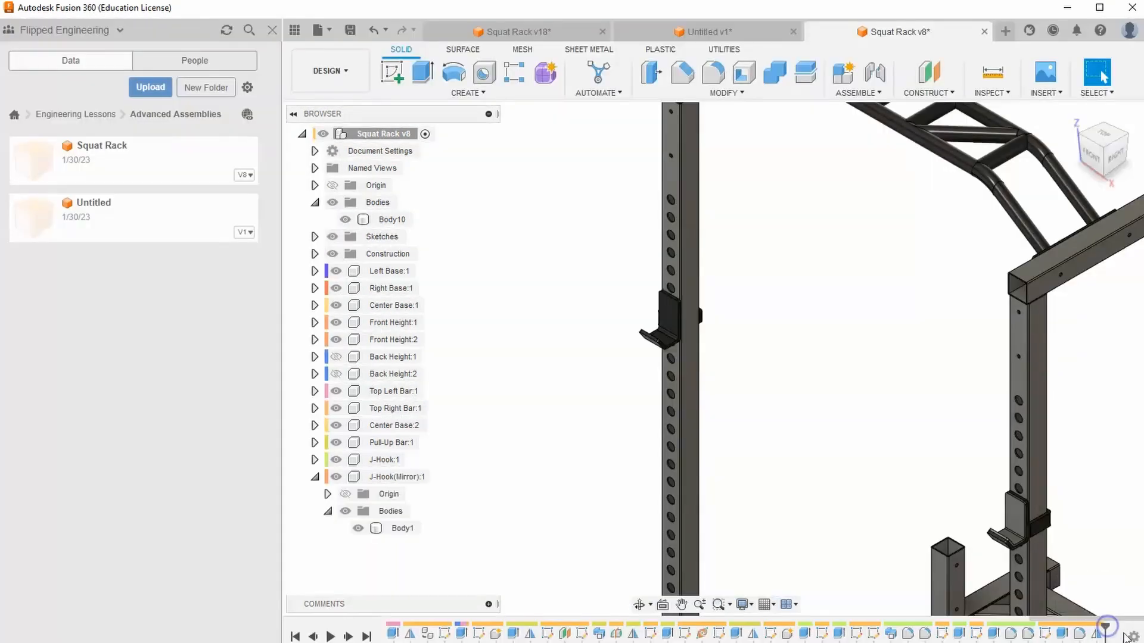
- Delete the J-hook's mirror feature from the timeline and move Body10 from the root bodies into the J-Hook:1 component
right_click(1097, 633)
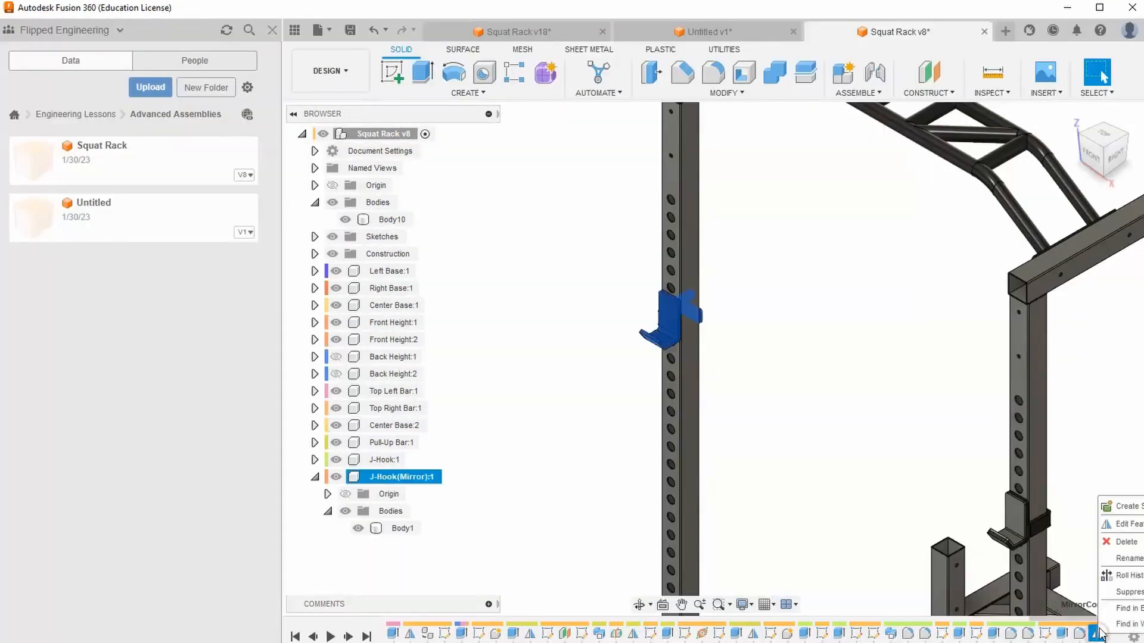
click(1125, 542)
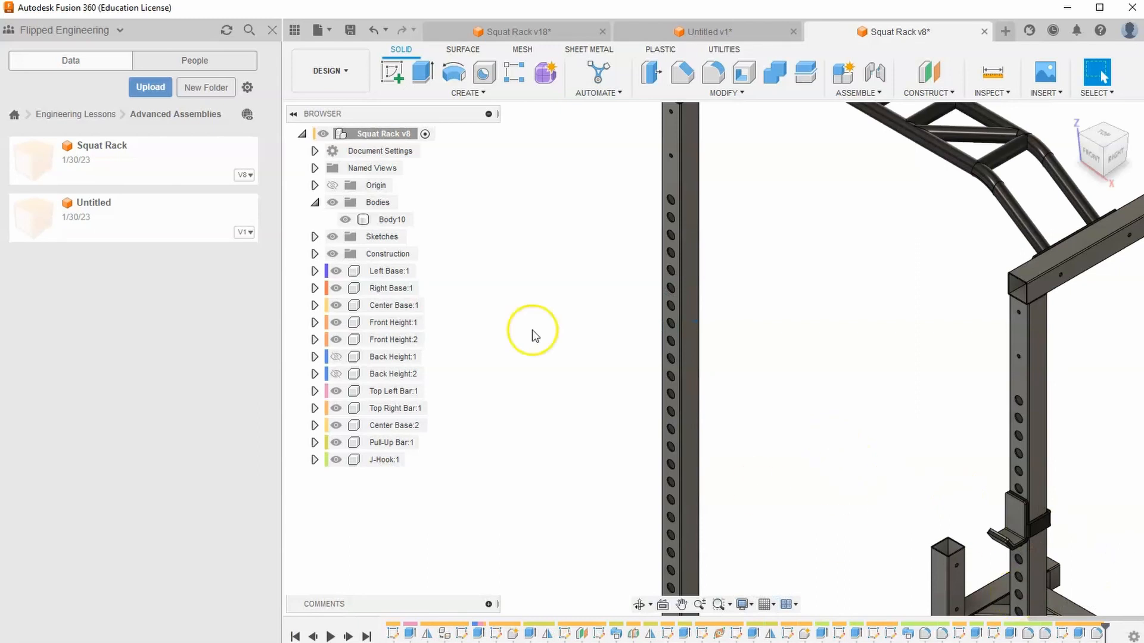
drag(388, 219, 380, 461)
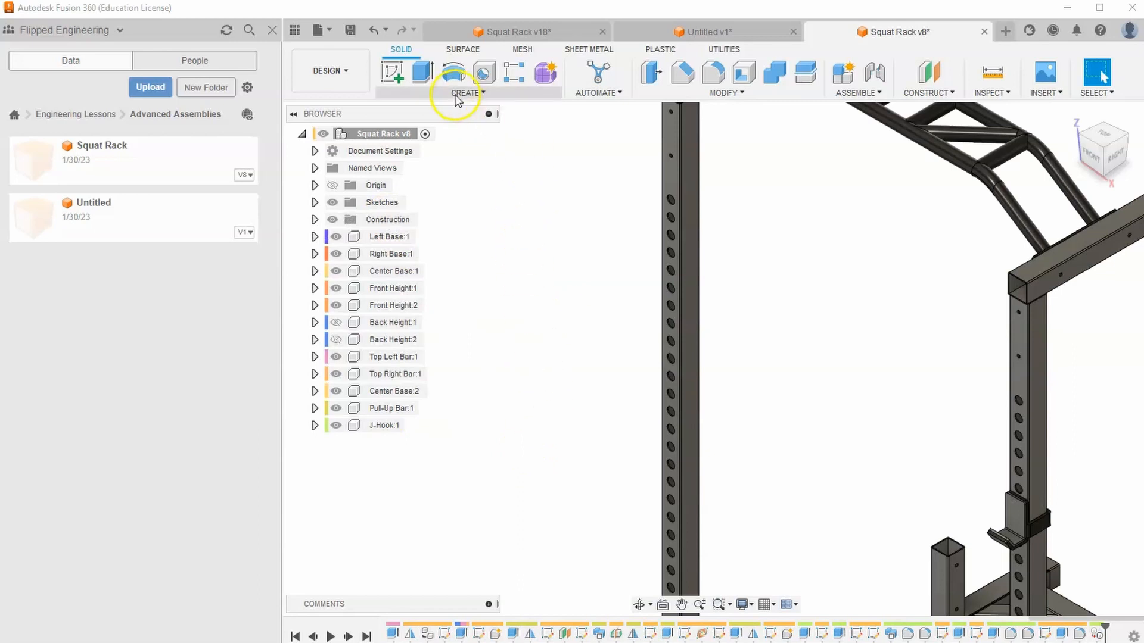
- Mirror the J-Hook component, including its liner body, across the vertical origin plane between the two front posts
click(454, 93)
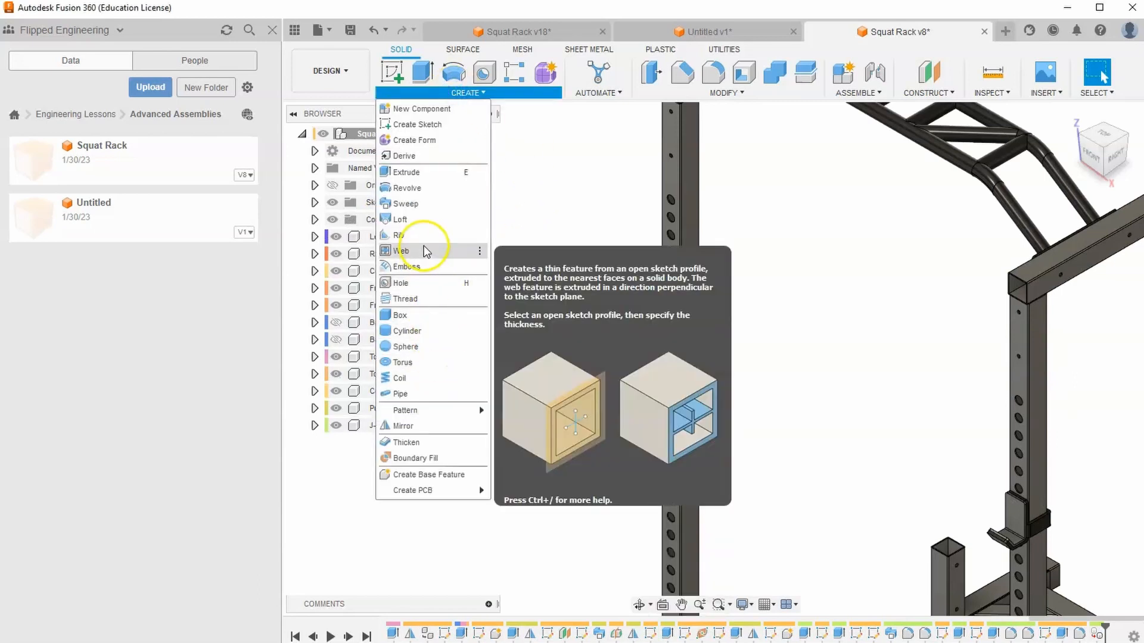
click(405, 425)
scroll(728, 340, up, 5)
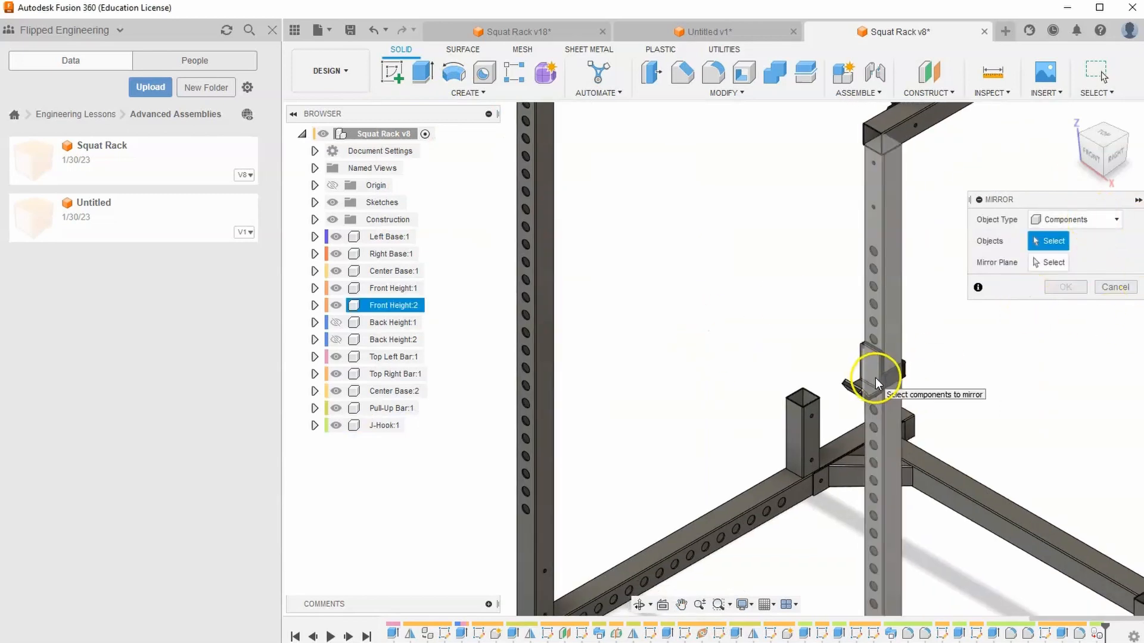
click(892, 381)
middle_drag(921, 413, 898, 320)
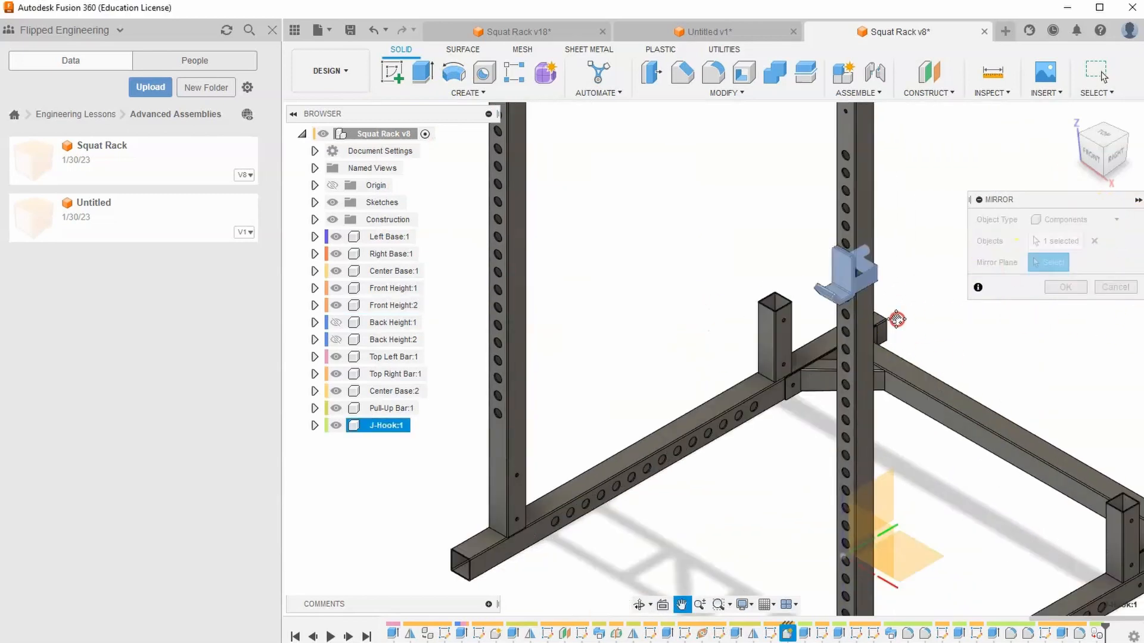
click(884, 501)
middle_drag(695, 365, 719, 511)
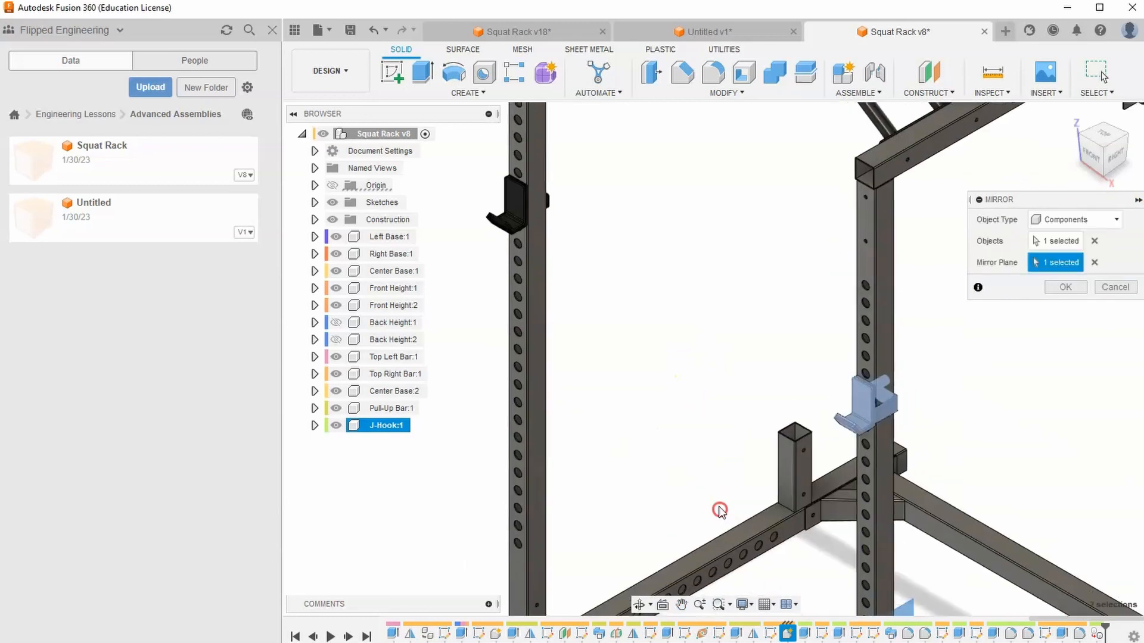
click(1065, 287)
- Inspect the liner on the mirrored J-hook and unhide the Back Height:2 post
scroll(521, 231, up, 5)
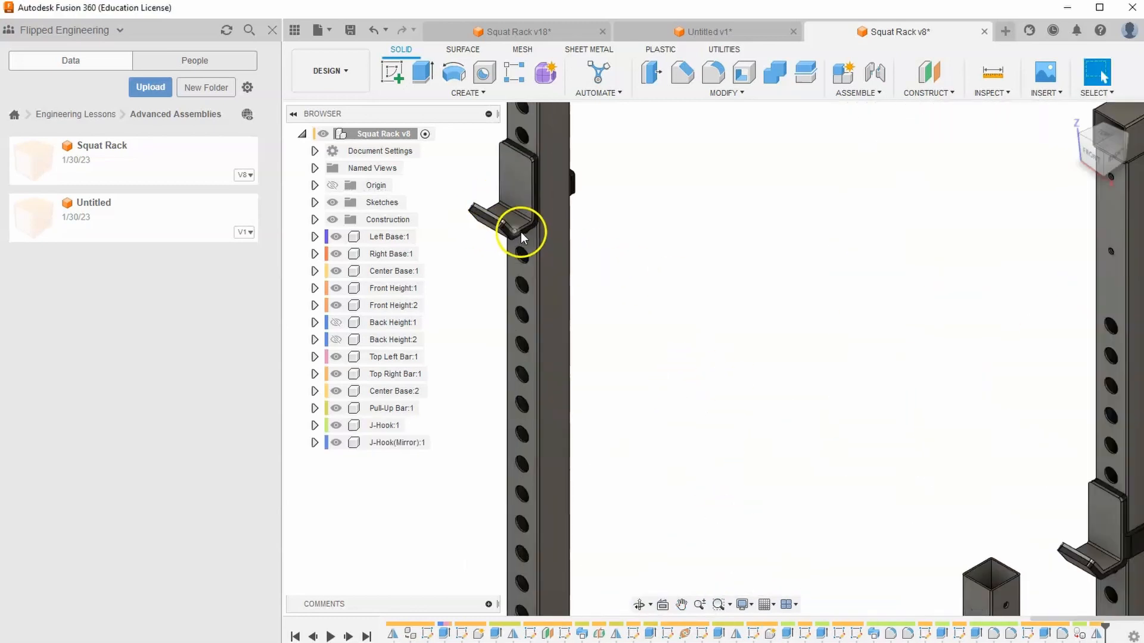
scroll(527, 202, down, 3)
scroll(690, 298, down, 5)
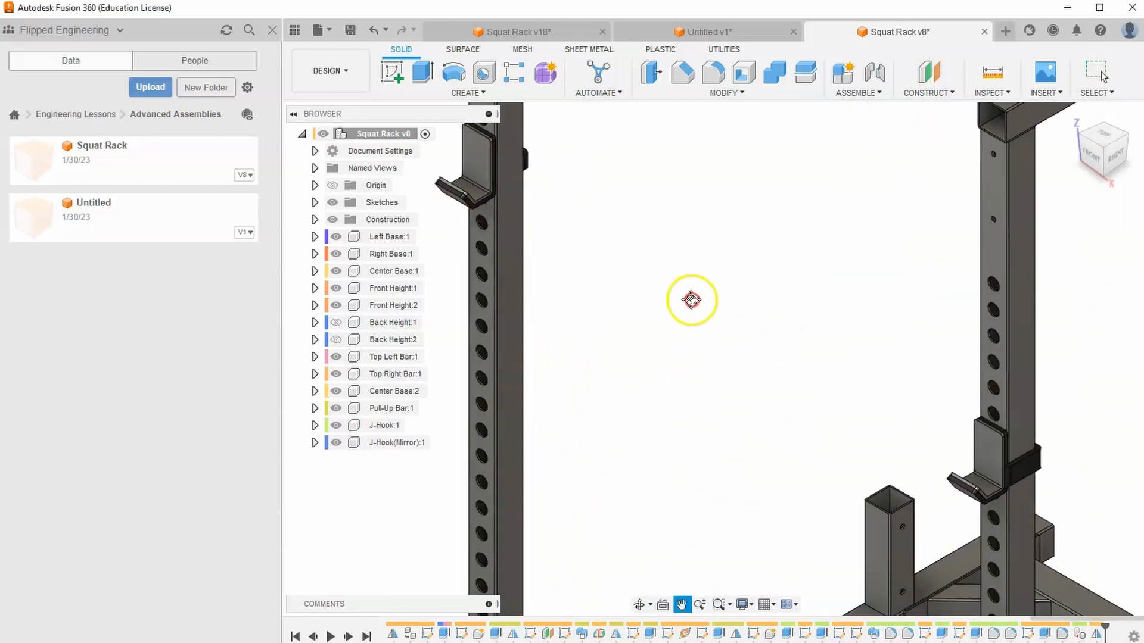
click(338, 341)
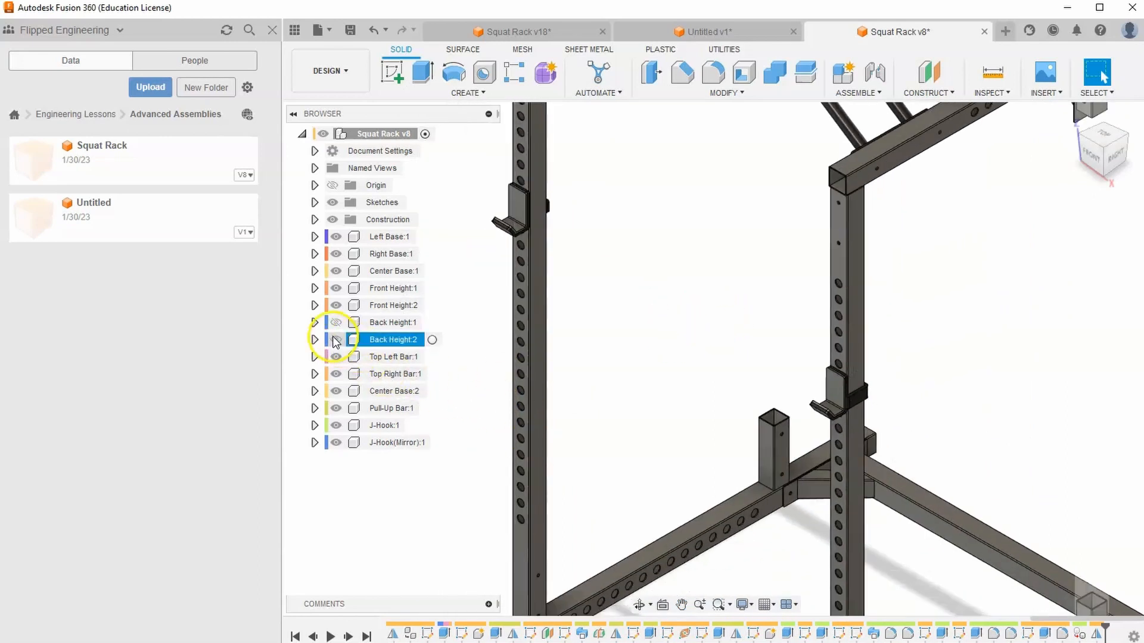
- Unhide the Back Height:1 and Back Height:2 posts
click(336, 339)
click(336, 323)
scroll(669, 417, down, 5)
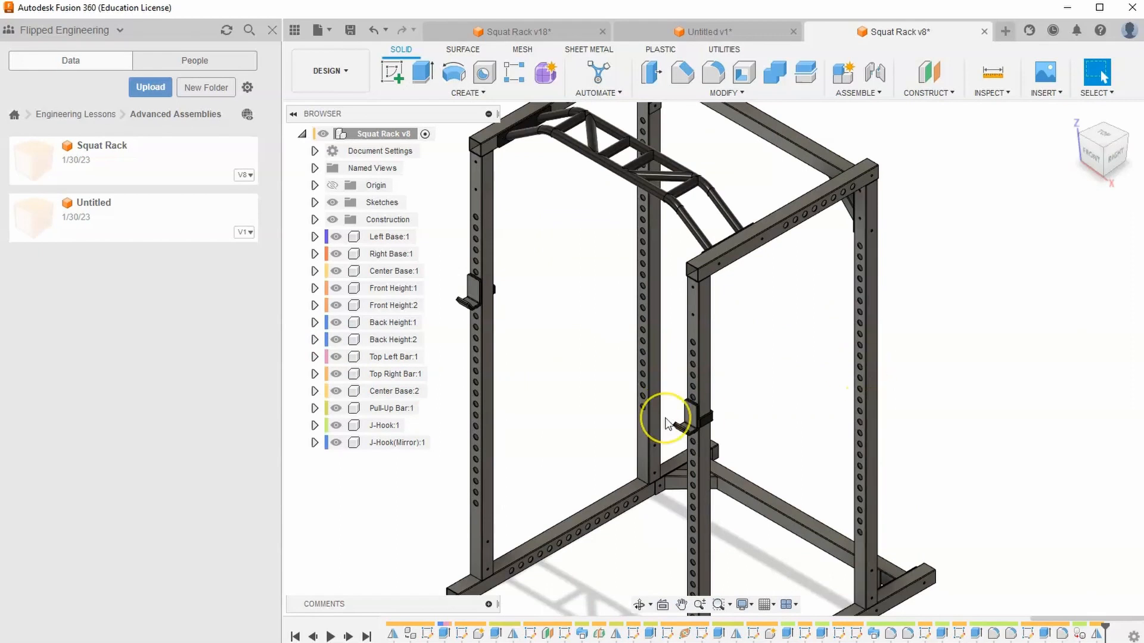
- Examine how the jointed J-hook moves on its post in the Untitled design, and return to the Squat Rack design
click(647, 35)
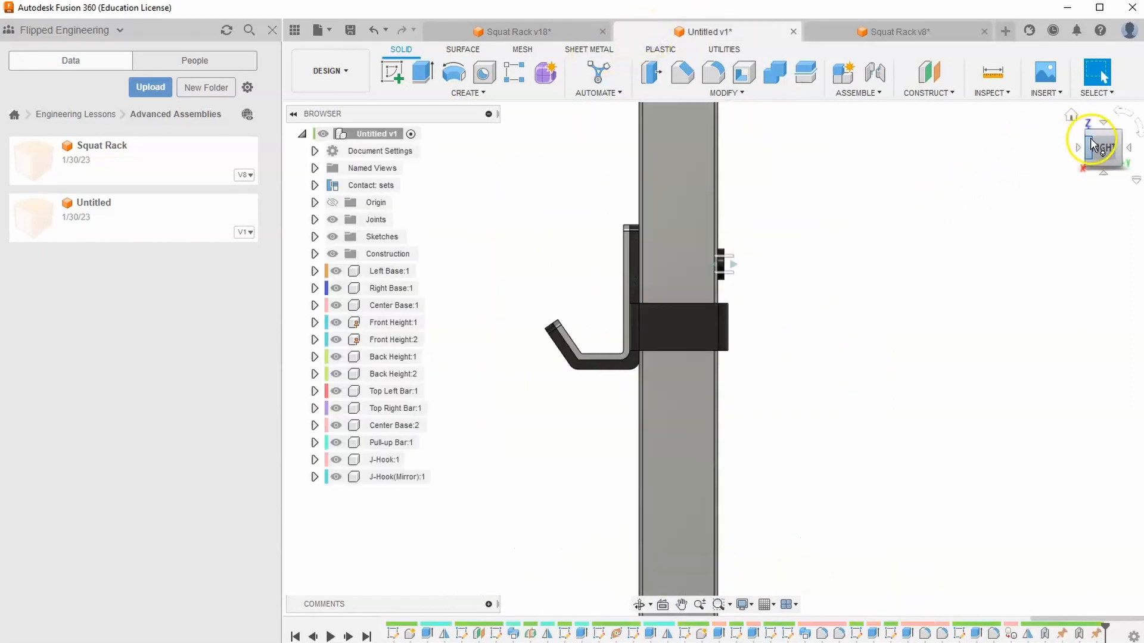
click(1092, 146)
drag(846, 484, 910, 439)
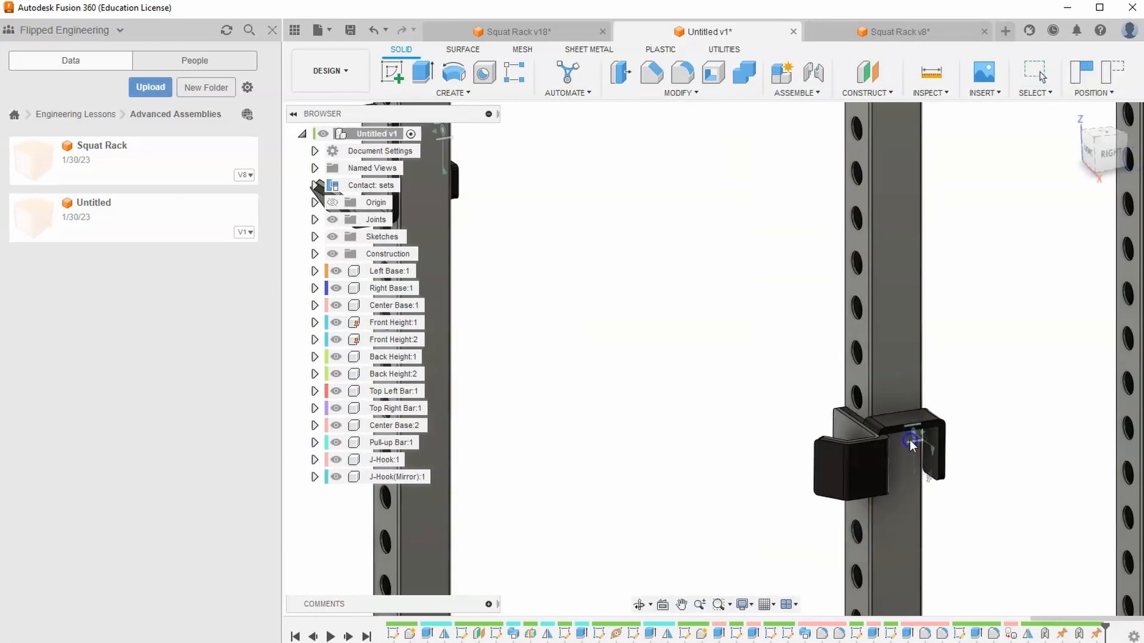
click(907, 34)
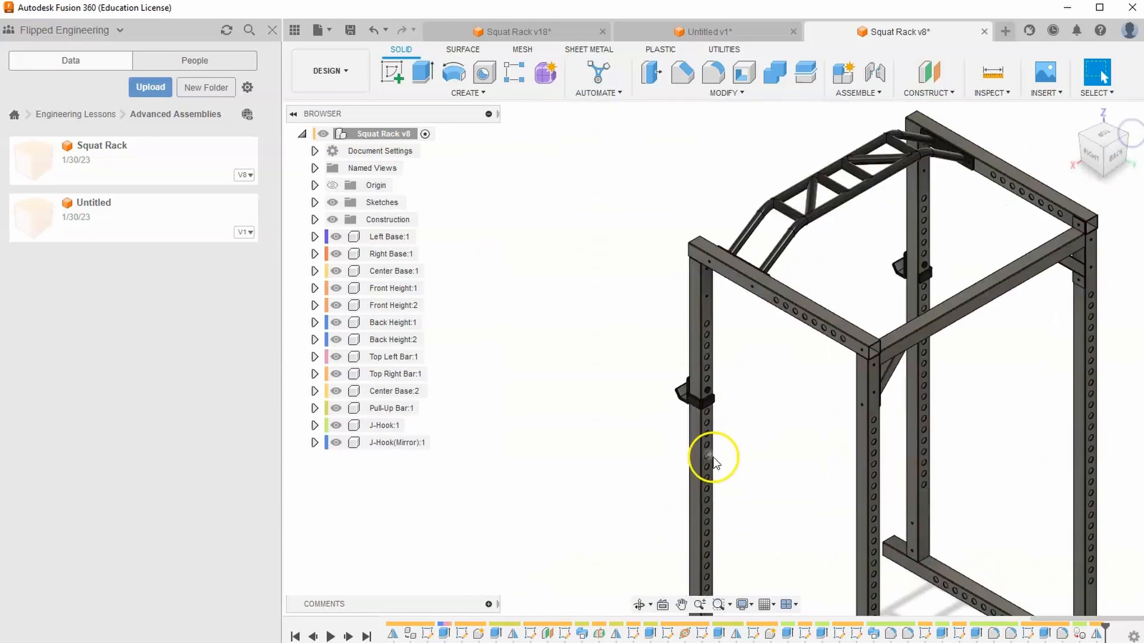
- Set up a cylindrical as-built joint between J-Hook:1 and Front Height:2, with its origin at the centre of the hook's pin end
scroll(707, 434, up, 4)
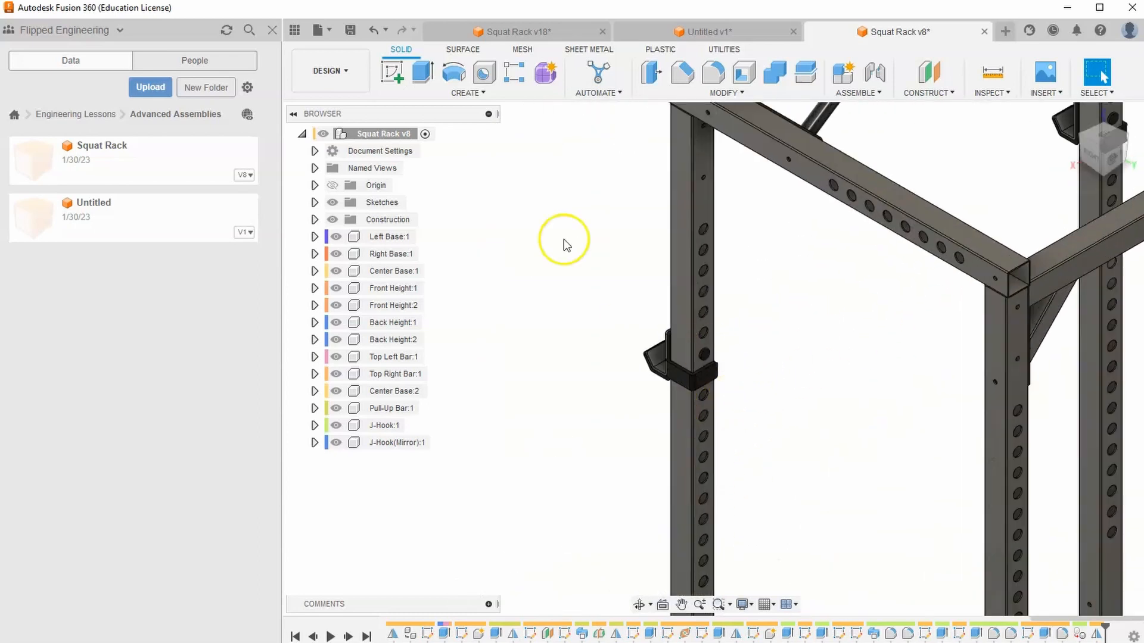
click(857, 94)
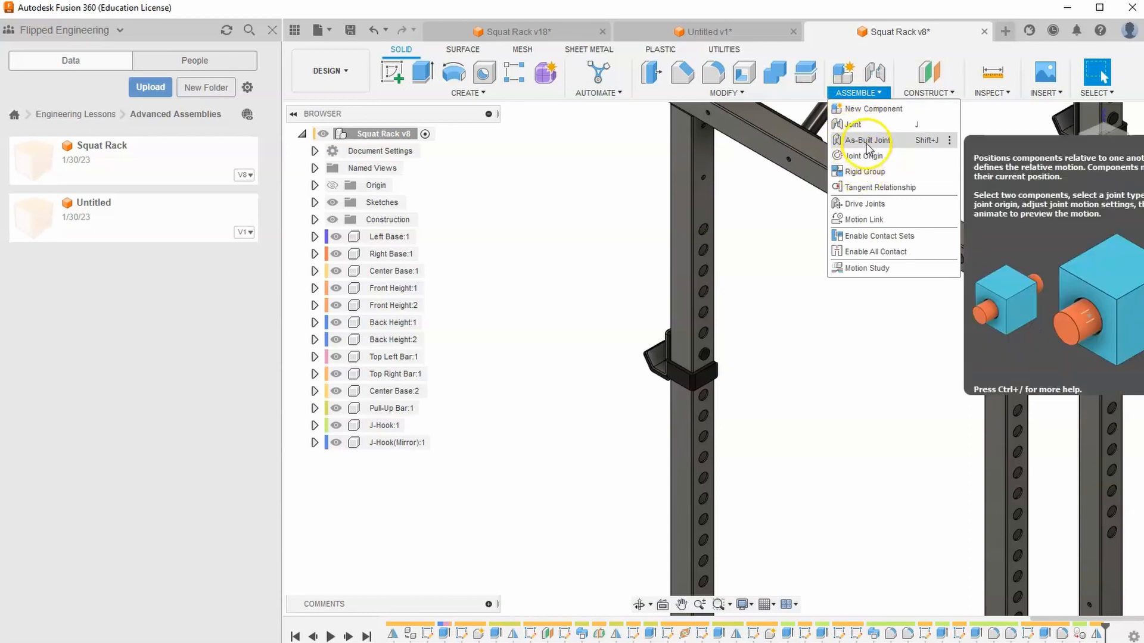
click(928, 143)
scroll(703, 364, up, 5)
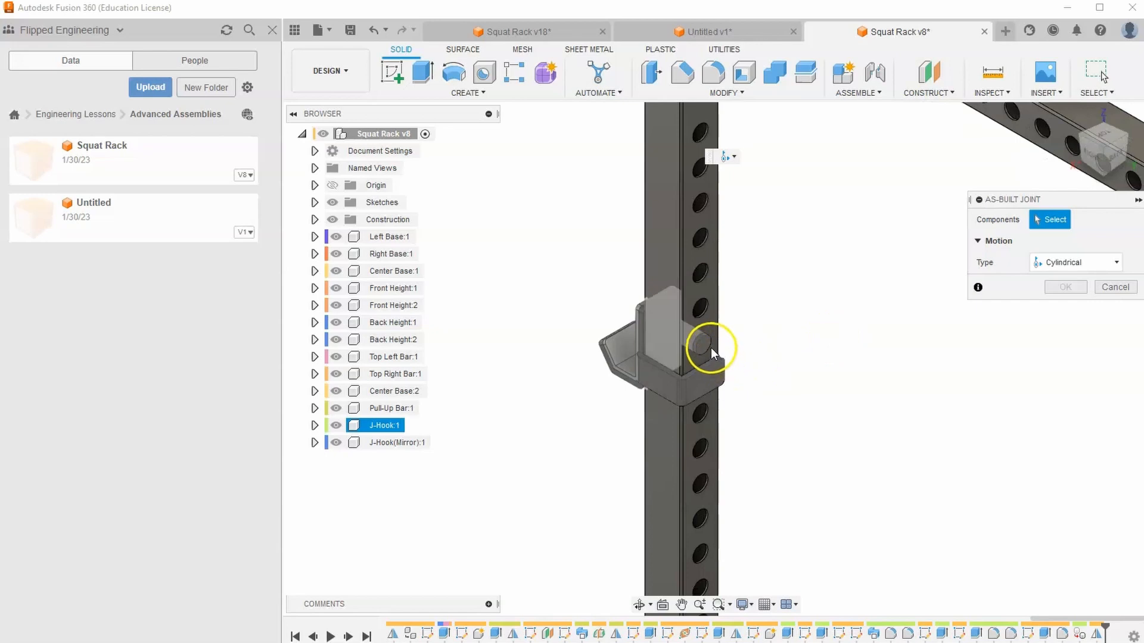
click(704, 343)
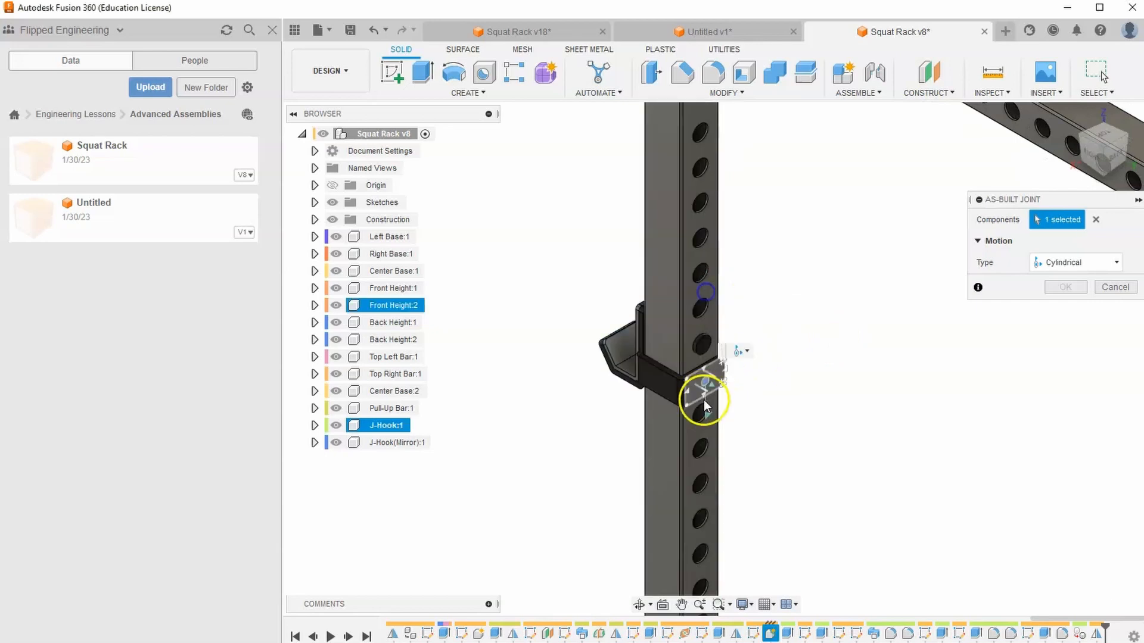
click(704, 406)
click(1050, 313)
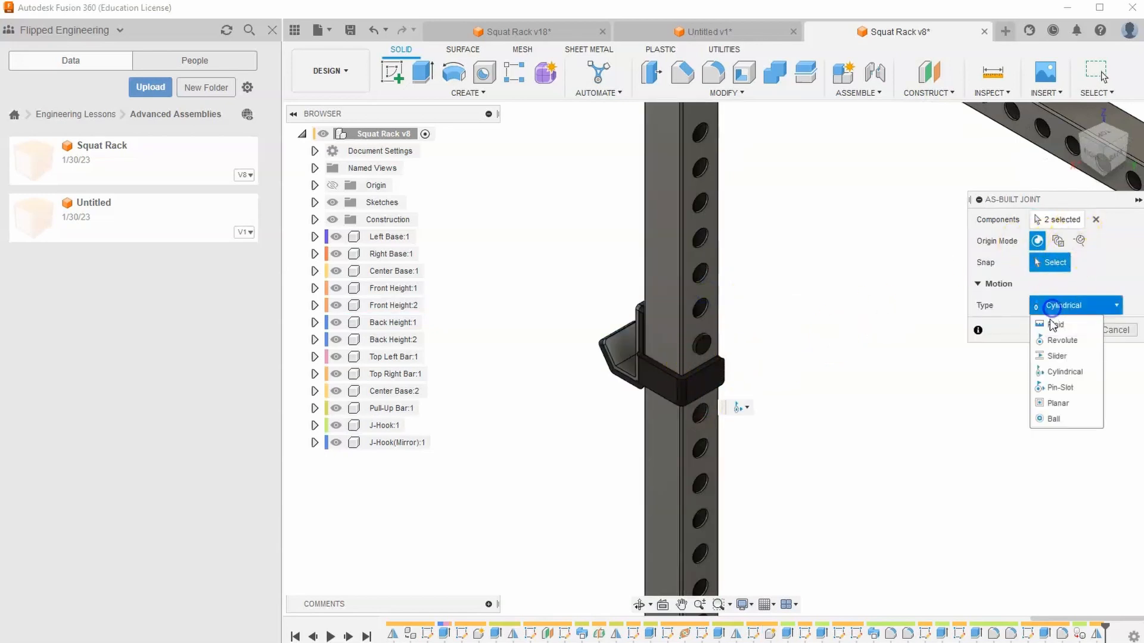
click(1055, 376)
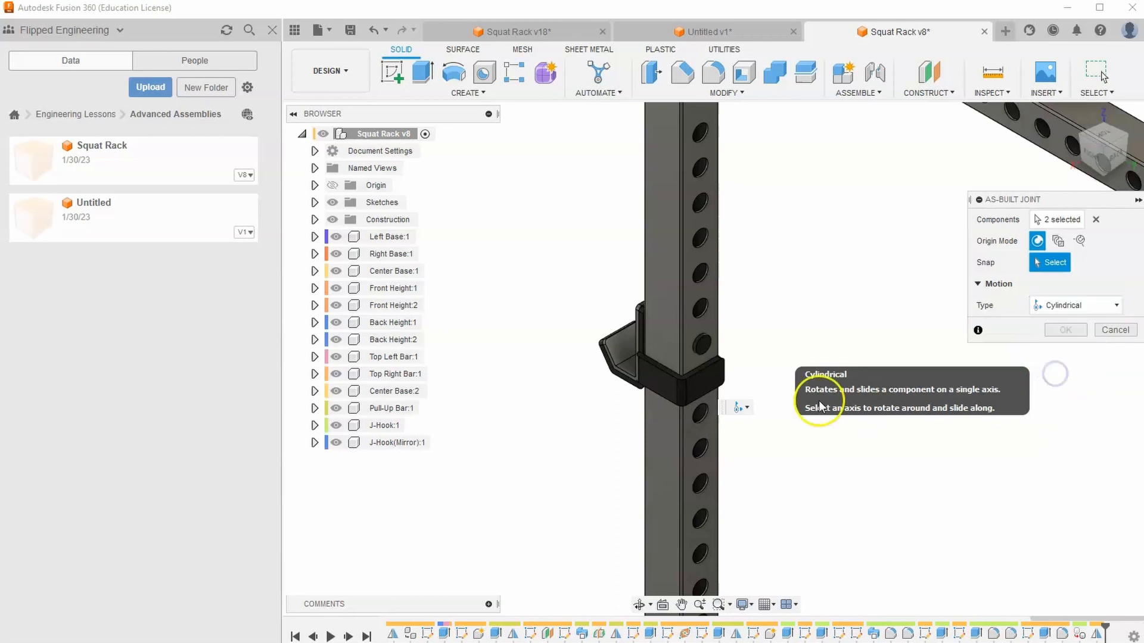
scroll(702, 360, up, 2)
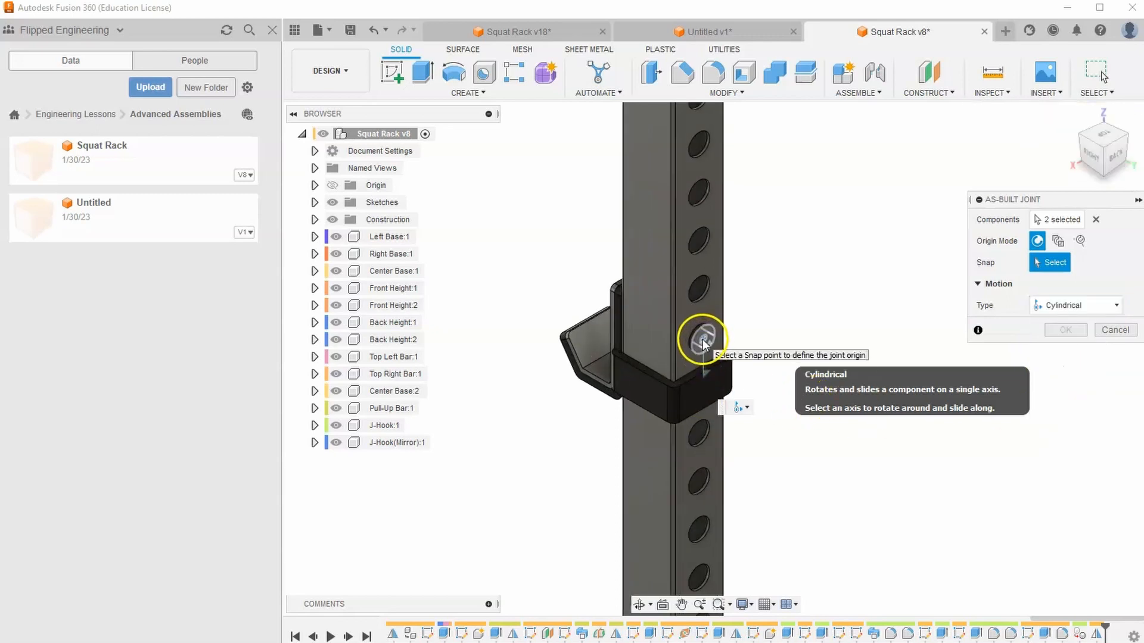
click(703, 340)
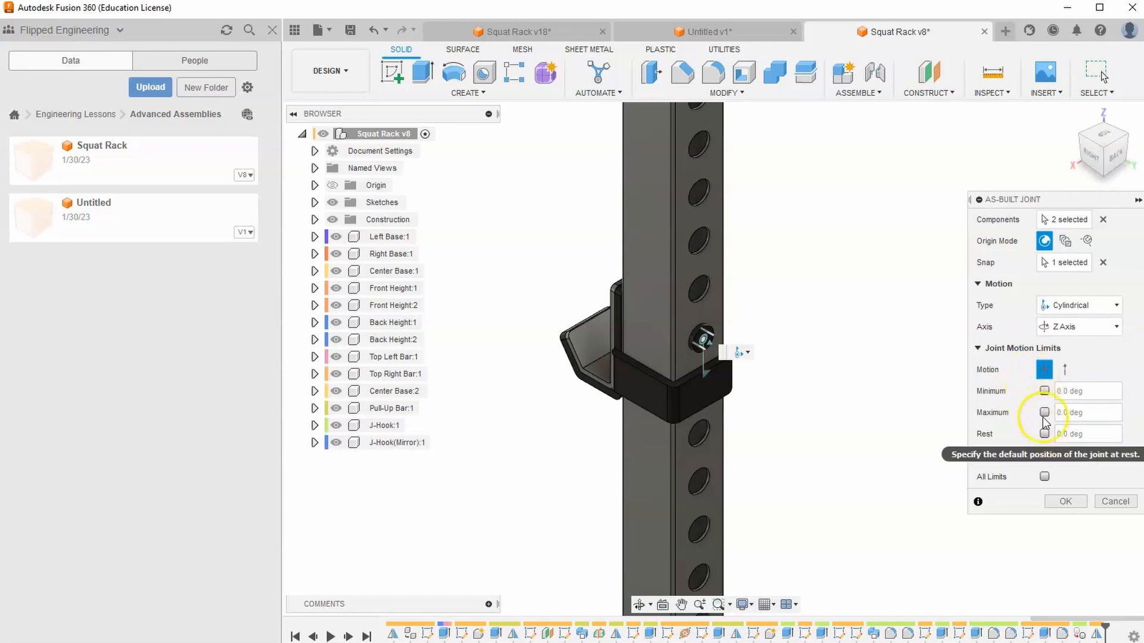
- Limit the joint's rotation to a minimum of -90 deg and a maximum of 0 deg
click(1045, 391)
click(1076, 391)
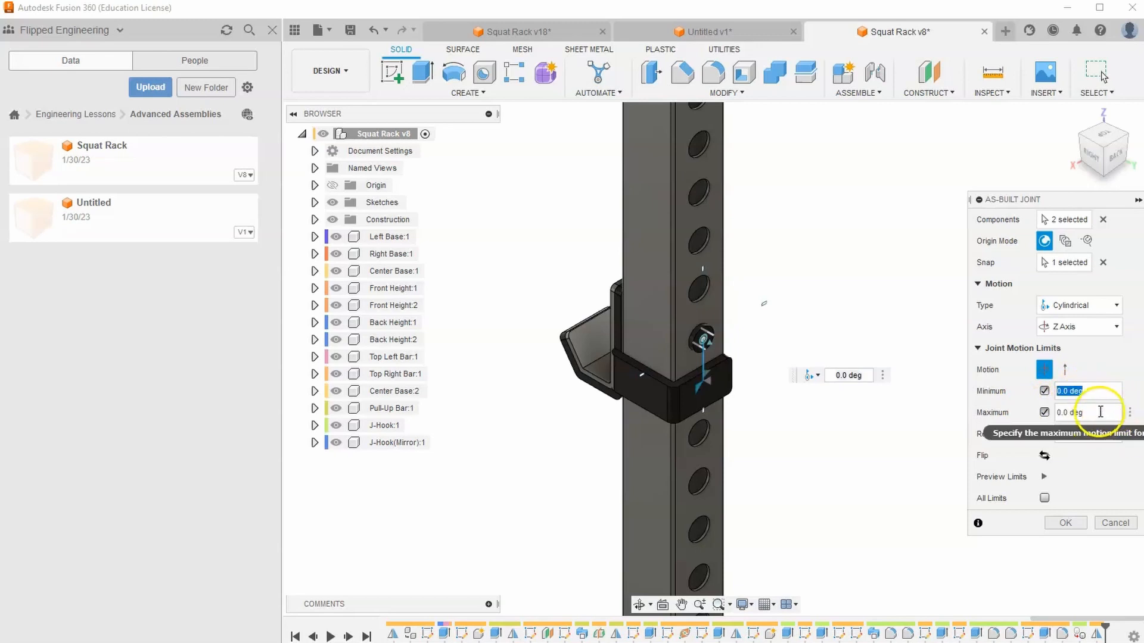
click(1086, 412)
text(90)
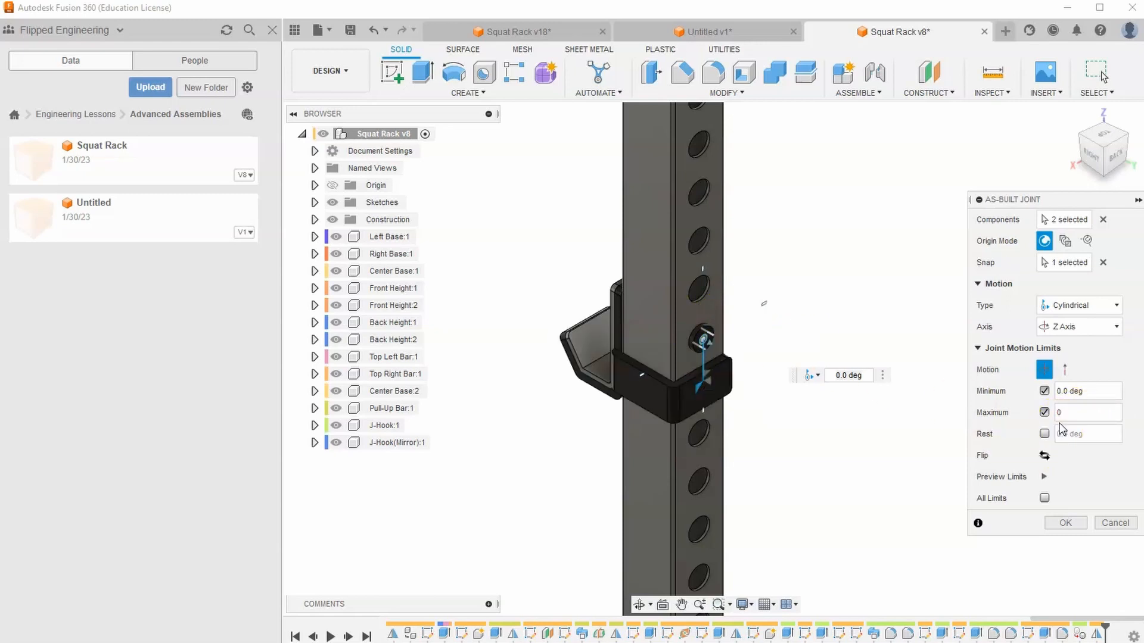
drag(1112, 391, 1023, 384)
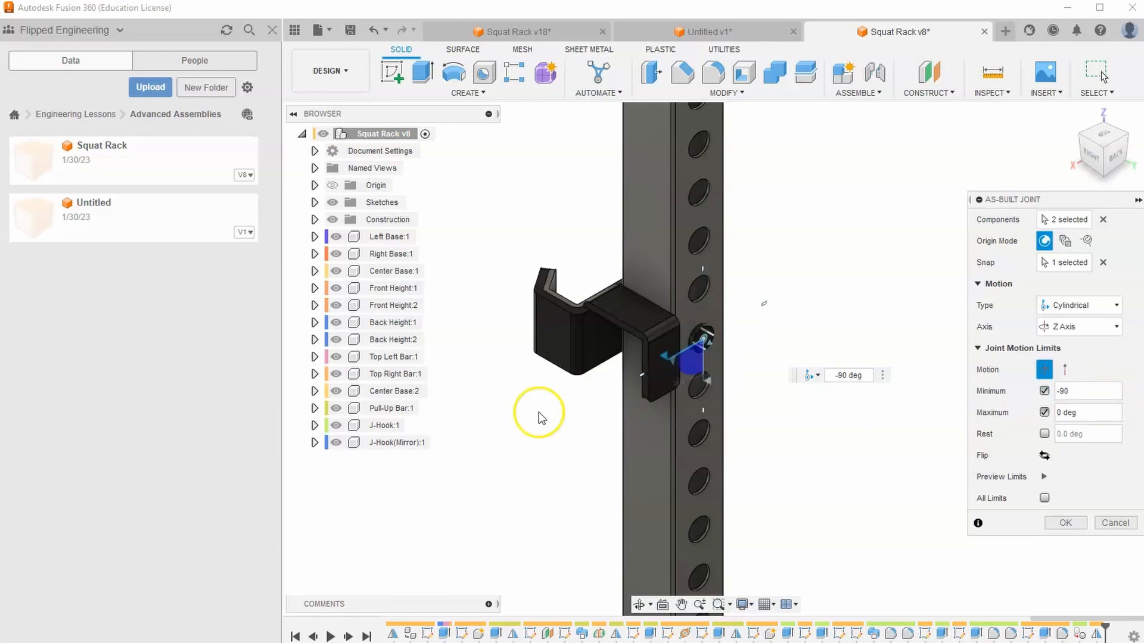
click(812, 427)
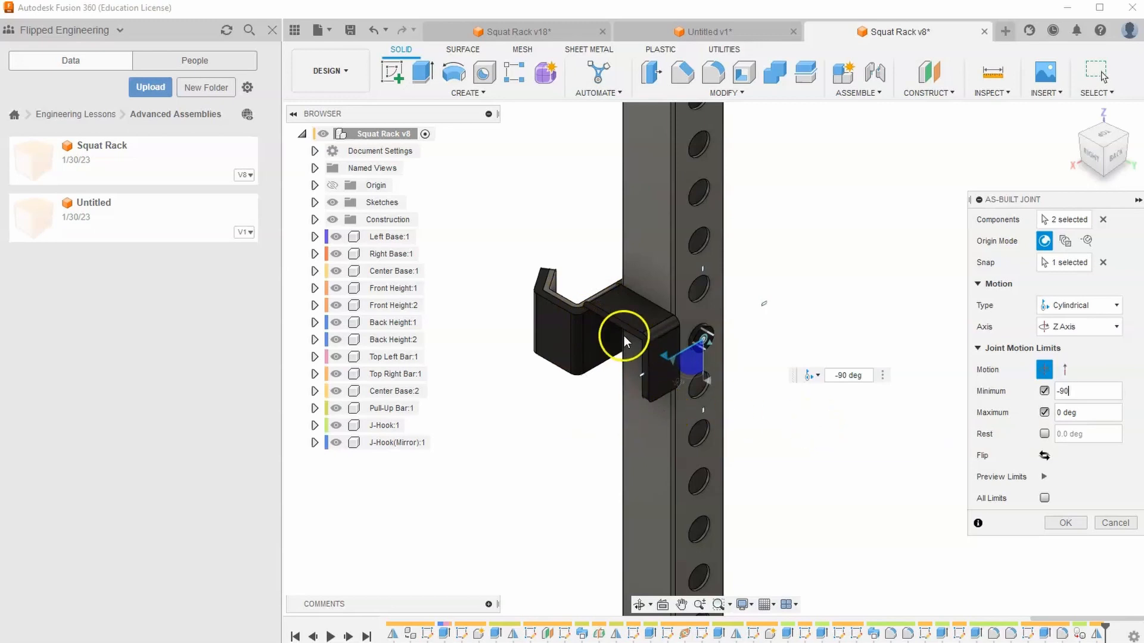
- Enable the joint's rotational rest position at 0 deg and preview the rotation limits
click(1045, 434)
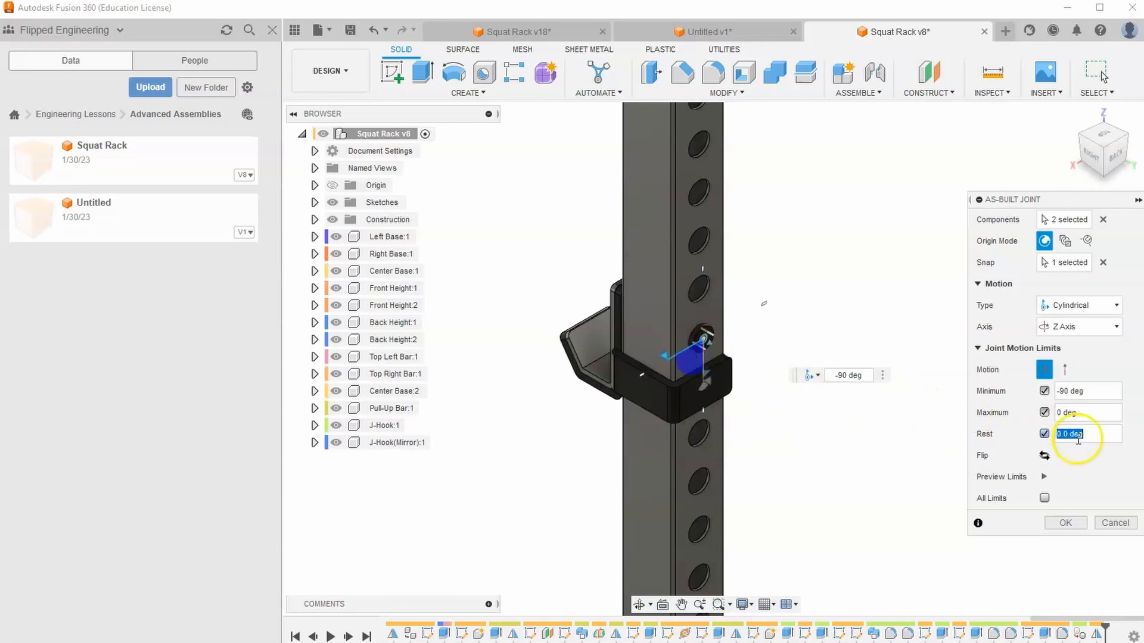
drag(1091, 439, 1046, 443)
click(1091, 438)
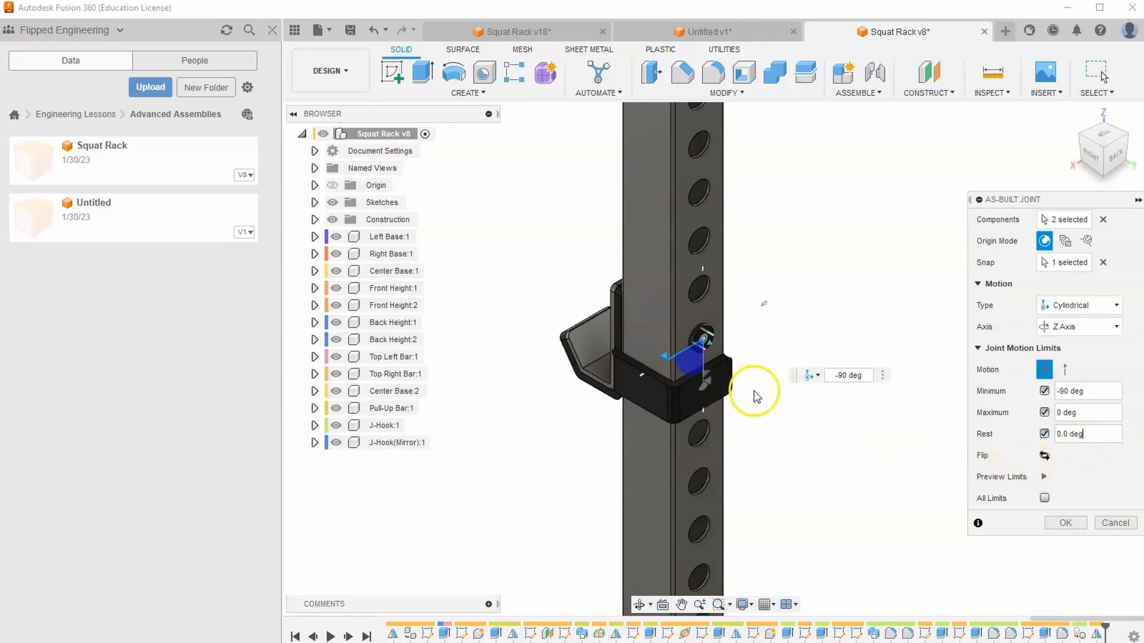
click(1044, 479)
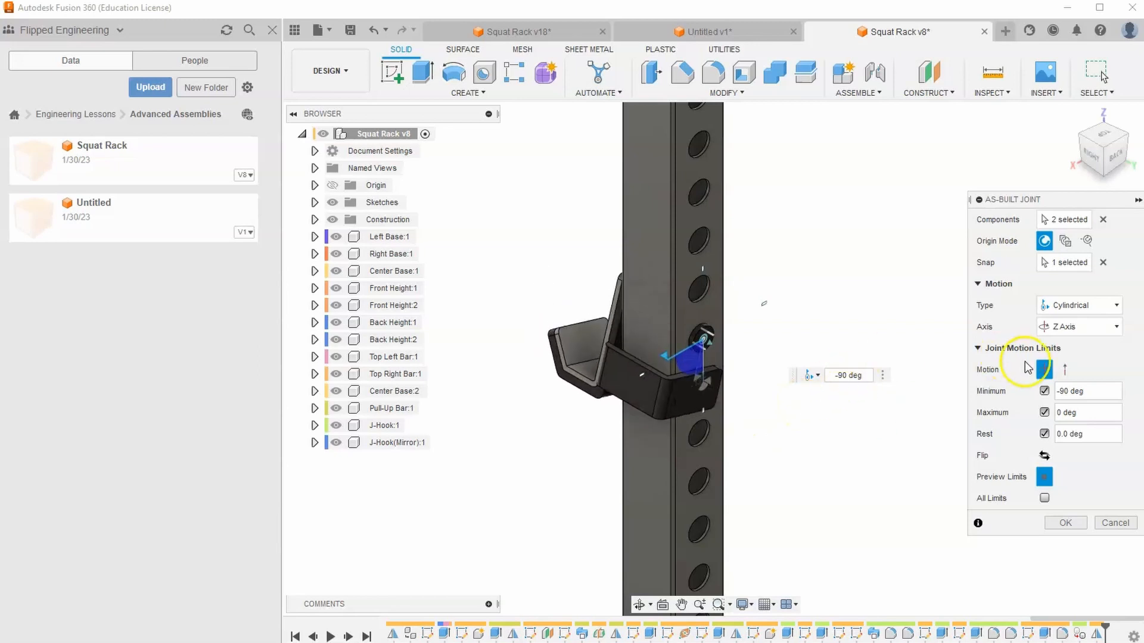
- Limit the joint's sliding motion to a minimum of -3 in and a maximum of 0 in, and create the joint
click(1064, 372)
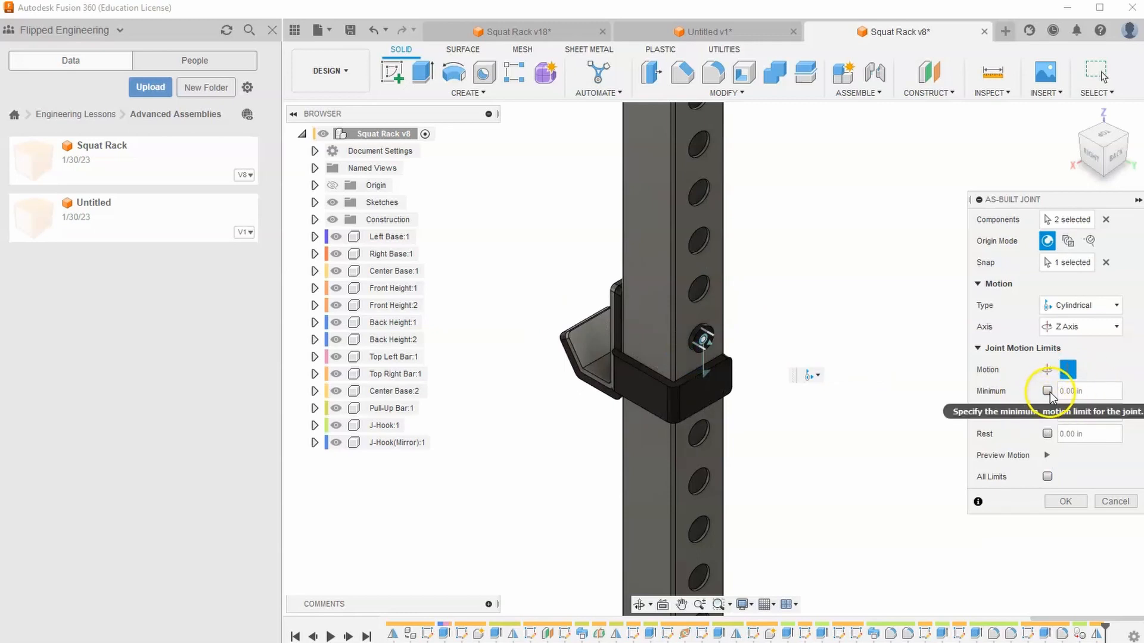
click(1048, 391)
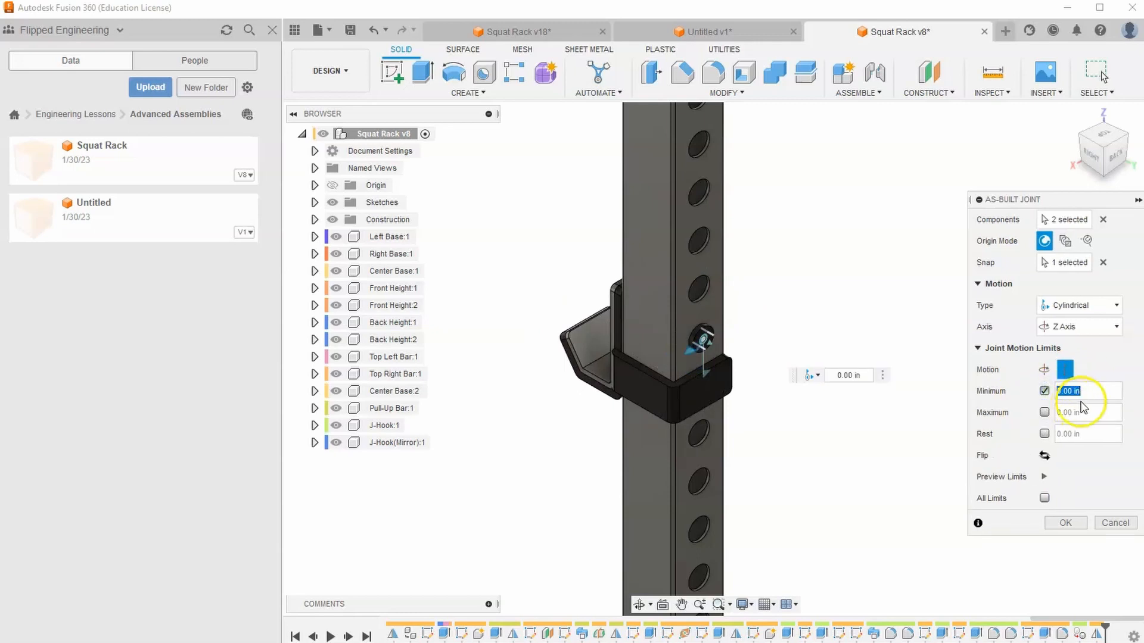
click(1044, 412)
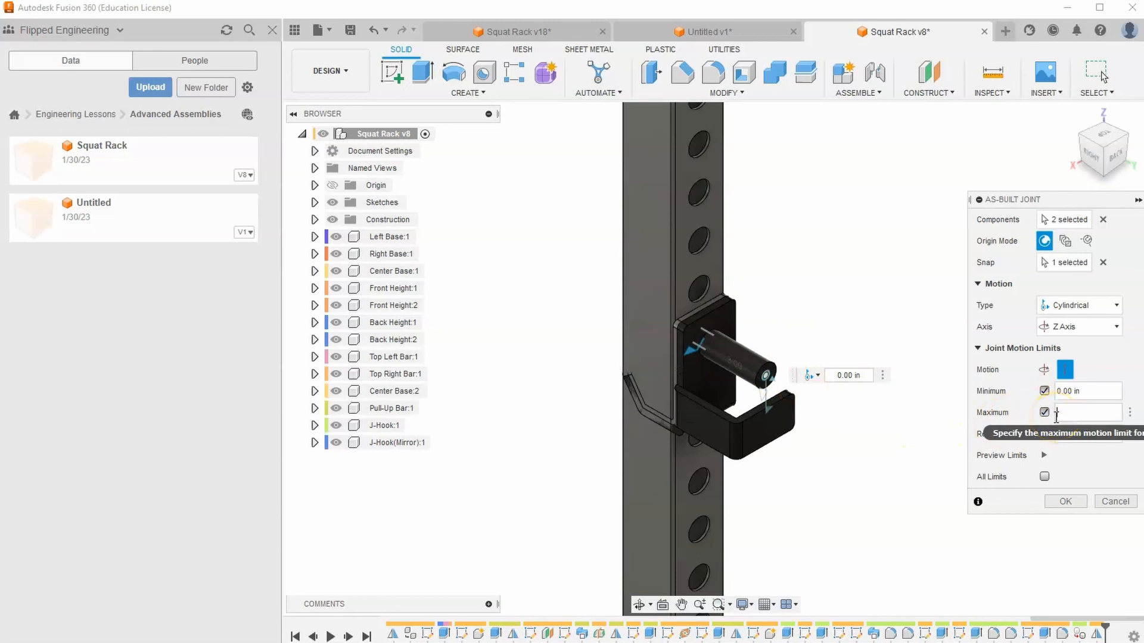
drag(1090, 391, 1043, 393)
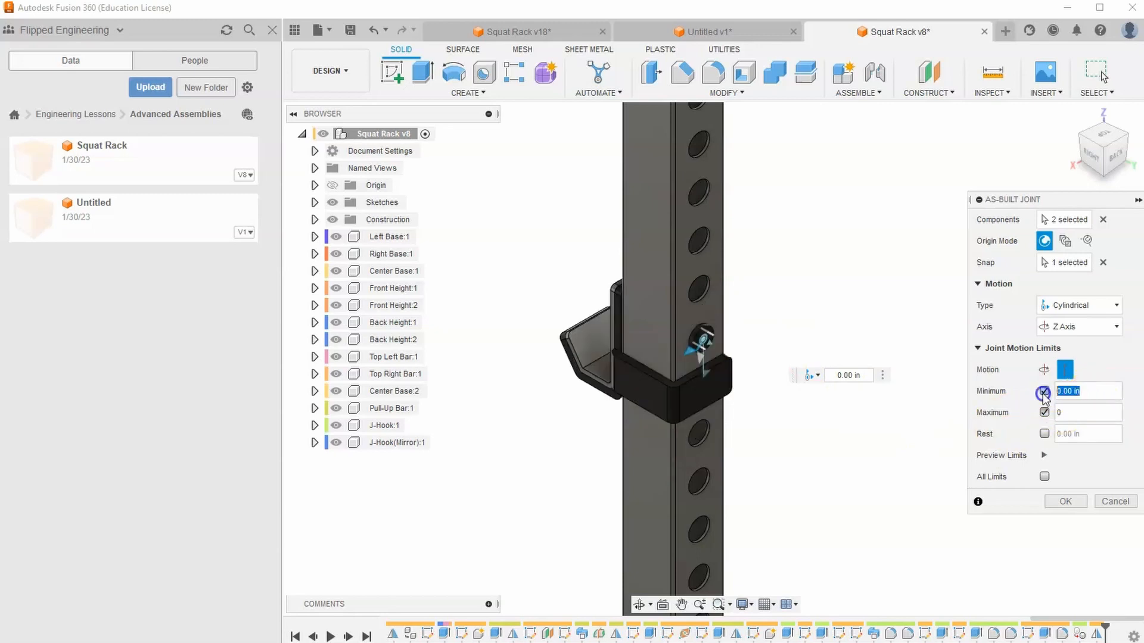
text(-)
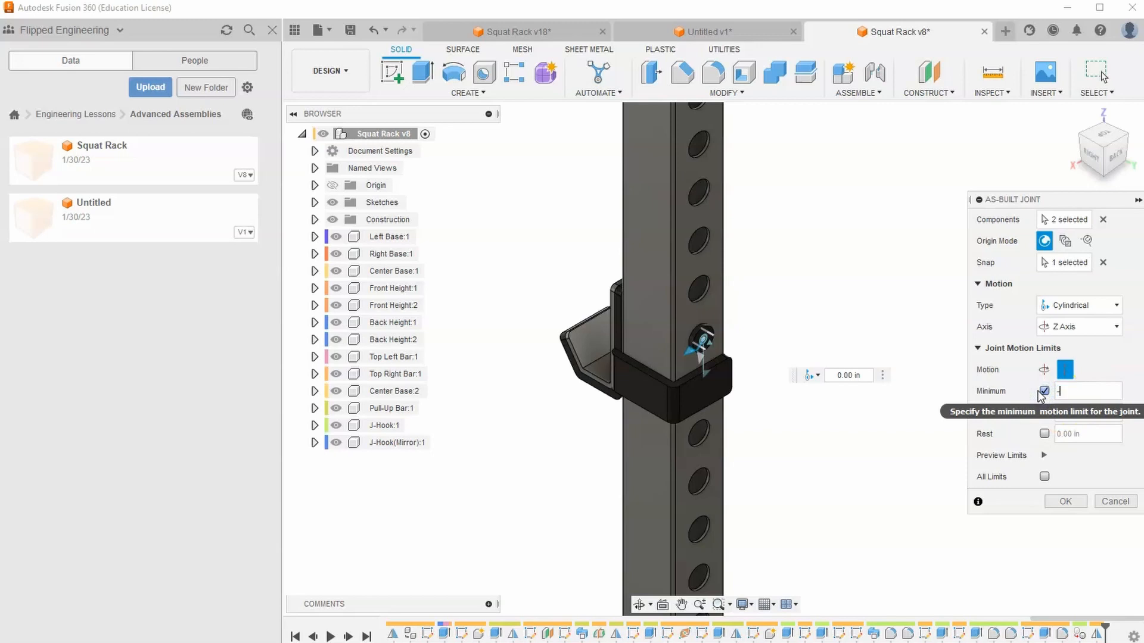
text(3)
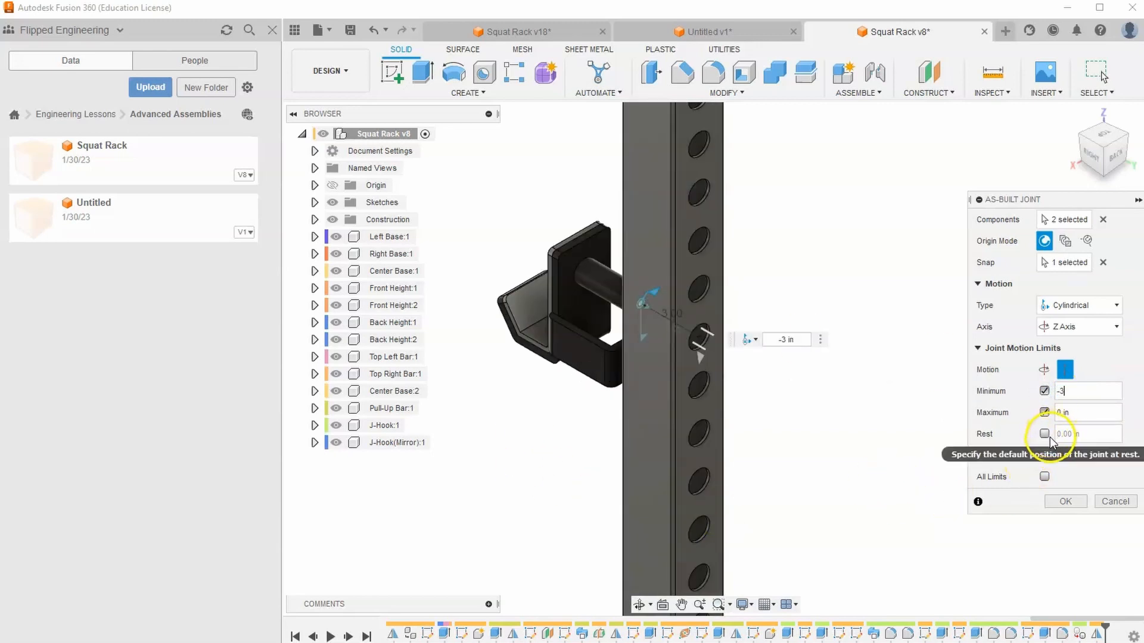
click(1064, 503)
- Test the new joint by moving the J-hook at the post, and revert the components to their original position
middle_drag(720, 383, 667, 387)
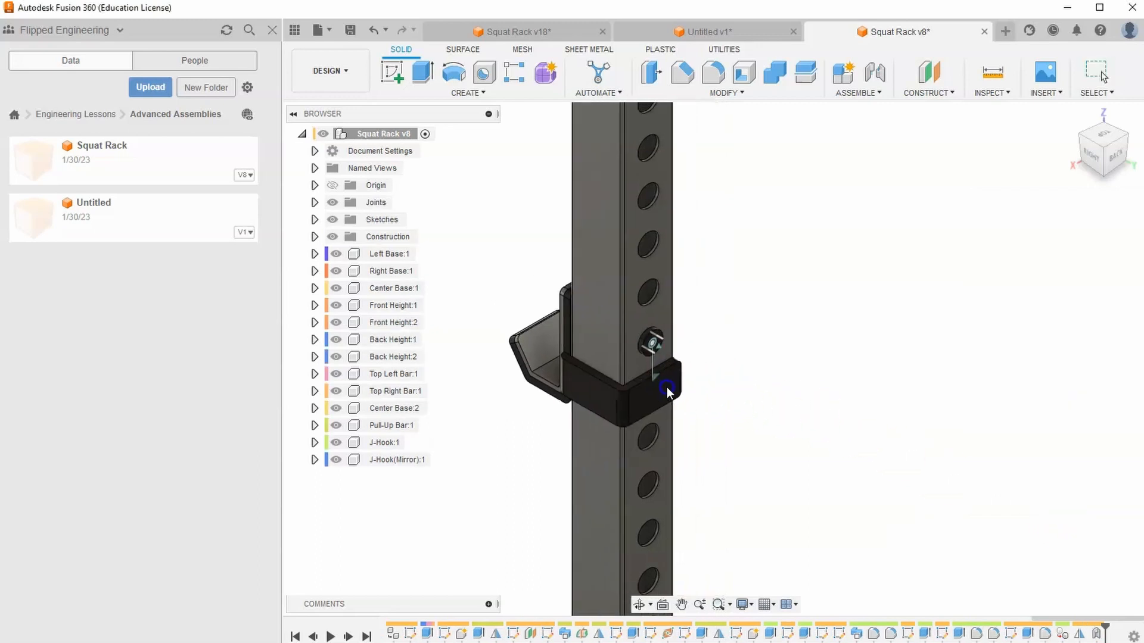
drag(666, 388, 677, 381)
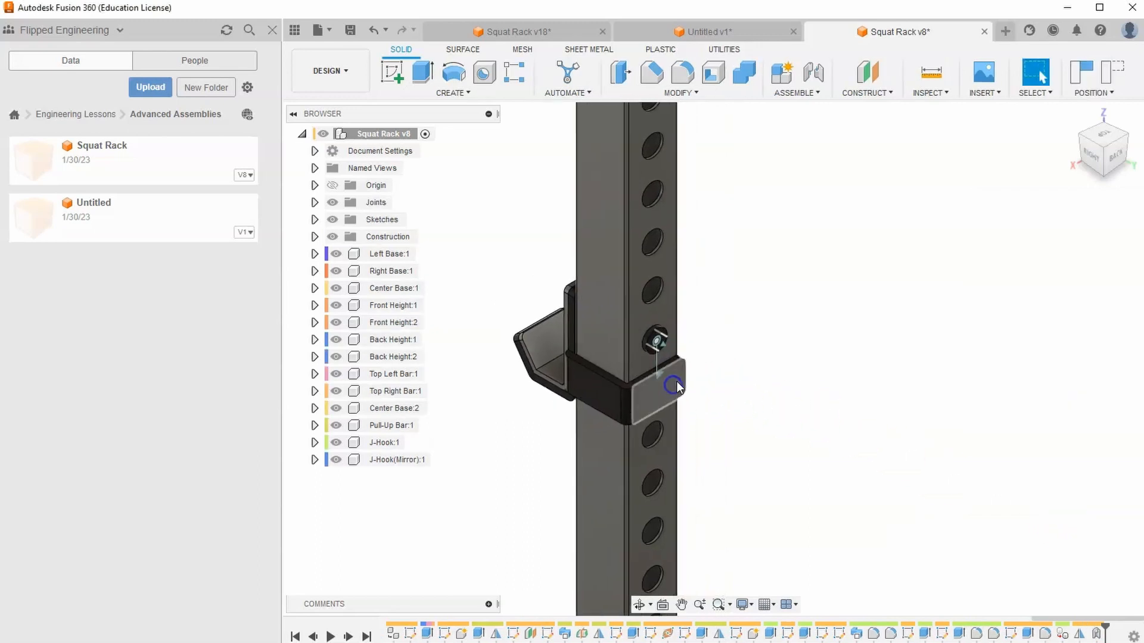
click(1112, 78)
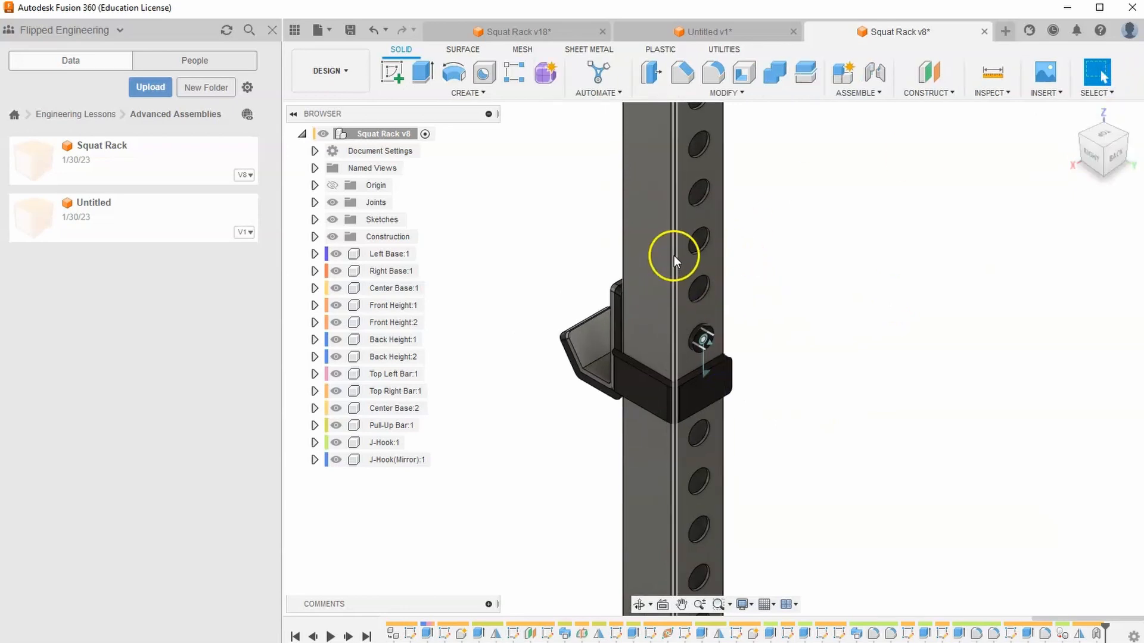
- Ground the Front Height:2 post
click(665, 259)
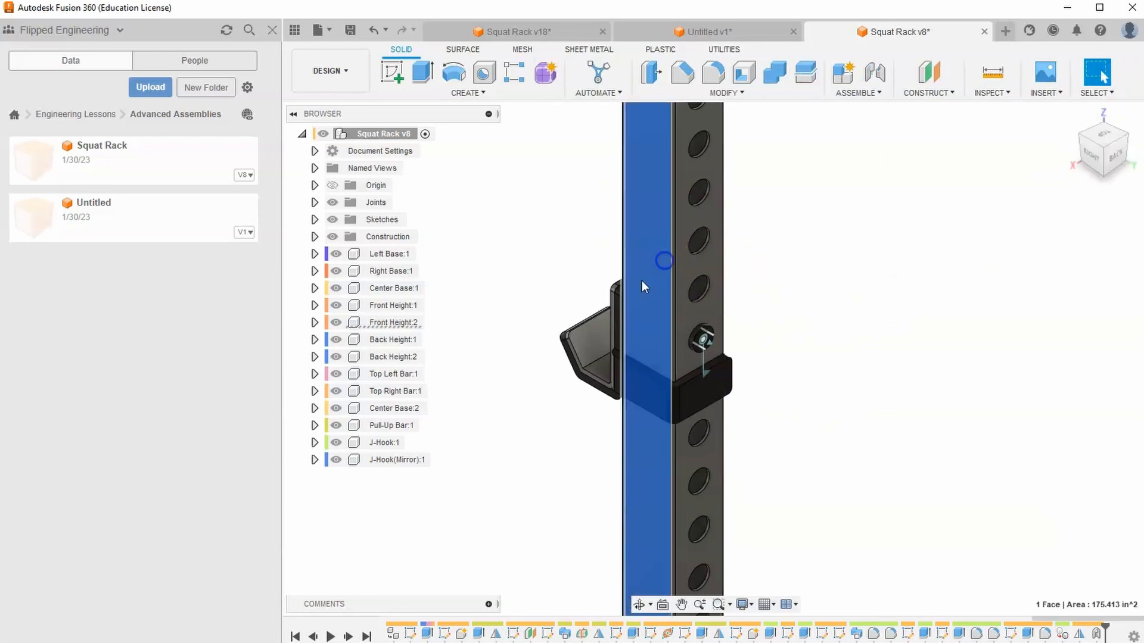
right_click(401, 327)
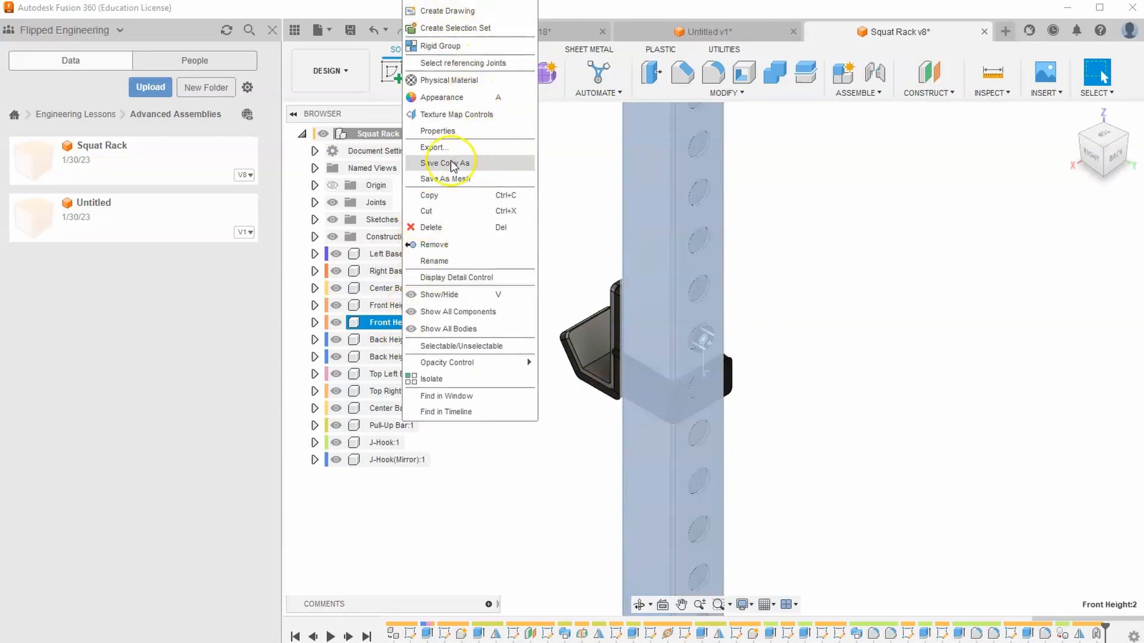
click(435, 10)
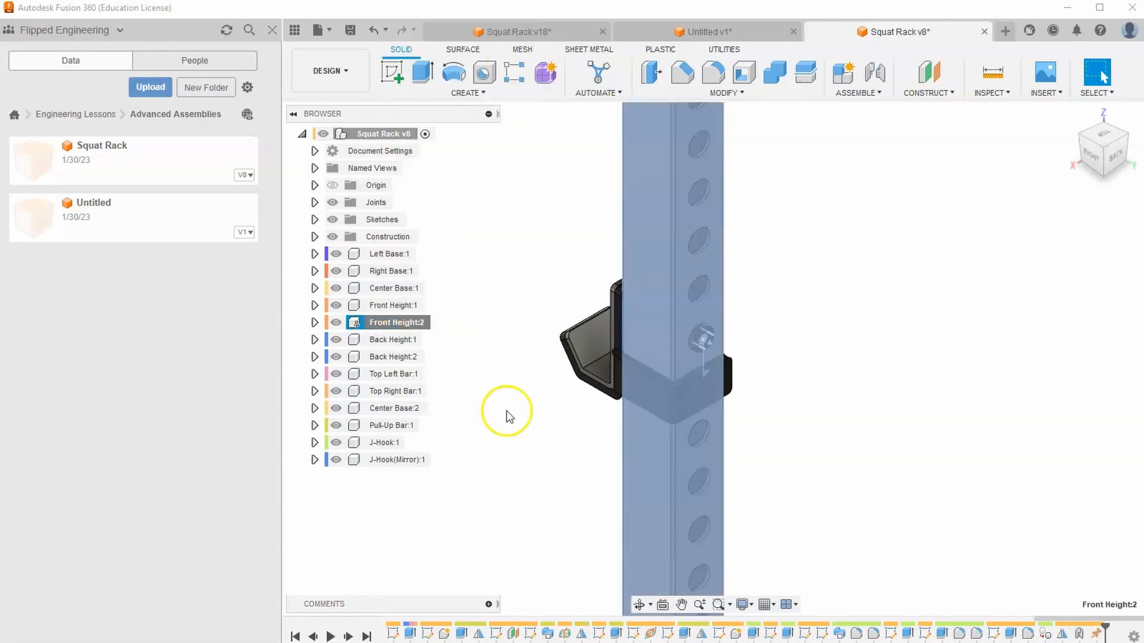
click(790, 358)
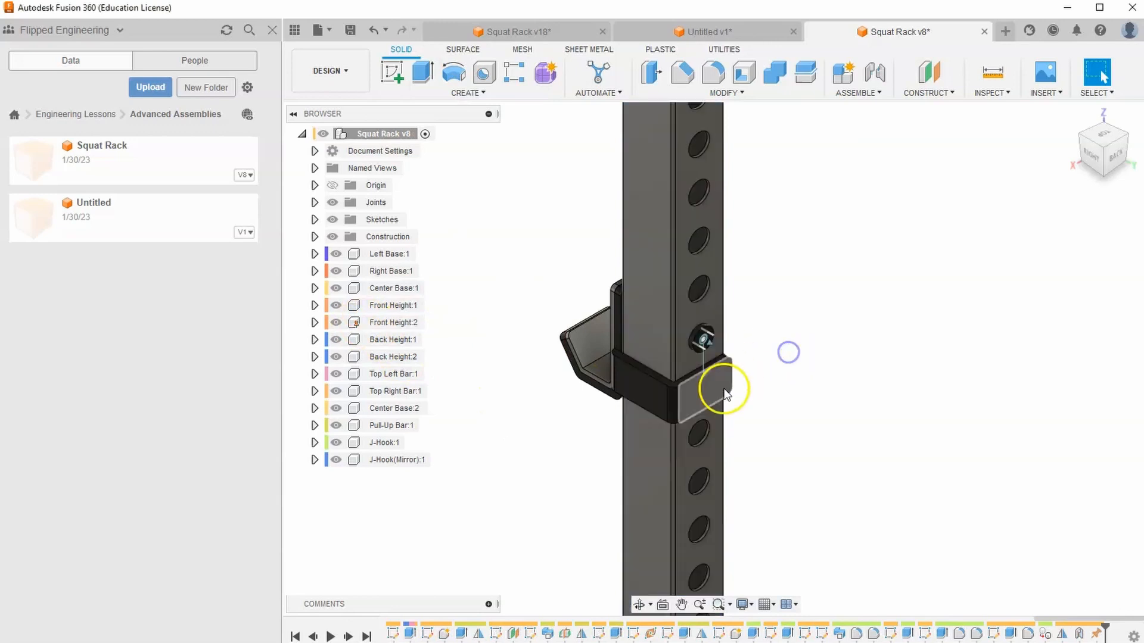
- Slide and rotate the J-hook on the grounded post to test its motion, and revert it to its original position
click(730, 316)
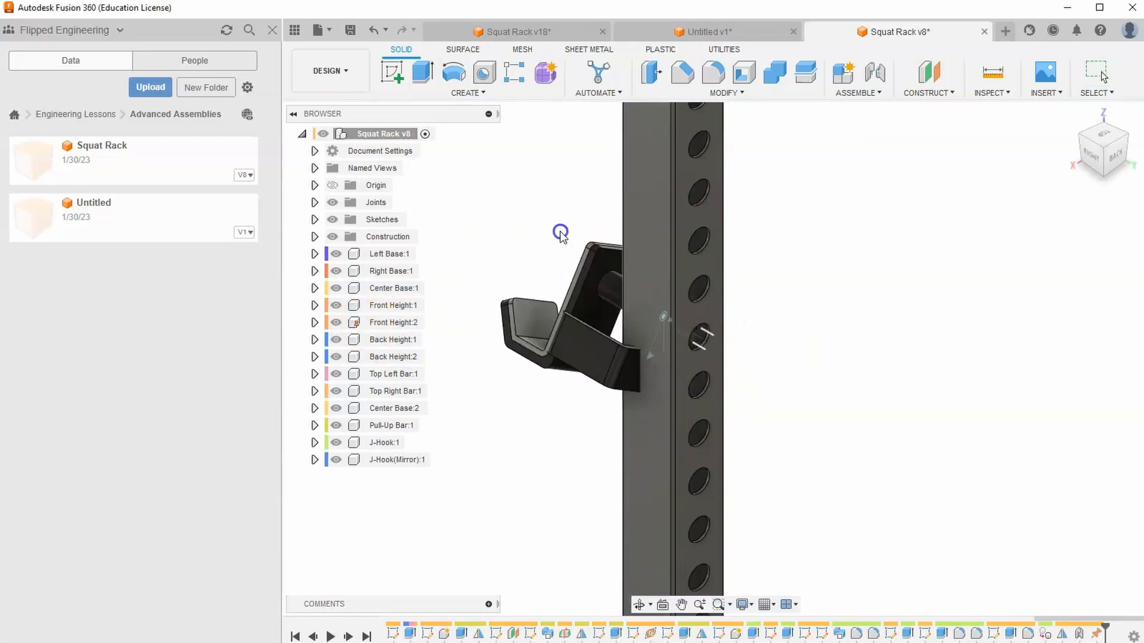
click(1071, 376)
drag(712, 401, 956, 449)
click(1096, 71)
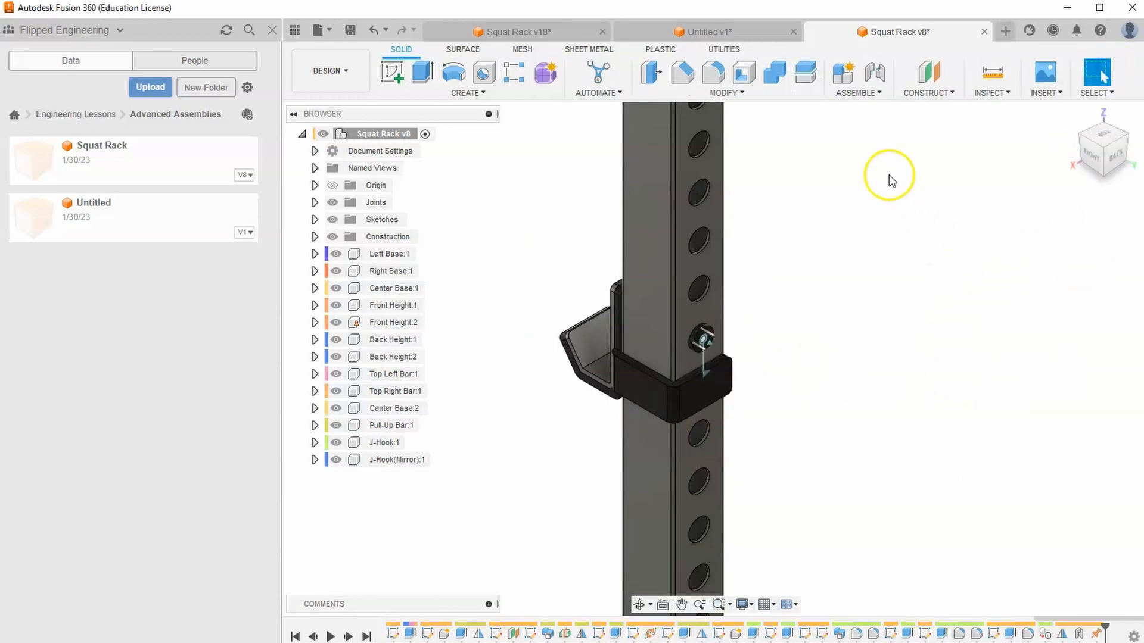
- Enable contact sets and create a new contact set from the J-Hook:1 body and the Front Height:2 post
click(850, 94)
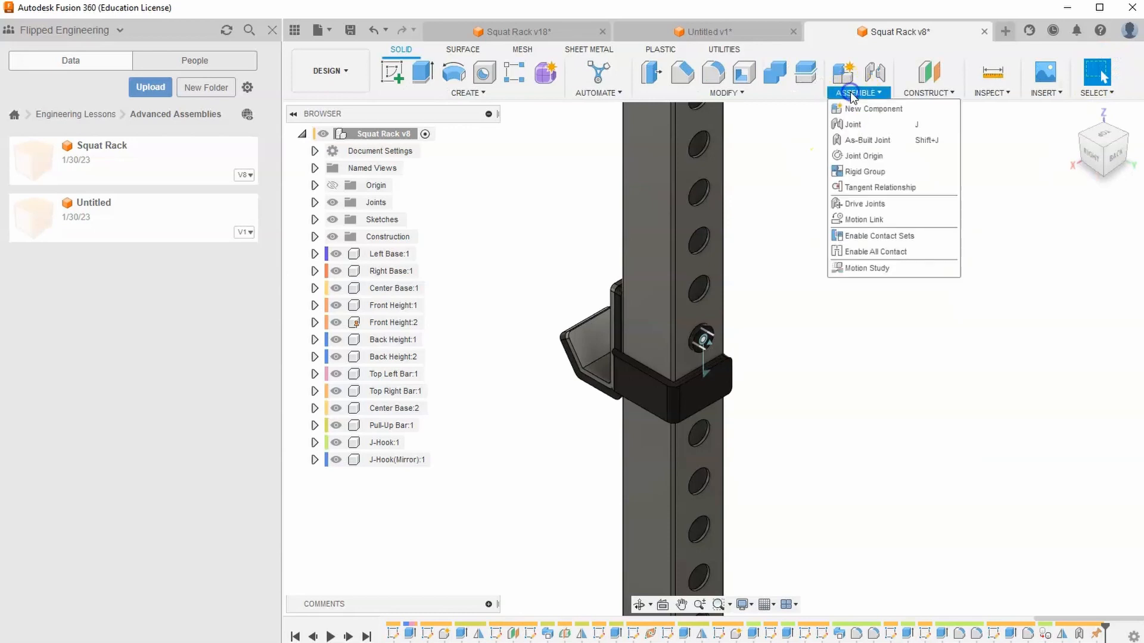
click(882, 237)
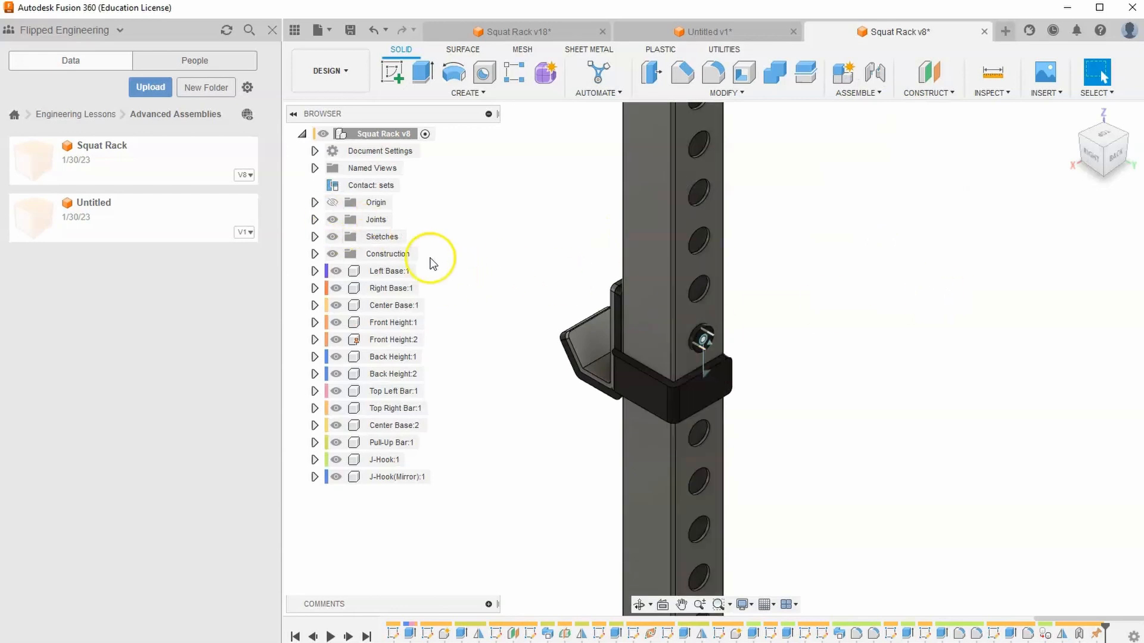
mouse_move(368, 189)
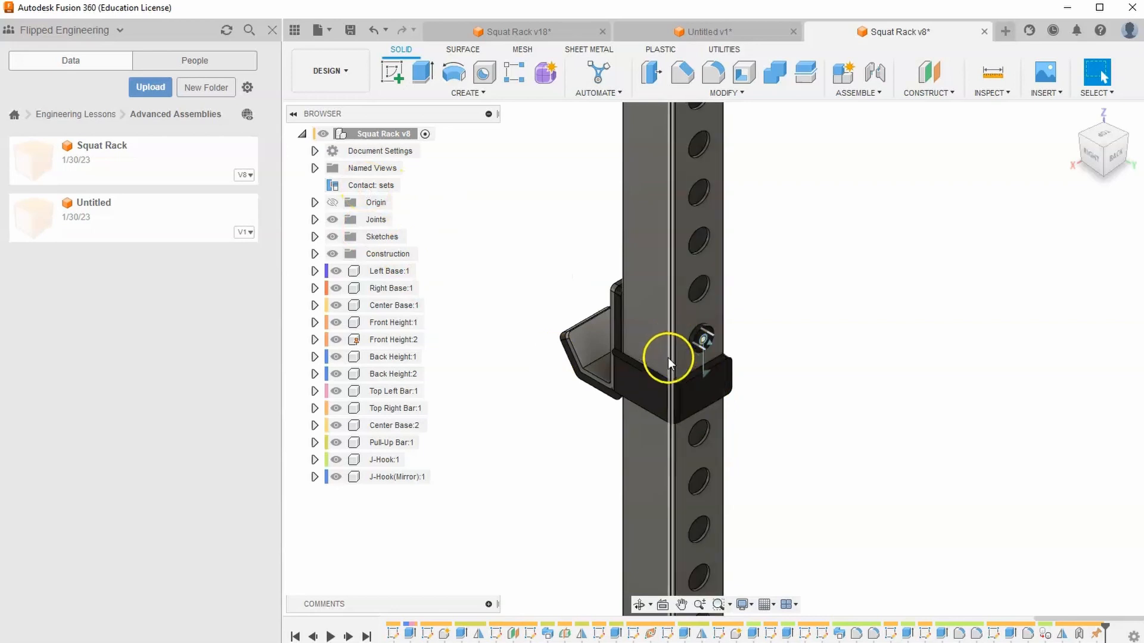
right_click(379, 186)
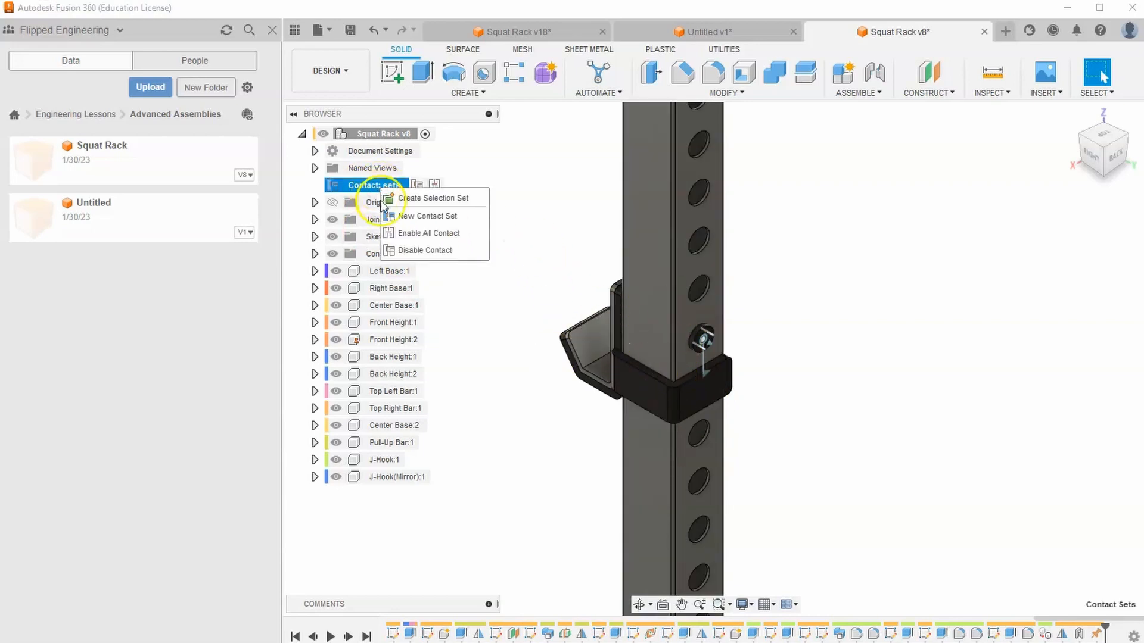
click(400, 217)
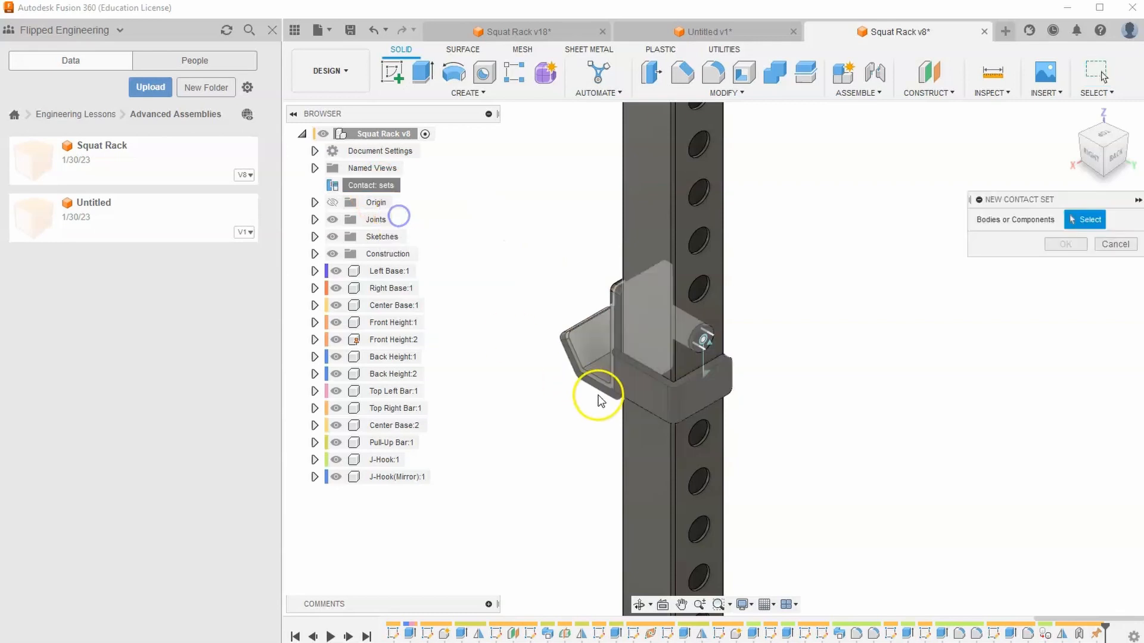
click(668, 405)
click(661, 340)
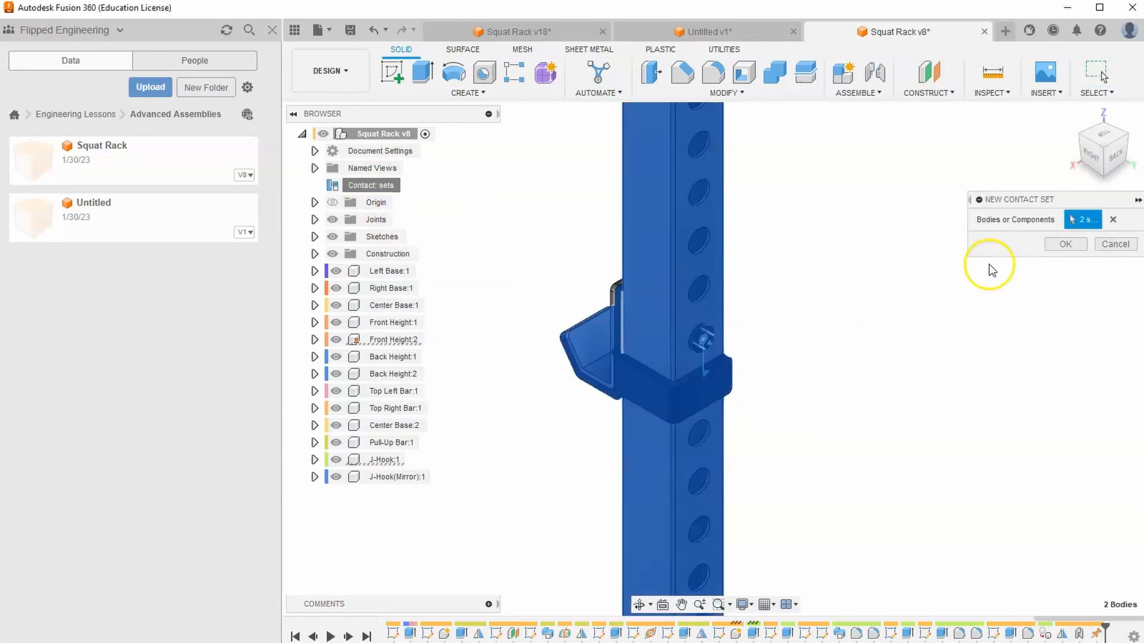
click(1053, 247)
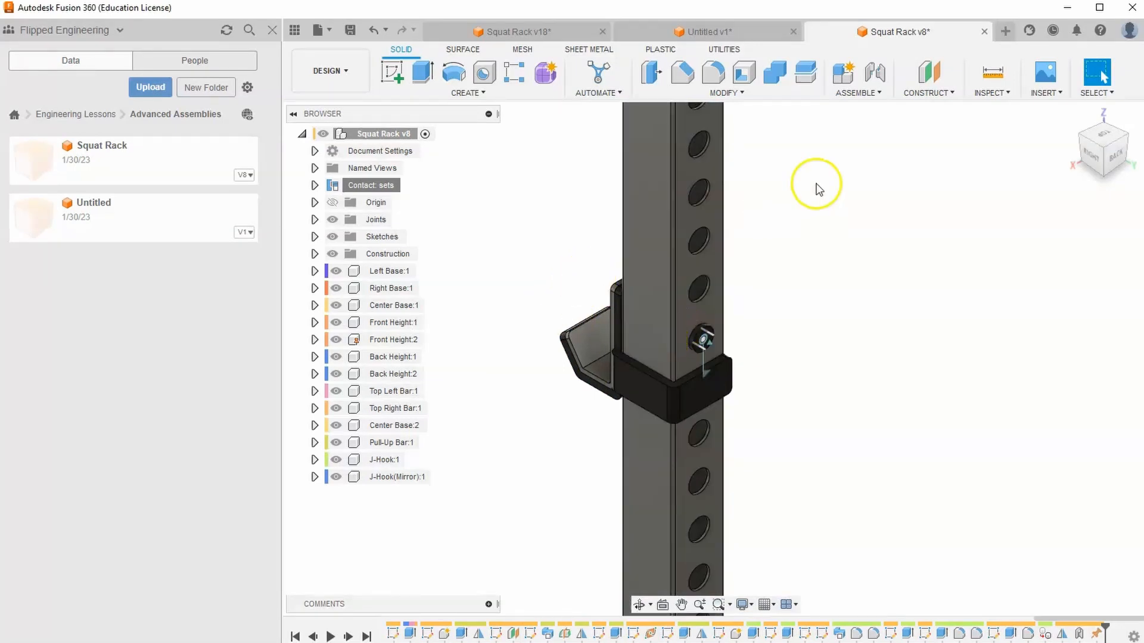
- Slide and rotate J-Hook:1 on the Front Height:2 post to test the contact, and undo the movement
click(870, 94)
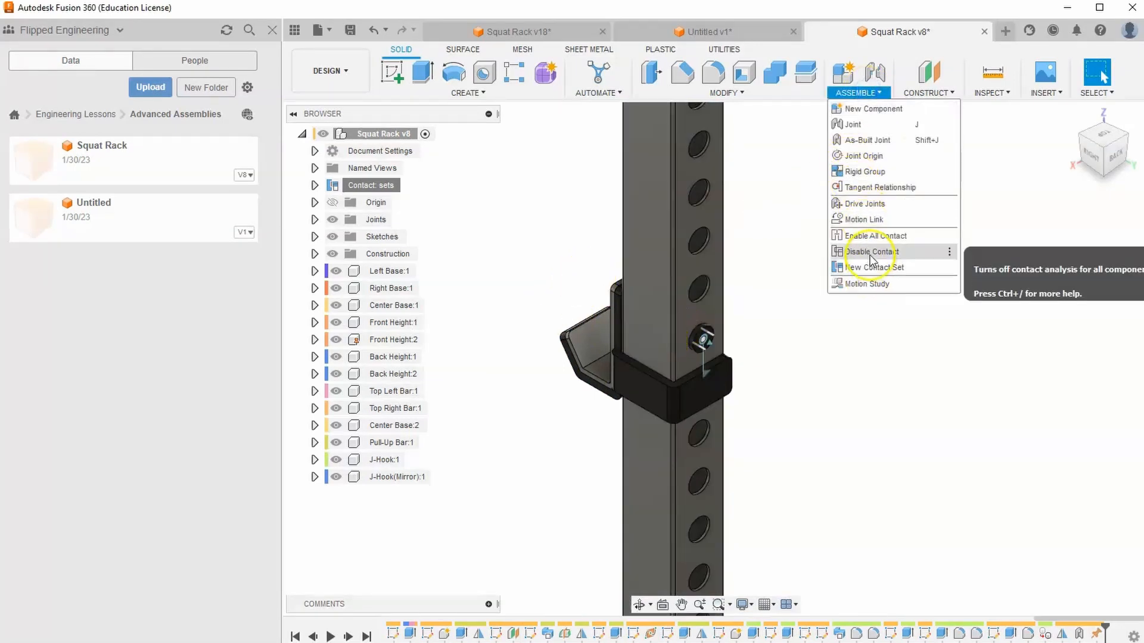
click(814, 393)
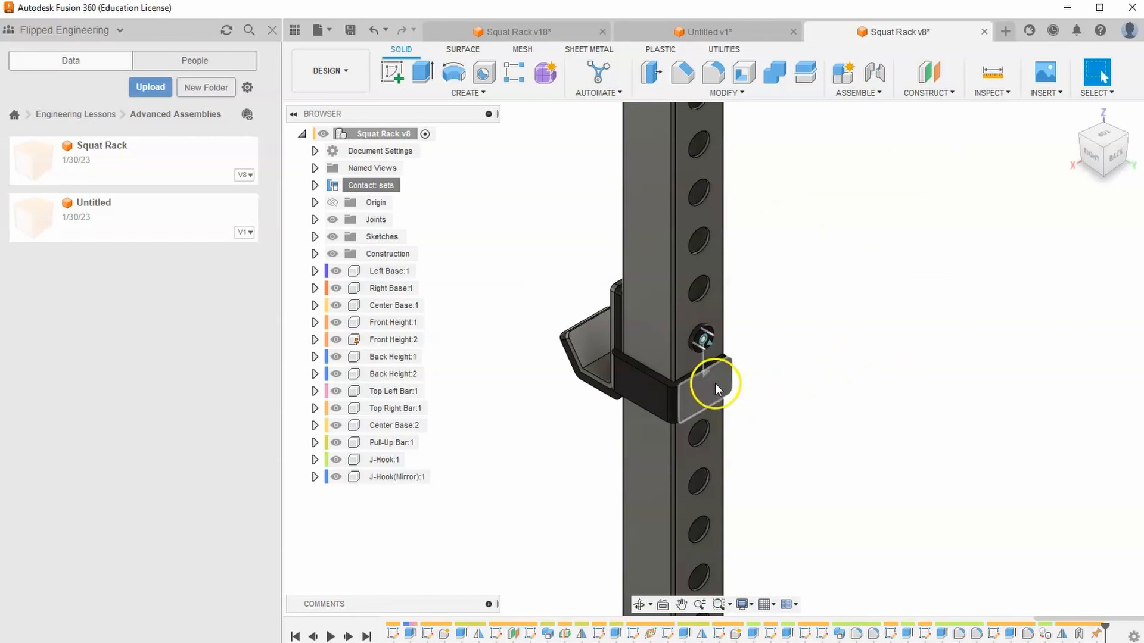
drag(725, 379, 618, 325)
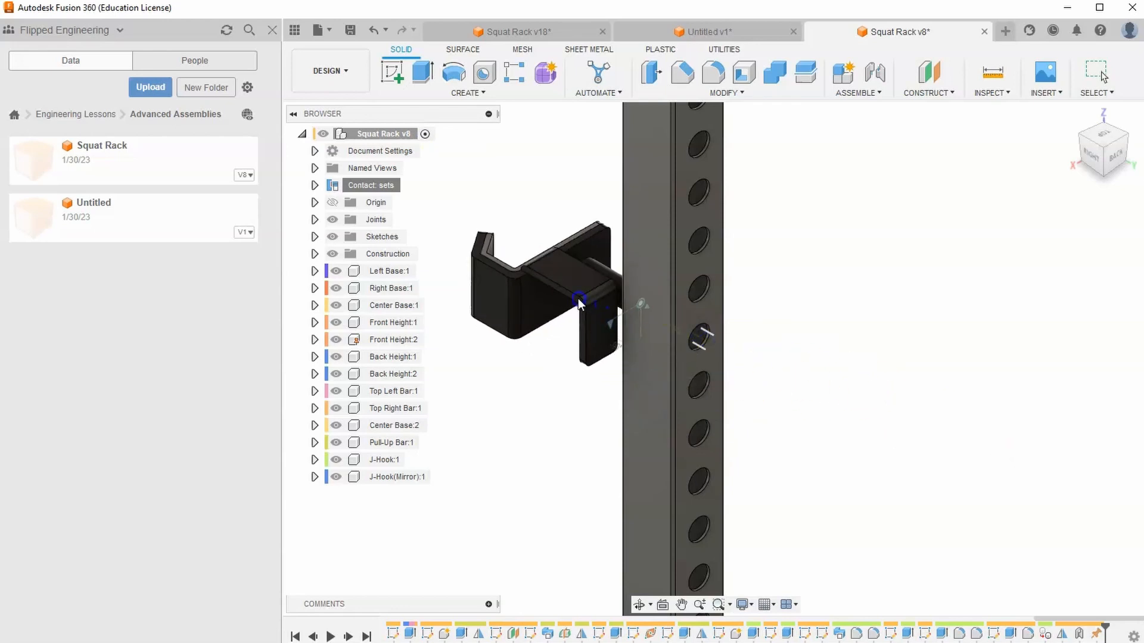
drag(549, 276, 544, 271)
drag(597, 362, 1057, 471)
key(ctrl+z)
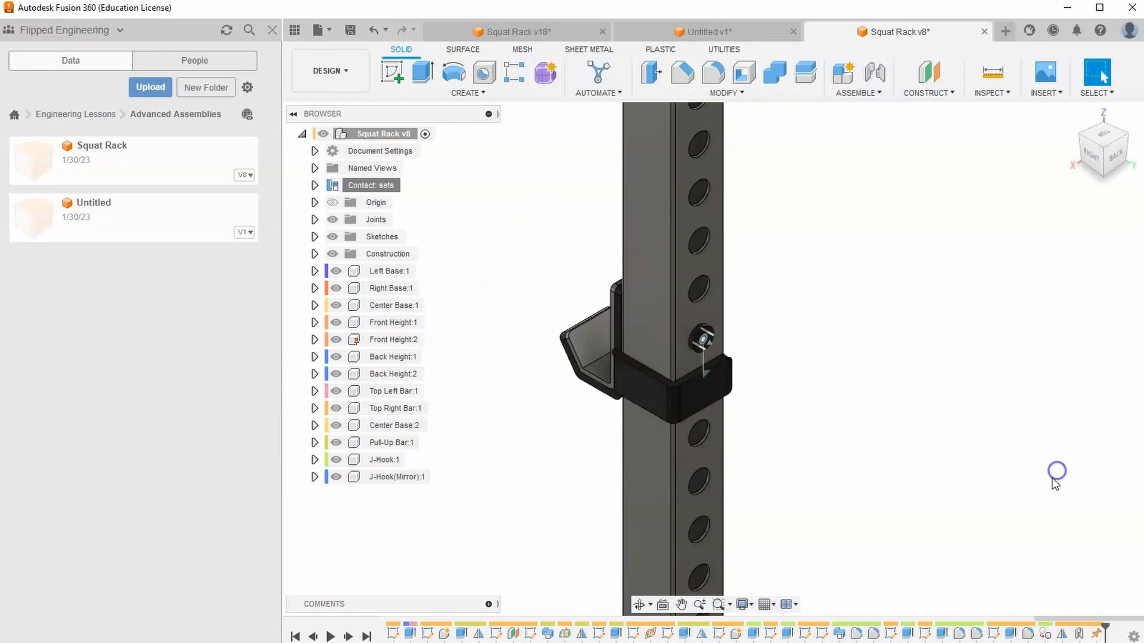
- Set up a cylindrical as-built joint between J-Hook(Mirror):1 and the Front Height:1 post, with its origin at the hook's pin
scroll(667, 375, down, 4)
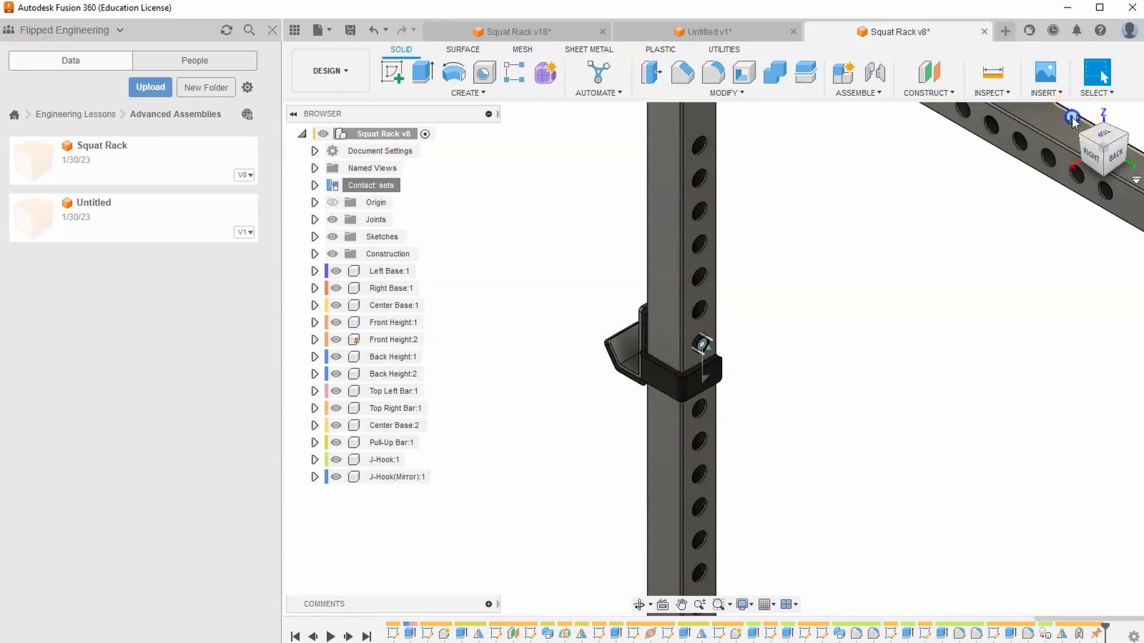
click(1072, 119)
click(1107, 128)
scroll(784, 350, up, 5)
scroll(838, 411, up, 4)
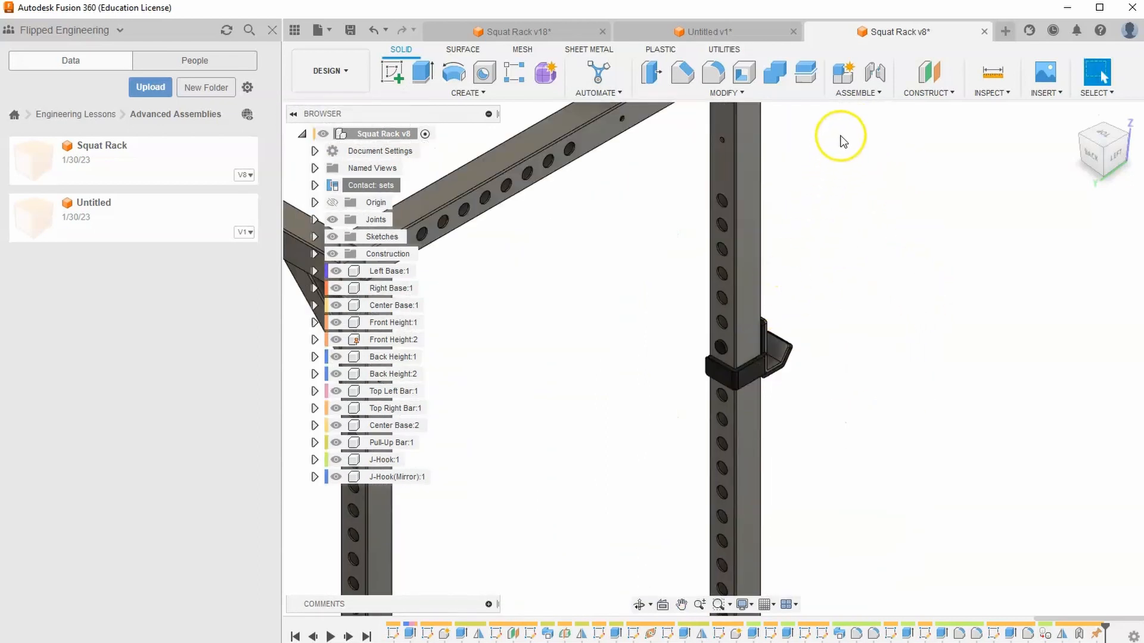
click(856, 92)
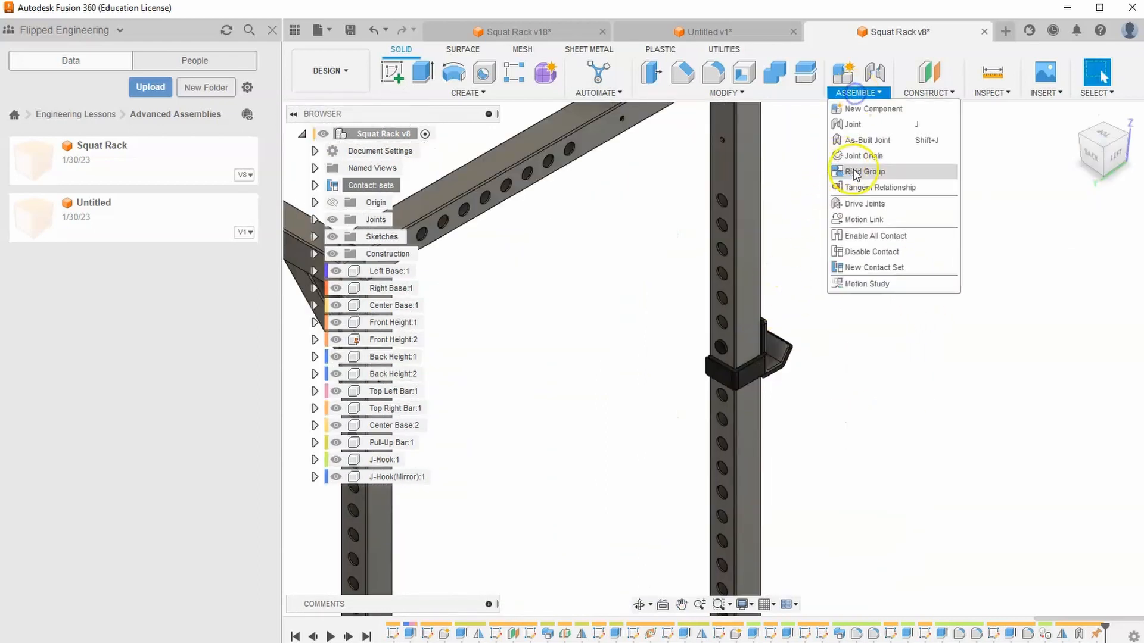
click(867, 140)
scroll(715, 477, up, 3)
click(756, 309)
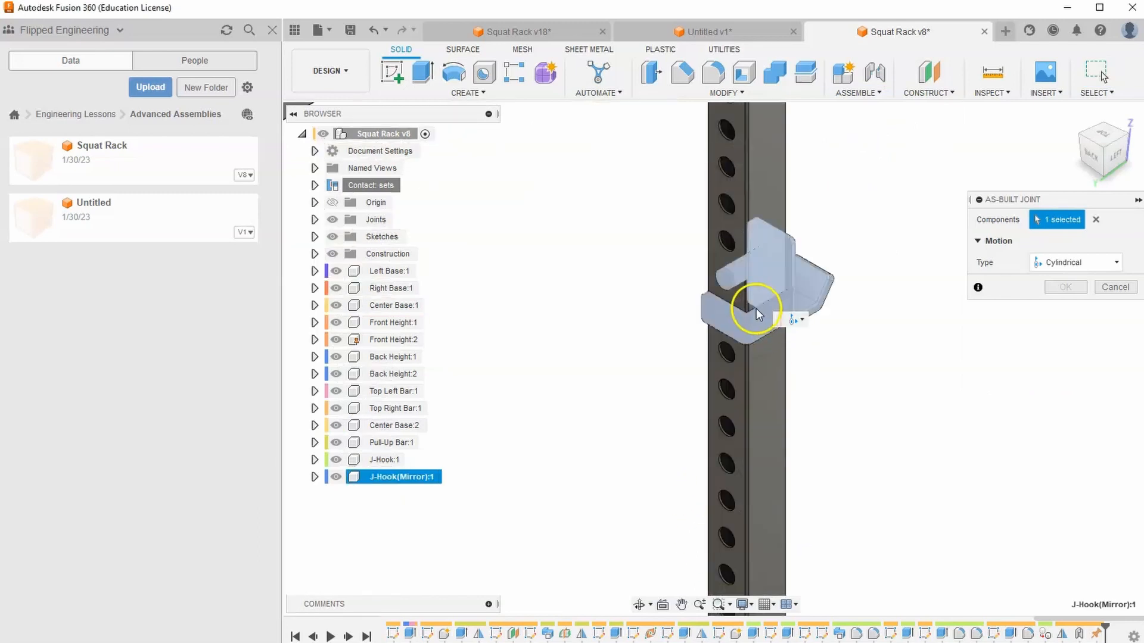
click(756, 290)
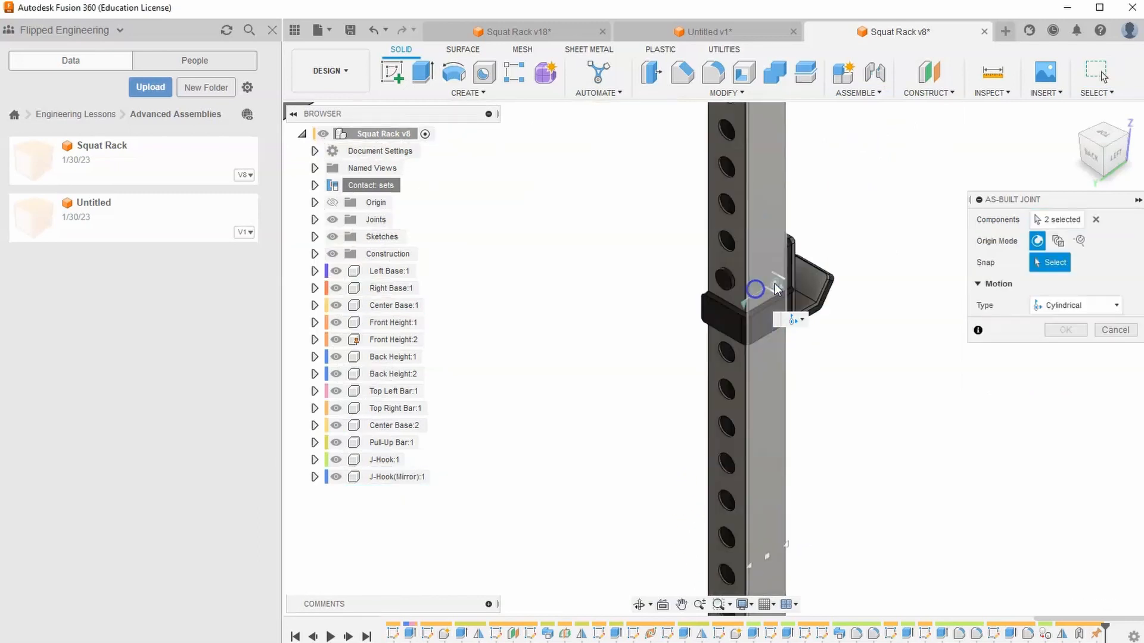
click(724, 276)
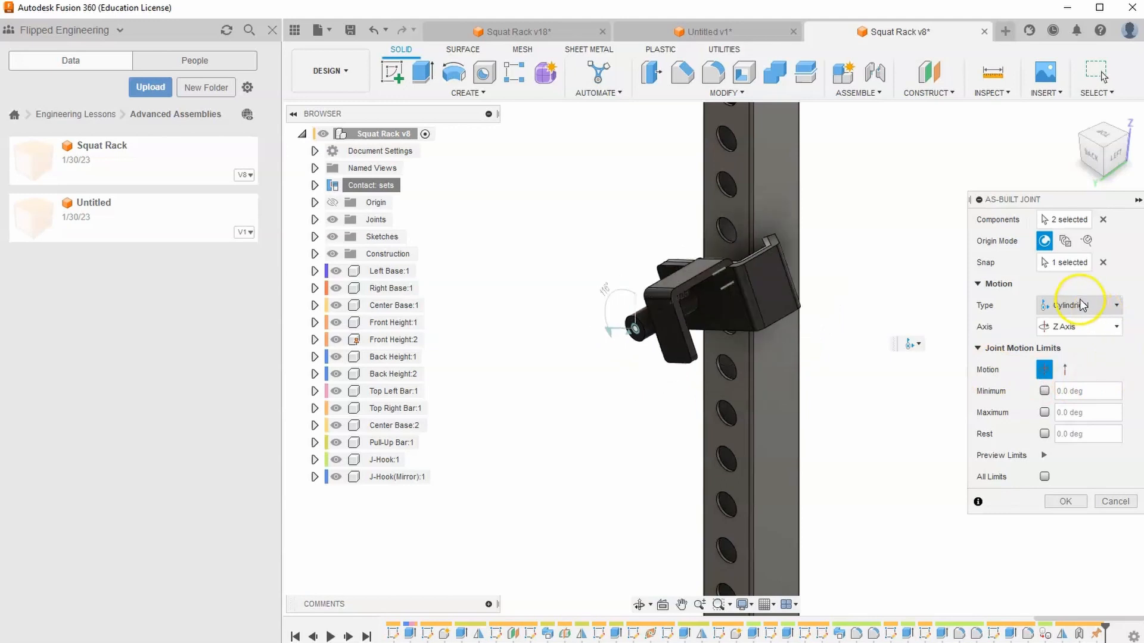
- Limit the joint's rotation to a minimum of 0 deg and a maximum of 90 deg, with a rest position of 0 deg
click(1044, 391)
click(1045, 412)
click(1031, 394)
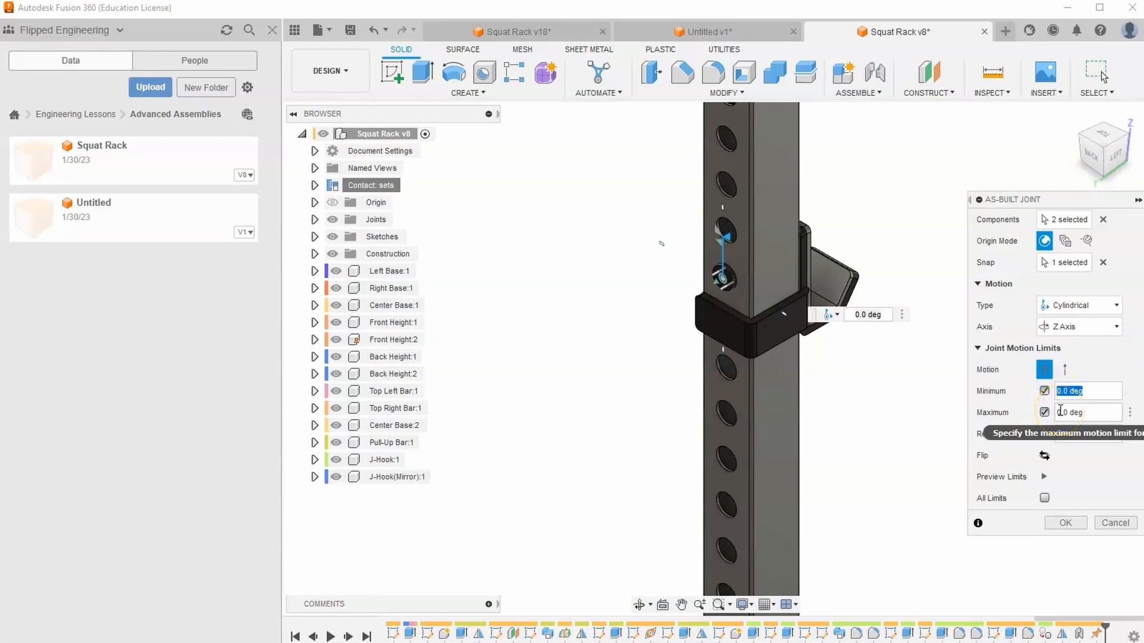
click(1091, 416)
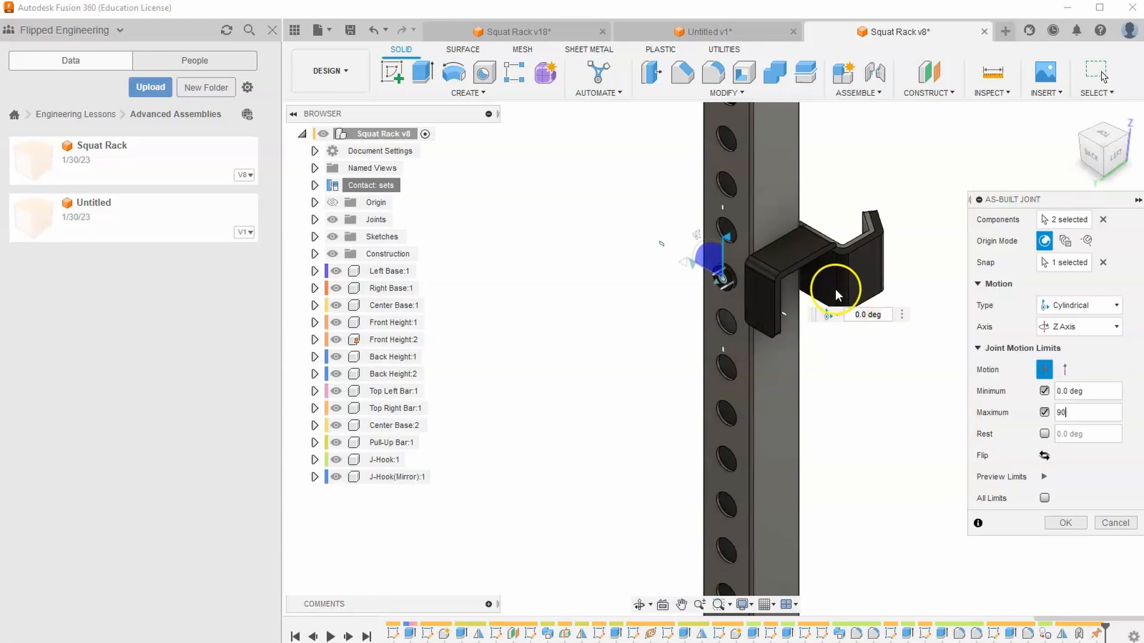
scroll(827, 280, up, 1)
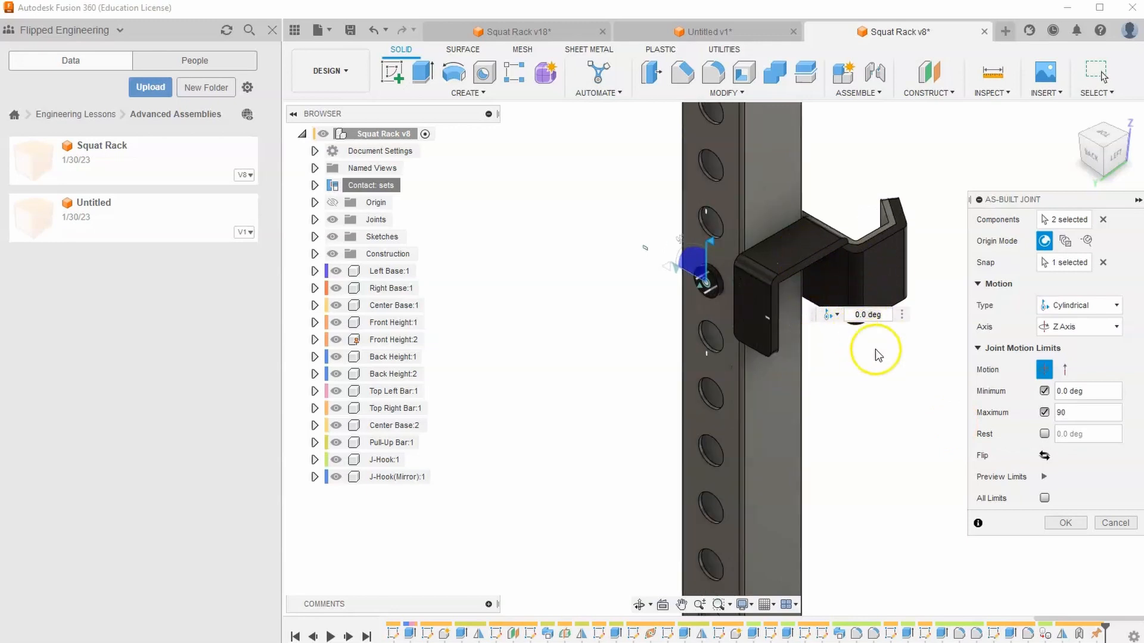
click(1089, 394)
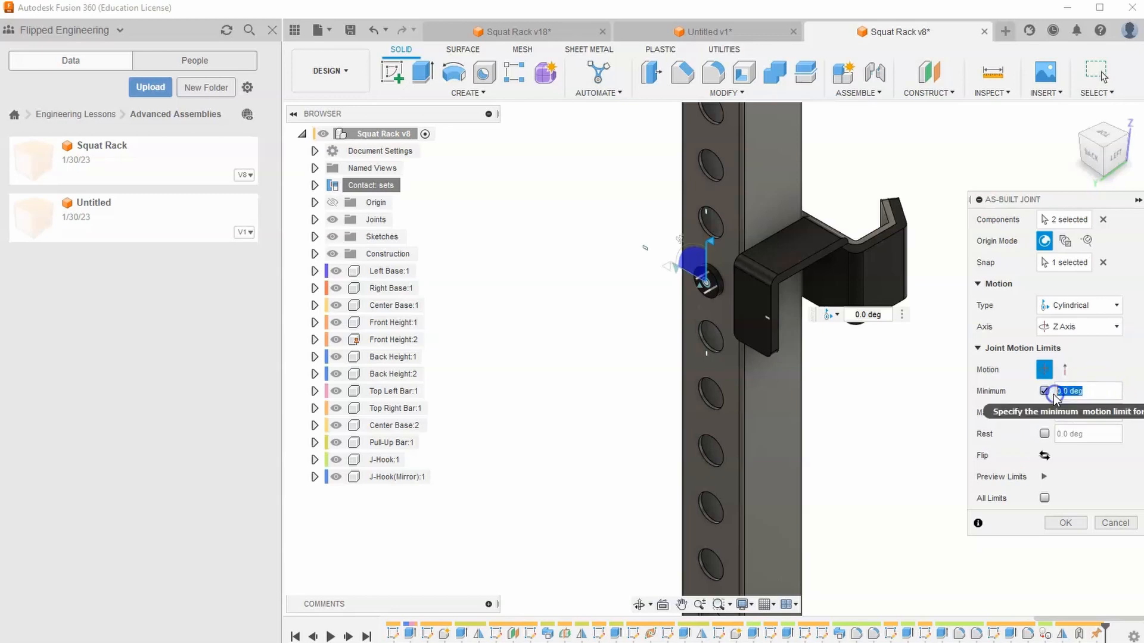
drag(1054, 393, 1098, 380)
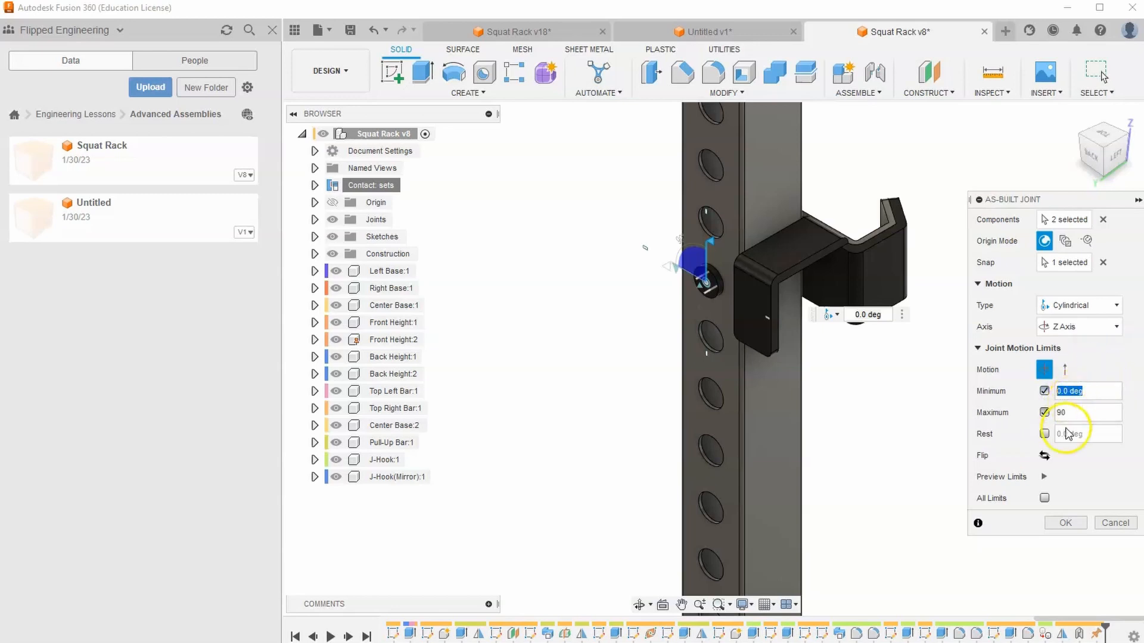
click(1044, 434)
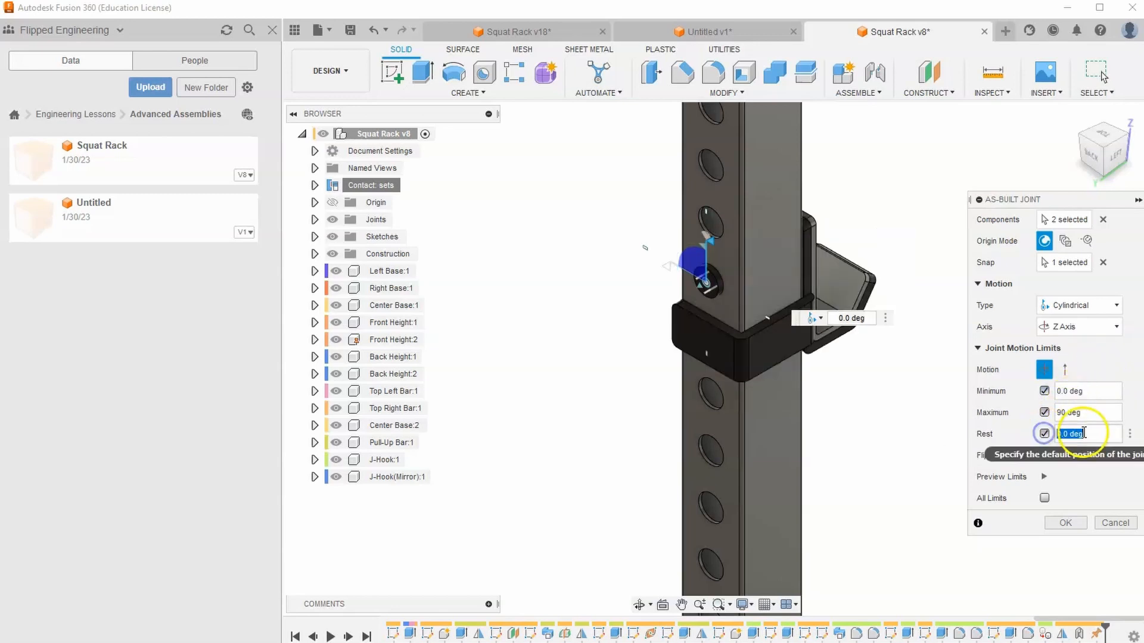
- Enable the joint's sliding limits, set the maximum to 3 in and the minimum to -3 in, and create the joint
click(1064, 370)
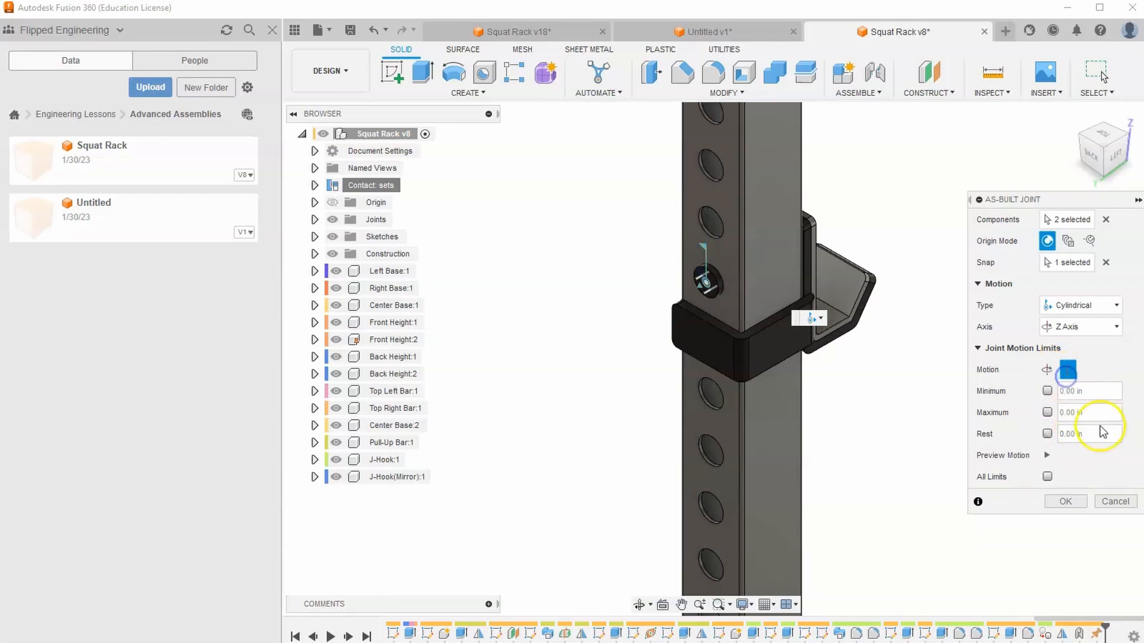
click(1047, 391)
click(1046, 413)
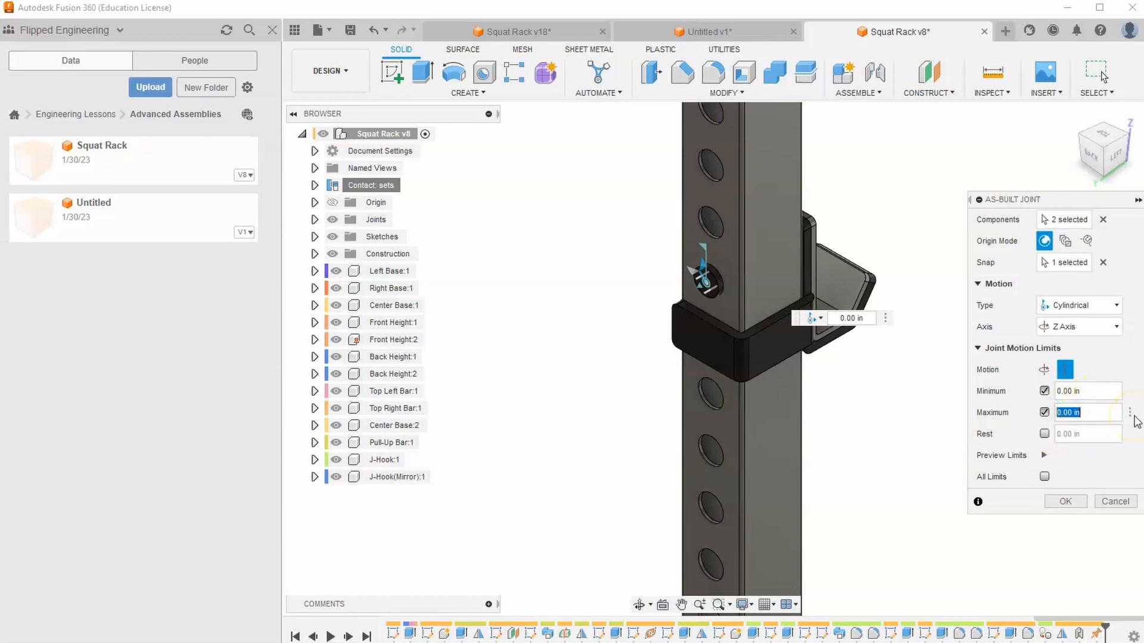
text(3)
click(1107, 399)
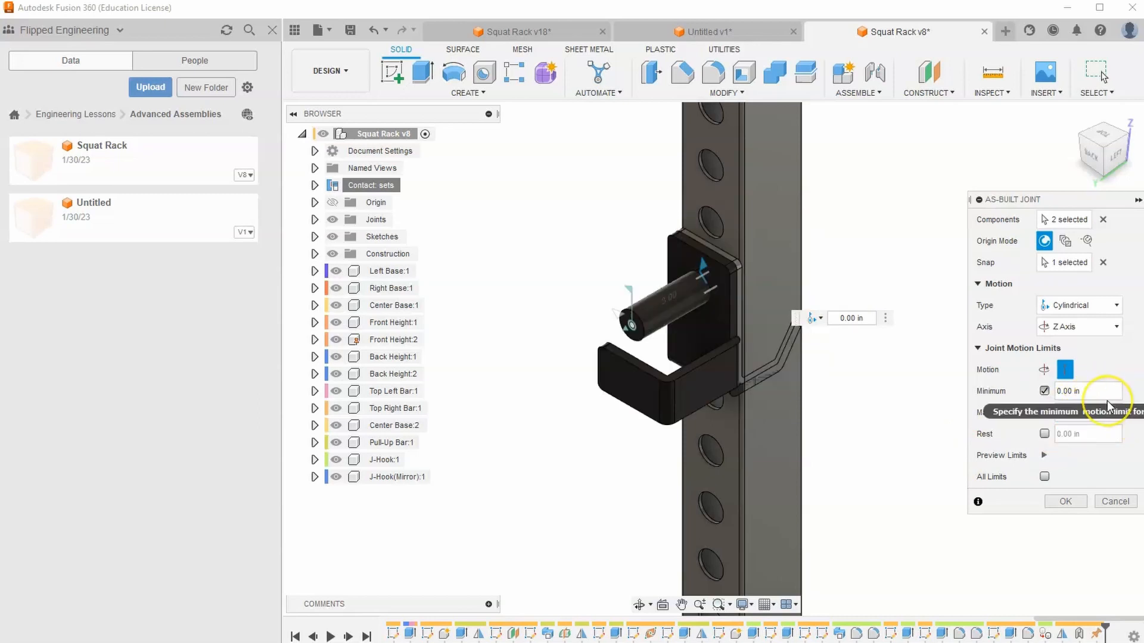
click(1103, 391)
text(-3)
click(1069, 503)
- Test the new joint by moving the mirrored J-hook, and revert the components to their original position
drag(754, 342, 866, 301)
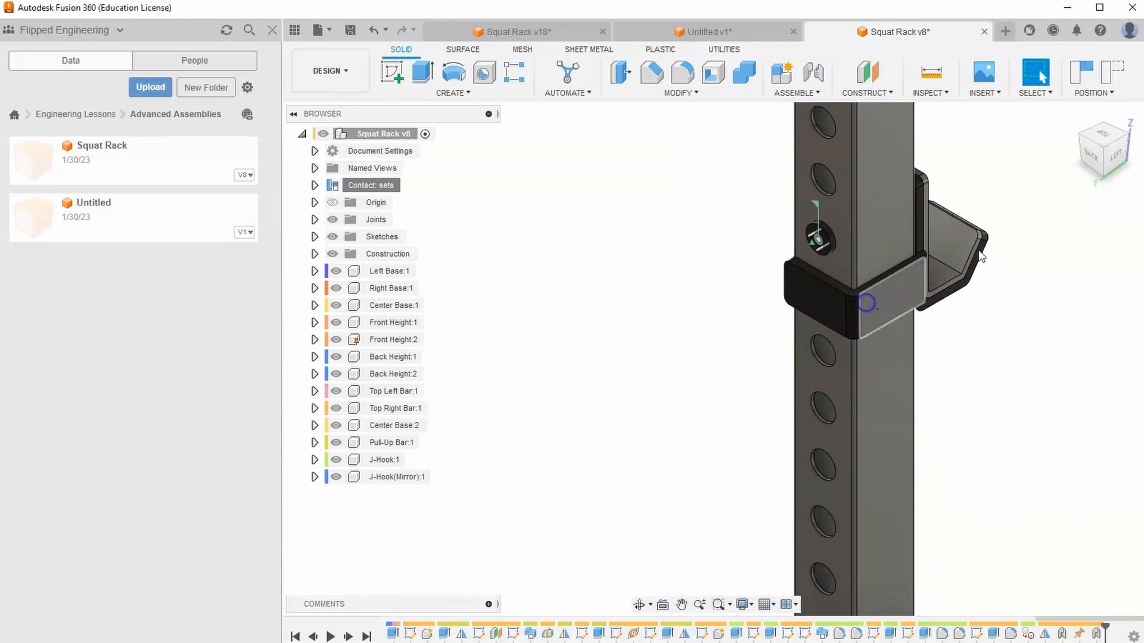
click(1116, 75)
- Ground the Front Height:1 post
click(733, 232)
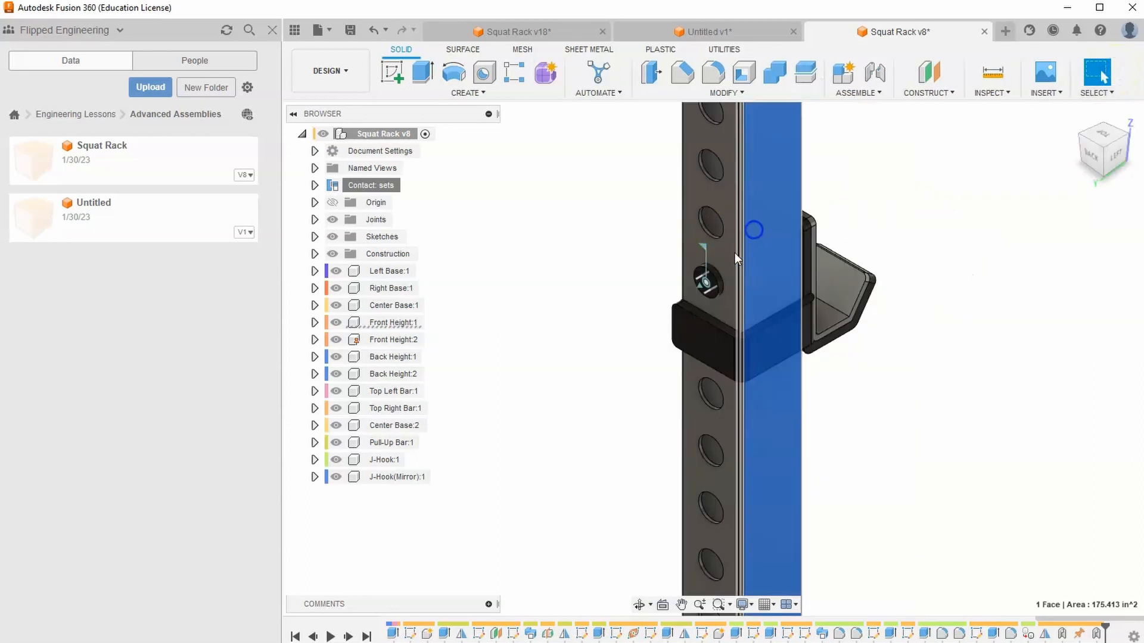
right_click(382, 325)
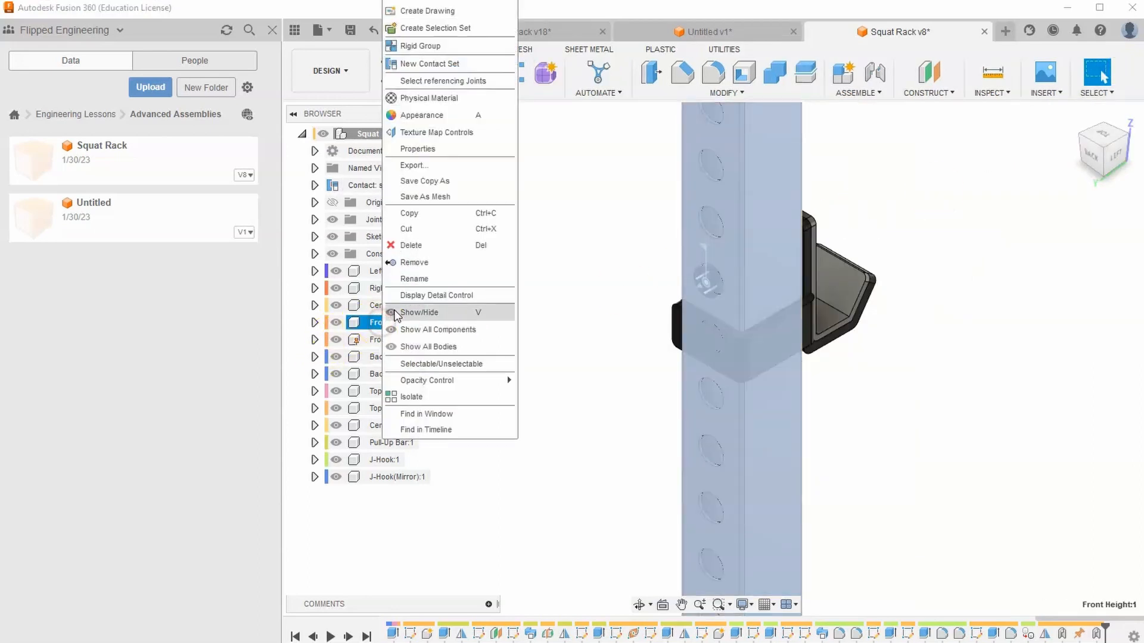
click(405, 12)
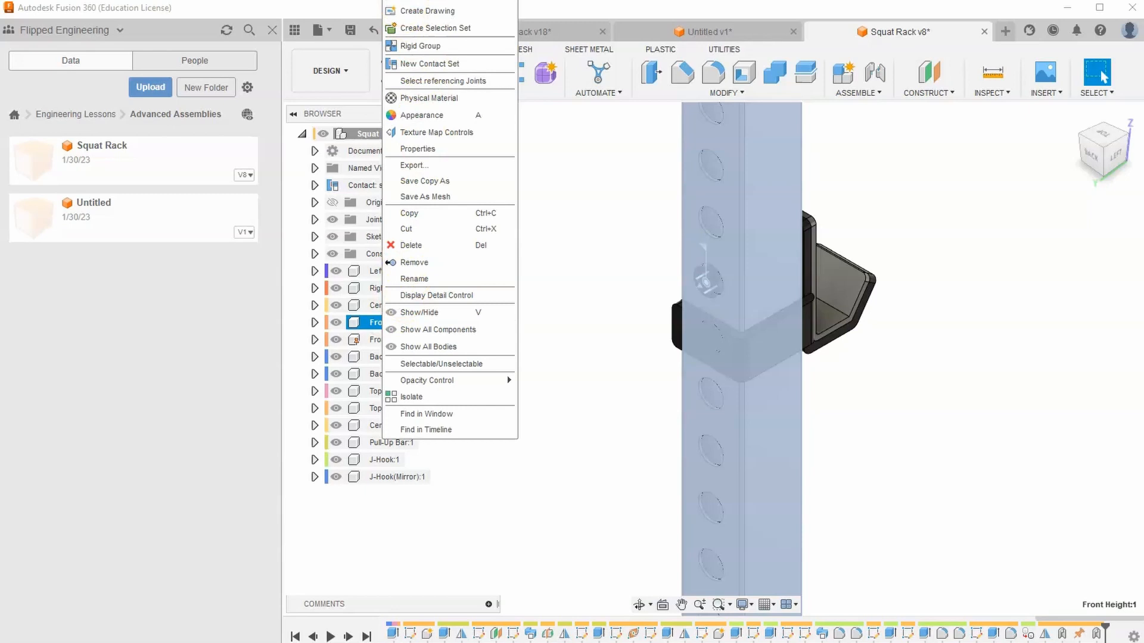
click(402, 453)
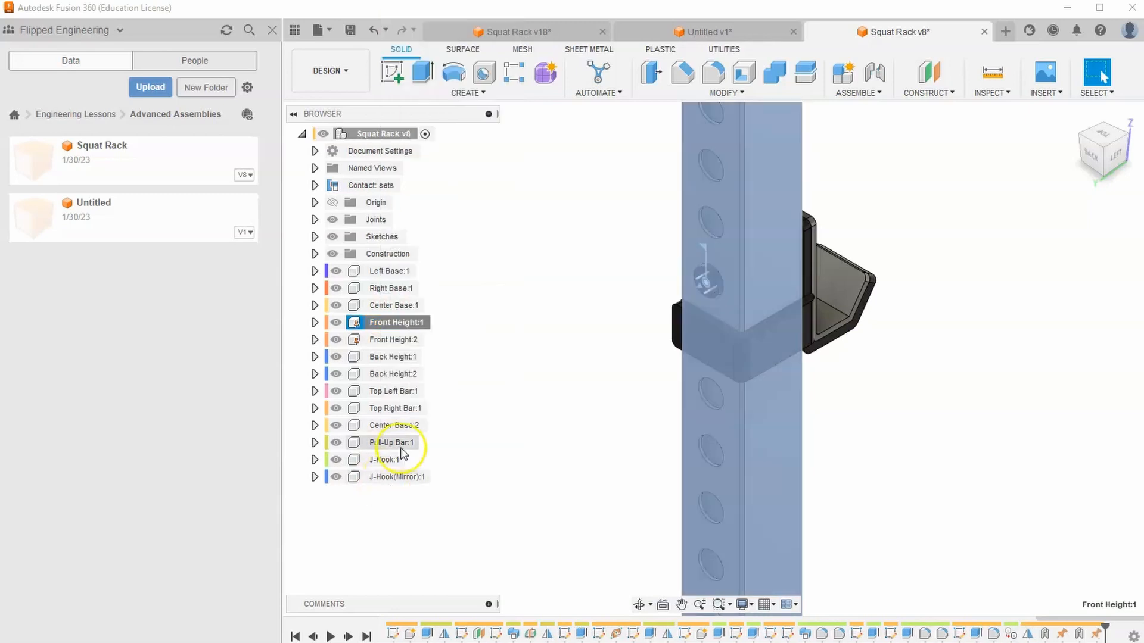
click(355, 327)
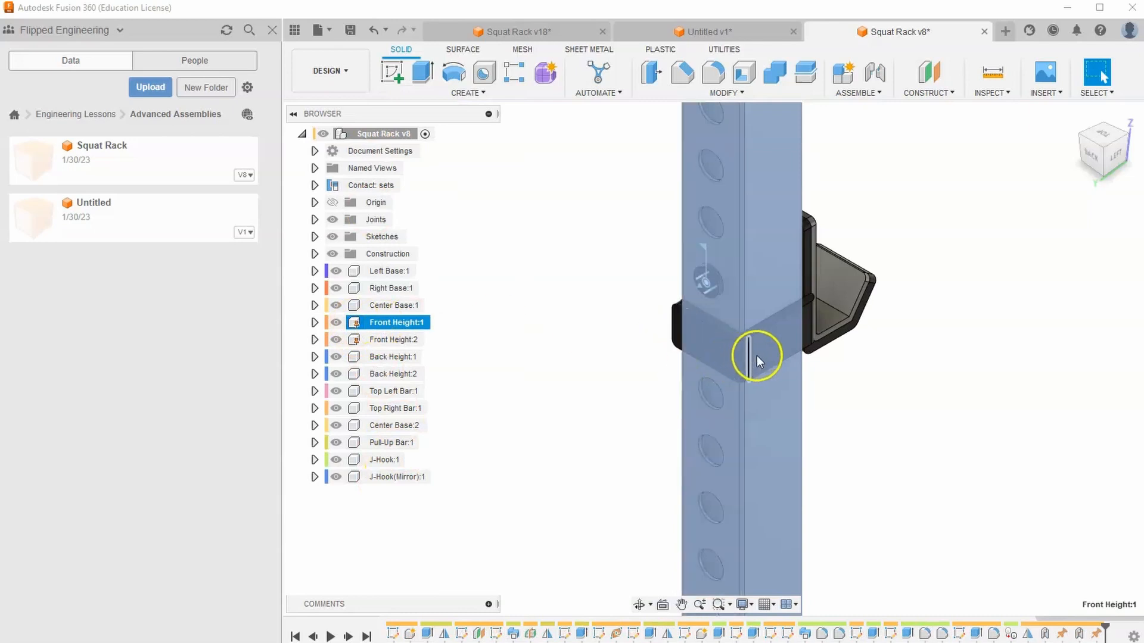
- Slide the mirrored J-hook out of the grounded Front Height:1 post and back in to test its motion
drag(829, 343, 918, 292)
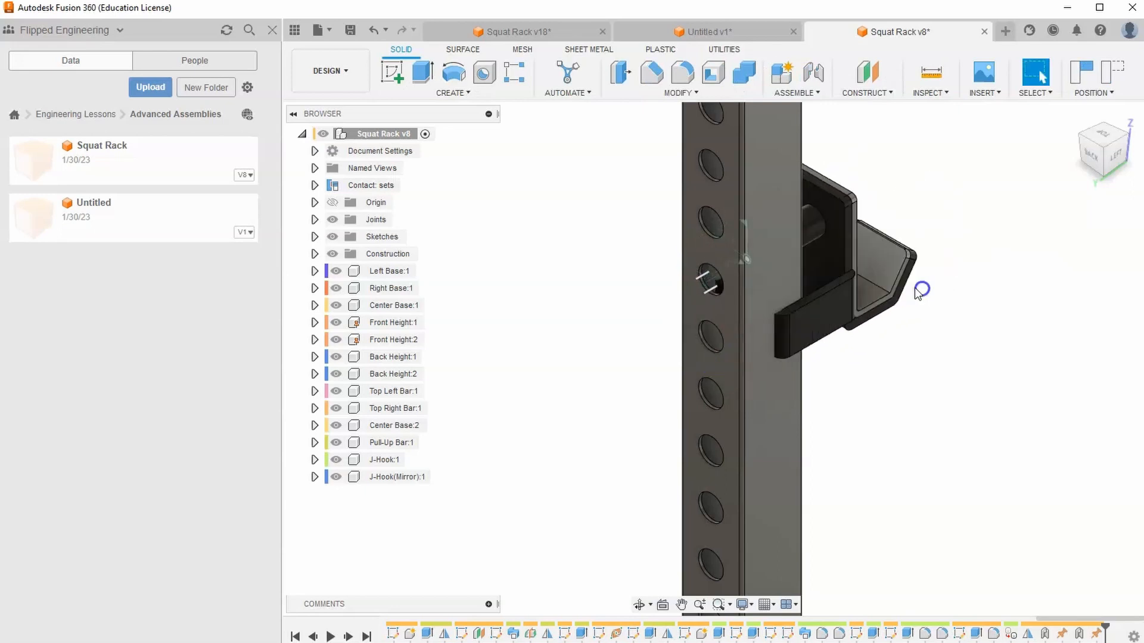
drag(812, 327, 615, 387)
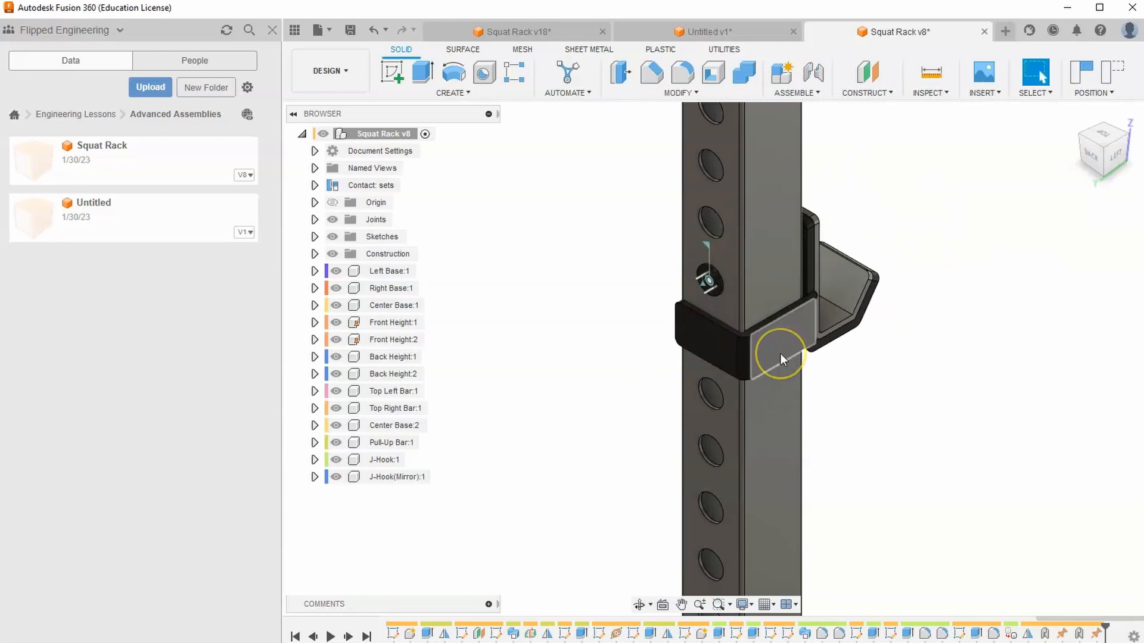
- Create a new contact set between the mirrored J-hook and the Front Height:1 post
right_click(356, 187)
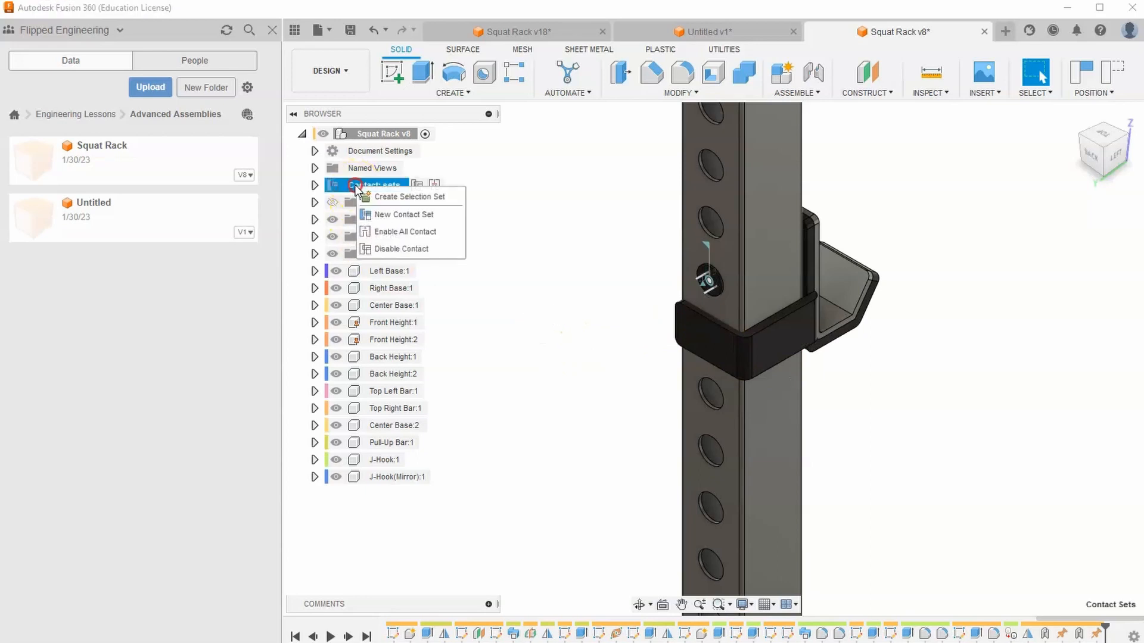
click(393, 214)
click(794, 329)
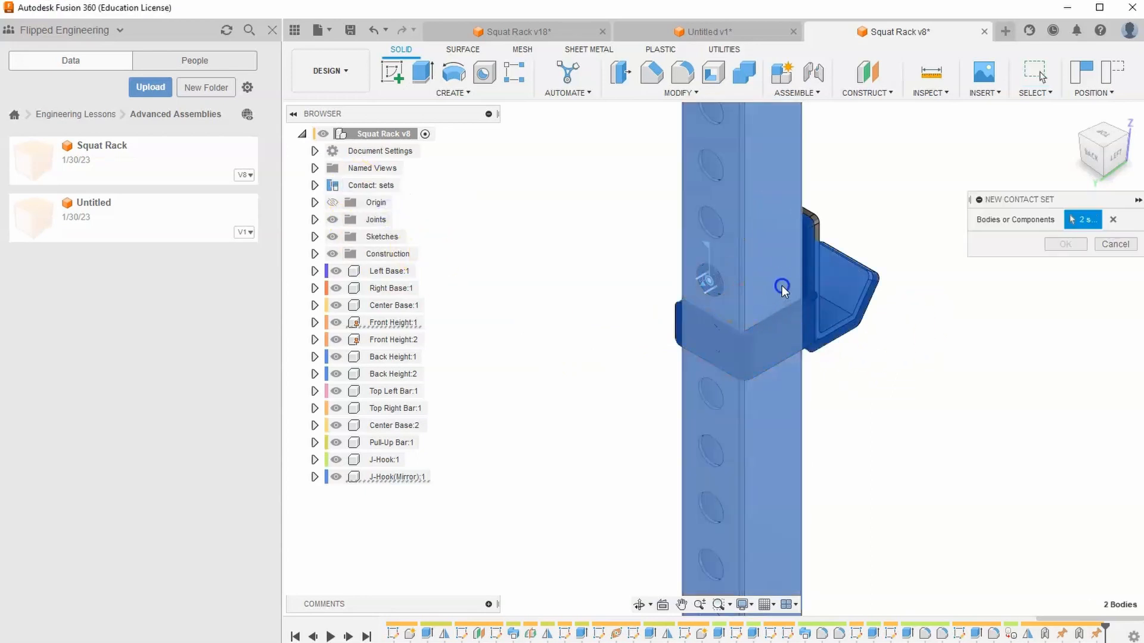
click(1065, 244)
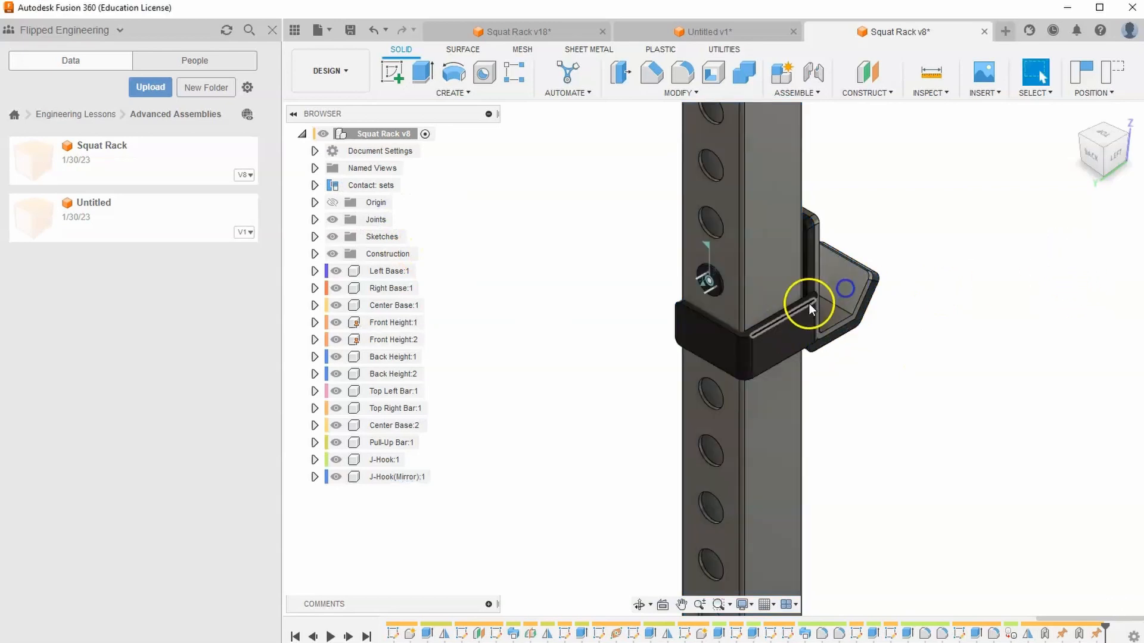
- Test the mirrored J-hook's motion against the Front Height:1 post with contact active, and revert the components to their original position
click(1110, 80)
drag(739, 362, 536, 178)
drag(1137, 92, 1016, 255)
drag(815, 301, 572, 165)
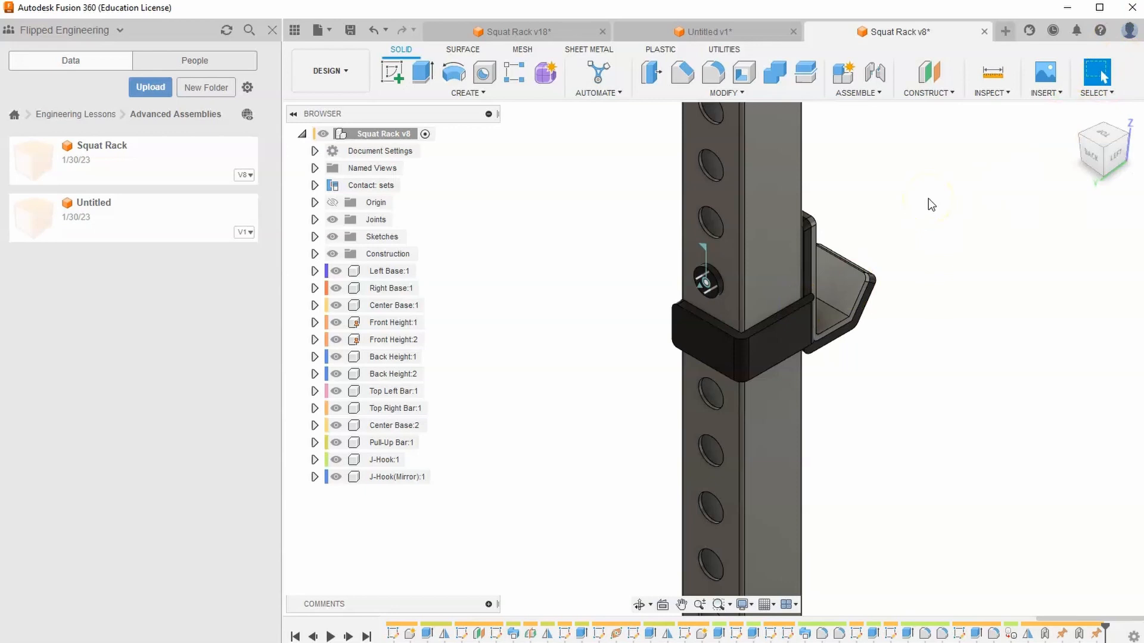
click(706, 275)
click(919, 336)
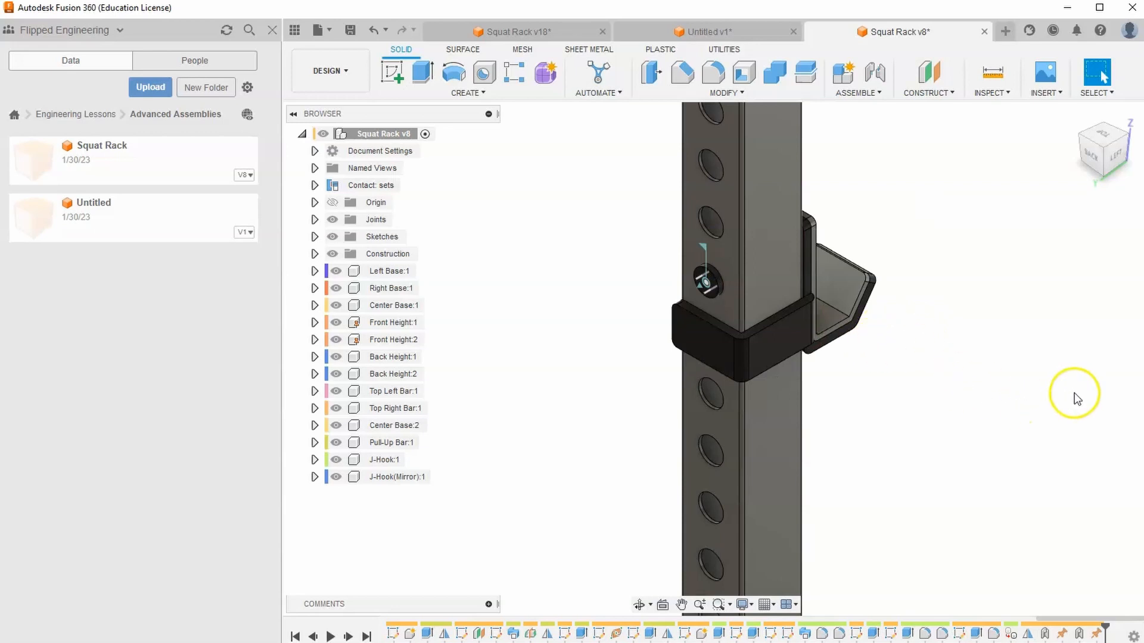
- Save the Squat Rack design with the version description User Saved
click(350, 31)
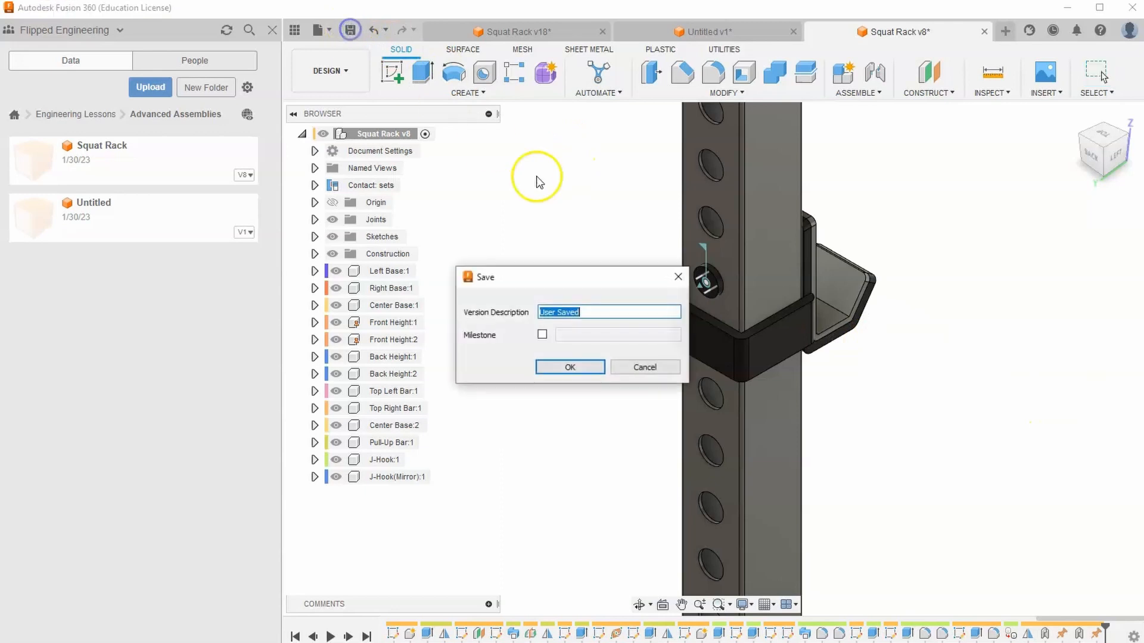
click(594, 368)
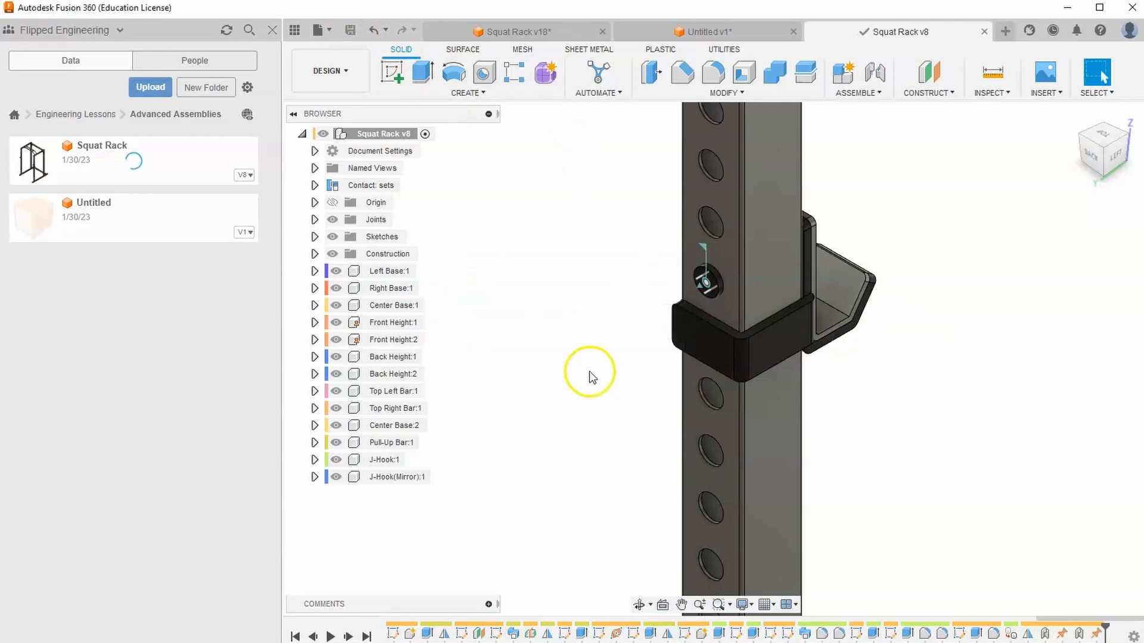